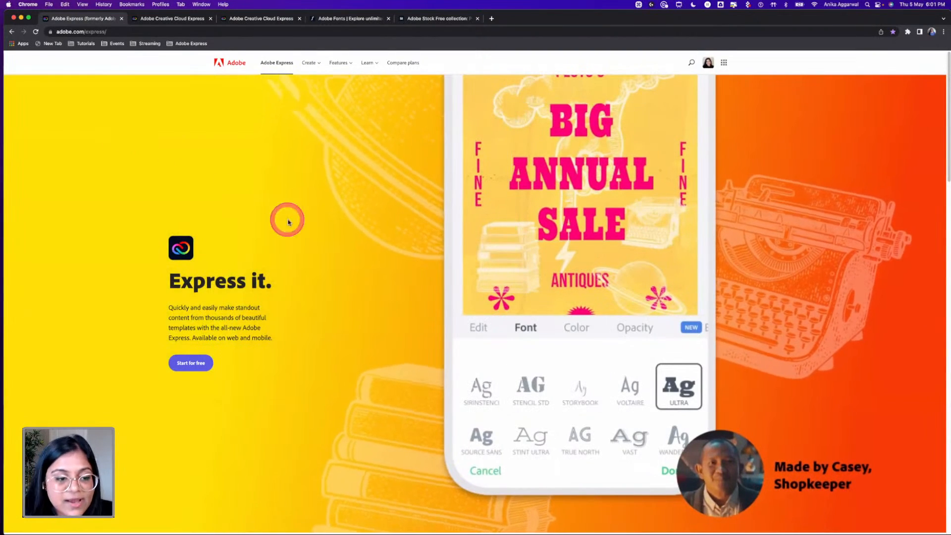
Look through the Adobe Express landing page's quick actions, templates and collaboration sections, and start the web app for free.
{"action": "scroll", "coordinate": [442, 217], "scroll_direction": "down", "scroll_amount": 4}
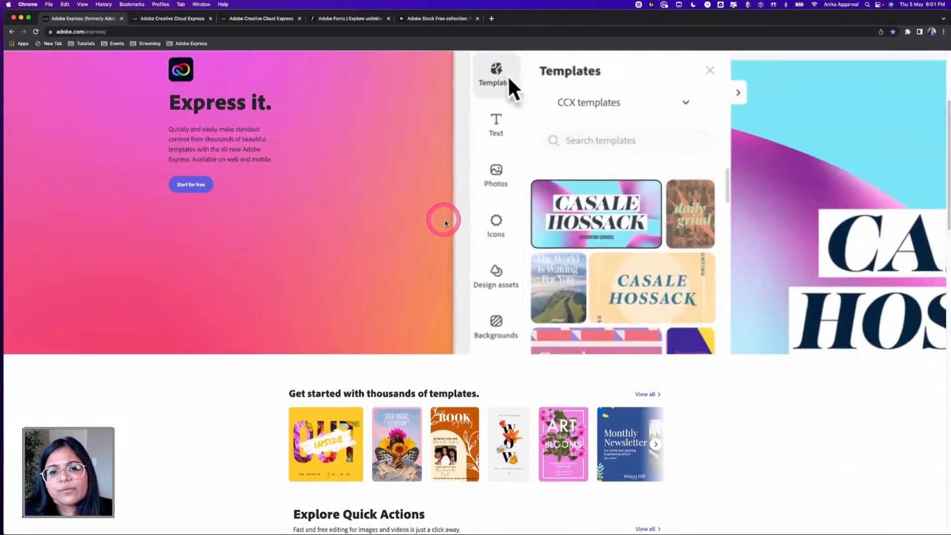
{"action": "scroll", "coordinate": [444, 220], "scroll_direction": "up", "scroll_amount": 1}
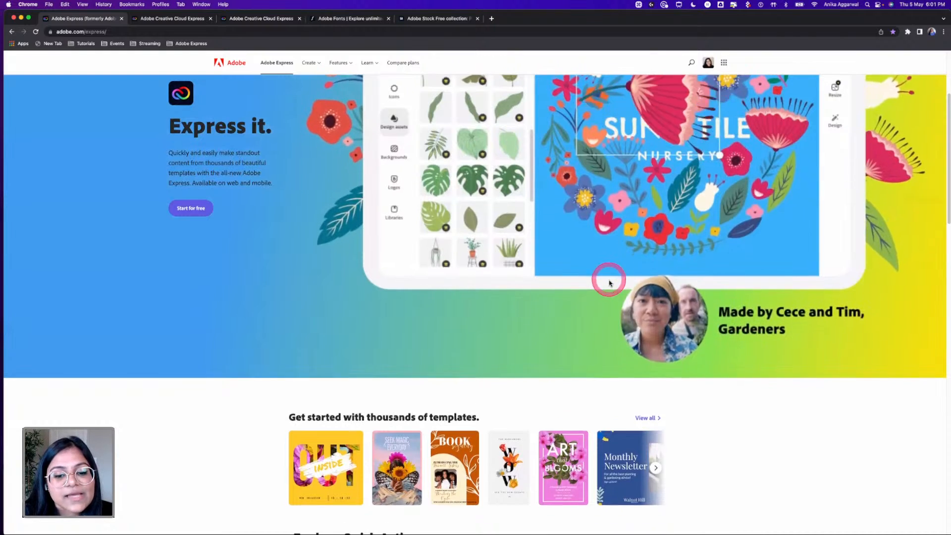
{"action": "scroll", "coordinate": [611, 281], "scroll_direction": "down", "scroll_amount": 5}
{"action": "scroll", "coordinate": [612, 285], "scroll_direction": "down", "scroll_amount": 10}
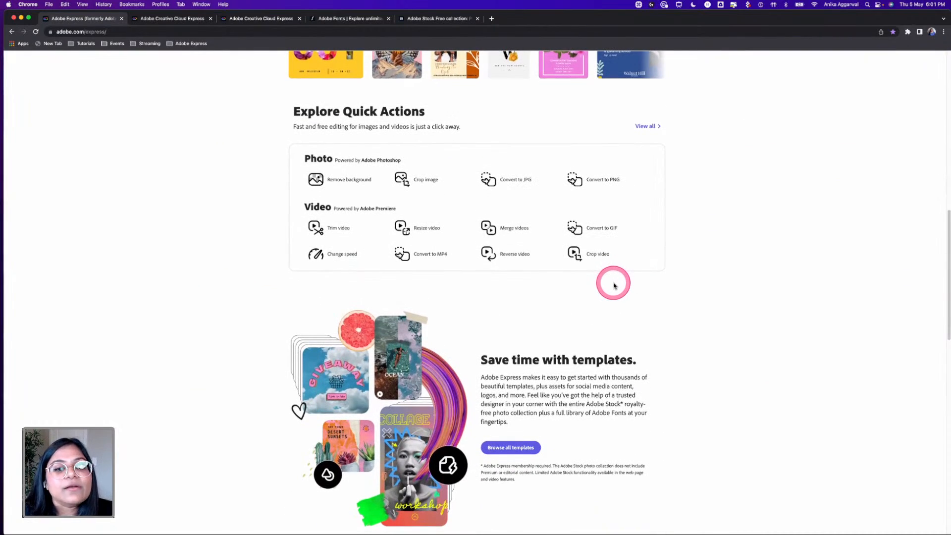
{"action": "scroll", "coordinate": [615, 285], "scroll_direction": "down", "scroll_amount": 1}
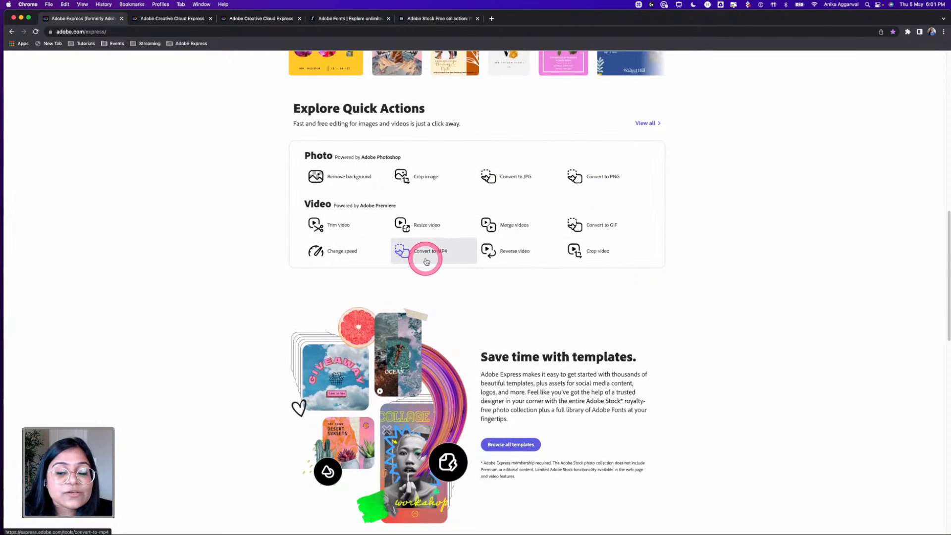
{"action": "scroll", "coordinate": [427, 262], "scroll_direction": "down", "scroll_amount": 2}
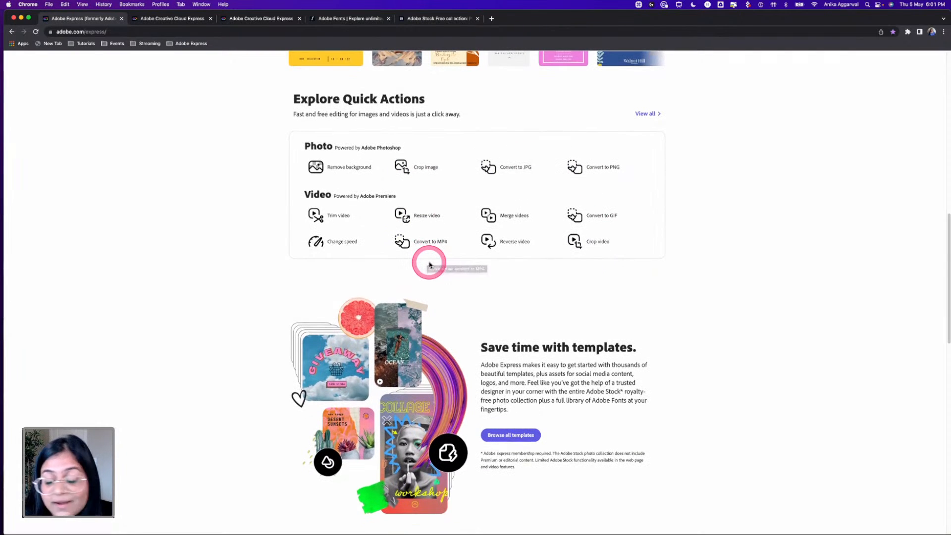
{"action": "scroll", "coordinate": [443, 269], "scroll_direction": "down", "scroll_amount": 3}
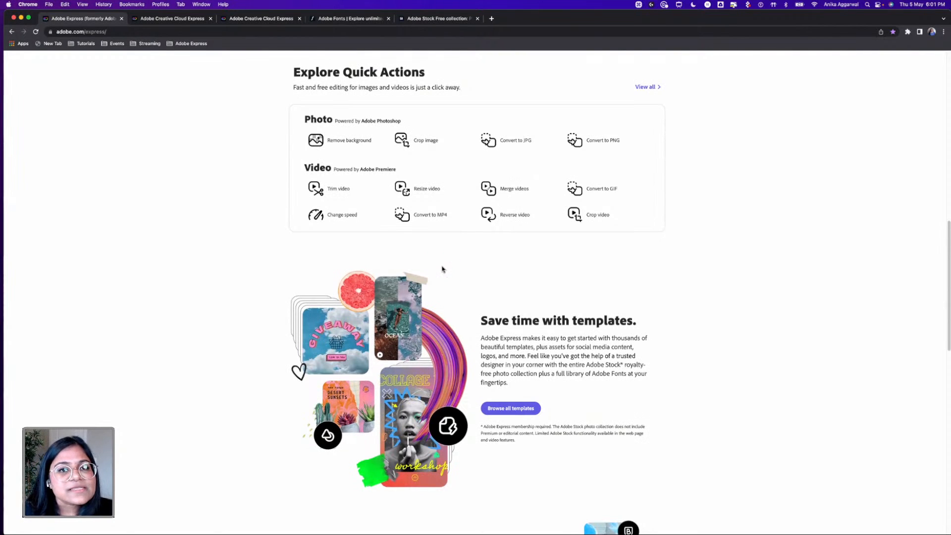
{"action": "left_click", "coordinate": [442, 269]}
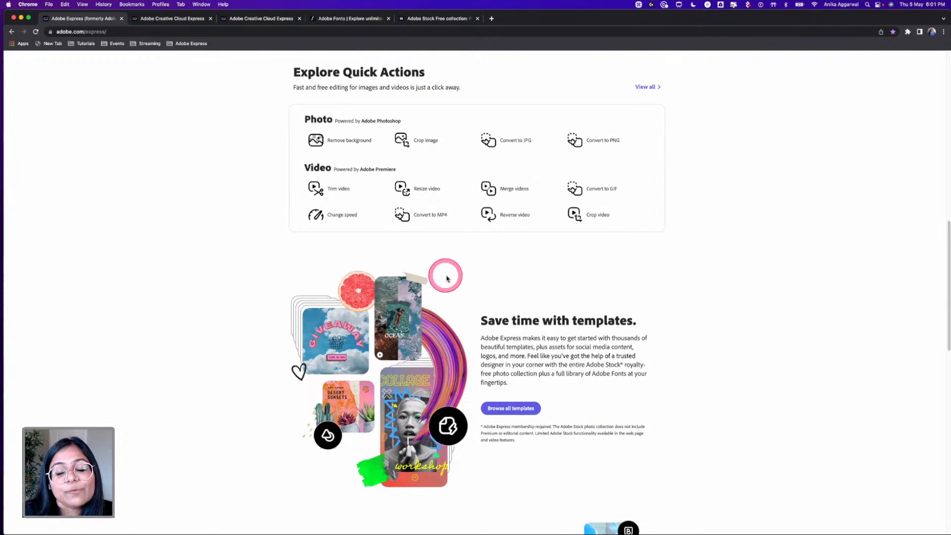
{"action": "scroll", "coordinate": [446, 273], "scroll_direction": "down", "scroll_amount": 5}
{"action": "scroll", "coordinate": [449, 280], "scroll_direction": "down", "scroll_amount": 15}
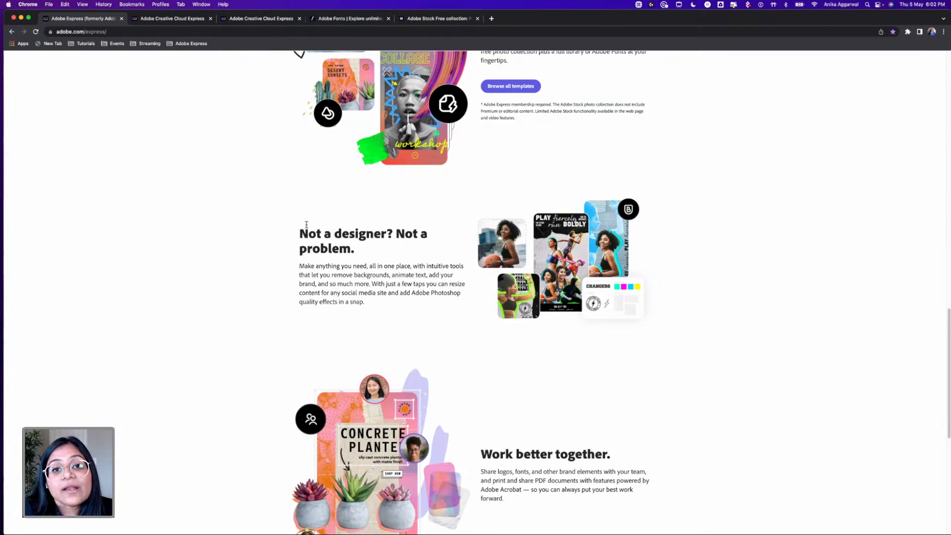
{"action": "scroll", "coordinate": [317, 223], "scroll_direction": "down", "scroll_amount": 5}
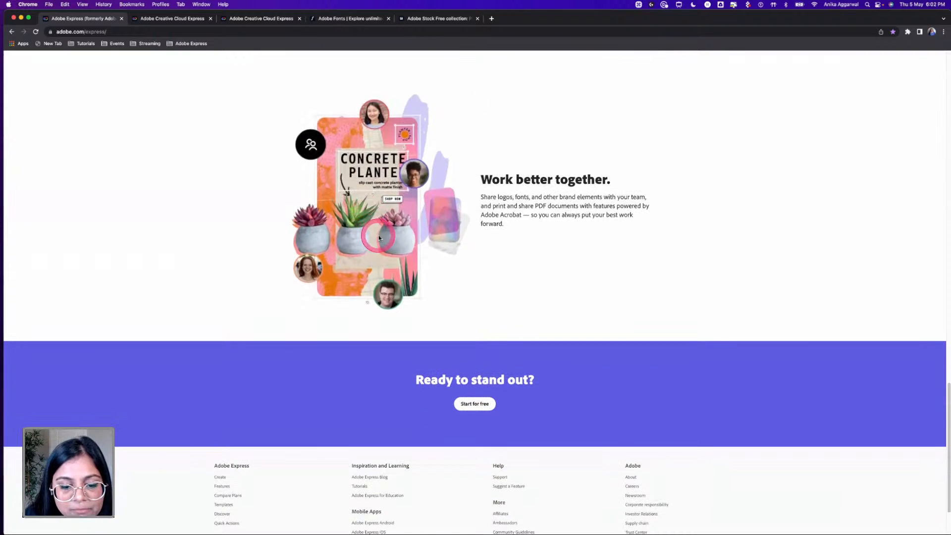
{"action": "left_click", "coordinate": [472, 405]}
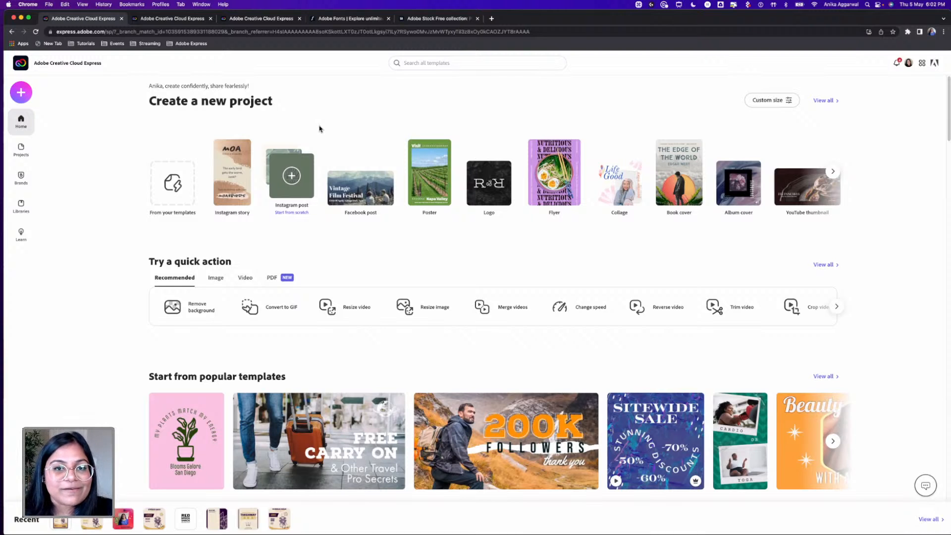
Switch to the open Quizmaster poster project and show the assets of its StarWars library.
{"action": "left_click", "coordinate": [281, 19]}
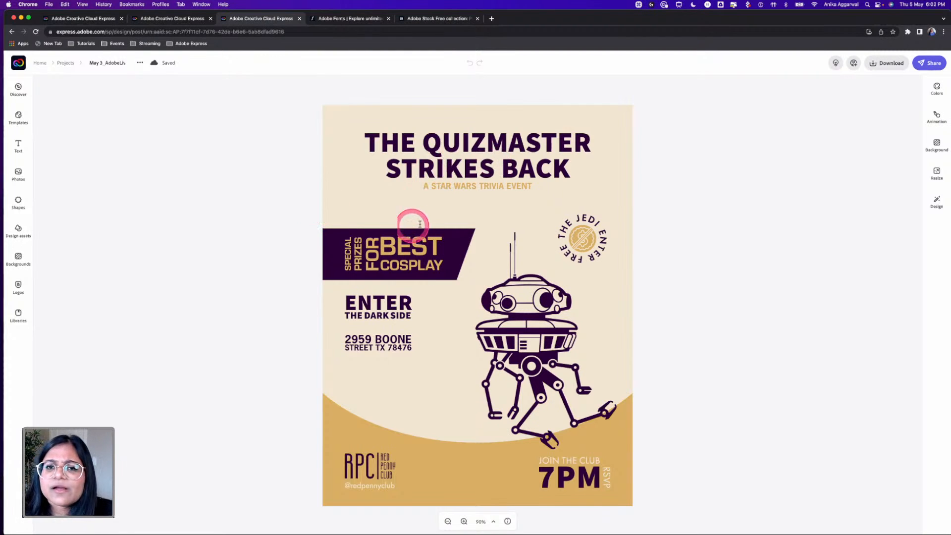
{"action": "left_click", "coordinate": [16, 314]}
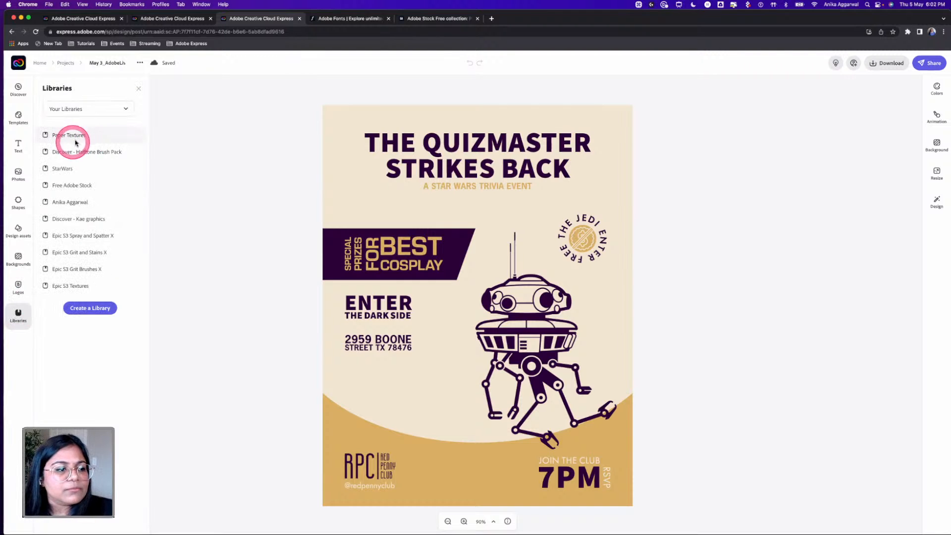
{"action": "left_click", "coordinate": [66, 164]}
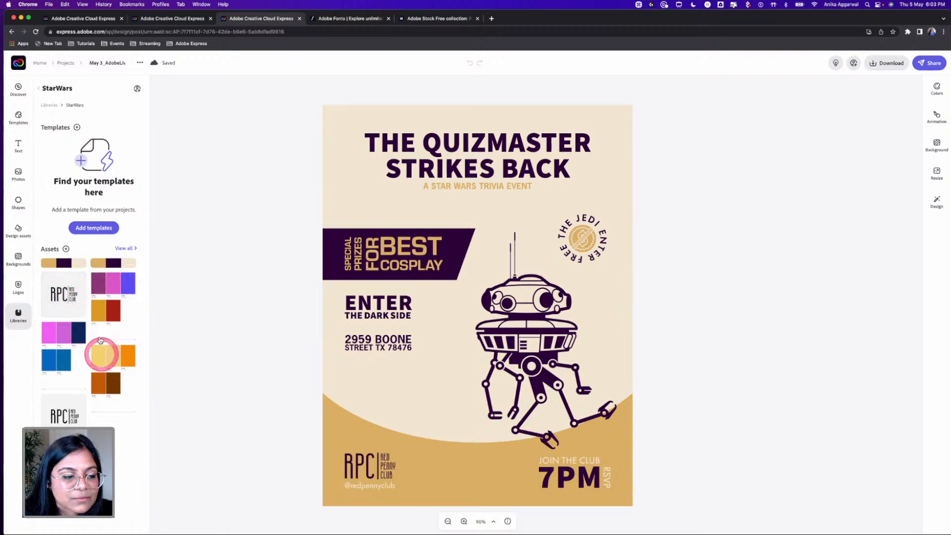
View the Adobe Stock and Adobe Fonts pages, and open color.adobe.com in a new tab.
{"action": "left_click", "coordinate": [428, 19]}
{"action": "left_click", "coordinate": [351, 19]}
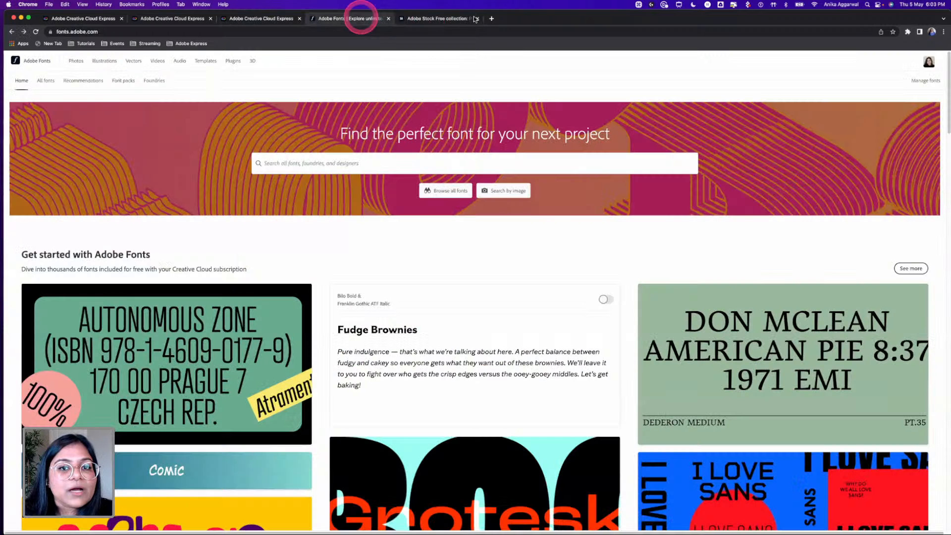
{"action": "left_click", "coordinate": [490, 18]}
{"action": "type", "text": "color.adobe.com"}
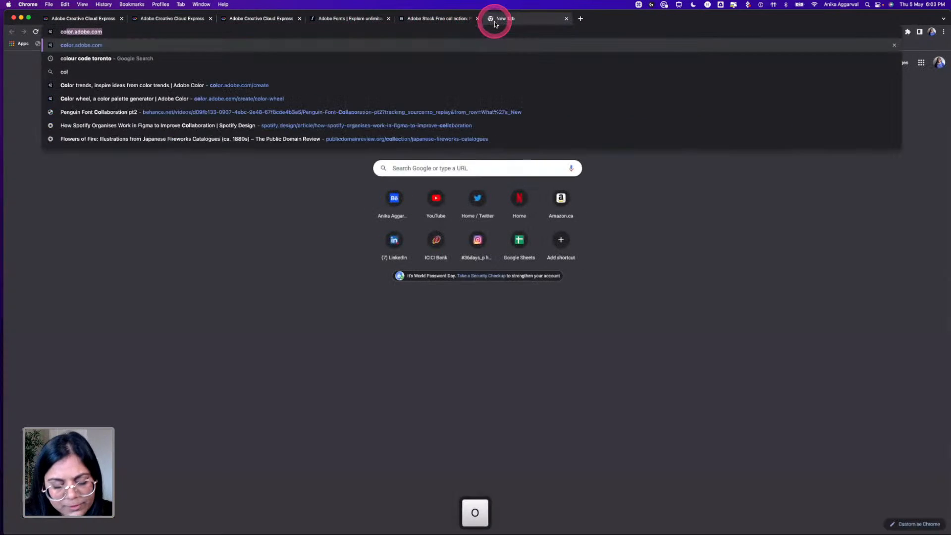
{"action": "key", "text": "Return"}
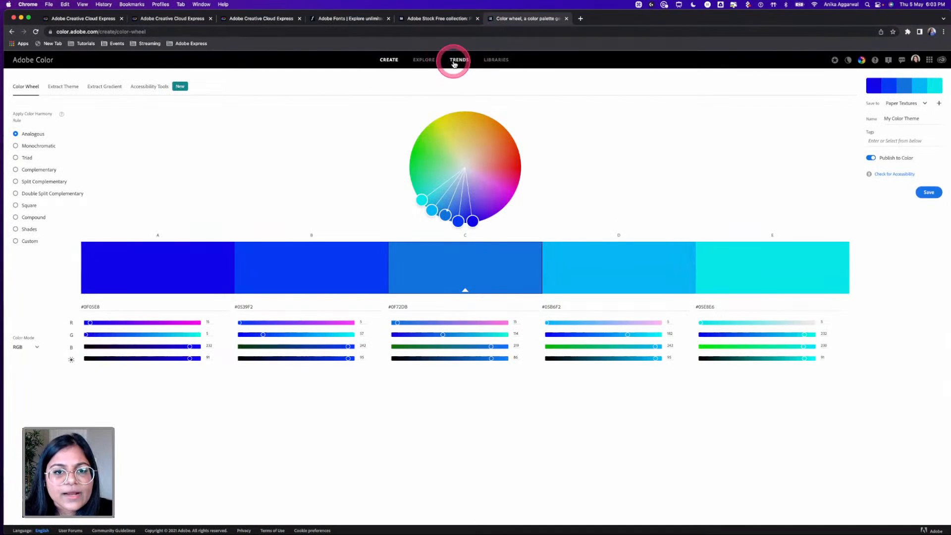
Browse the Adobe Color trends and open the Fashion palette with reds, cyan and orange for a closer look.
{"action": "left_click", "coordinate": [454, 59]}
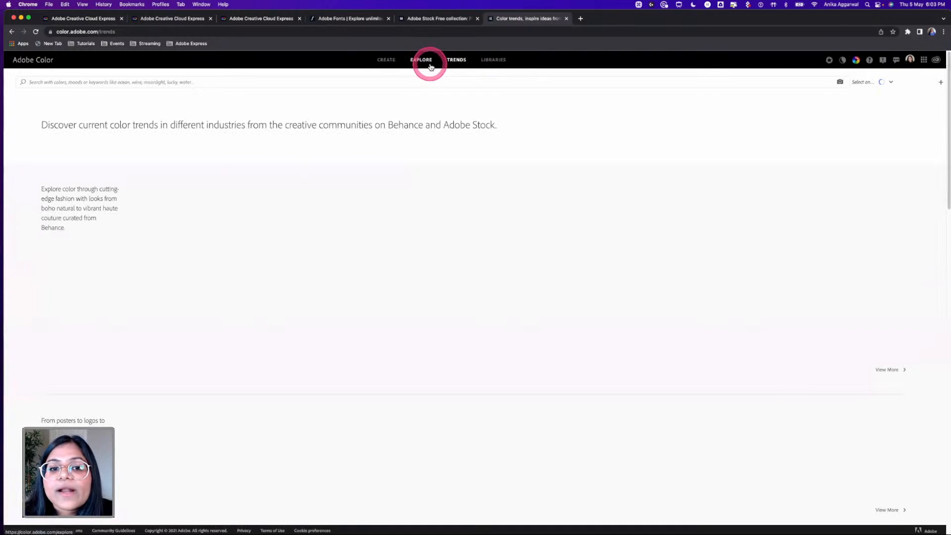
{"action": "scroll", "coordinate": [459, 277], "scroll_direction": "down", "scroll_amount": 1}
{"action": "scroll", "coordinate": [459, 277], "scroll_direction": "down", "scroll_amount": 10}
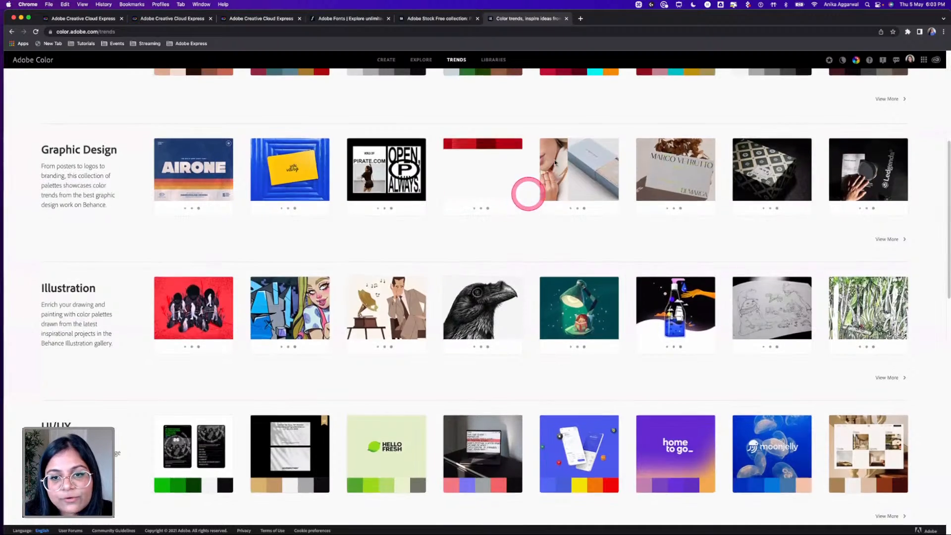
{"action": "scroll", "coordinate": [527, 194], "scroll_direction": "up", "scroll_amount": 7}
{"action": "left_click", "coordinate": [576, 254]}
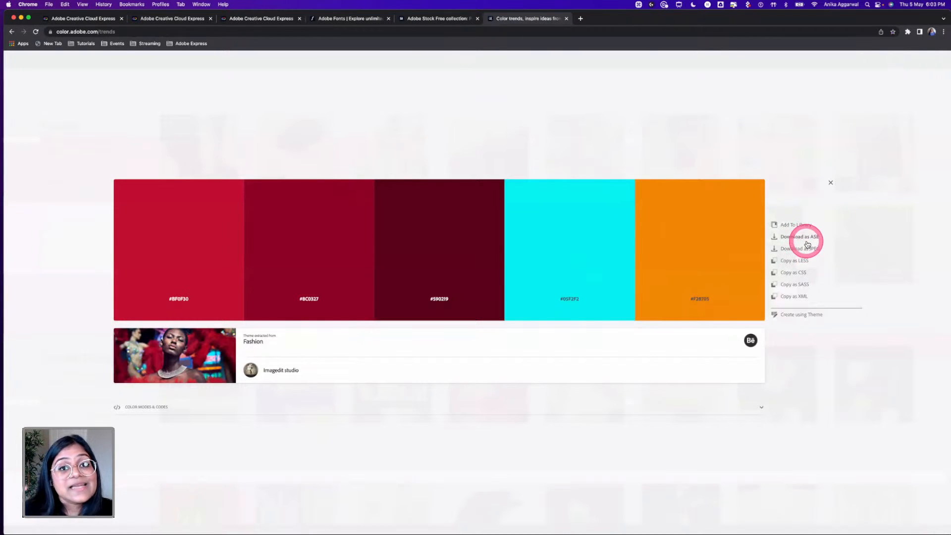
Revisit the Adobe Stock free collection, the Adobe Fonts page and the Express home page.
{"action": "left_click", "coordinate": [442, 19]}
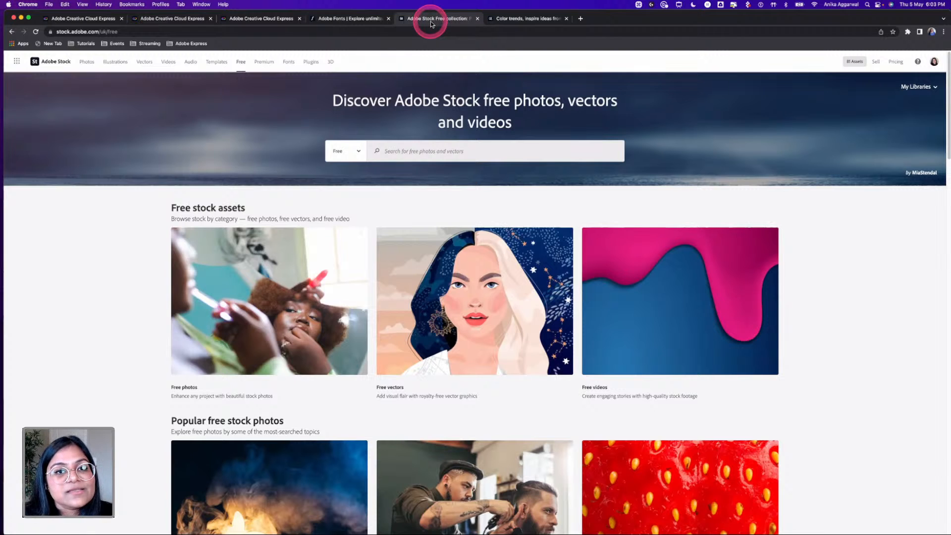
{"action": "left_click", "coordinate": [353, 21]}
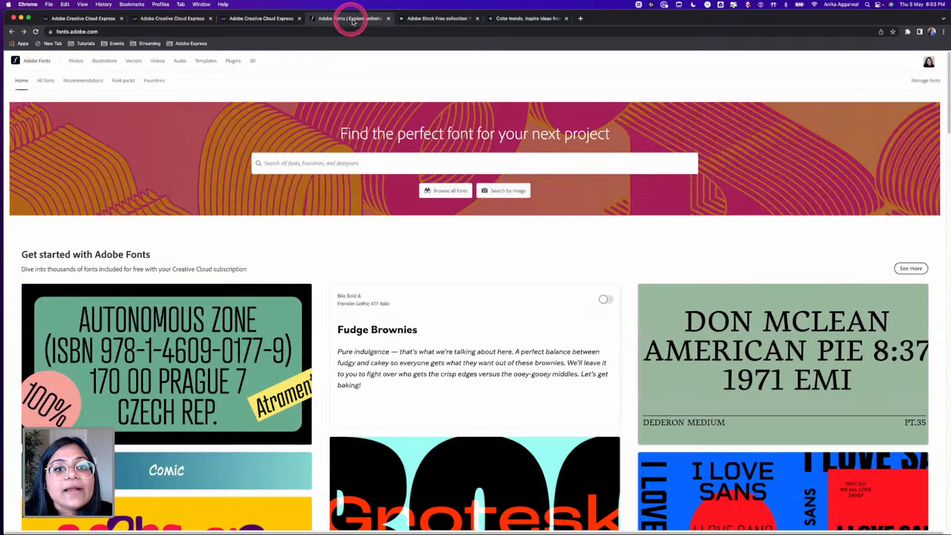
{"action": "left_click", "coordinate": [245, 20]}
{"action": "left_click", "coordinate": [191, 18]}
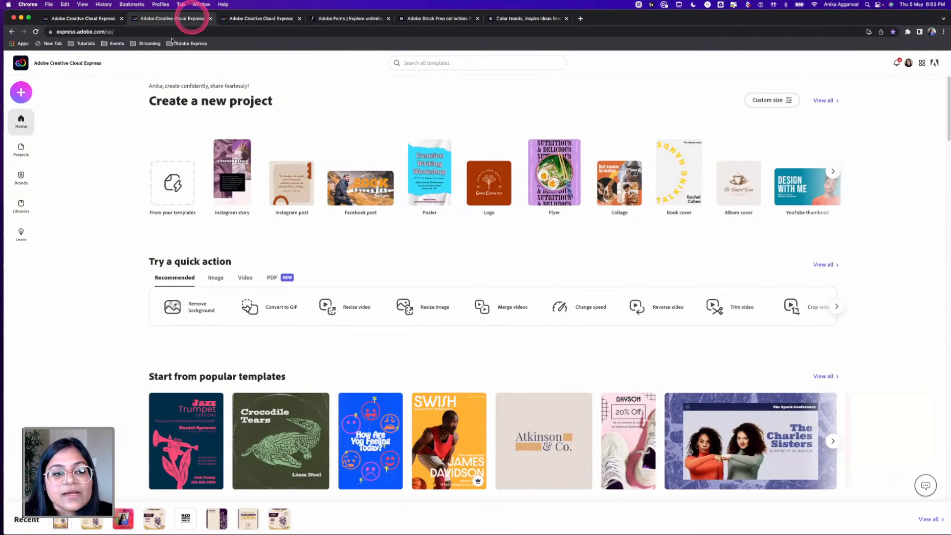
Browse the fonts and the additional font categories available for the poster's title text "THE QUIZMASTER STRIKES BACK".
{"action": "left_click", "coordinate": [243, 20]}
{"action": "left_click", "coordinate": [451, 170]}
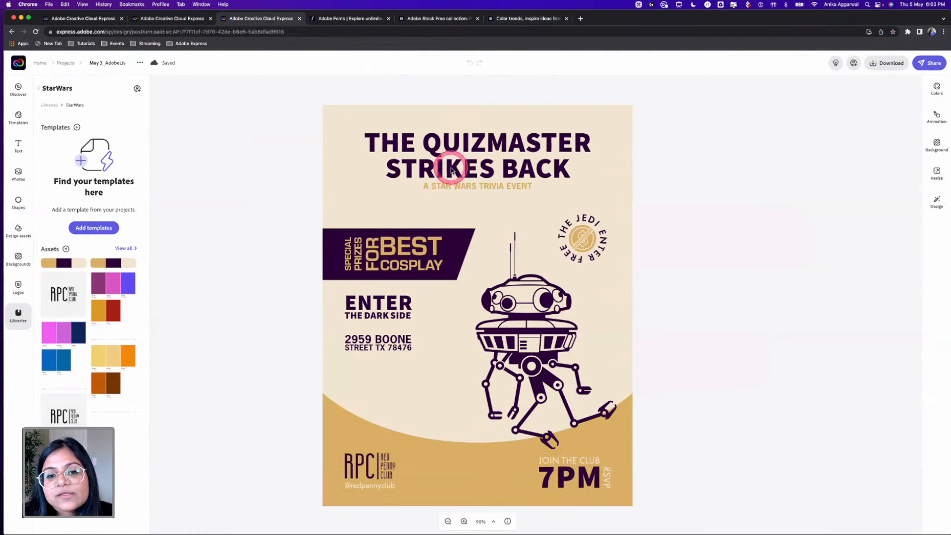
{"action": "left_click", "coordinate": [836, 173]}
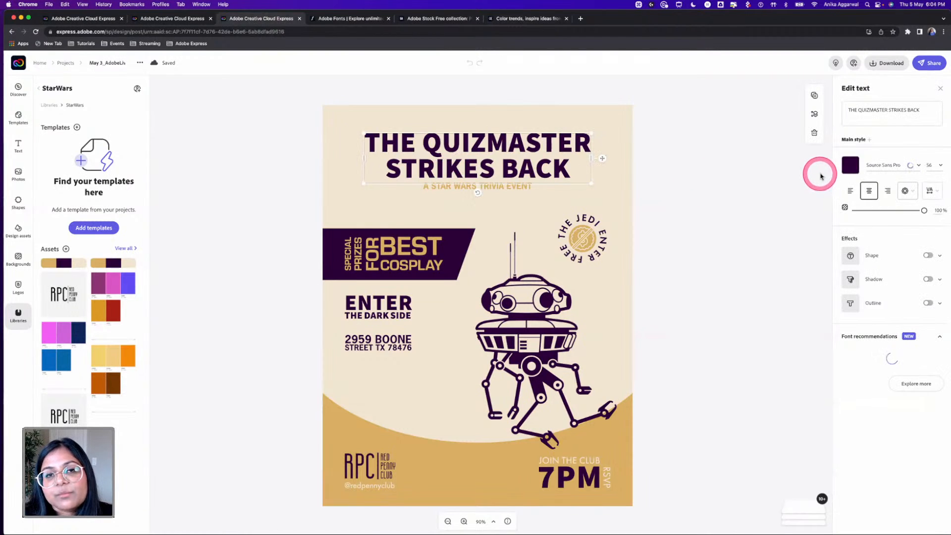
{"action": "left_click", "coordinate": [916, 172]}
{"action": "scroll", "coordinate": [814, 317], "scroll_direction": "down", "scroll_amount": 3}
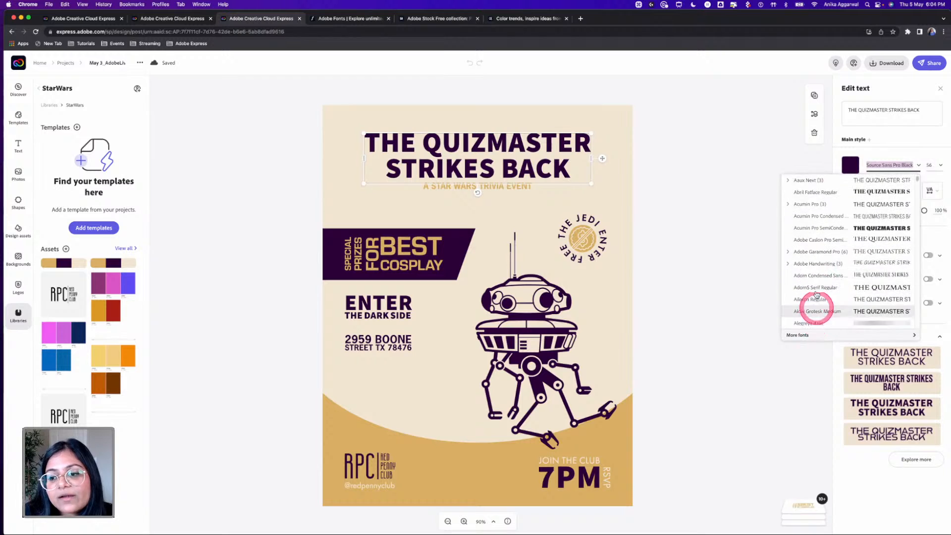
{"action": "left_click", "coordinate": [806, 337]}
{"action": "scroll", "coordinate": [760, 277], "scroll_direction": "down", "scroll_amount": 5}
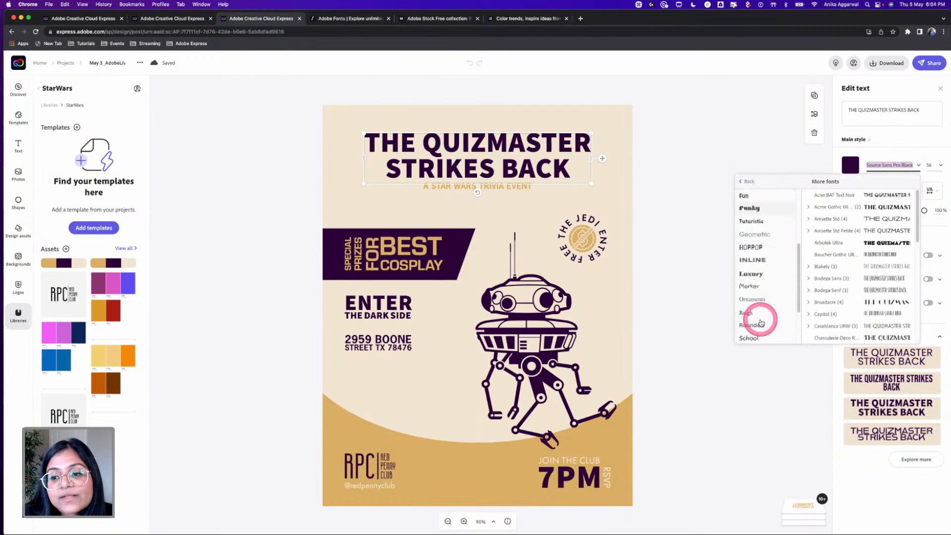
{"action": "left_click", "coordinate": [720, 236]}
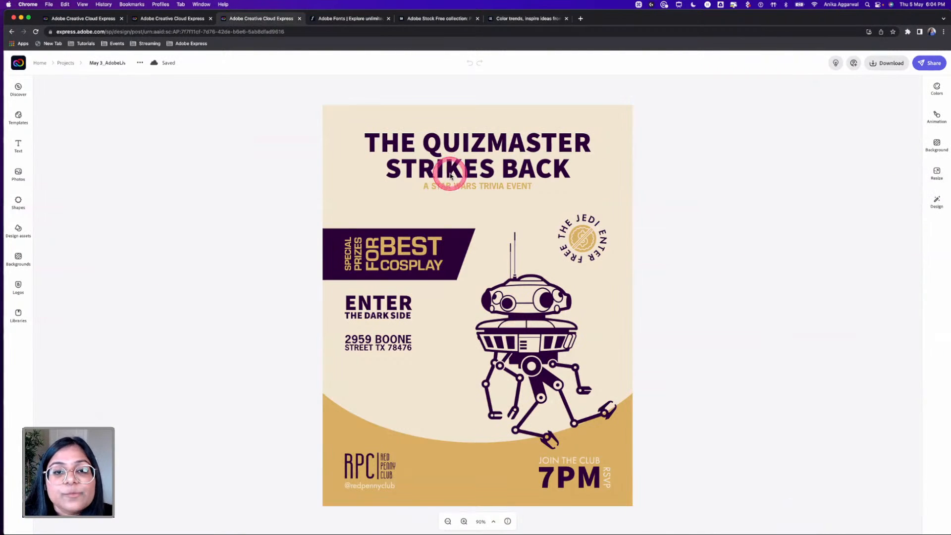
Examine the template collections on the Express home page, from quick actions and popular templates to posters and logos.
{"action": "left_click", "coordinate": [187, 20]}
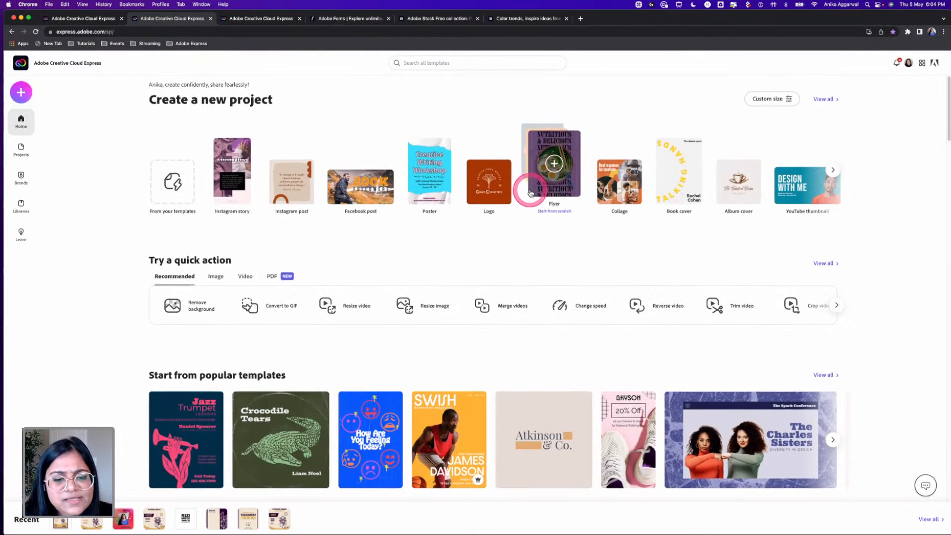
{"action": "scroll", "coordinate": [531, 195], "scroll_direction": "down", "scroll_amount": 3}
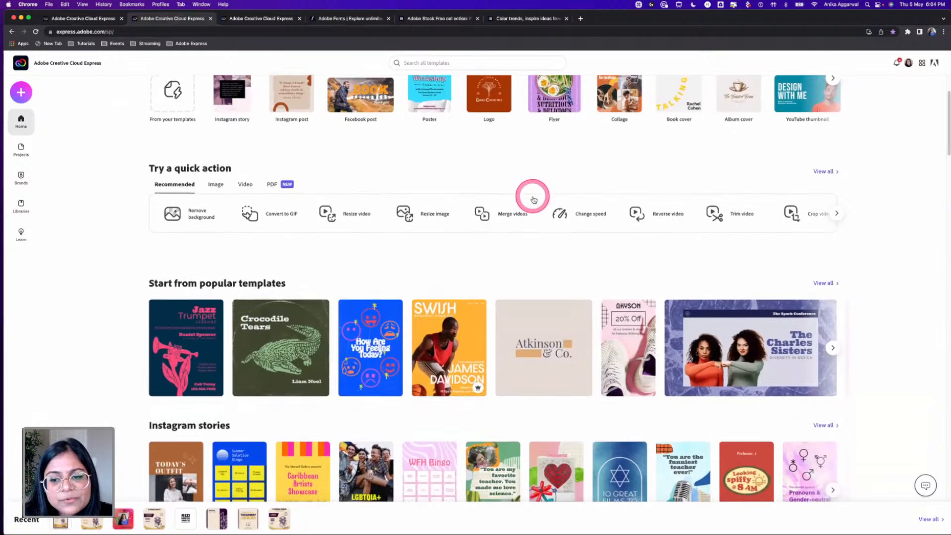
{"action": "scroll", "coordinate": [687, 274], "scroll_direction": "down", "scroll_amount": 2}
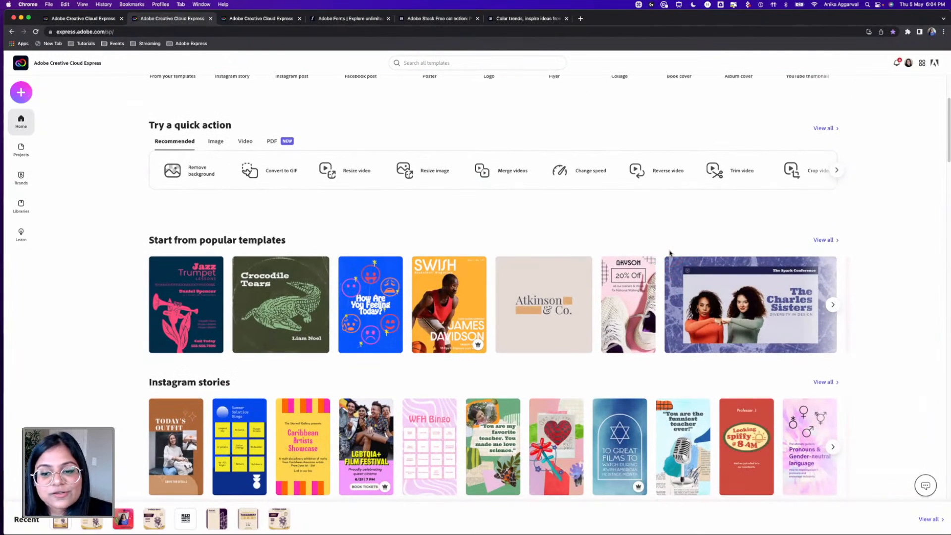
{"action": "scroll", "coordinate": [689, 228], "scroll_direction": "down", "scroll_amount": 6}
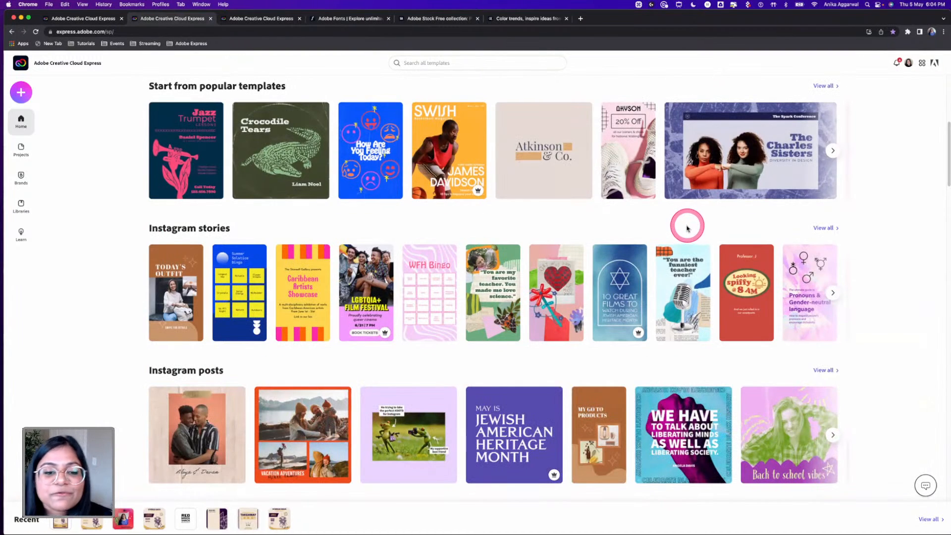
{"action": "scroll", "coordinate": [689, 229], "scroll_direction": "down", "scroll_amount": 3}
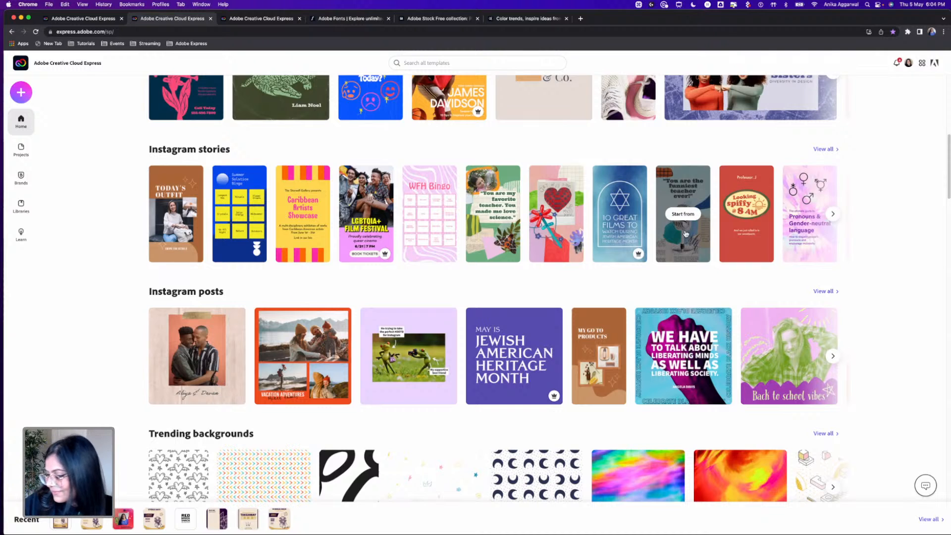
{"action": "scroll", "coordinate": [496, 203], "scroll_direction": "down", "scroll_amount": 1}
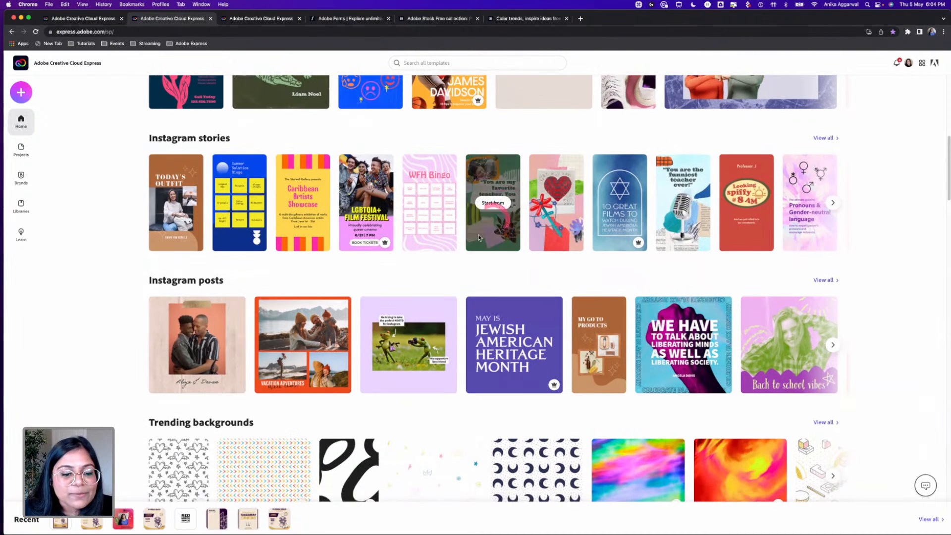
{"action": "scroll", "coordinate": [445, 292], "scroll_direction": "down", "scroll_amount": 10}
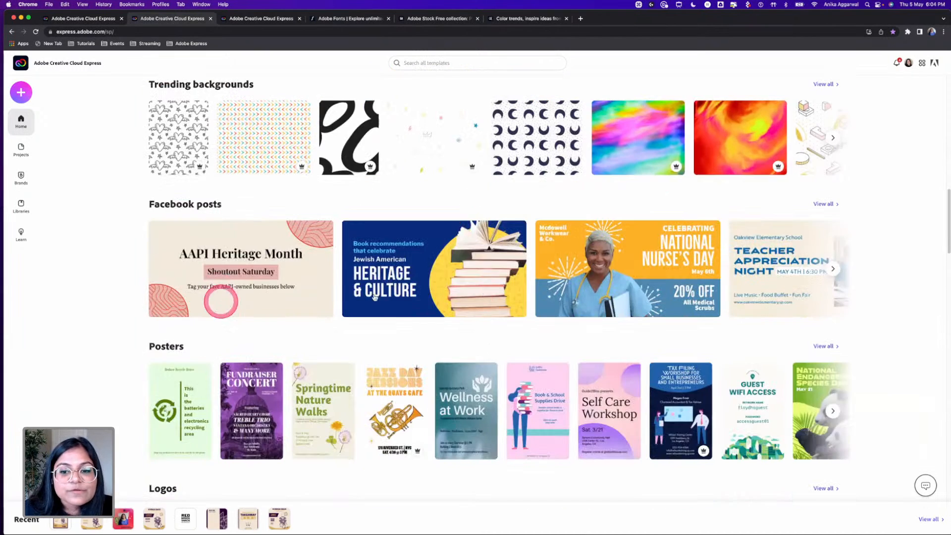
{"action": "scroll", "coordinate": [664, 287], "scroll_direction": "down", "scroll_amount": 3}
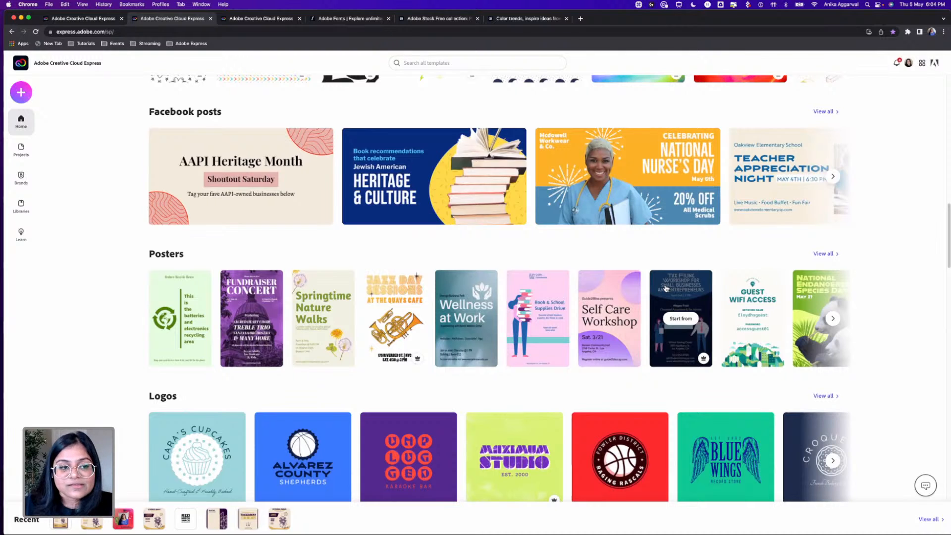
Search all templates for "food menu" from the Express home page.
{"action": "scroll", "coordinate": [718, 253], "scroll_direction": "up", "scroll_amount": 1}
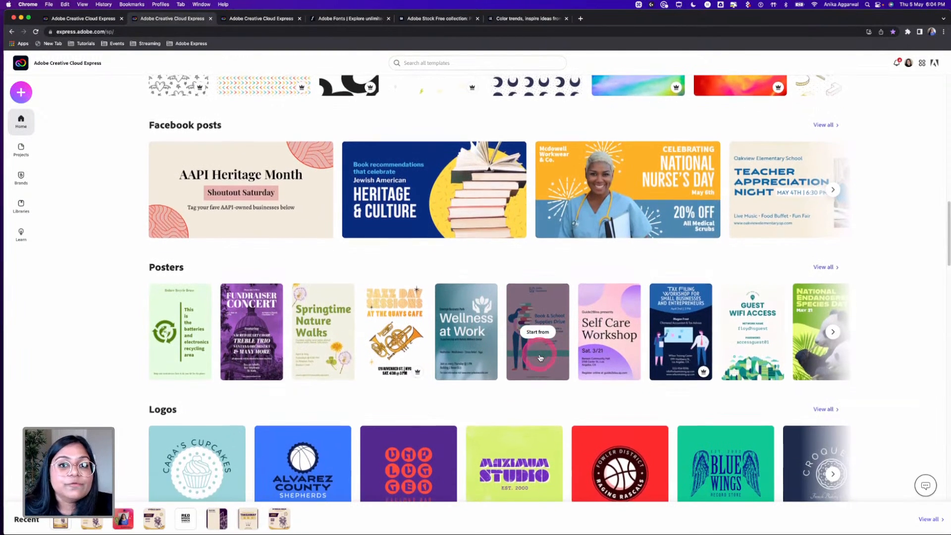
{"action": "scroll", "coordinate": [540, 361], "scroll_direction": "down", "scroll_amount": 2}
{"action": "scroll", "coordinate": [540, 360], "scroll_direction": "down", "scroll_amount": 5}
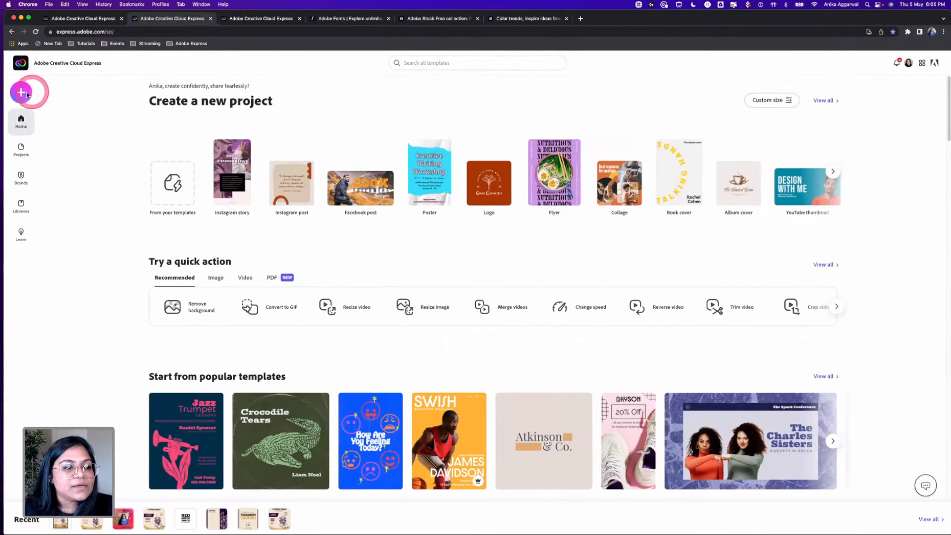
{"action": "left_click", "coordinate": [422, 63]}
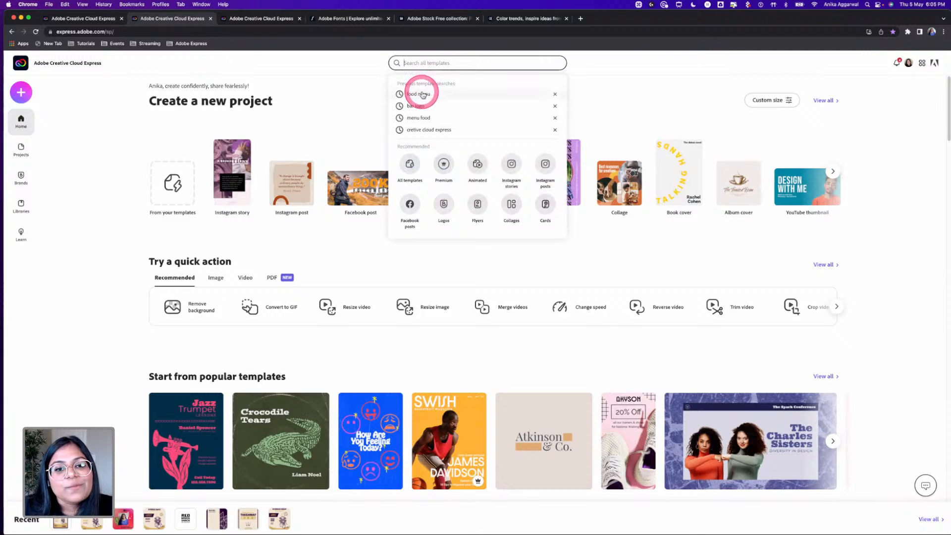
{"action": "left_click", "coordinate": [421, 94]}
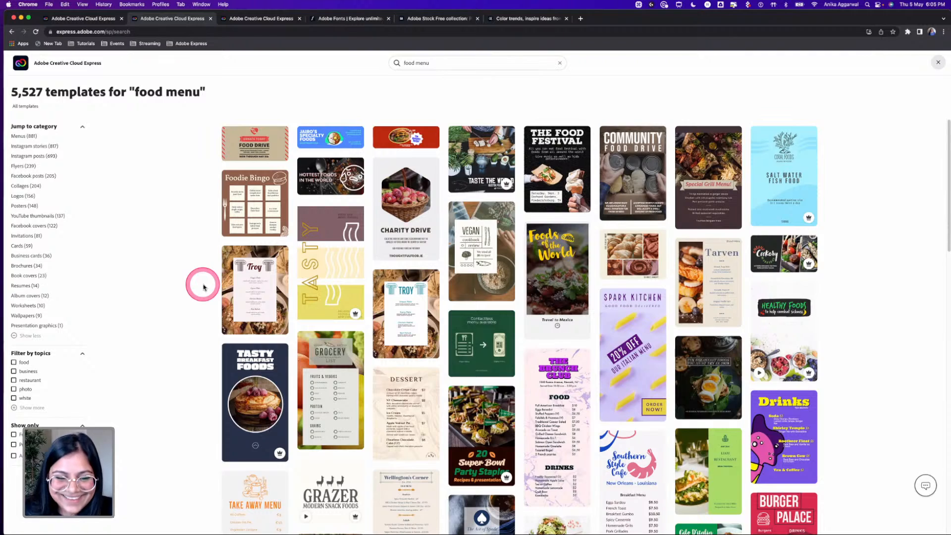
Examine the food menu template results and compare their style with the "THE QUIZMASTER STRIKES BACK" poster.
{"action": "scroll", "coordinate": [213, 293], "scroll_direction": "down", "scroll_amount": 5}
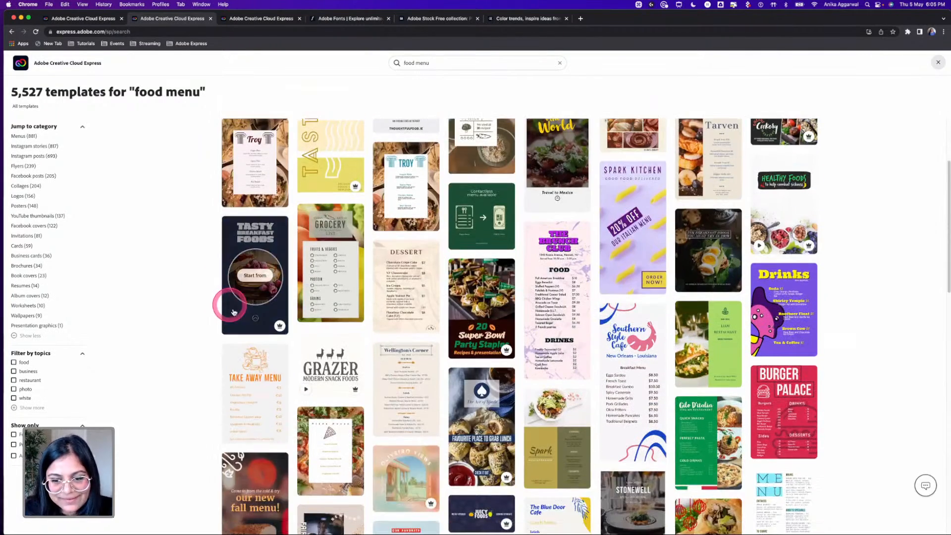
{"action": "scroll", "coordinate": [233, 312], "scroll_direction": "up", "scroll_amount": 4}
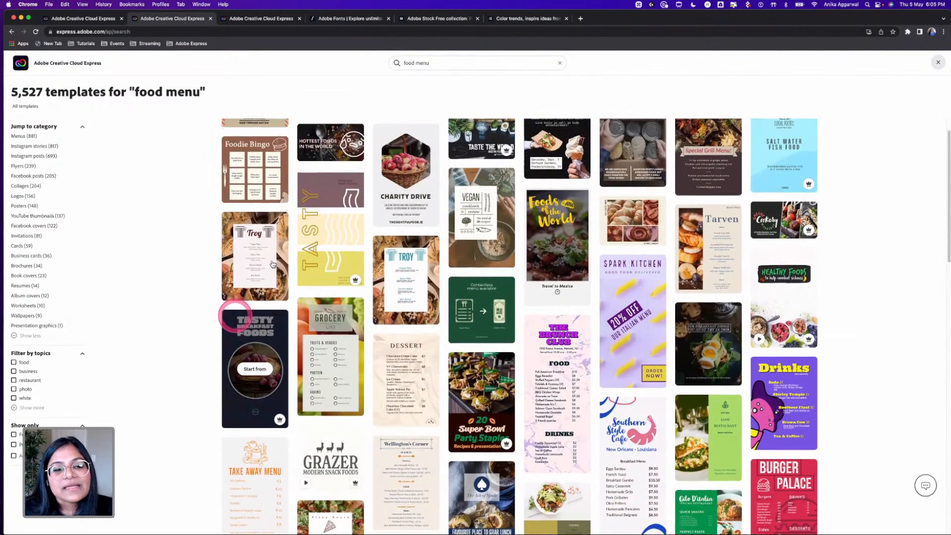
{"action": "scroll", "coordinate": [324, 245], "scroll_direction": "up", "scroll_amount": 1}
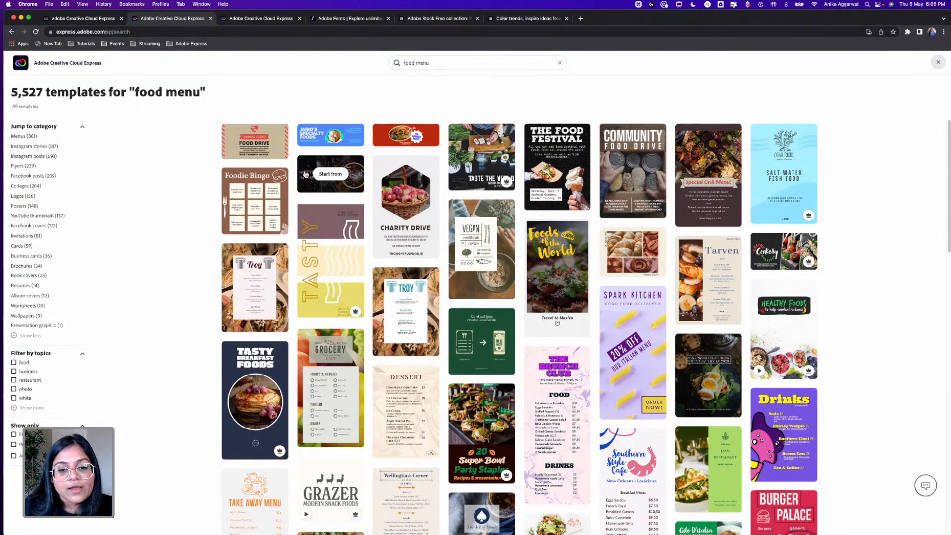
{"action": "scroll", "coordinate": [747, 364], "scroll_direction": "down", "scroll_amount": 1}
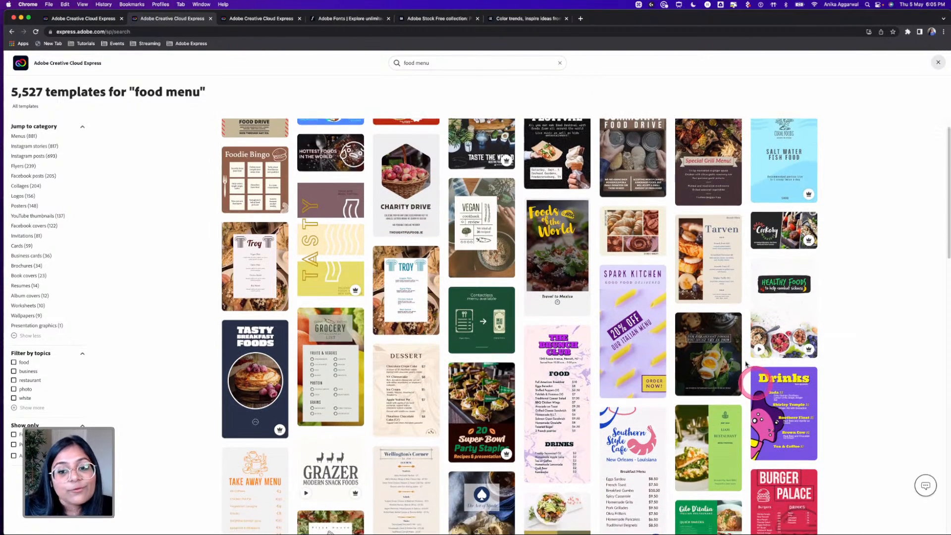
{"action": "scroll", "coordinate": [747, 364], "scroll_direction": "down", "scroll_amount": 4}
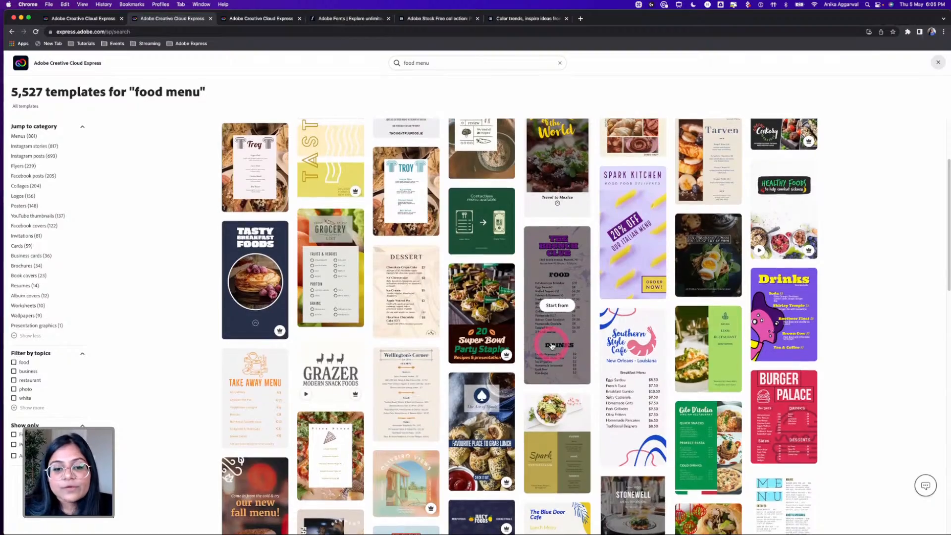
{"action": "scroll", "coordinate": [552, 349], "scroll_direction": "down", "scroll_amount": 2}
{"action": "scroll", "coordinate": [551, 333], "scroll_direction": "down", "scroll_amount": 4}
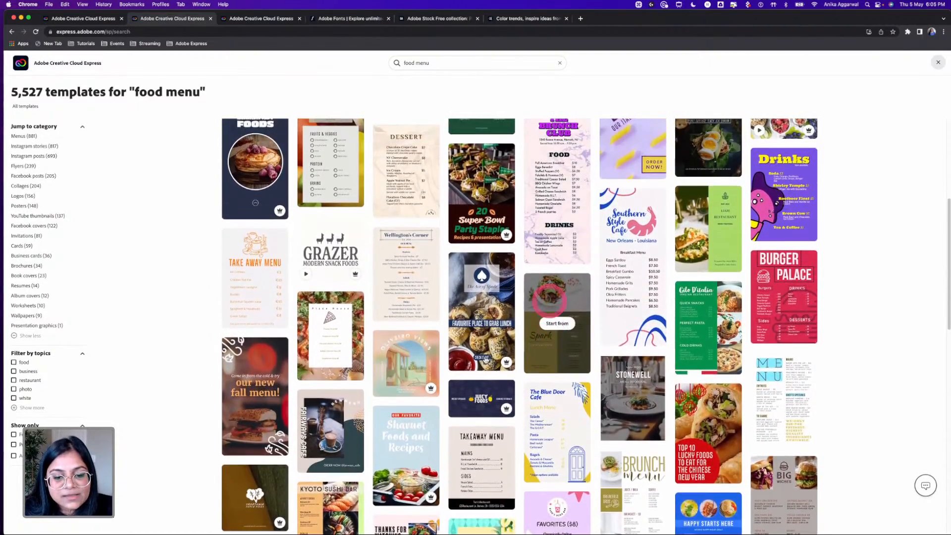
{"action": "scroll", "coordinate": [540, 317], "scroll_direction": "up", "scroll_amount": 10}
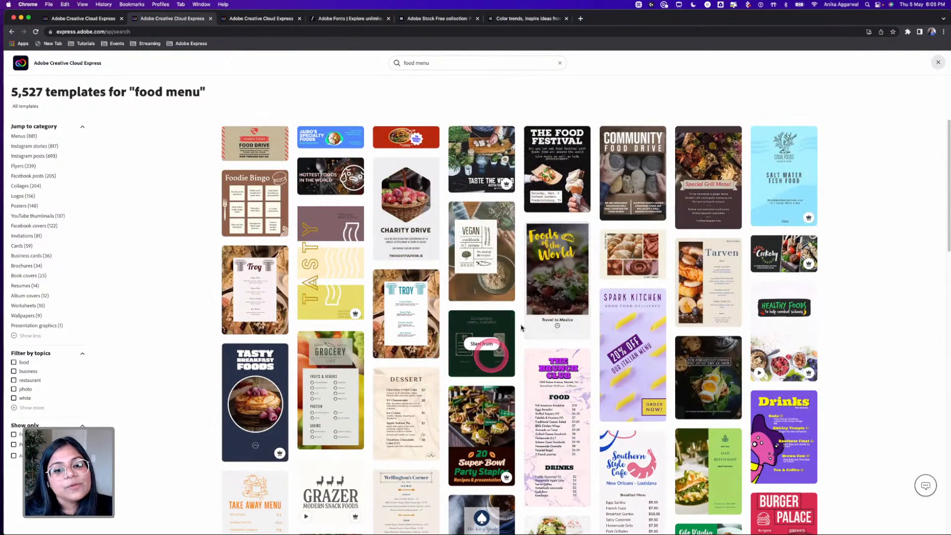
{"action": "left_click", "coordinate": [521, 327]}
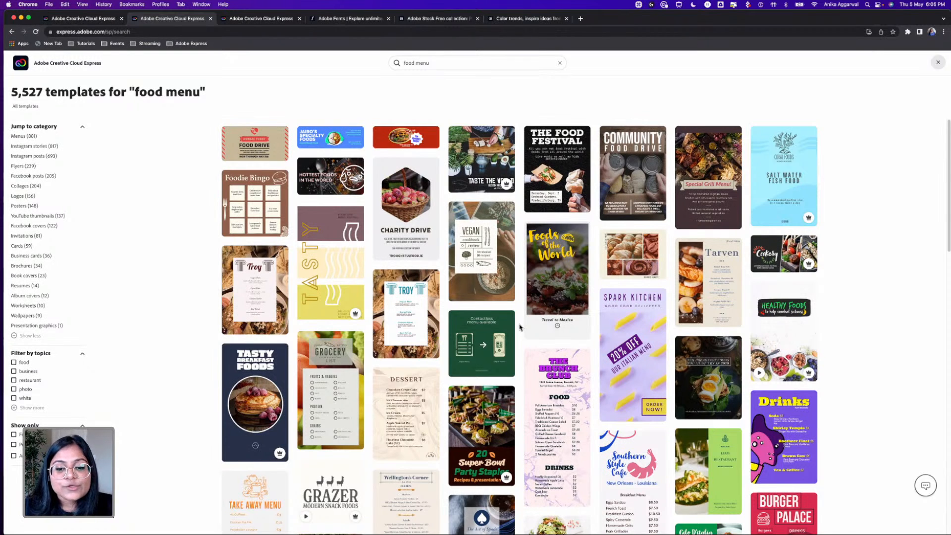
{"action": "scroll", "coordinate": [520, 327], "scroll_direction": "down", "scroll_amount": 5}
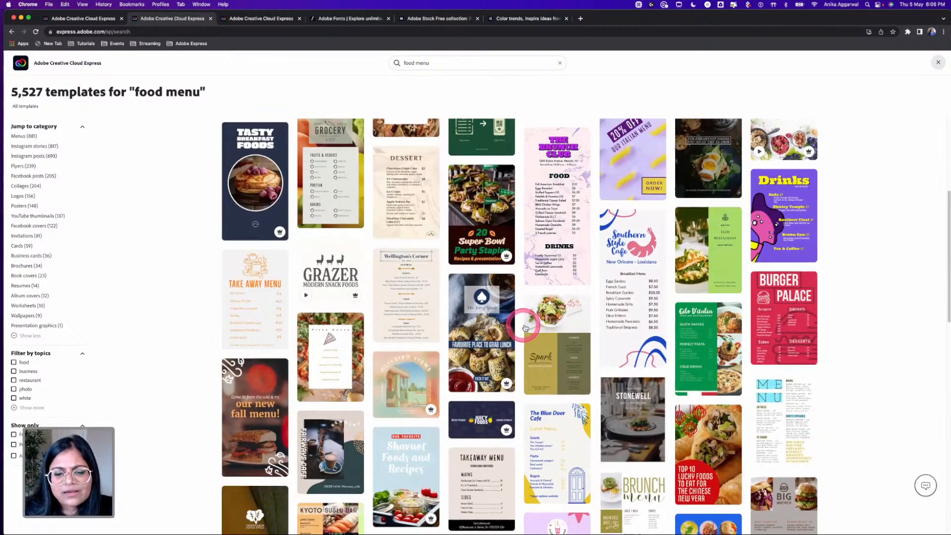
{"action": "scroll", "coordinate": [525, 324], "scroll_direction": "down", "scroll_amount": 3}
{"action": "scroll", "coordinate": [525, 322], "scroll_direction": "down", "scroll_amount": 3}
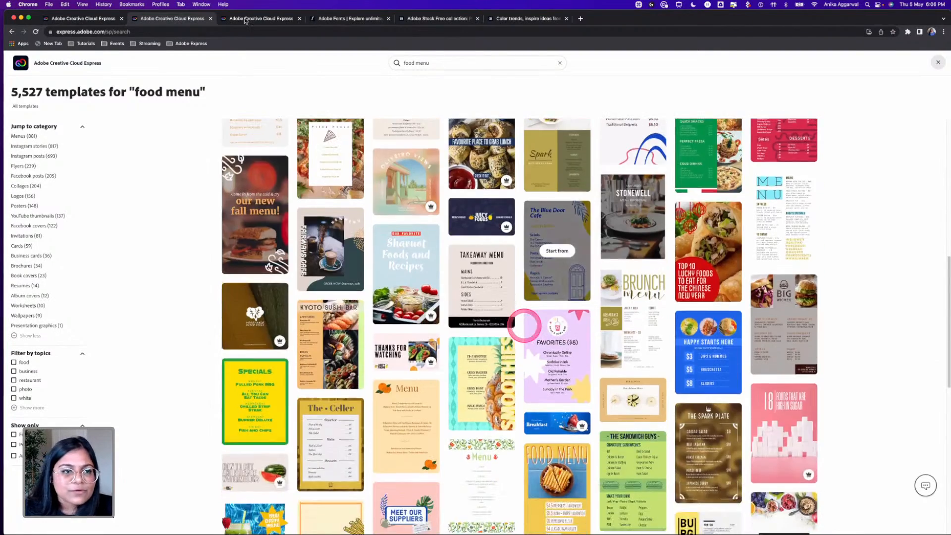
{"action": "left_click", "coordinate": [222, 19]}
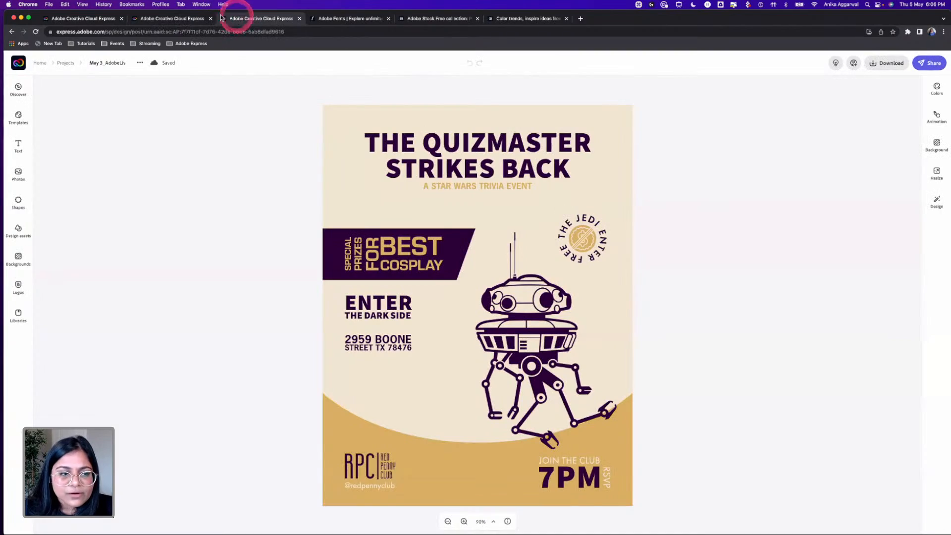
{"action": "left_click", "coordinate": [173, 19]}
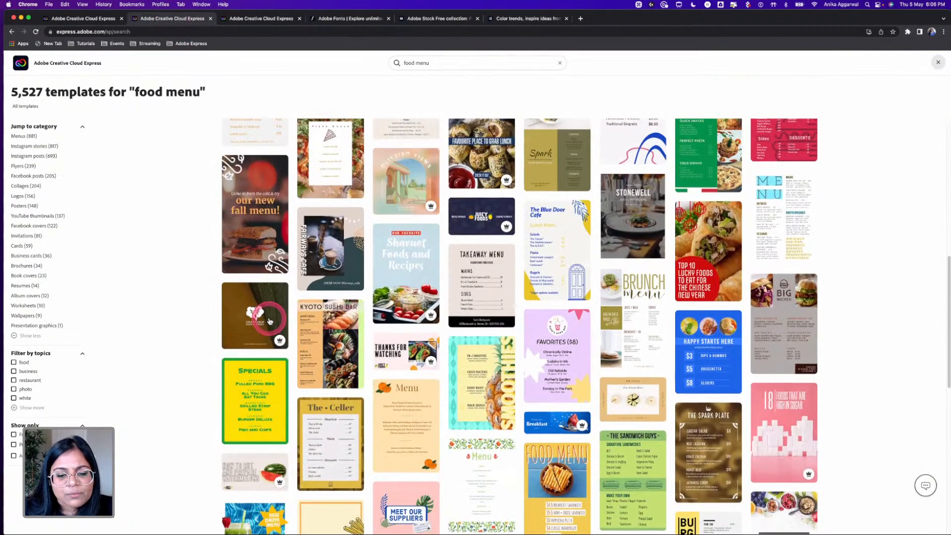
Start a project from the animated "Introducing our new TAKEAWAY MENU" template and preview its animation.
{"action": "scroll", "coordinate": [270, 322], "scroll_direction": "down", "scroll_amount": 1}
{"action": "scroll", "coordinate": [270, 322], "scroll_direction": "down", "scroll_amount": 1}
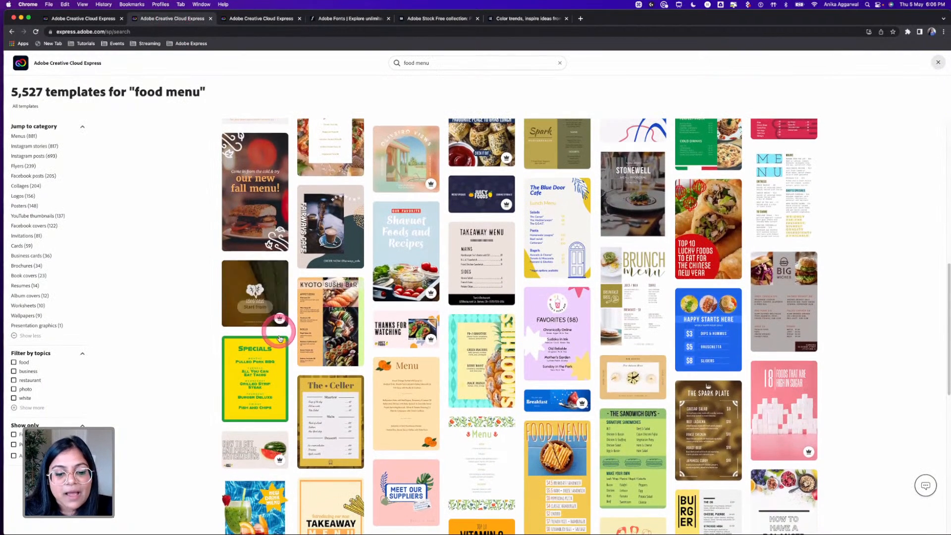
{"action": "scroll", "coordinate": [284, 349], "scroll_direction": "down", "scroll_amount": 5}
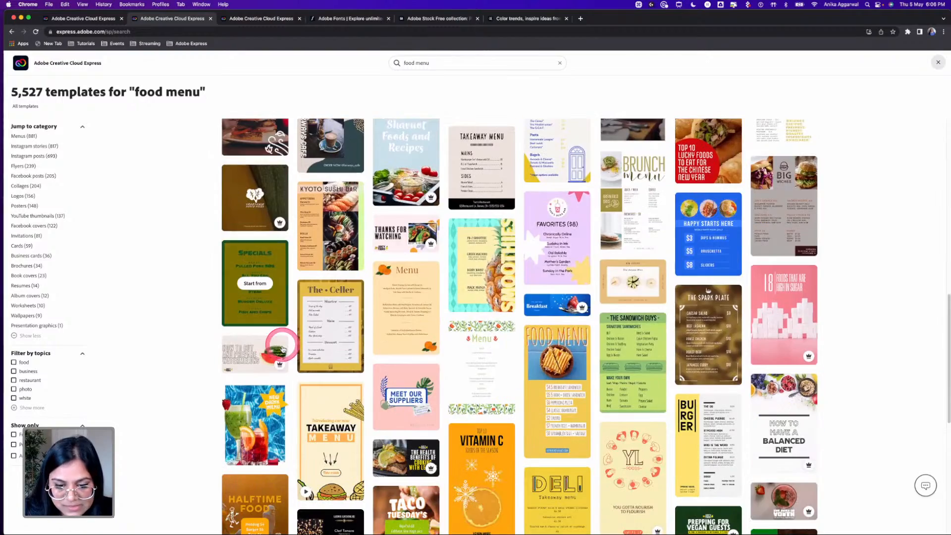
{"action": "scroll", "coordinate": [498, 369], "scroll_direction": "down", "scroll_amount": 7}
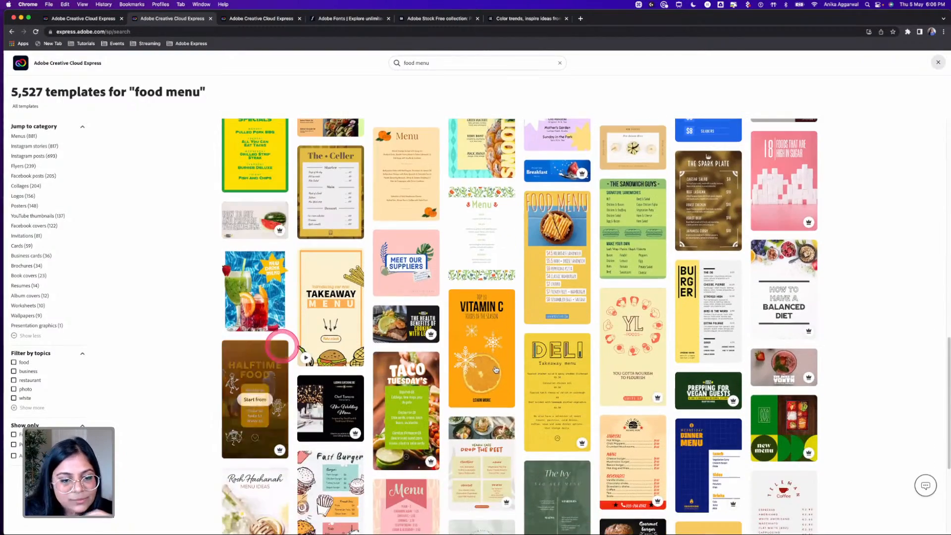
{"action": "scroll", "coordinate": [495, 370], "scroll_direction": "down", "scroll_amount": 2}
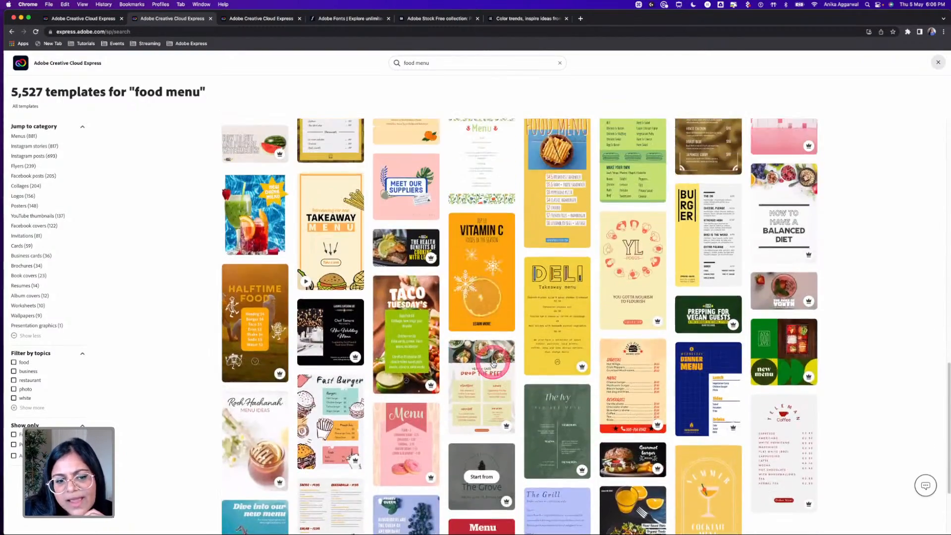
{"action": "scroll", "coordinate": [494, 365], "scroll_direction": "down", "scroll_amount": 1}
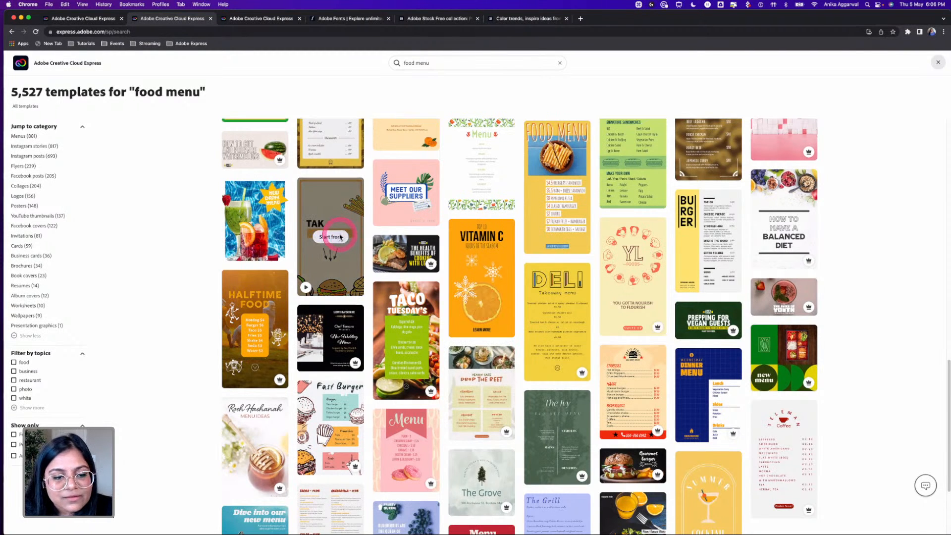
{"action": "left_click", "coordinate": [341, 237]}
{"action": "left_click", "coordinate": [466, 391]}
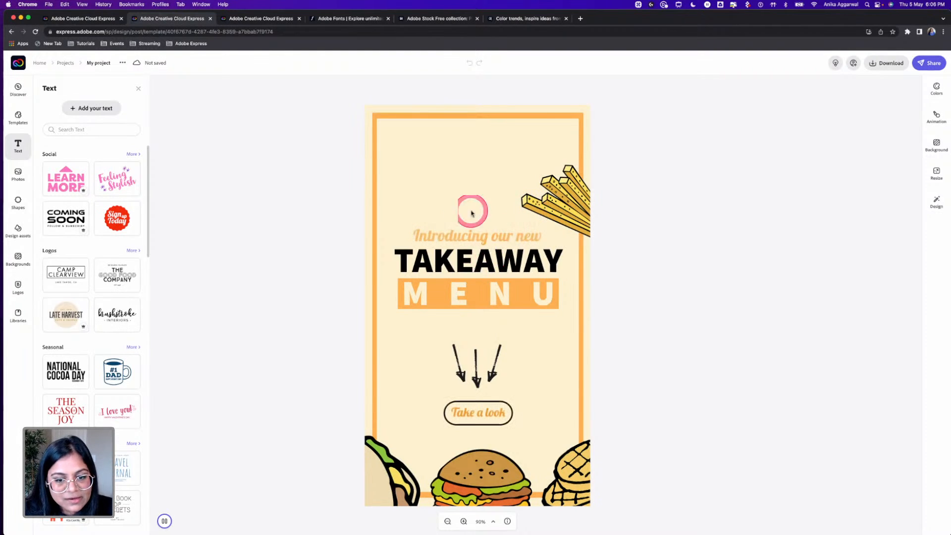
{"action": "left_click", "coordinate": [504, 258]}
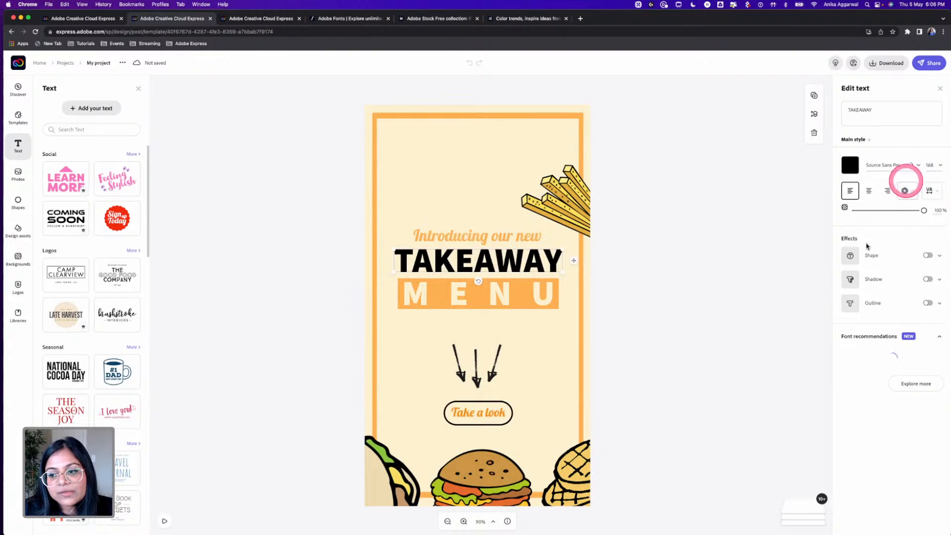
{"action": "left_click", "coordinate": [164, 523]}
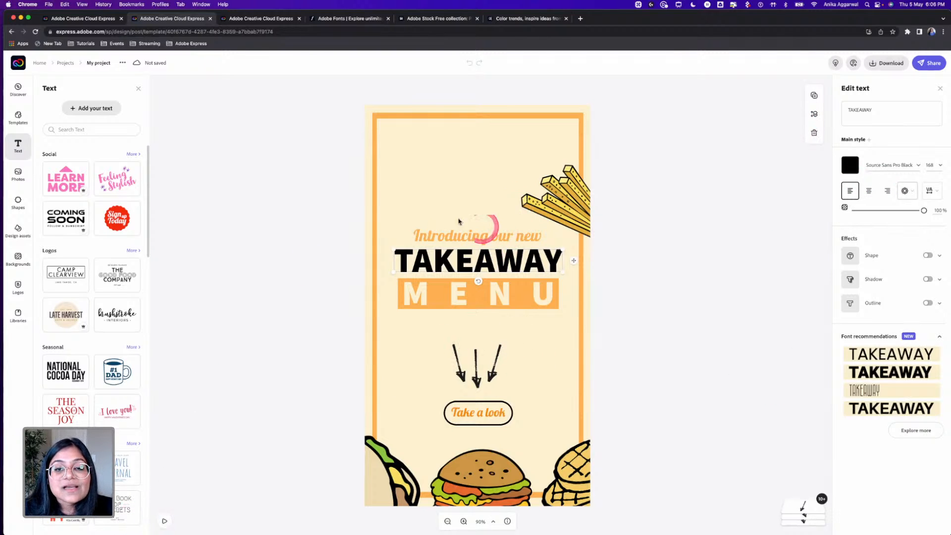
Place the gold, dark purple and cream palette from the StarWars library above the template's heading.
{"action": "left_click", "coordinate": [18, 314]}
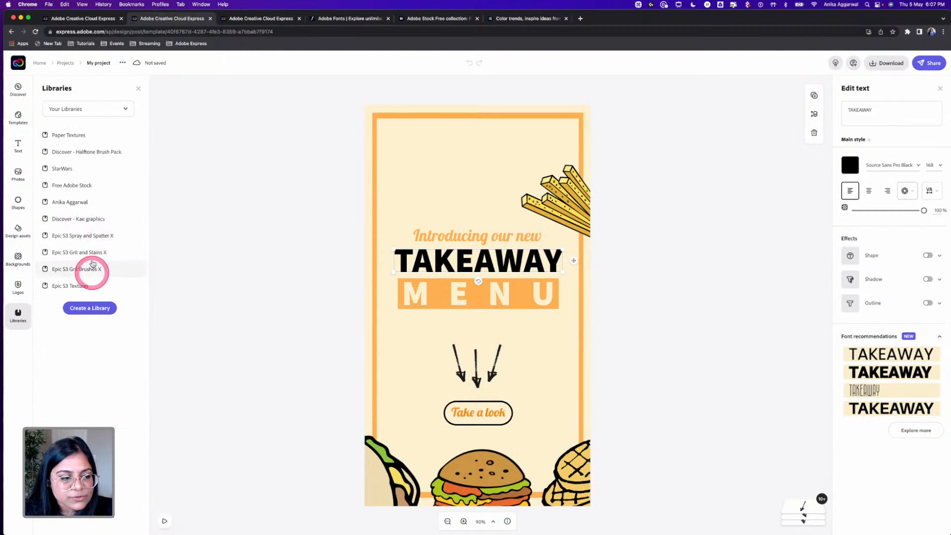
{"action": "left_click", "coordinate": [75, 175]}
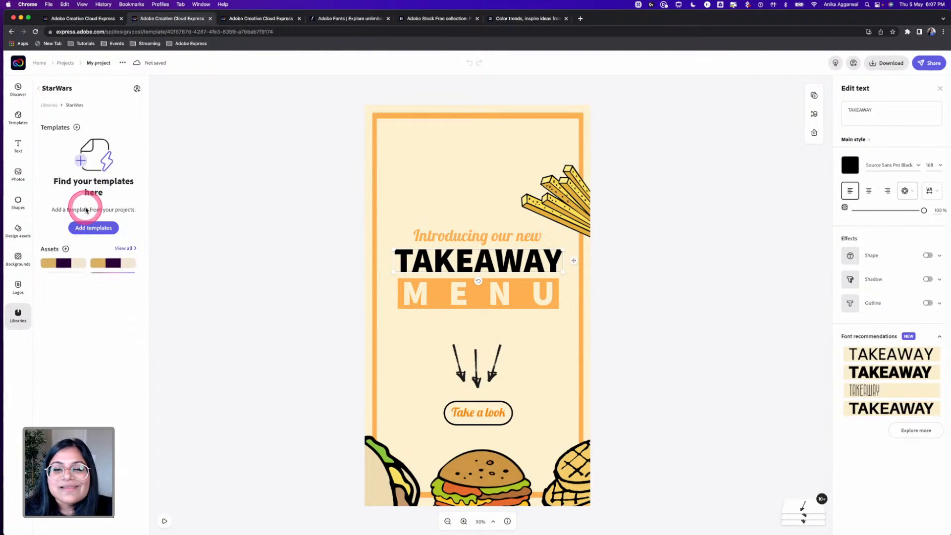
{"action": "left_click_drag", "start_coordinate": [51, 267], "coordinate": [475, 182]}
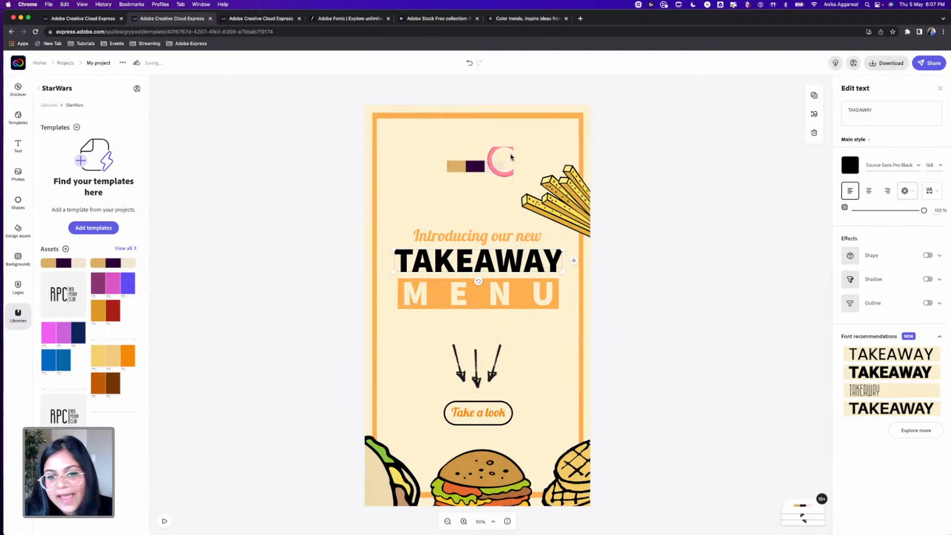
{"action": "left_click", "coordinate": [472, 164]}
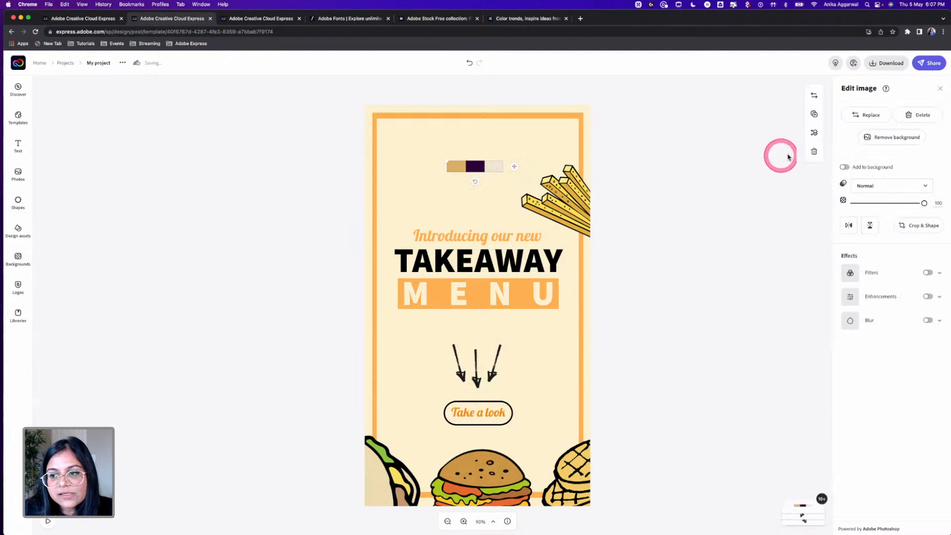
{"action": "left_click", "coordinate": [636, 165]}
Recolor the orange border frame with the gold sampled from the placed palette.
{"action": "left_click", "coordinate": [562, 146]}
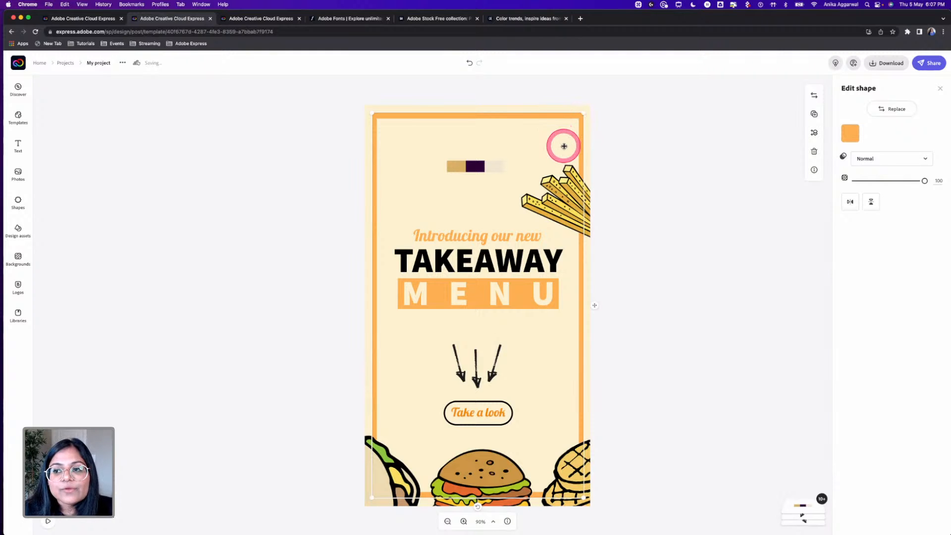
{"action": "left_click", "coordinate": [850, 133]}
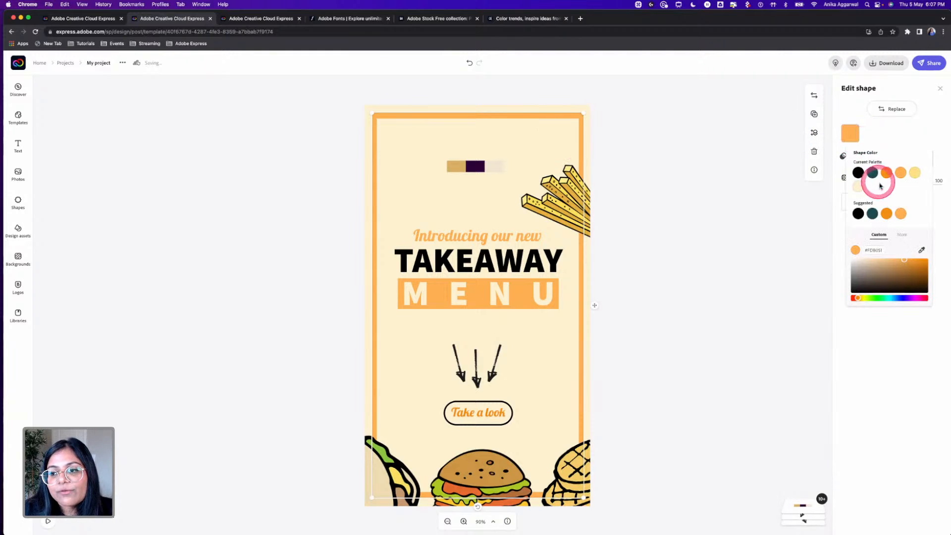
{"action": "left_click", "coordinate": [922, 251]}
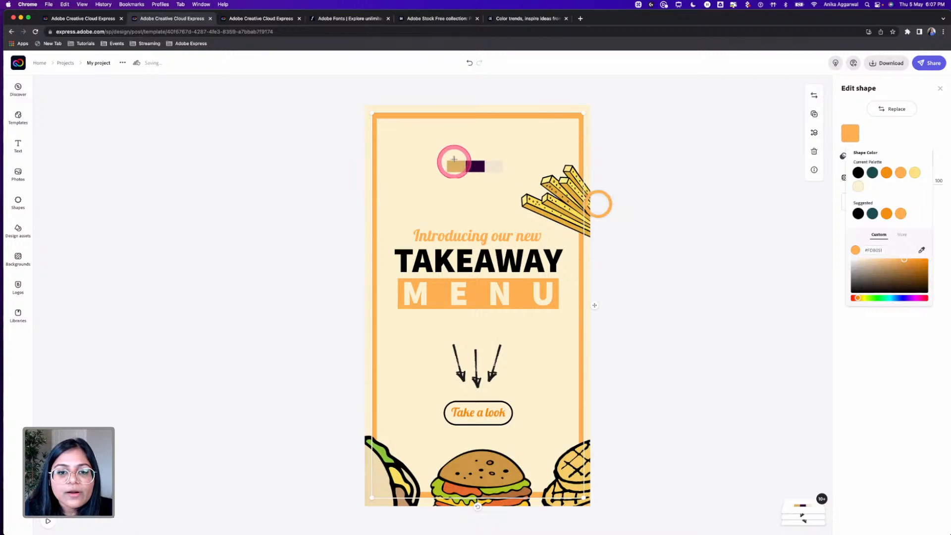
{"action": "left_click", "coordinate": [460, 167]}
{"action": "left_click", "coordinate": [643, 153]}
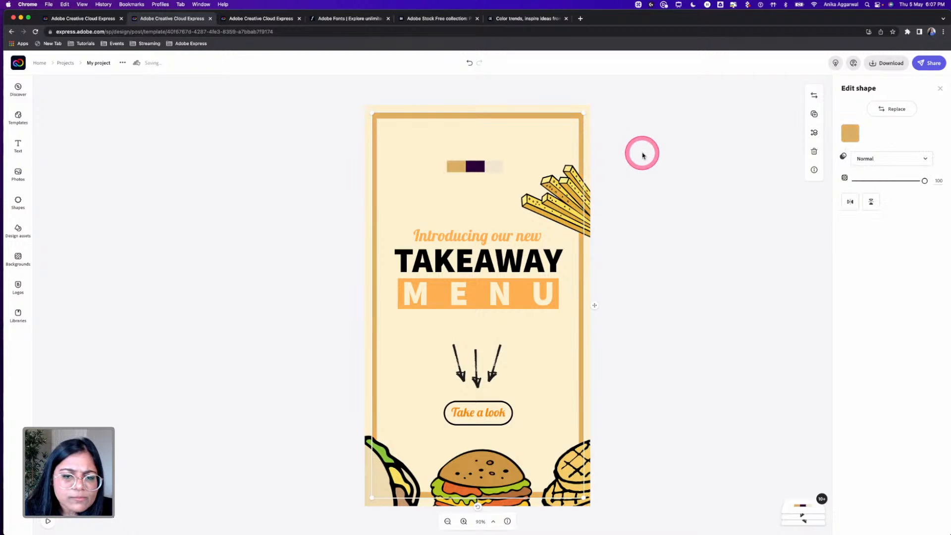
Change the page background to the light cream sampled from the placed palette.
{"action": "left_click", "coordinate": [531, 158]}
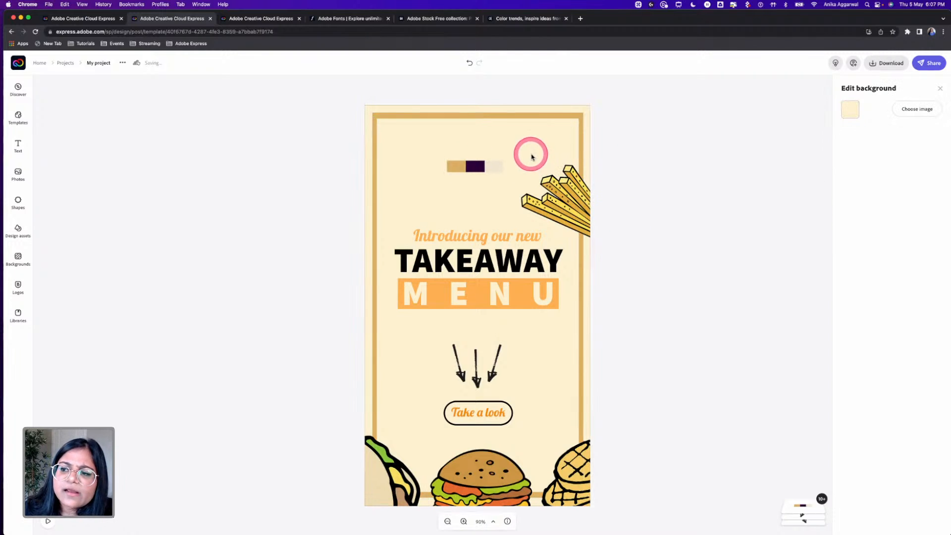
{"action": "left_click", "coordinate": [853, 109]}
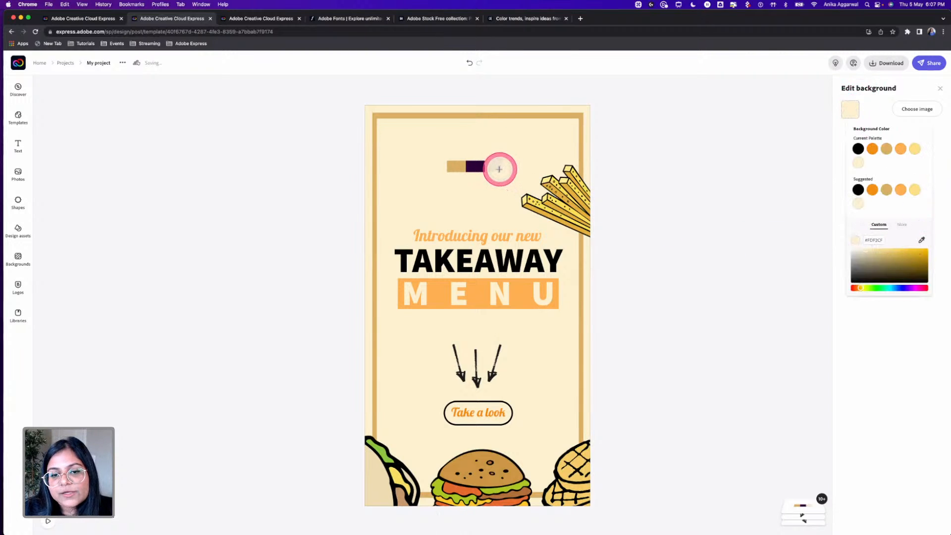
{"action": "left_click", "coordinate": [495, 166]}
{"action": "left_click", "coordinate": [688, 165]}
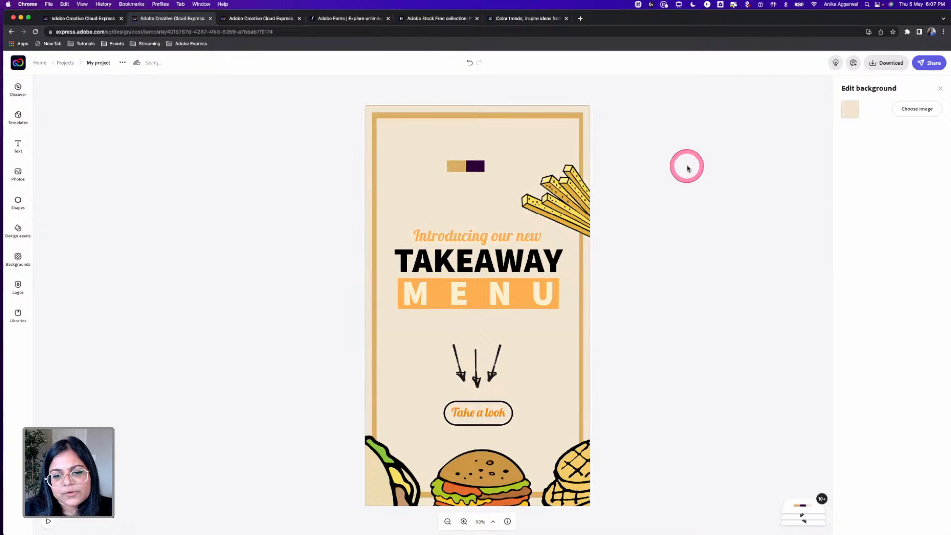
Recolor the TAKEAWAY heading with the dark purple sampled from the placed palette, and delete the palette from the page.
{"action": "left_click", "coordinate": [489, 264]}
{"action": "left_click", "coordinate": [850, 164]}
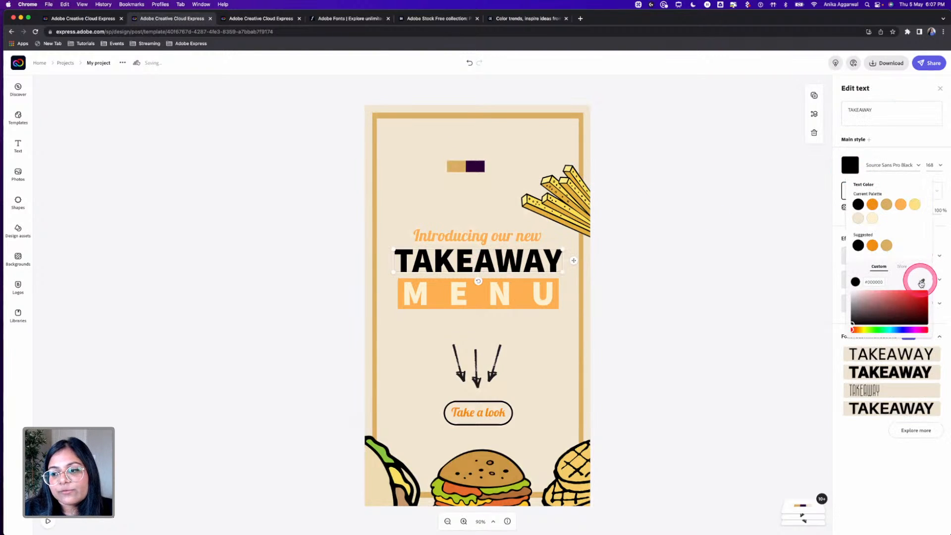
{"action": "left_click", "coordinate": [921, 282]}
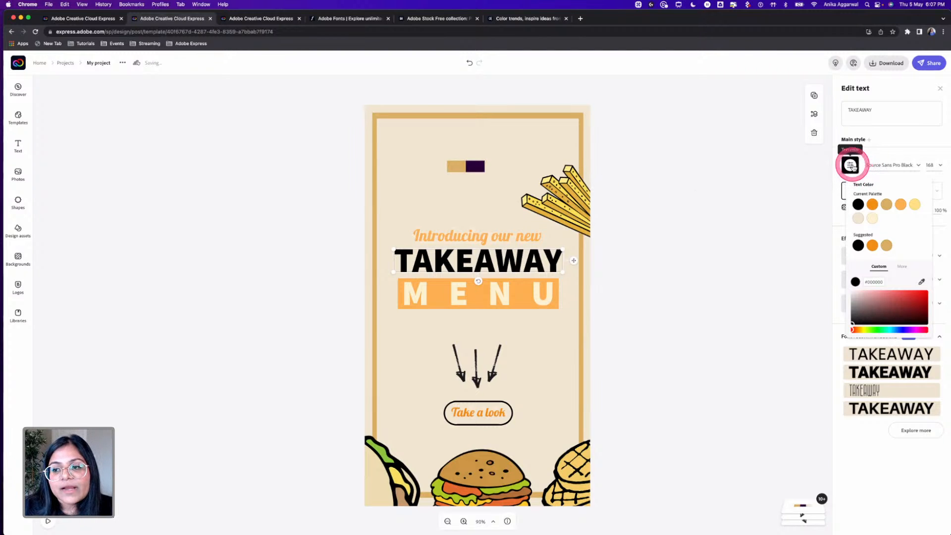
{"action": "left_click", "coordinate": [921, 282]}
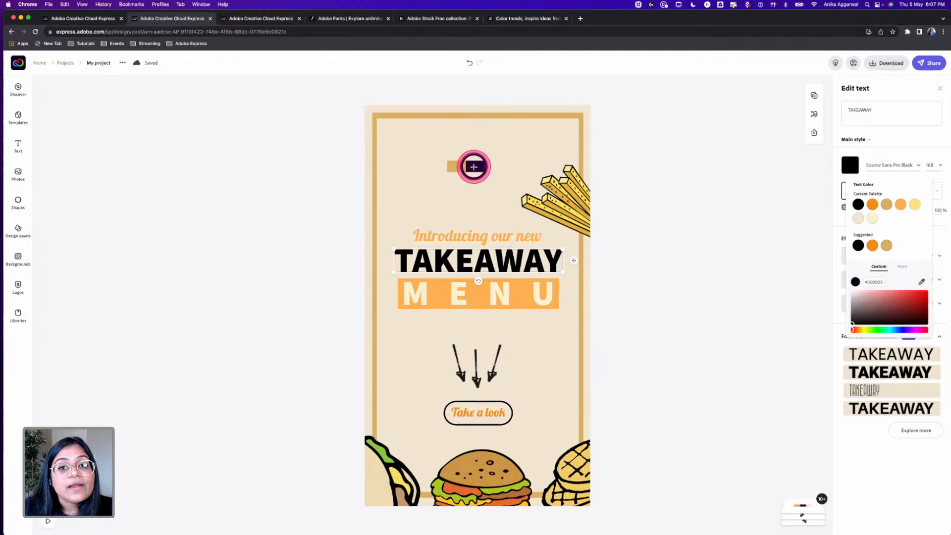
{"action": "left_click", "coordinate": [474, 167]}
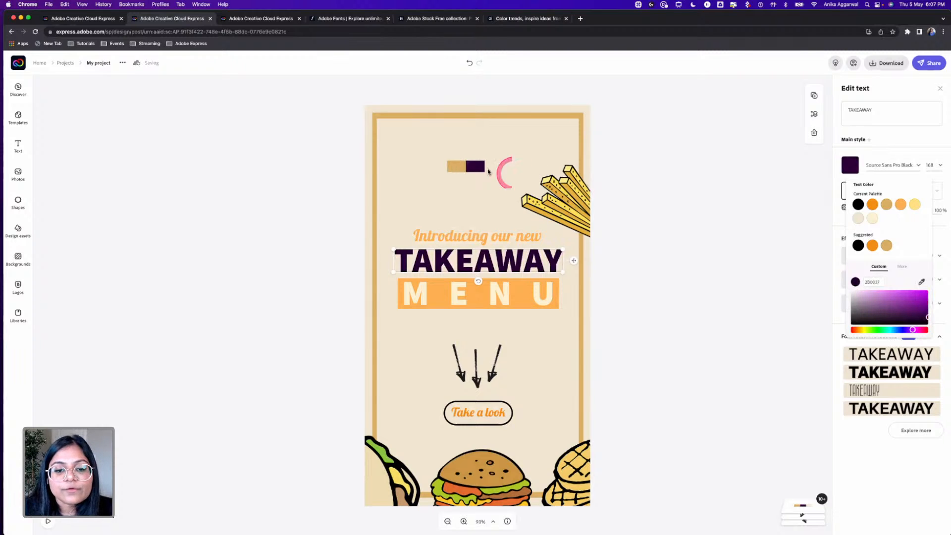
{"action": "left_click", "coordinate": [482, 170]}
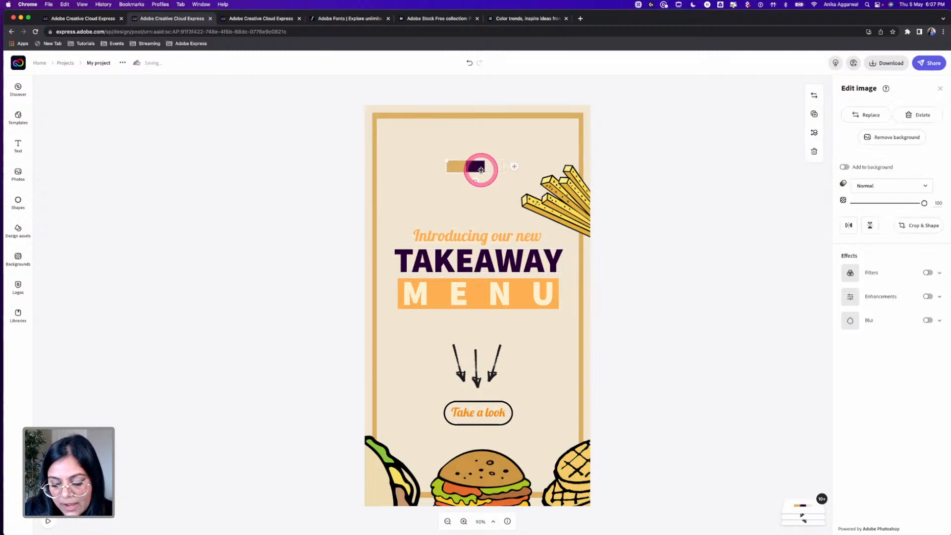
{"action": "key", "text": "BackSpace"}
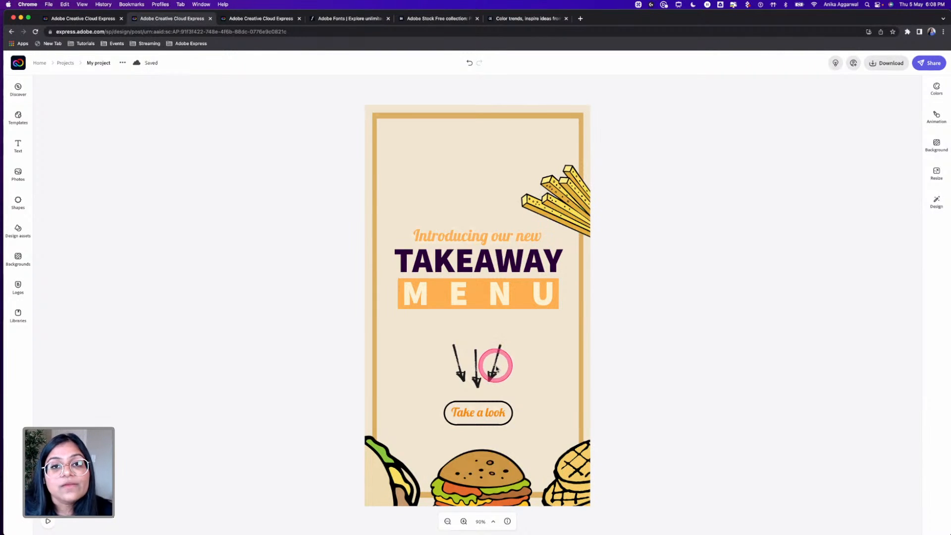
Apply a Duotone filter to the rightmost arrow with the palette's dark purple as its shadows color.
{"action": "left_click", "coordinate": [486, 379]}
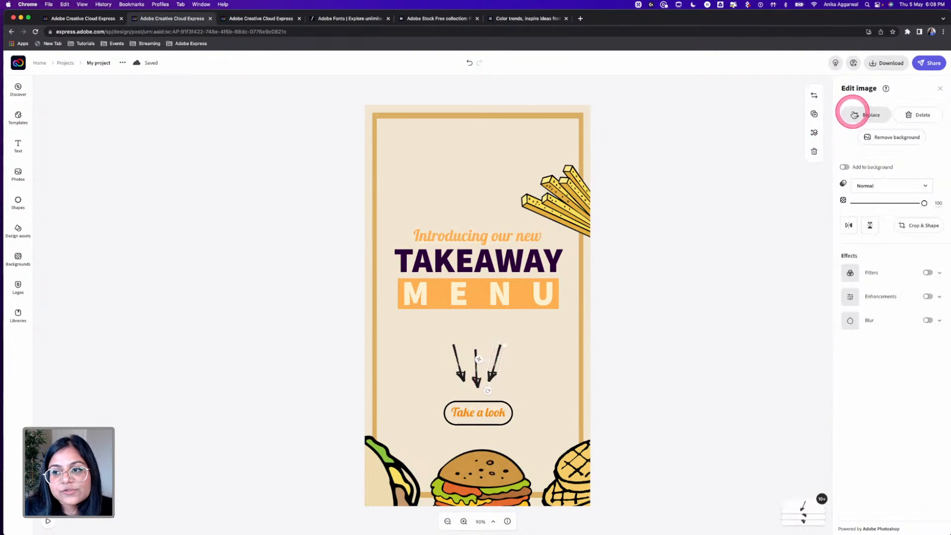
{"action": "left_click", "coordinate": [928, 272]}
{"action": "left_click", "coordinate": [846, 358]}
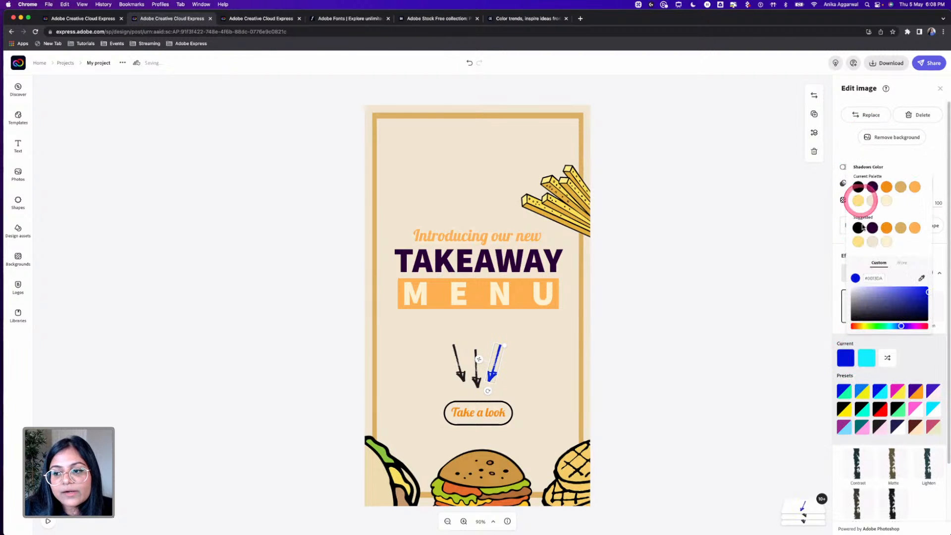
{"action": "left_click", "coordinate": [872, 189]}
{"action": "left_click", "coordinate": [724, 327]}
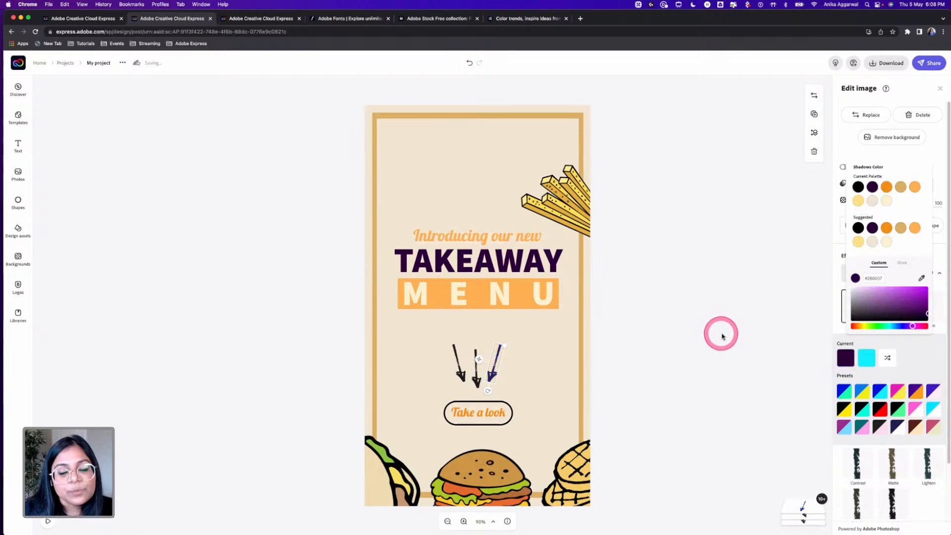
Apply a Duotone filter to the middle arrow and set its shadows color to the palette's dark purple.
{"action": "left_click", "coordinate": [478, 380]}
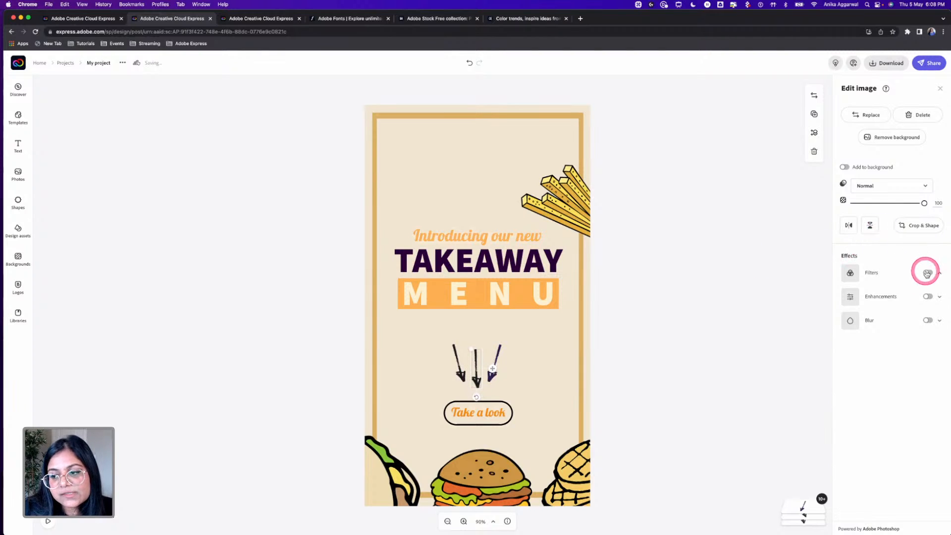
{"action": "left_click", "coordinate": [927, 273]}
{"action": "left_click", "coordinate": [845, 357]}
{"action": "left_click", "coordinate": [872, 187]}
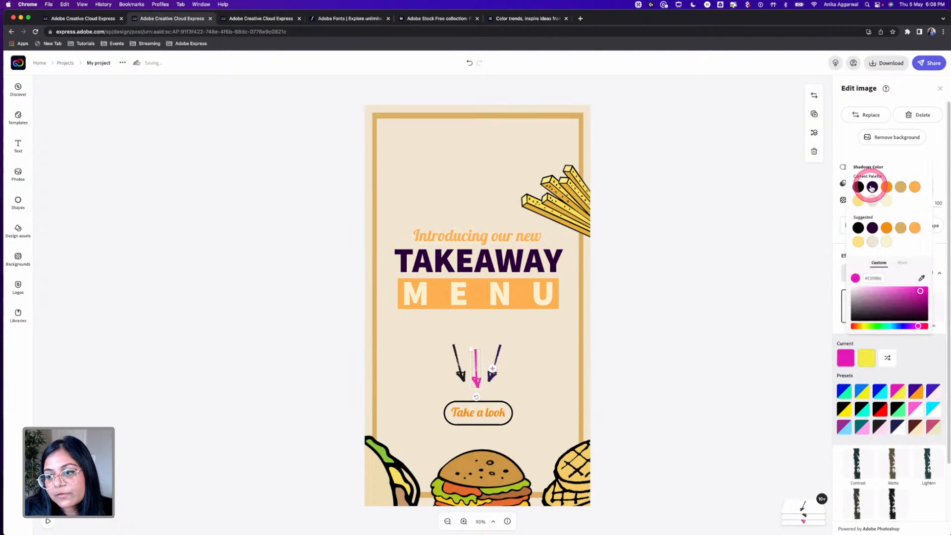
{"action": "left_click", "coordinate": [613, 368]}
Give the leftmost arrow a Duotone filter with the same dark purple shadows color as the other two arrows.
{"action": "left_click", "coordinate": [457, 369]}
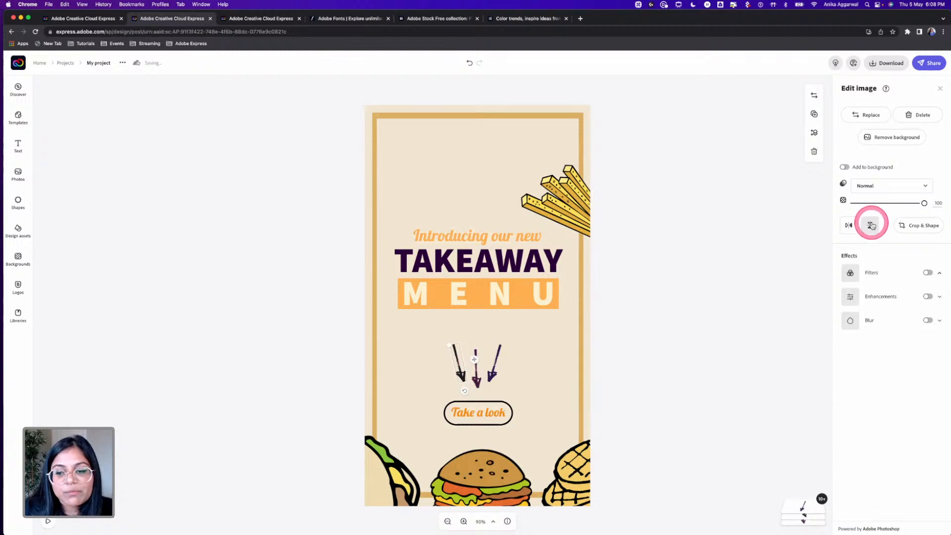
{"action": "left_click", "coordinate": [926, 273]}
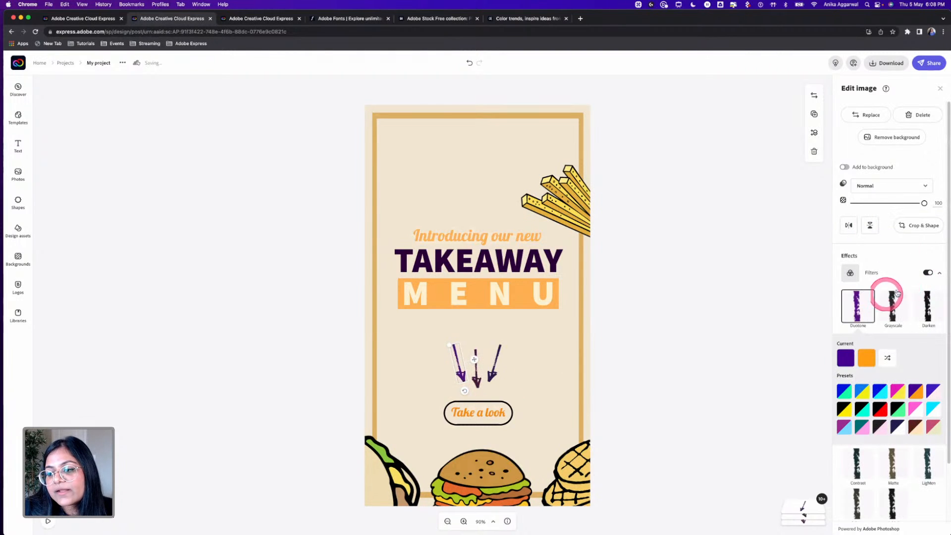
{"action": "left_click", "coordinate": [846, 357]}
{"action": "left_click", "coordinate": [871, 187]}
{"action": "left_click", "coordinate": [699, 291]}
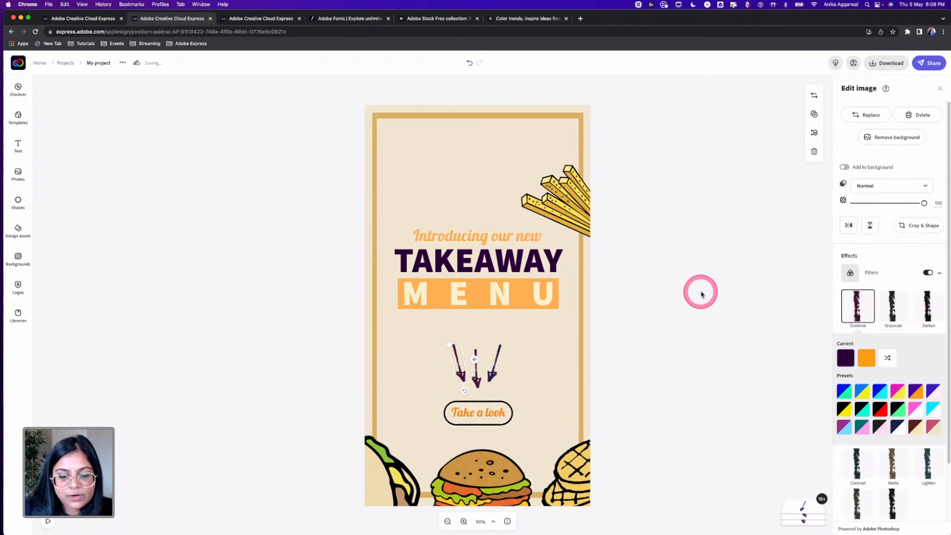
Change the MENU text color to the light cream that matches the page background.
{"action": "left_click", "coordinate": [466, 293]}
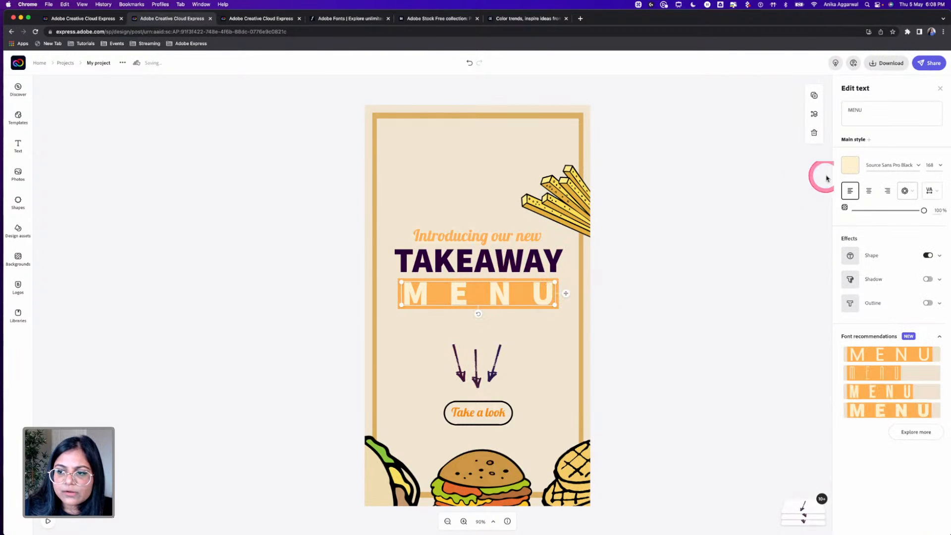
{"action": "left_click", "coordinate": [849, 167]}
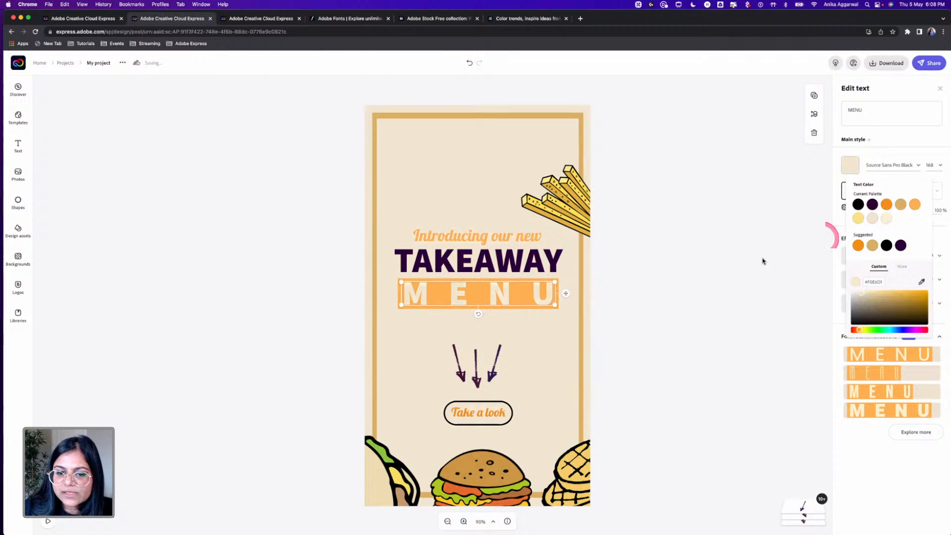
{"action": "left_click", "coordinate": [595, 310]}
Try to resize the MENU text box, and undo the resize.
{"action": "left_click", "coordinate": [522, 312]}
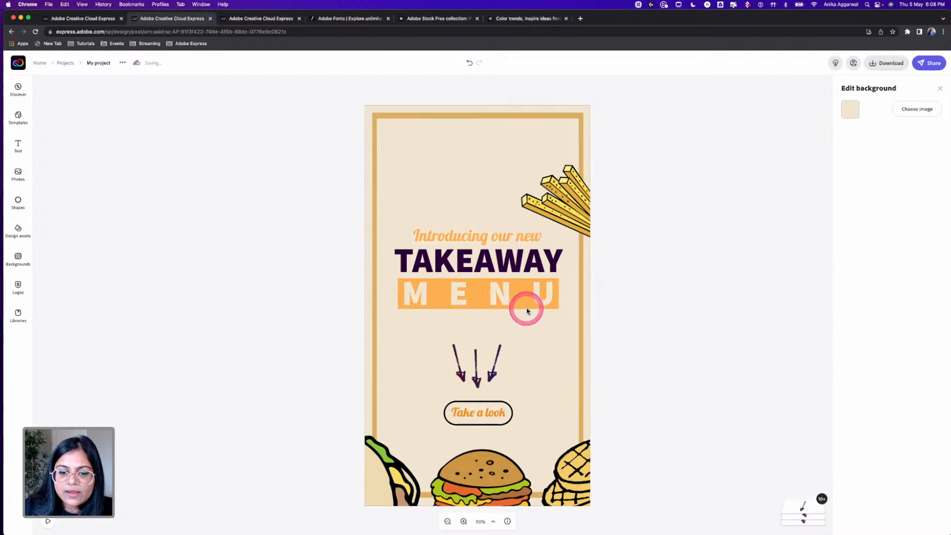
{"action": "left_click", "coordinate": [527, 307]}
{"action": "left_click", "coordinate": [676, 257]}
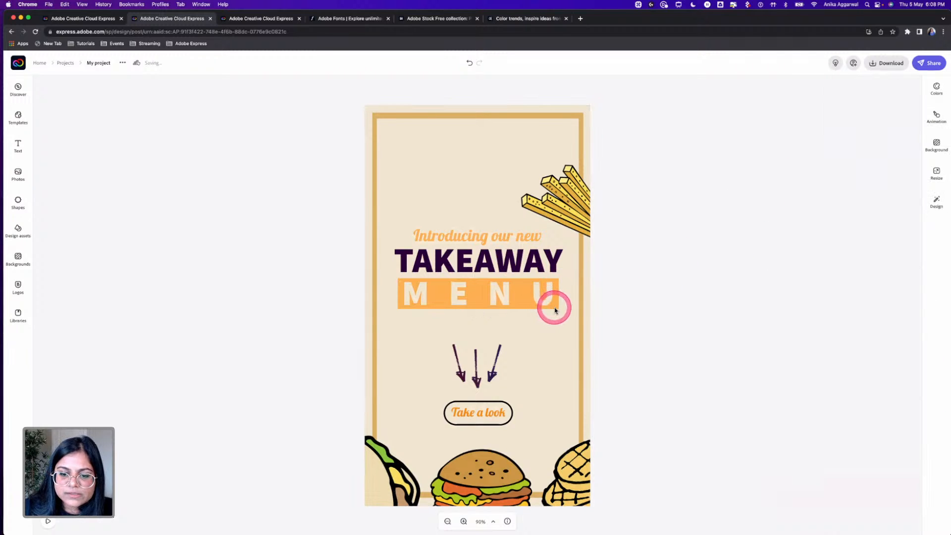
{"action": "left_click", "coordinate": [555, 309]}
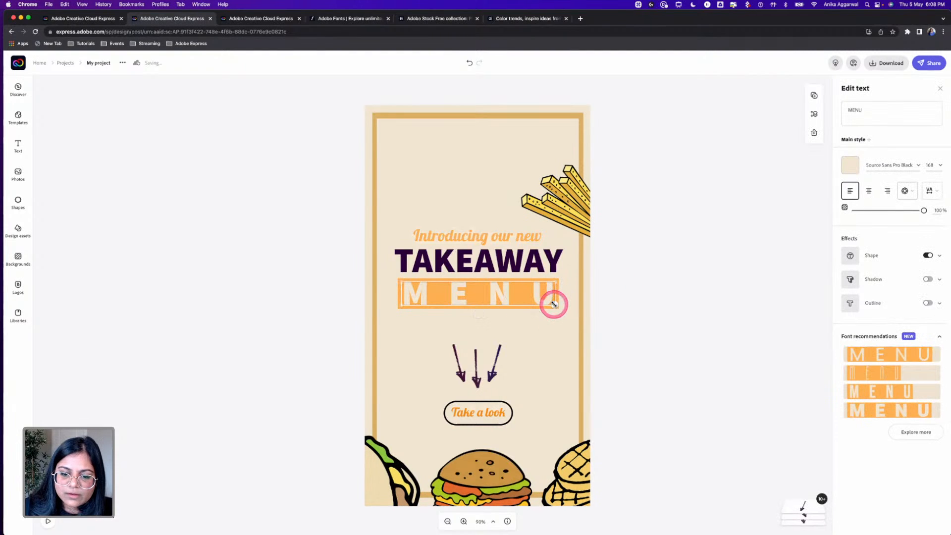
{"action": "key", "text": "fn"}
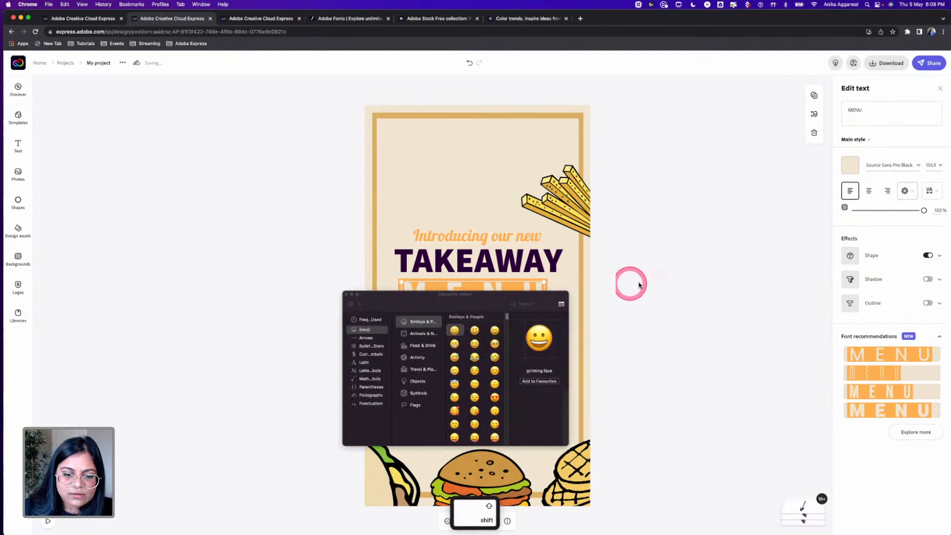
{"action": "left_click", "coordinate": [630, 283]}
{"action": "left_click", "coordinate": [347, 294]}
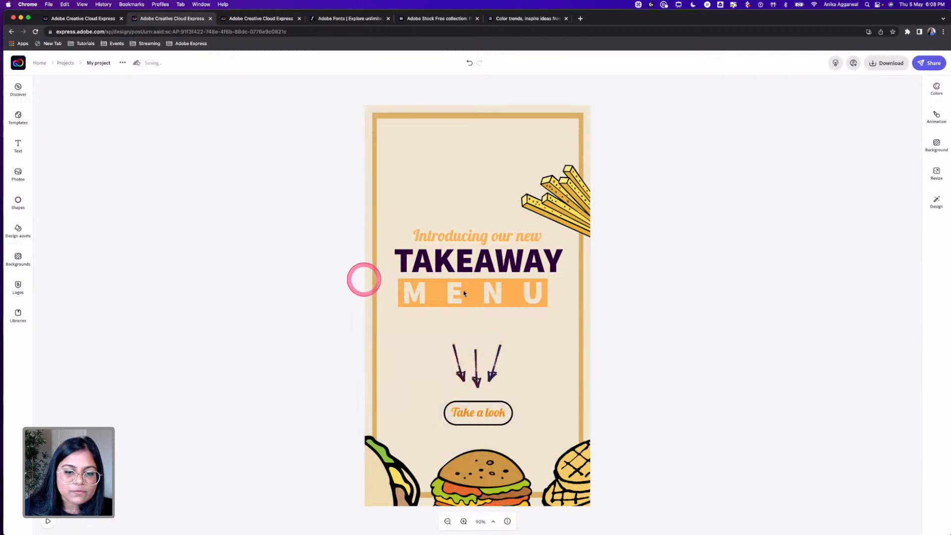
{"action": "left_click", "coordinate": [554, 305]}
{"action": "key", "text": "super+z"}
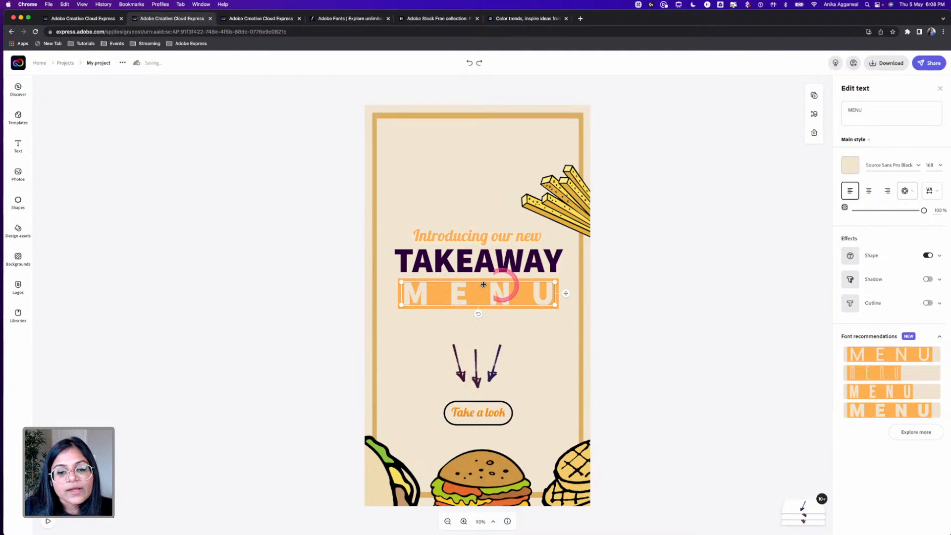
Recolor the orange shape behind the MENU text with the border's gold from the current palette.
{"action": "left_click", "coordinate": [545, 292]}
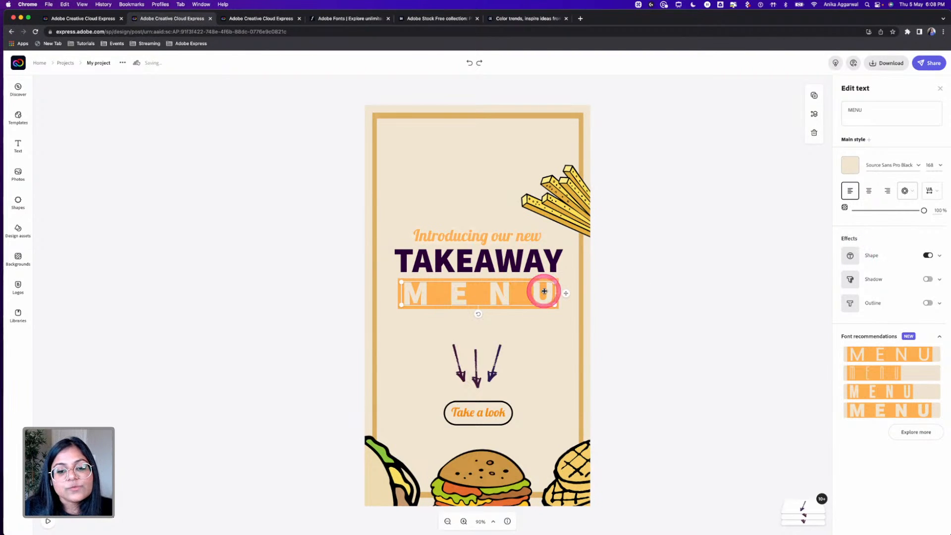
{"action": "left_click", "coordinate": [939, 257]}
{"action": "left_click", "coordinate": [851, 280]}
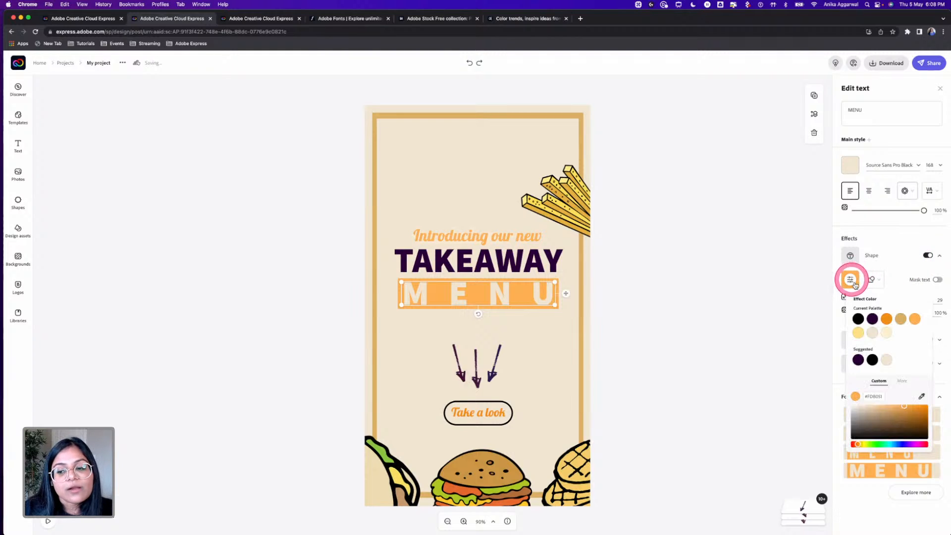
{"action": "left_click", "coordinate": [902, 320]}
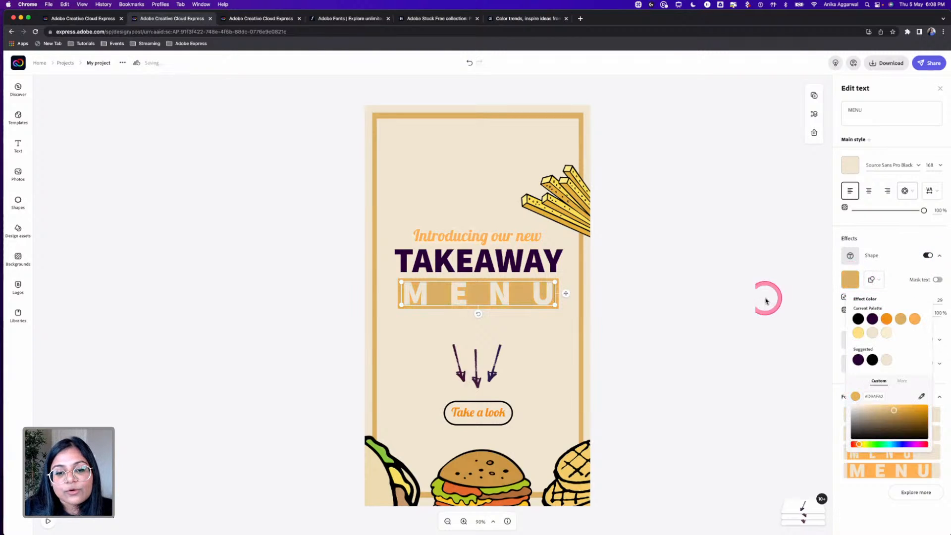
Turn on filters for the fries illustration and apply the Contrast filter.
{"action": "left_click", "coordinate": [568, 213]}
{"action": "left_click", "coordinate": [926, 273]}
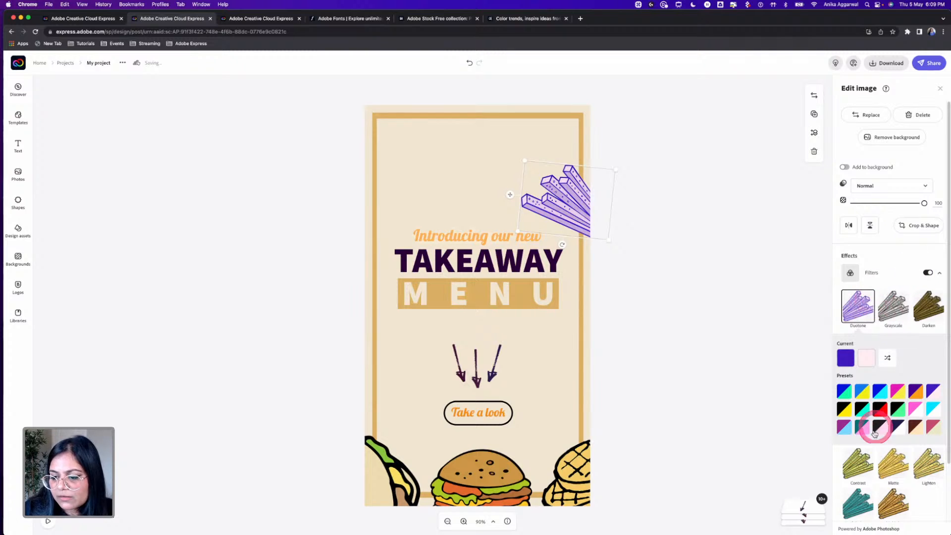
{"action": "left_click", "coordinate": [862, 472]}
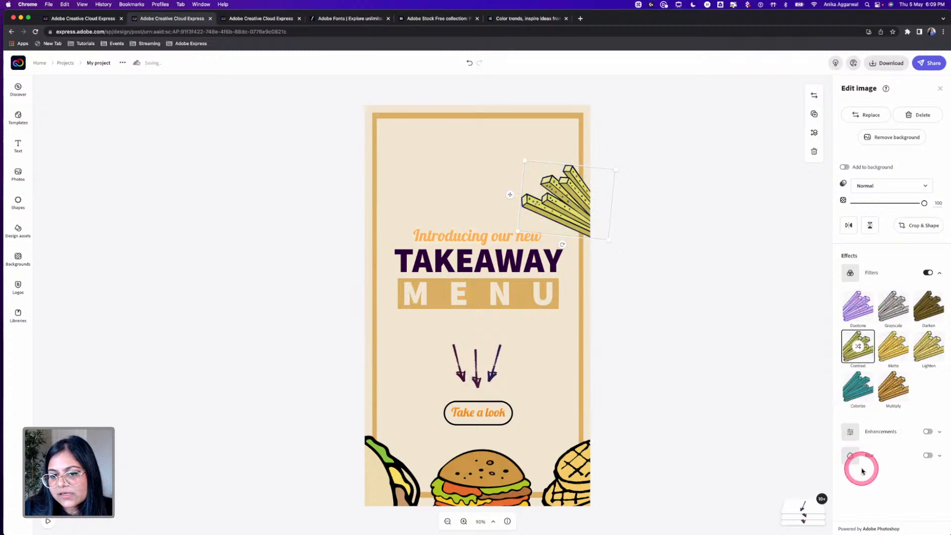
{"action": "left_click", "coordinate": [705, 440]}
Apply the Contrast filter to the waffle illustration in the page's lower-right corner.
{"action": "left_click", "coordinate": [565, 481]}
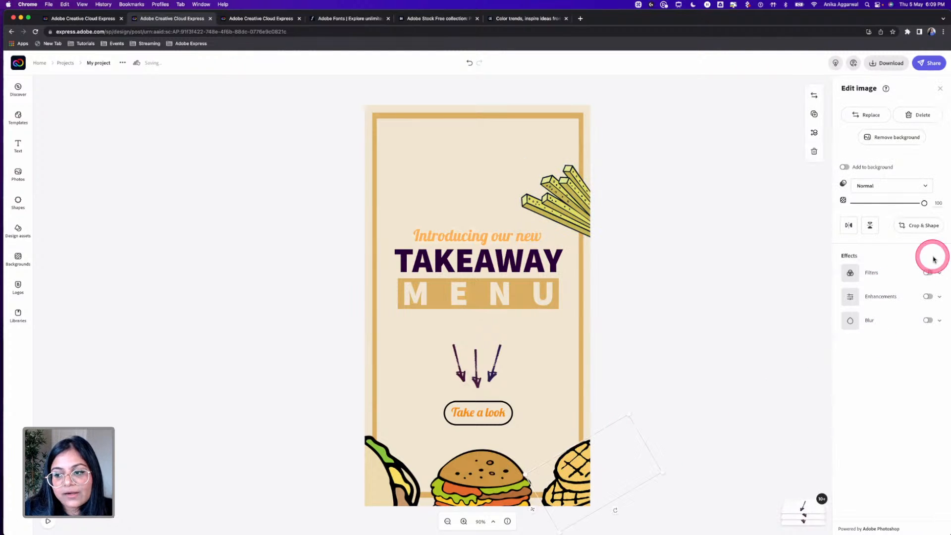
{"action": "left_click", "coordinate": [928, 274]}
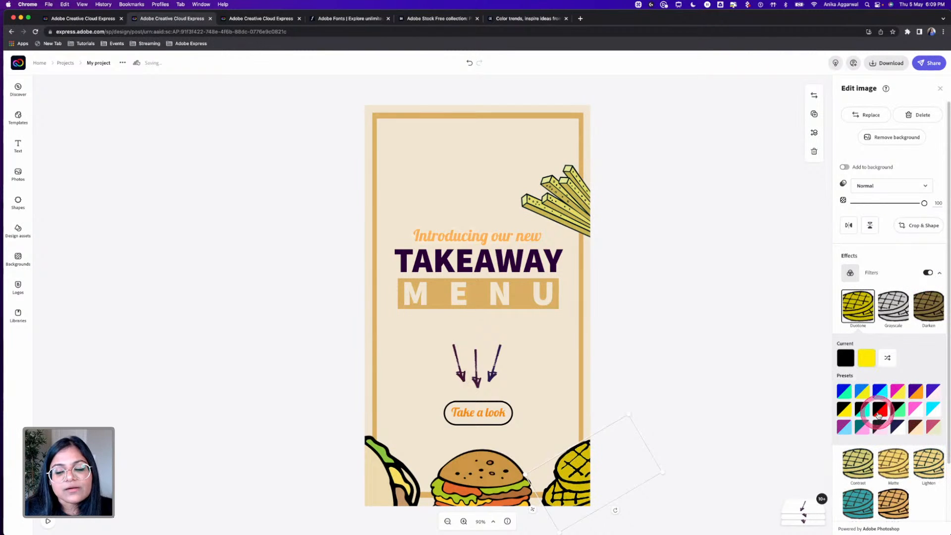
{"action": "left_click", "coordinate": [860, 465]}
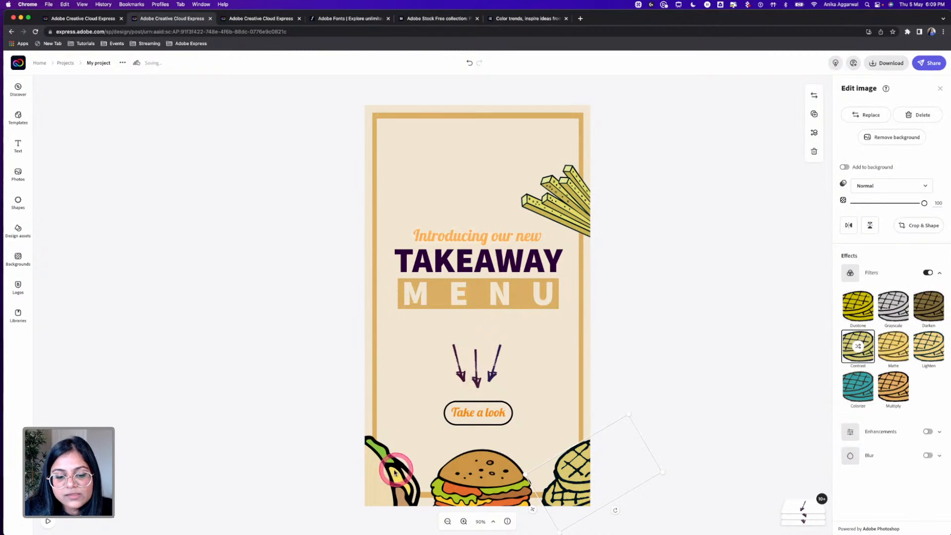
Apply the Contrast filter to the taco illustration and cycle its variations to the one with a peach shell.
{"action": "left_click", "coordinate": [396, 471]}
{"action": "left_click", "coordinate": [924, 274]}
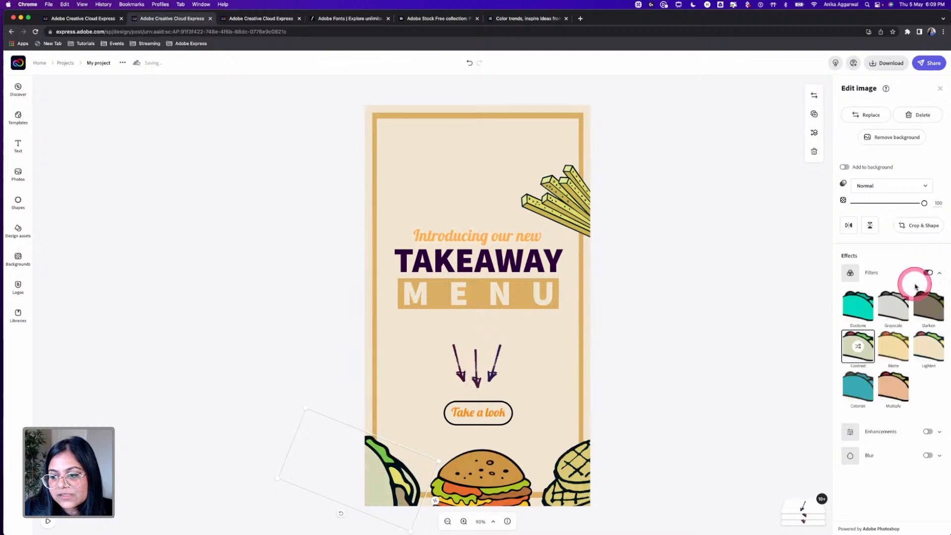
{"action": "left_click", "coordinate": [864, 367]}
{"action": "left_click", "coordinate": [860, 346]}
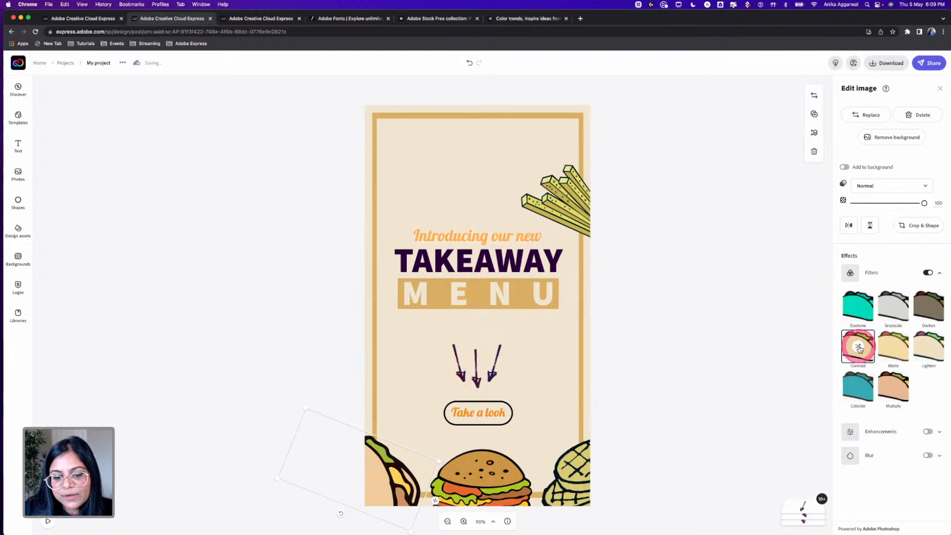
{"action": "left_click", "coordinate": [859, 347]}
{"action": "left_click", "coordinate": [859, 347]}
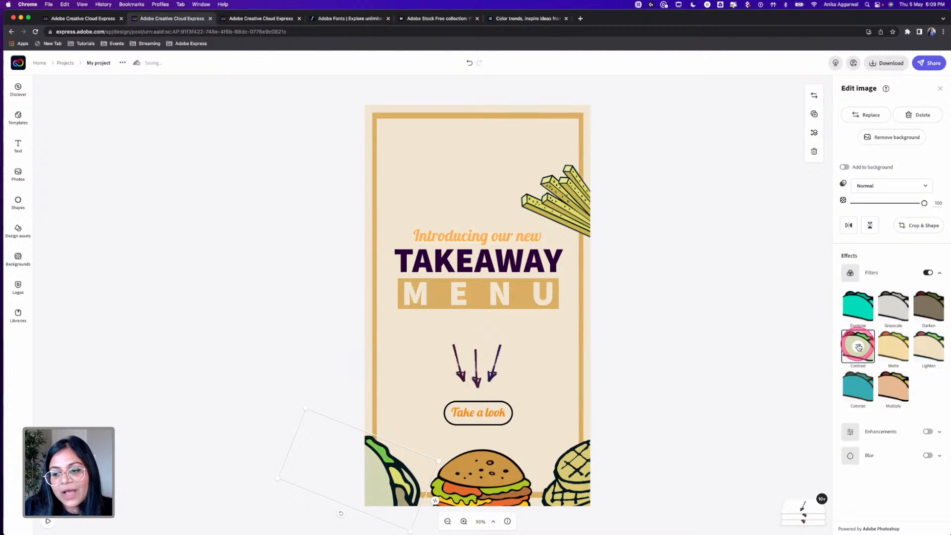
{"action": "left_click", "coordinate": [610, 425]}
Delete the burger illustration from the bottom of the page.
{"action": "left_click", "coordinate": [468, 473]}
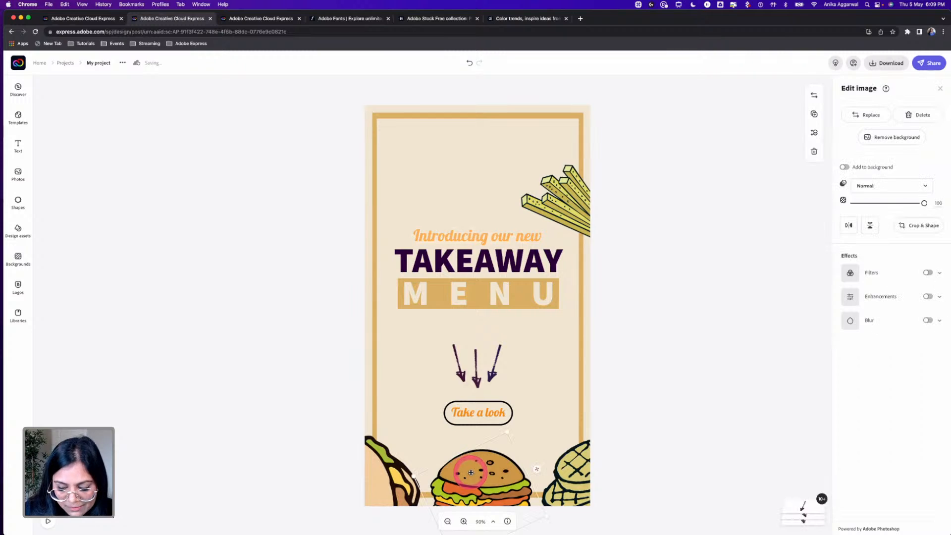
{"action": "key", "text": "BackSpace"}
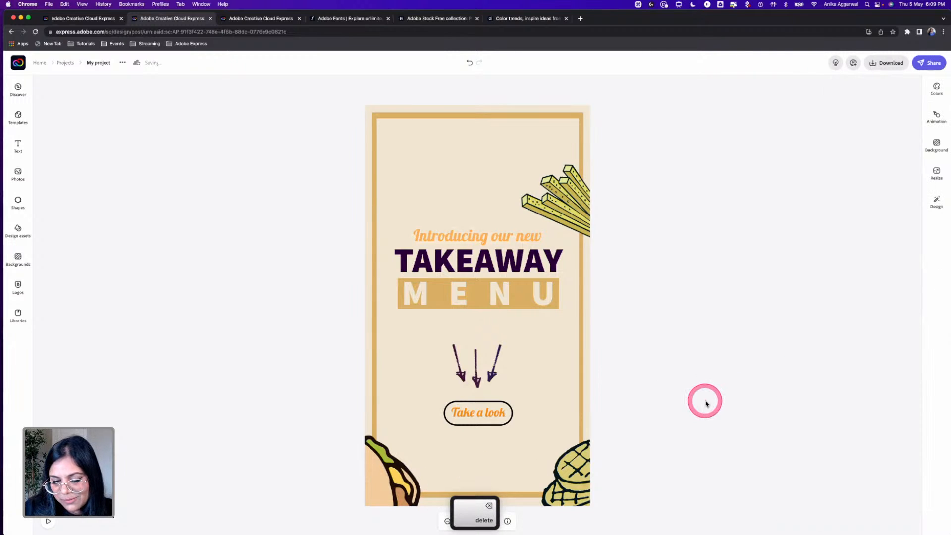
Undo the deletion of the burger illustration at the page's lower edge.
{"action": "key", "text": "super+z"}
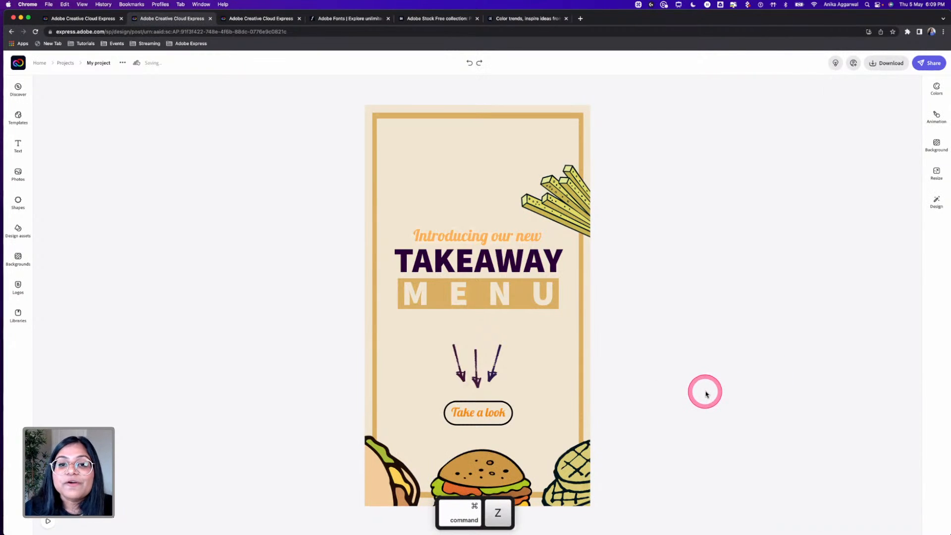
Recolor the "Take a look" text with the golden tan from the current palette.
{"action": "left_click", "coordinate": [480, 413]}
{"action": "left_click", "coordinate": [850, 165]}
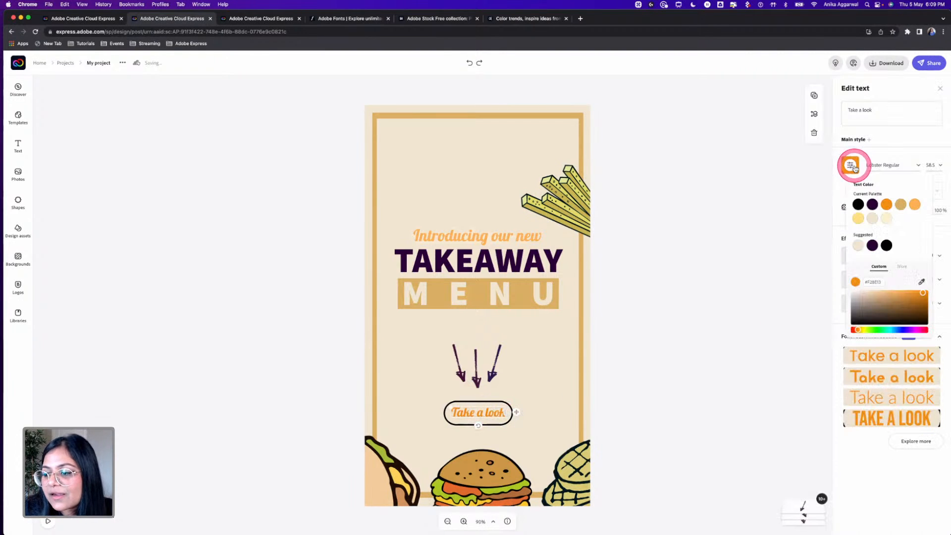
{"action": "left_click", "coordinate": [872, 218]}
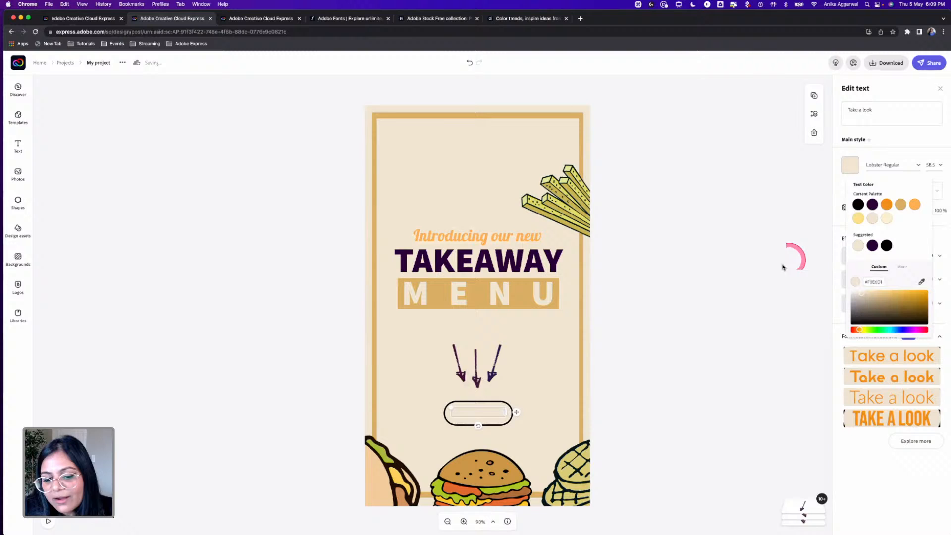
{"action": "left_click", "coordinate": [900, 205]}
{"action": "left_click", "coordinate": [710, 273]}
{"action": "left_click", "coordinate": [688, 269]}
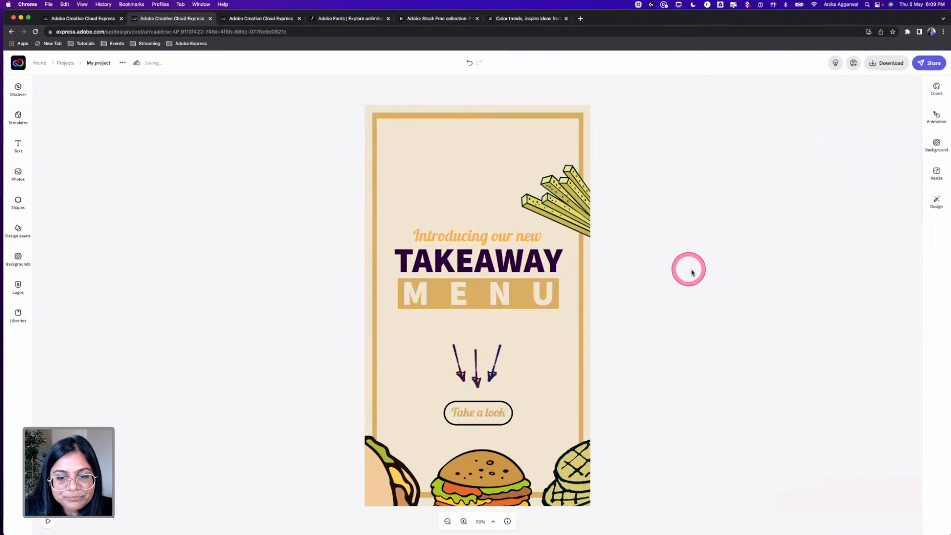
Recolor the rectangular border frame around the page with the palette's dark purple, #2B0037.
{"action": "left_click", "coordinate": [543, 115]}
{"action": "left_click", "coordinate": [850, 133]}
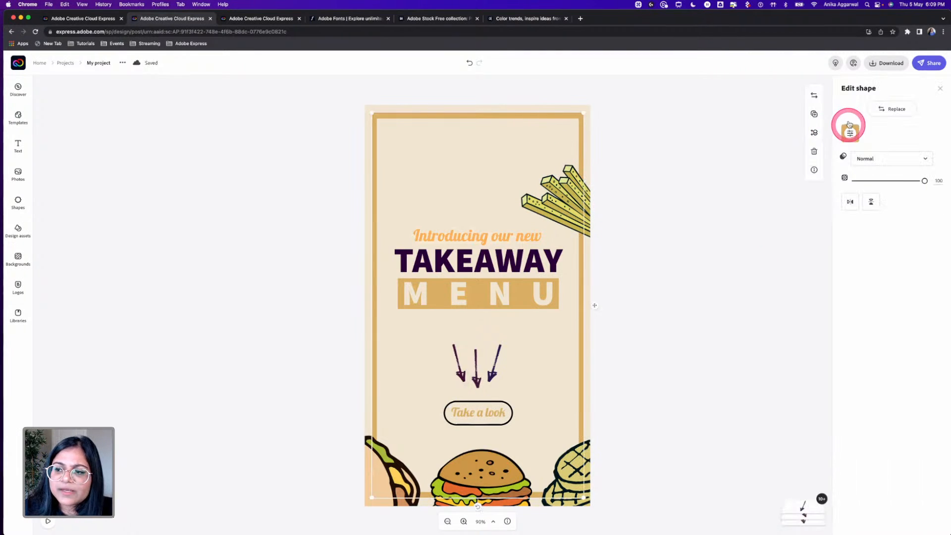
{"action": "left_click", "coordinate": [873, 172]}
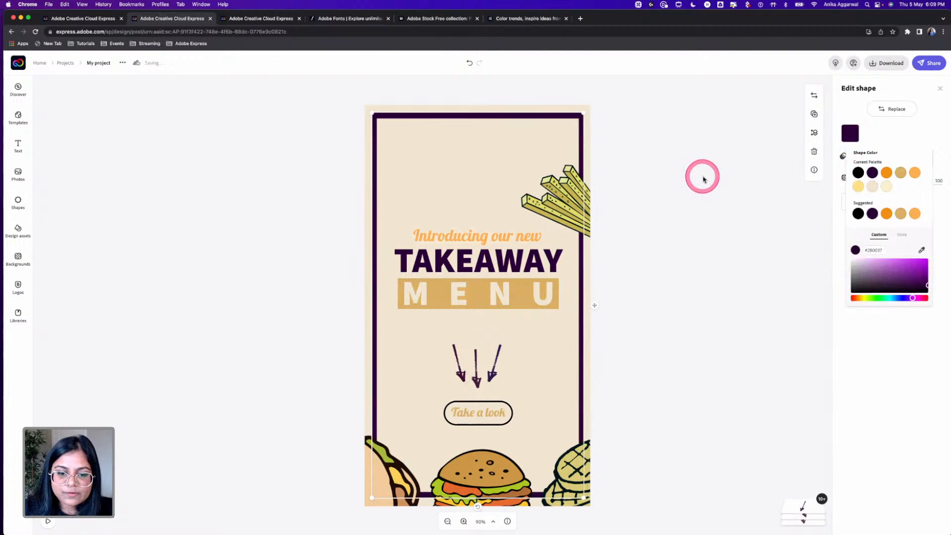
{"action": "left_click", "coordinate": [703, 179]}
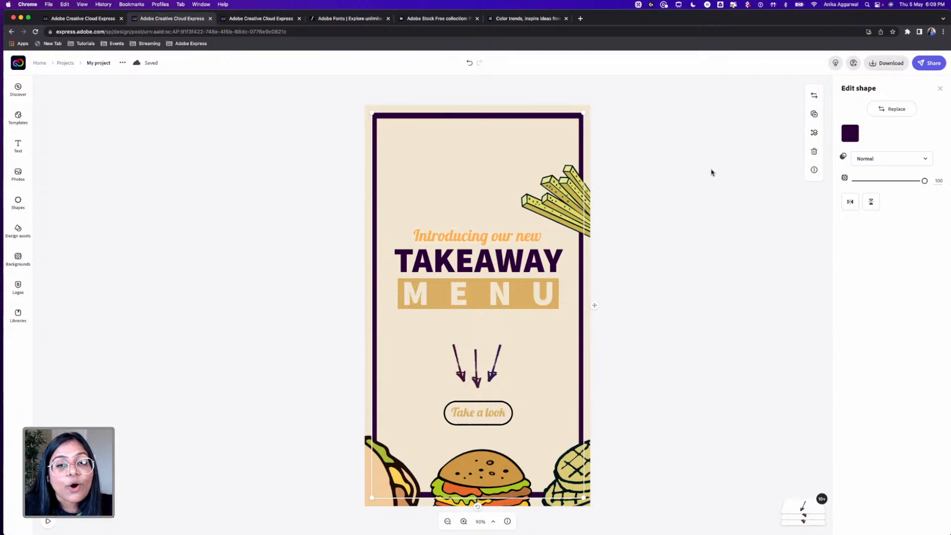
{"action": "left_click", "coordinate": [252, 299]}
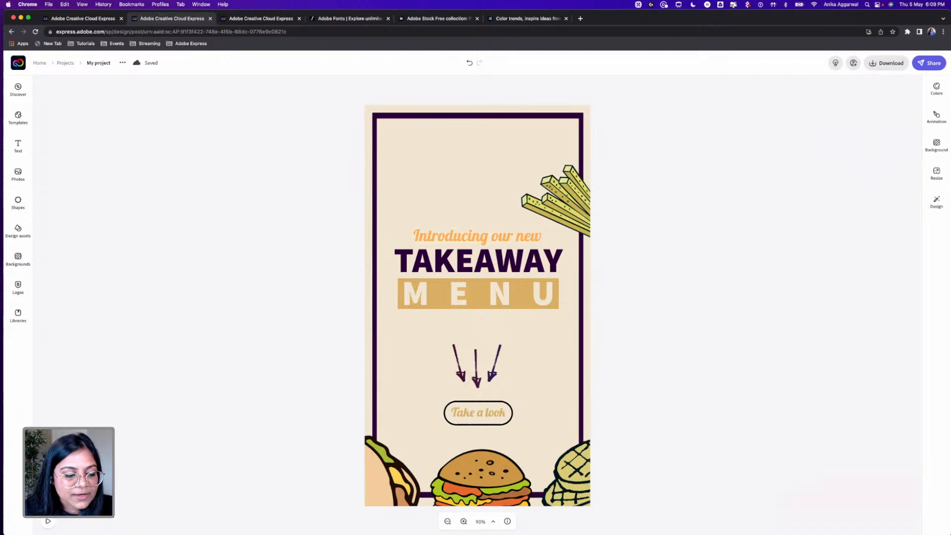
Play the page's animation preview and stop it.
{"action": "left_click", "coordinate": [45, 527]}
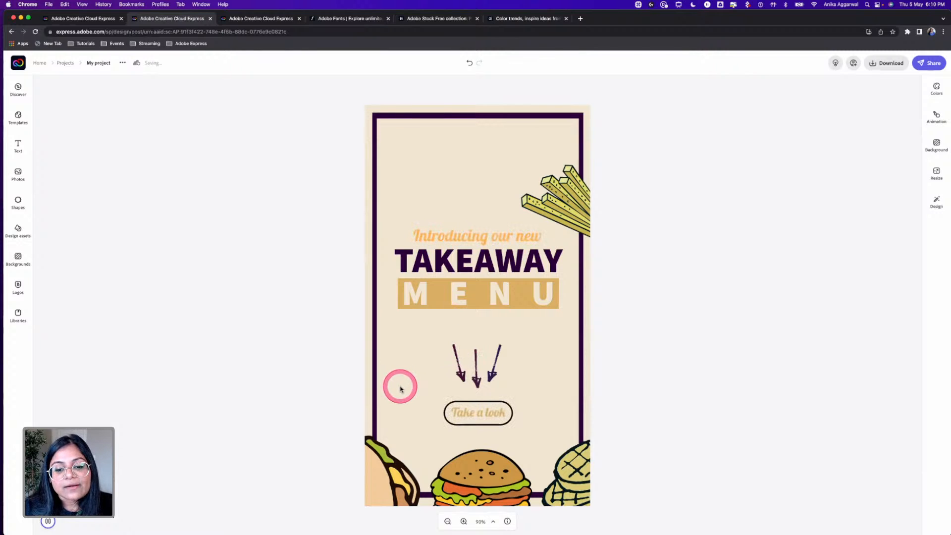
{"action": "left_click", "coordinate": [46, 522]}
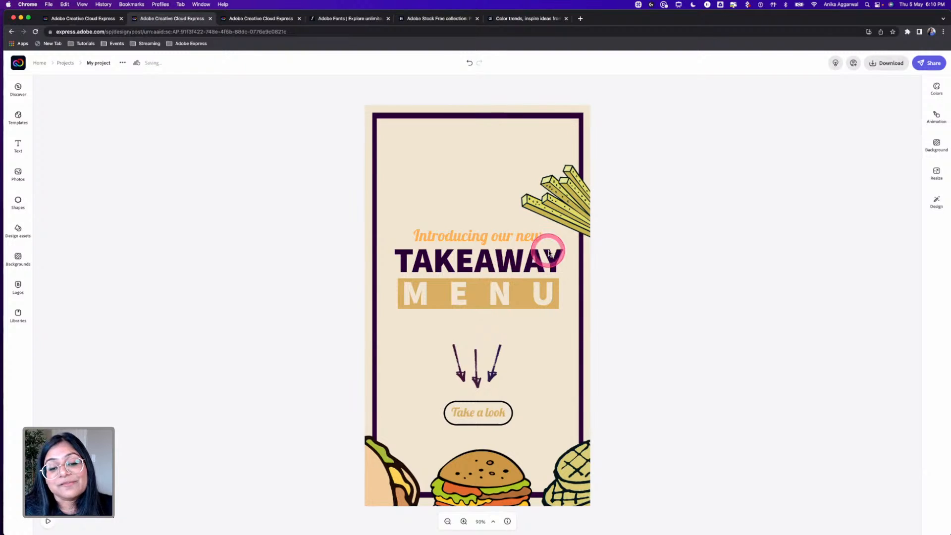
Try three of the recommended fonts on the TAKEAWAY heading, one after another.
{"action": "left_click", "coordinate": [489, 259]}
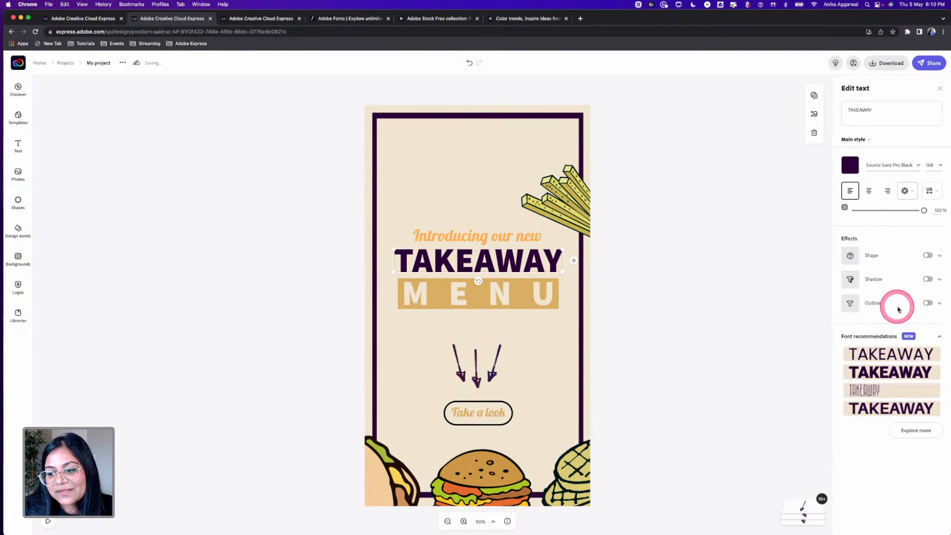
{"action": "left_click", "coordinate": [914, 440]}
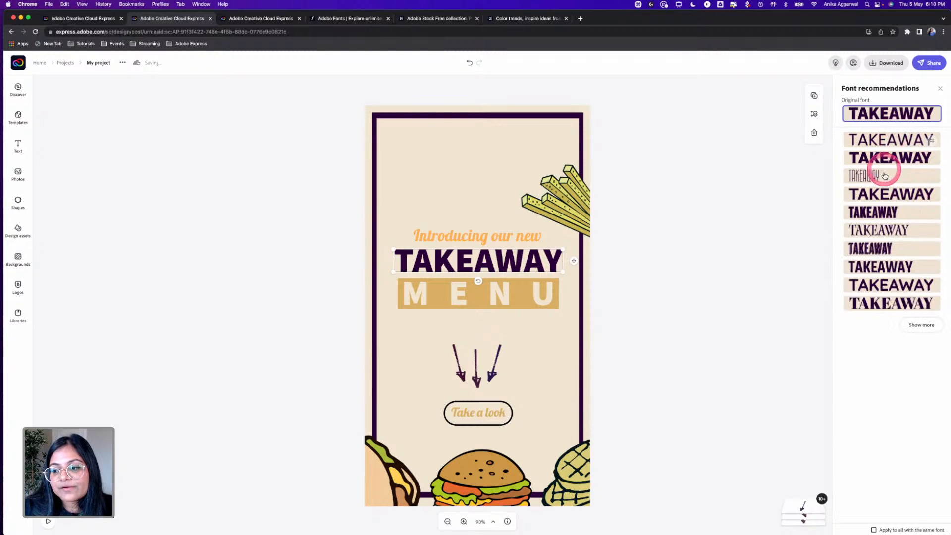
{"action": "left_click", "coordinate": [875, 231]}
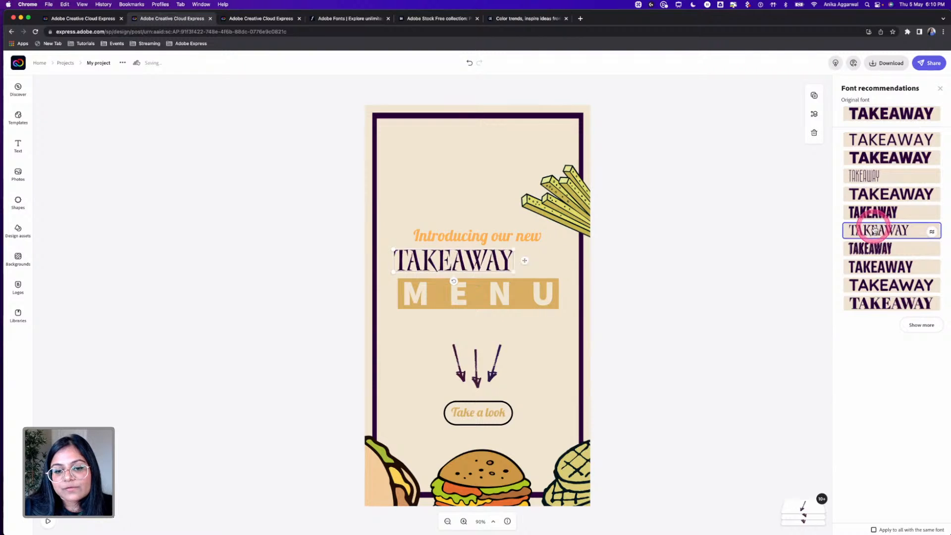
{"action": "left_click", "coordinate": [874, 248]}
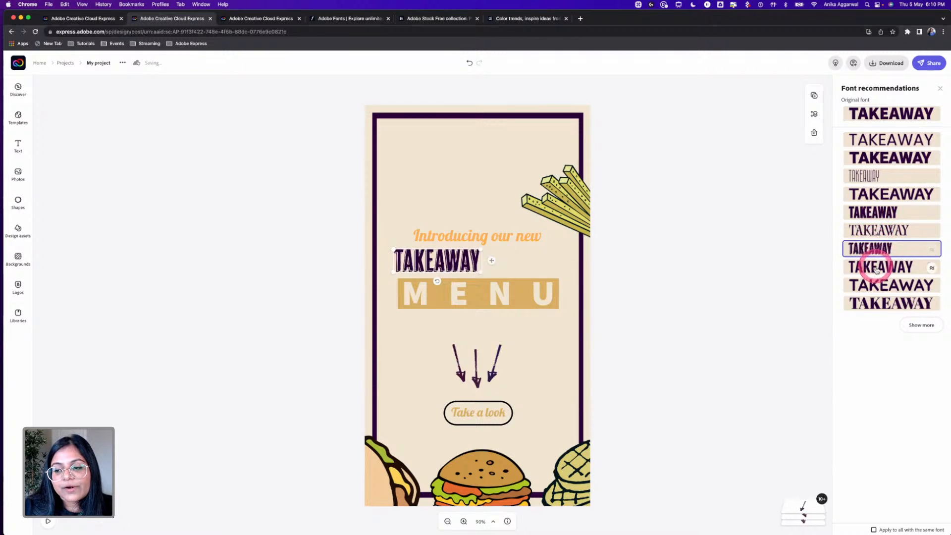
{"action": "left_click", "coordinate": [876, 267]}
{"action": "left_click", "coordinate": [727, 277]}
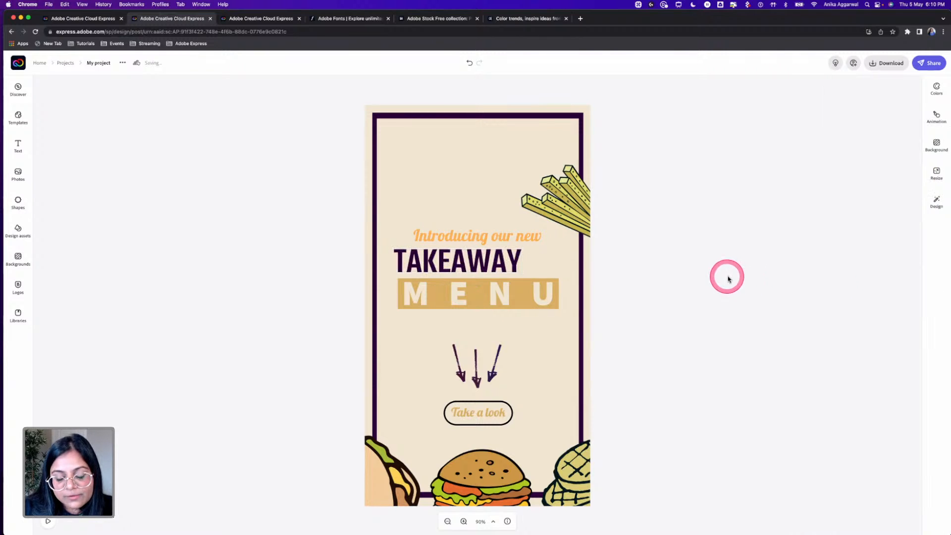
Undo the font changes on the TAKEAWAY heading back to Source Sans Pro Black and deselect it.
{"action": "key", "text": "super+z"}
{"action": "key", "text": "super+z"}
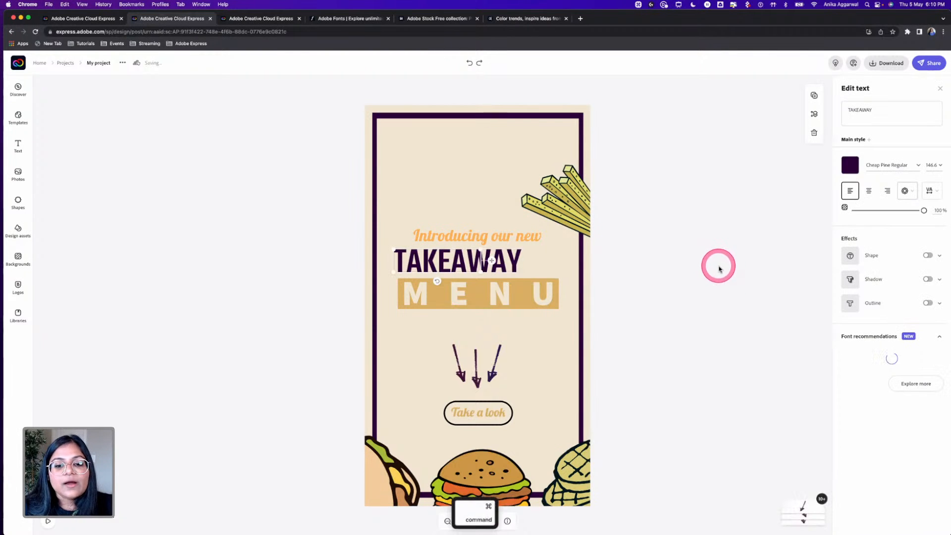
{"action": "key", "text": "super+z"}
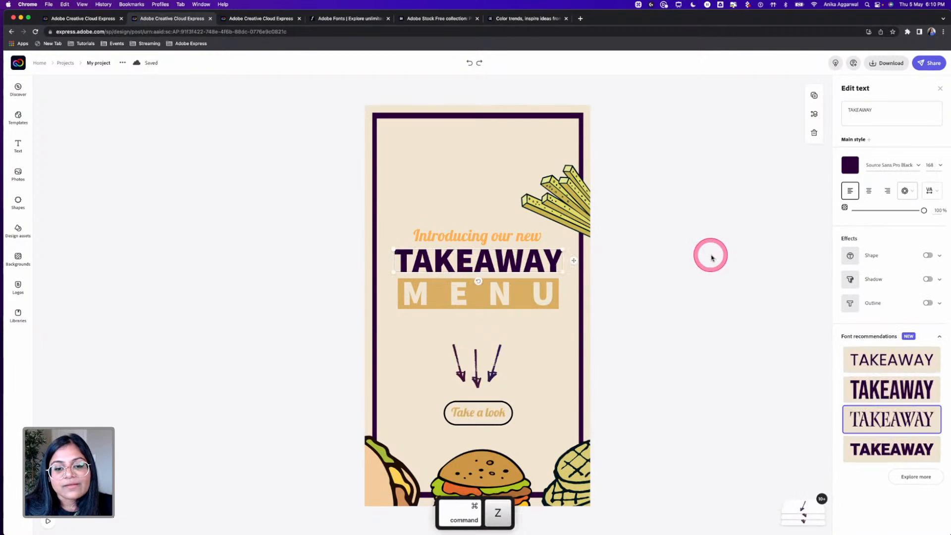
{"action": "left_click", "coordinate": [711, 257]}
Reduce the letter spacing of the MENU text to 41.
{"action": "left_click", "coordinate": [499, 295]}
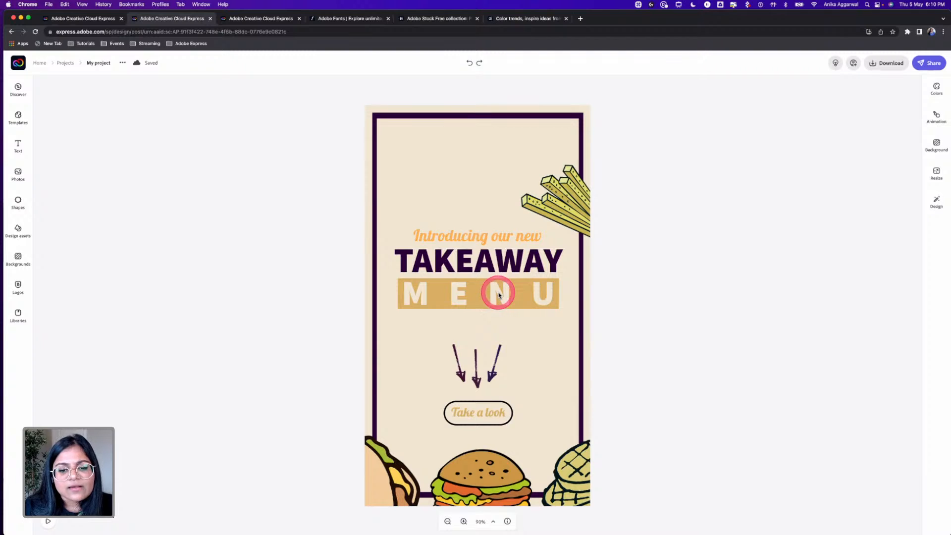
{"action": "left_click", "coordinate": [930, 190]}
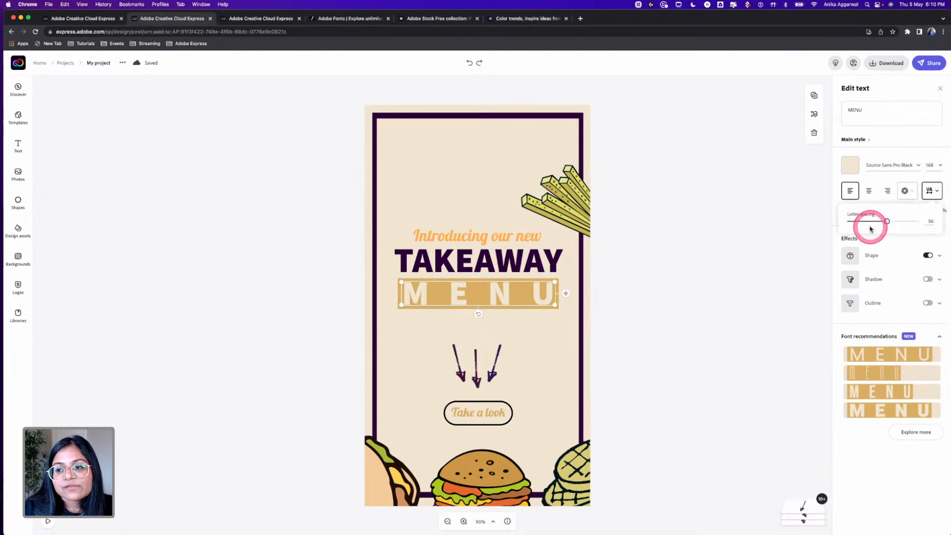
{"action": "mouse_move", "coordinate": [871, 229]}
{"action": "left_mouse_down"}
{"action": "mouse_move", "coordinate": [865, 220]}
{"action": "mouse_move", "coordinate": [876, 221]}
{"action": "left_mouse_up"}
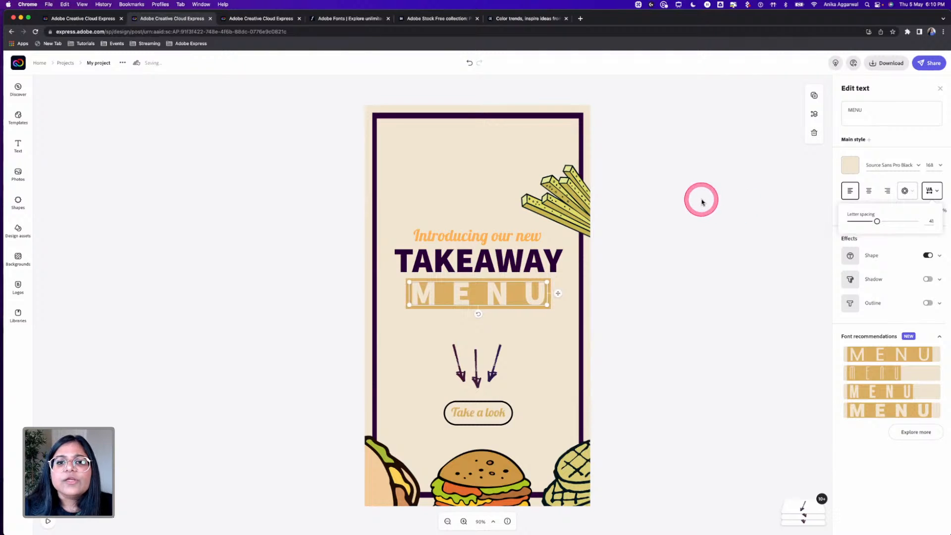
{"action": "left_click", "coordinate": [715, 207]}
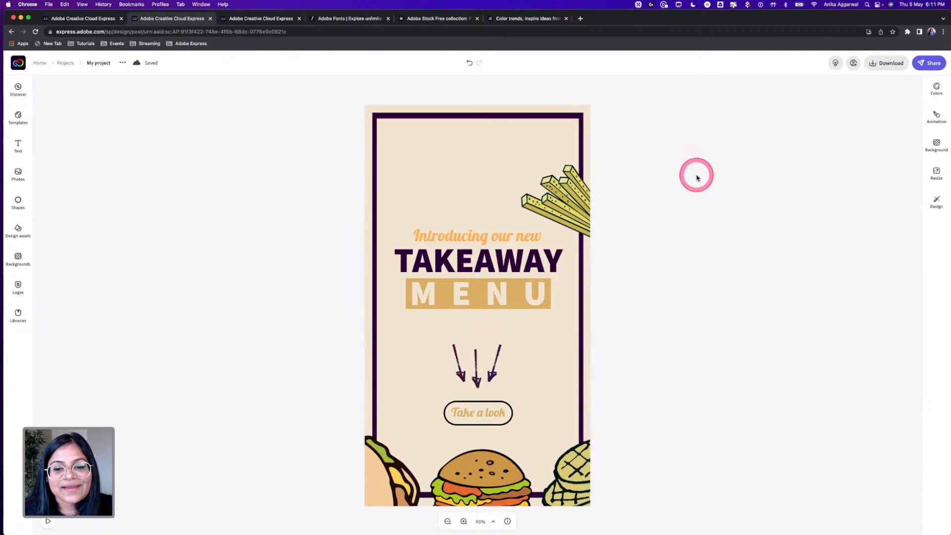
Recolor the "Introducing our new" text with the palette's golden tan, #D9AF62.
{"action": "left_click", "coordinate": [502, 239]}
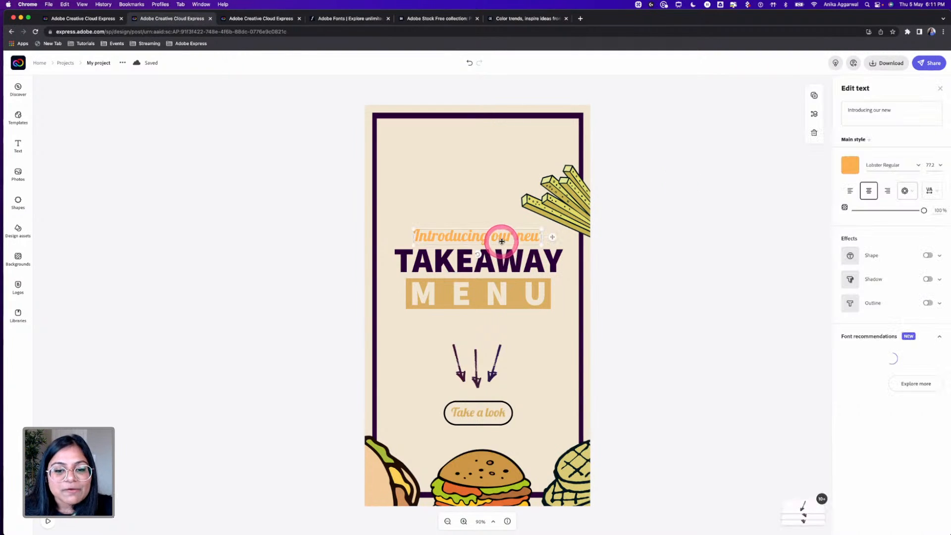
{"action": "left_click", "coordinate": [850, 165]}
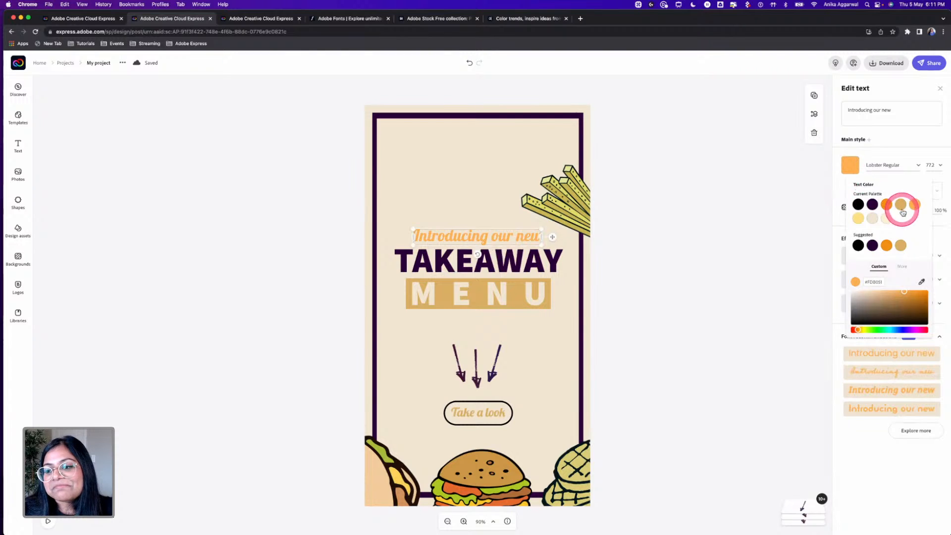
{"action": "left_click", "coordinate": [901, 204]}
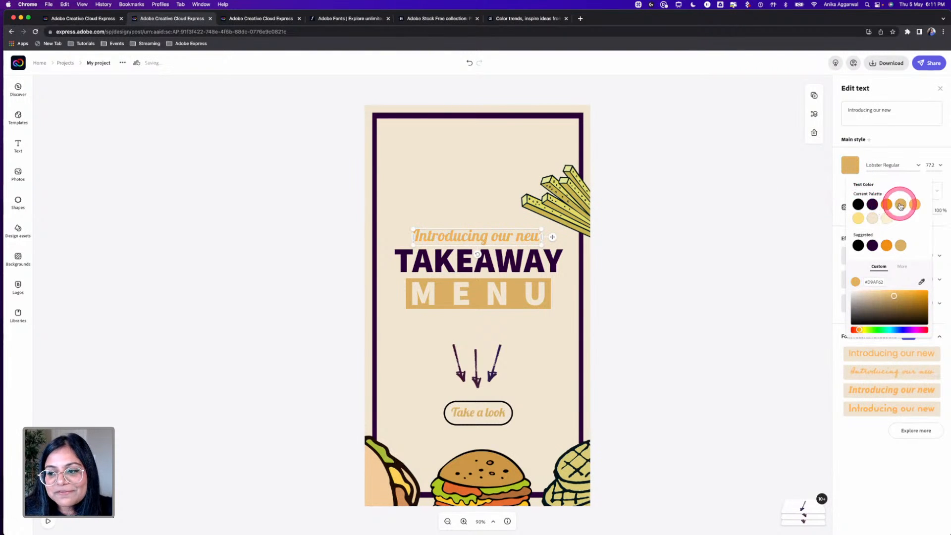
{"action": "left_click", "coordinate": [658, 197]}
{"action": "left_click", "coordinate": [279, 186]}
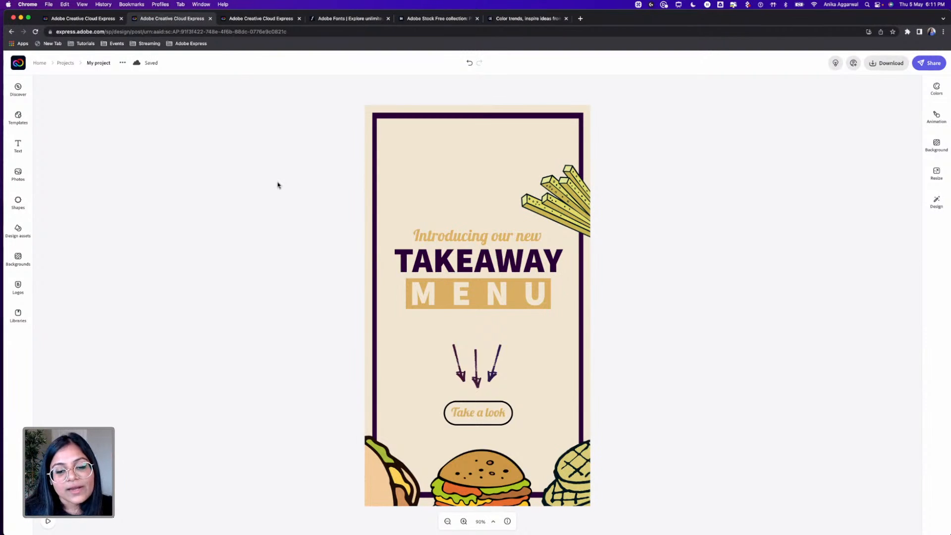
{"action": "left_click", "coordinate": [273, 181]}
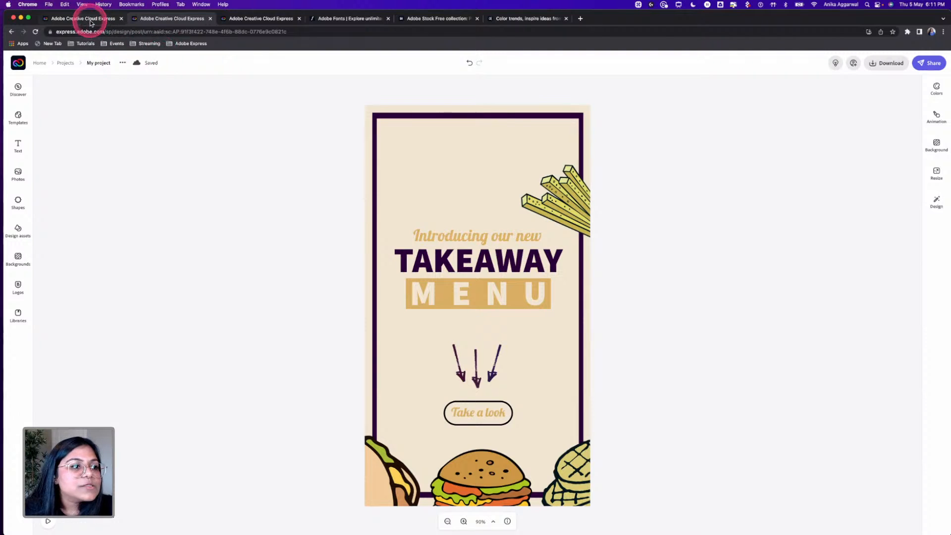
Return to the home page, search all templates for "food menu" and browse the results.
{"action": "left_click", "coordinate": [23, 66]}
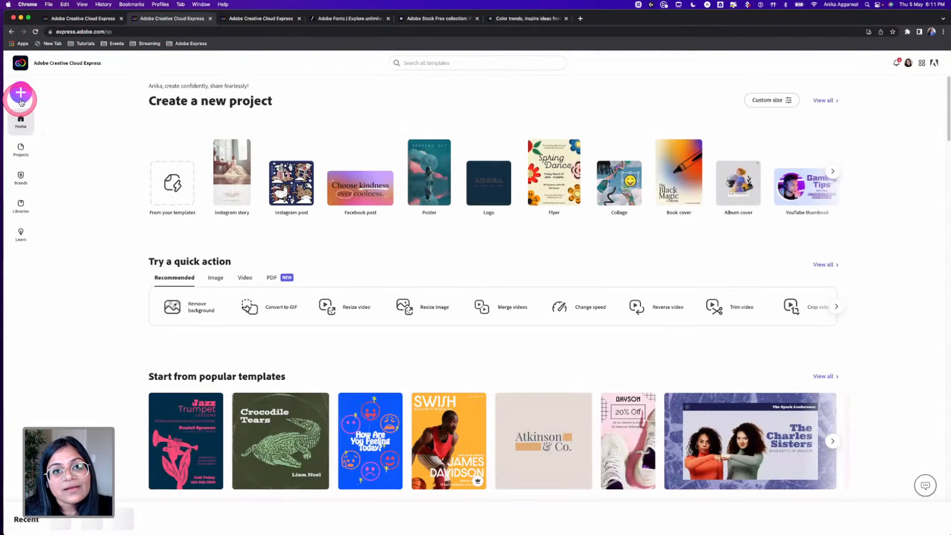
{"action": "left_click", "coordinate": [424, 62]}
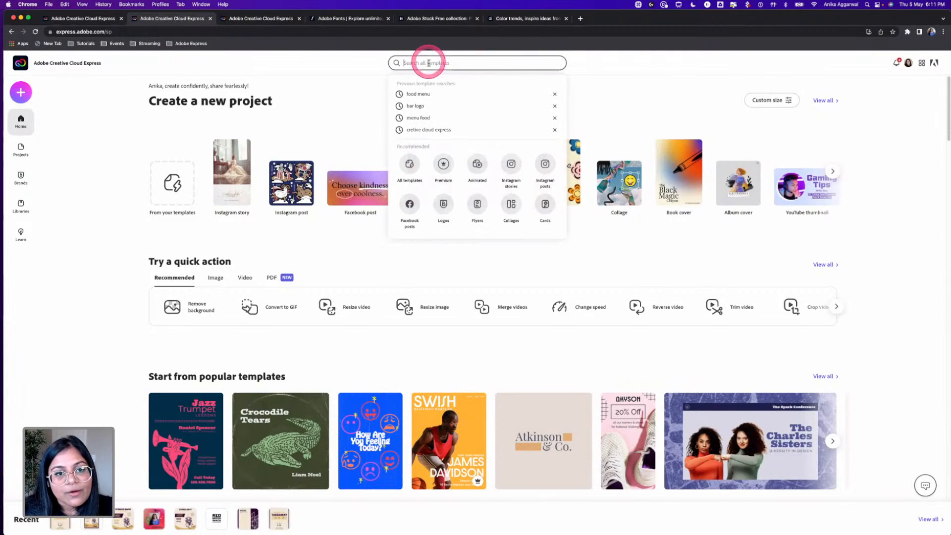
{"action": "left_click", "coordinate": [422, 94]}
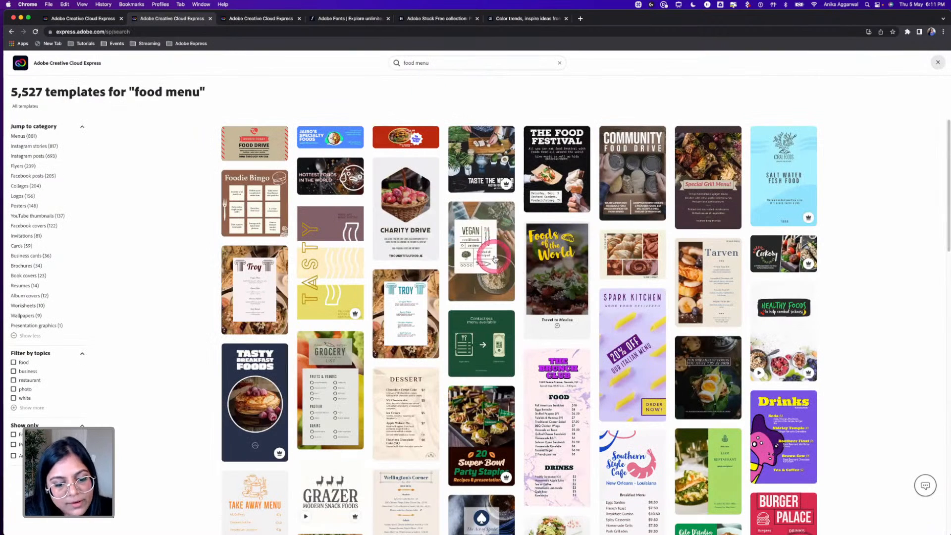
{"action": "scroll", "coordinate": [494, 258], "scroll_direction": "down", "scroll_amount": 3}
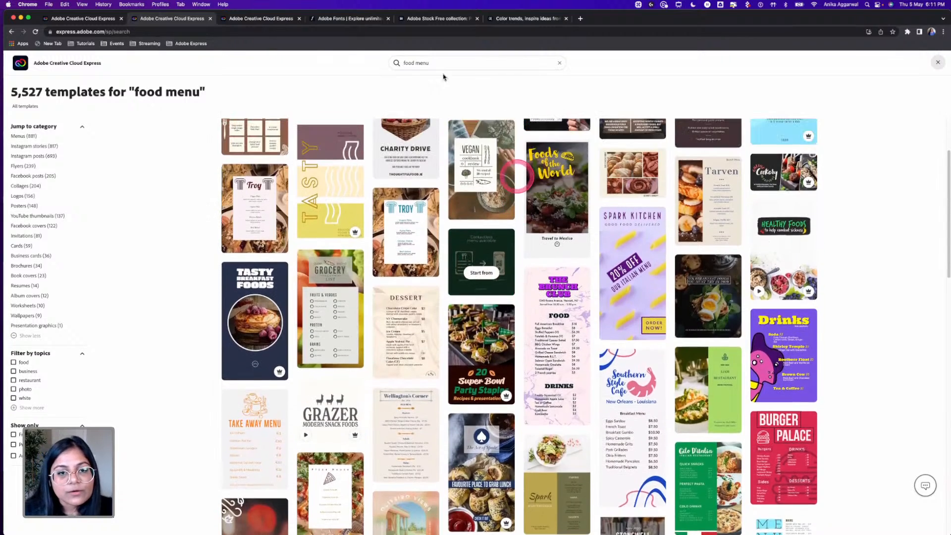
{"action": "scroll", "coordinate": [442, 74], "scroll_direction": "up", "scroll_amount": 3}
Search the templates for "qr code" and browse the designs for a suitable menu layout.
{"action": "triple_click", "coordinate": [438, 66]}
{"action": "type", "text": "gr c"}
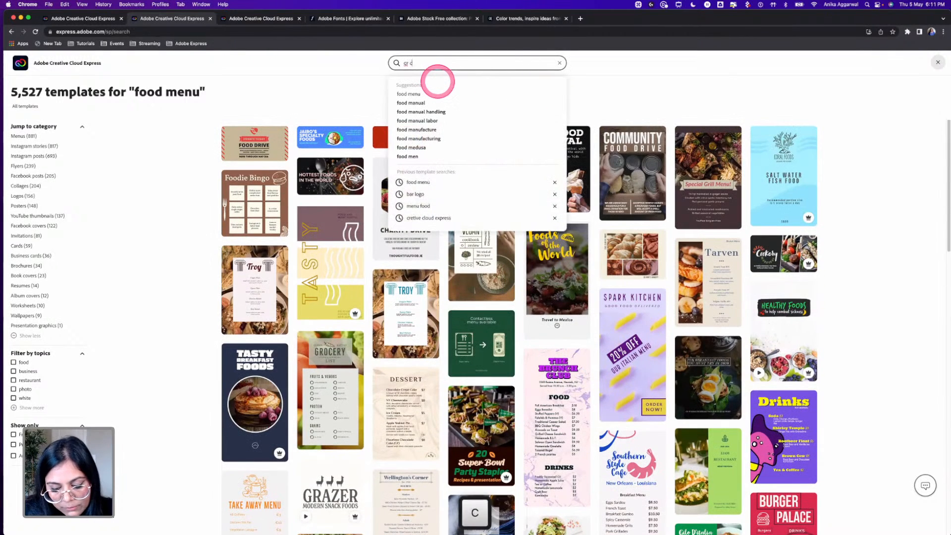
{"action": "type", "text": "ode"}
{"action": "key", "text": "Return"}
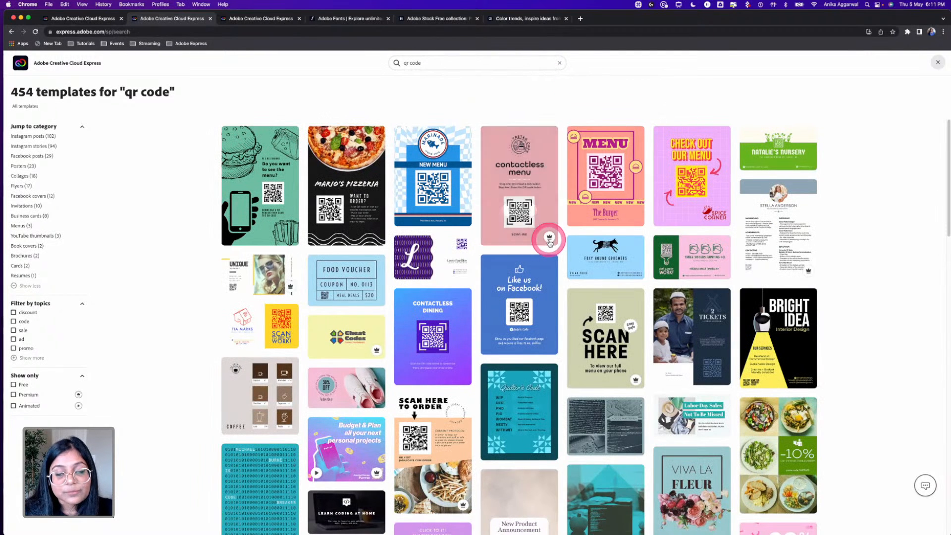
{"action": "mouse_move", "coordinate": [549, 242]}
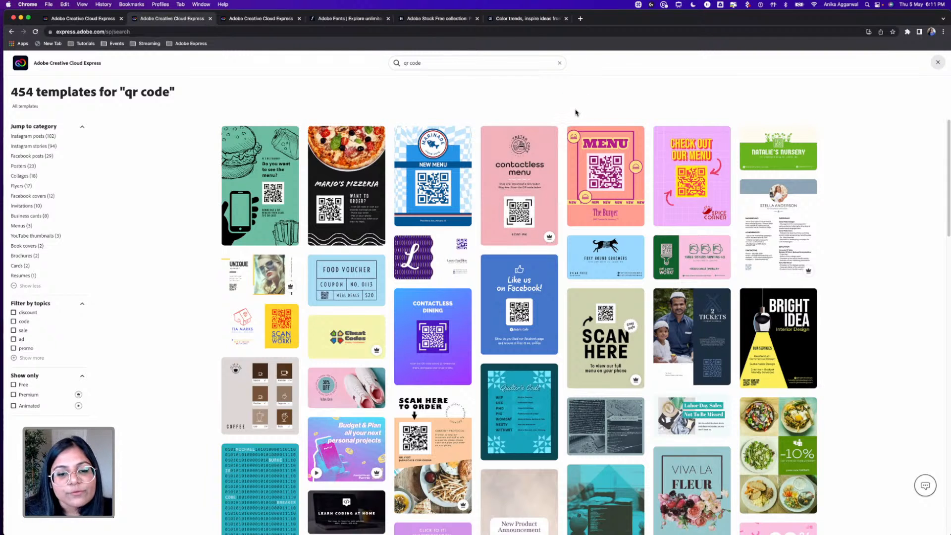
{"action": "scroll", "coordinate": [683, 443], "scroll_direction": "down", "scroll_amount": 2}
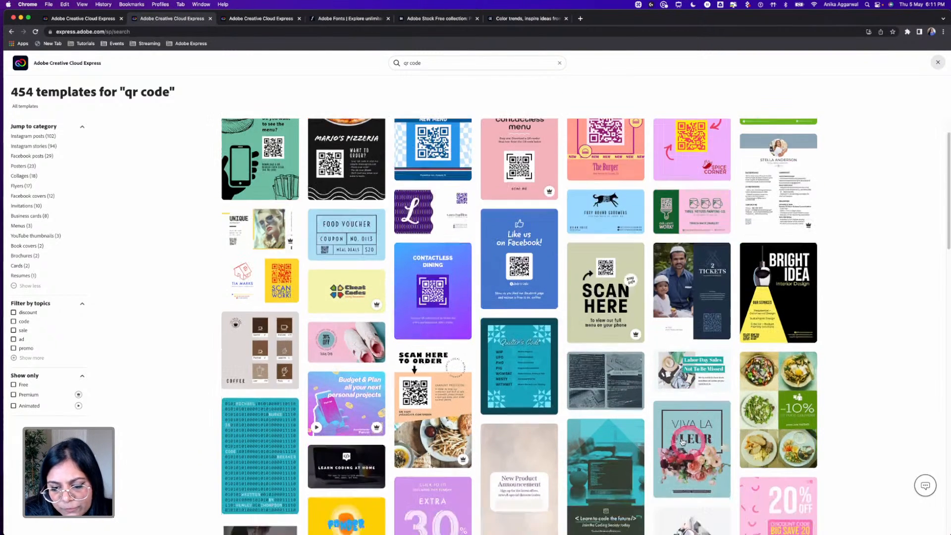
{"action": "scroll", "coordinate": [683, 442], "scroll_direction": "down", "scroll_amount": 8}
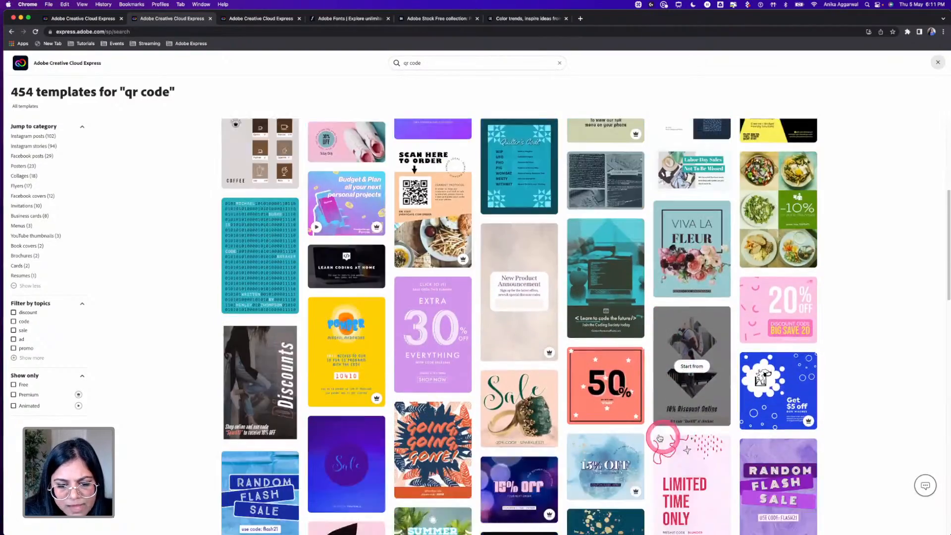
Browse the "qr code" template results, restrict them to free designs and clear that filter again.
{"action": "scroll", "coordinate": [659, 436], "scroll_direction": "down", "scroll_amount": 11}
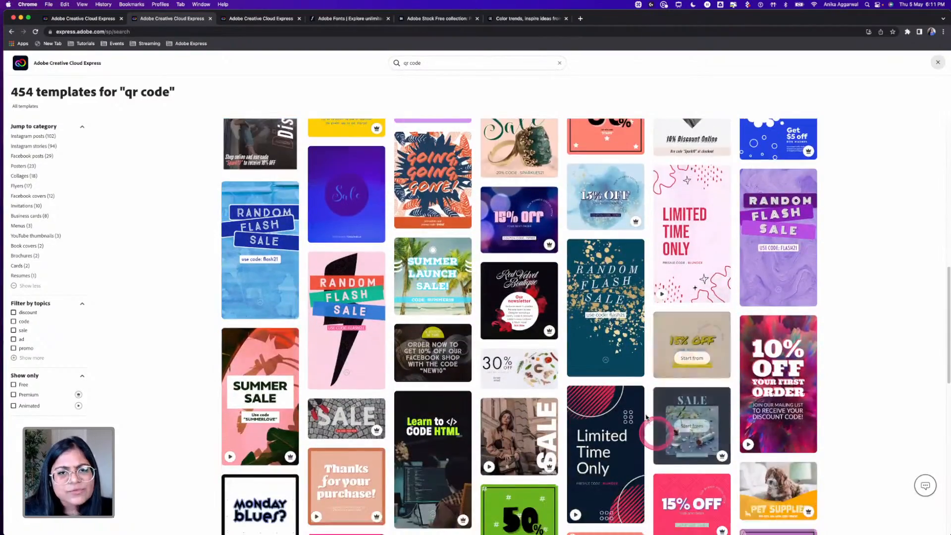
{"action": "scroll", "coordinate": [647, 418], "scroll_direction": "down", "scroll_amount": 9}
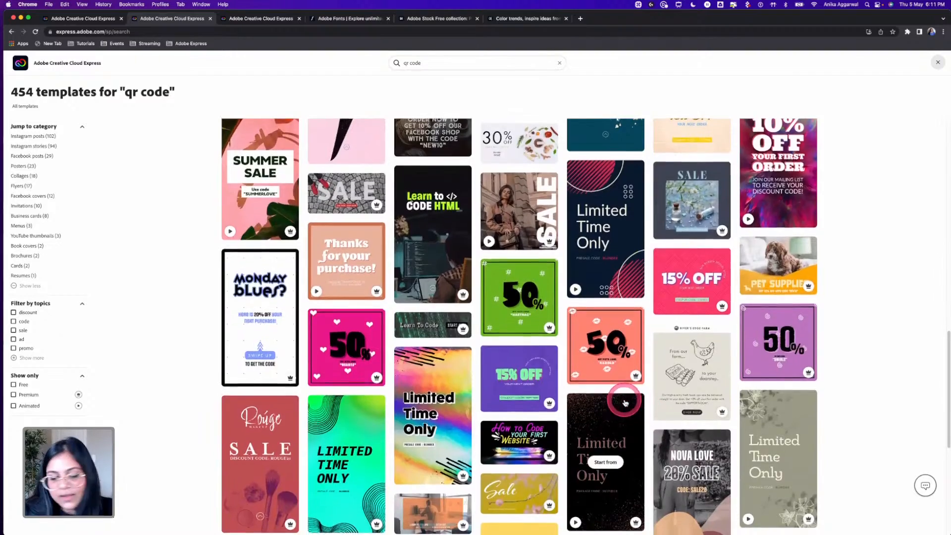
{"action": "scroll", "coordinate": [625, 403], "scroll_direction": "down", "scroll_amount": 15}
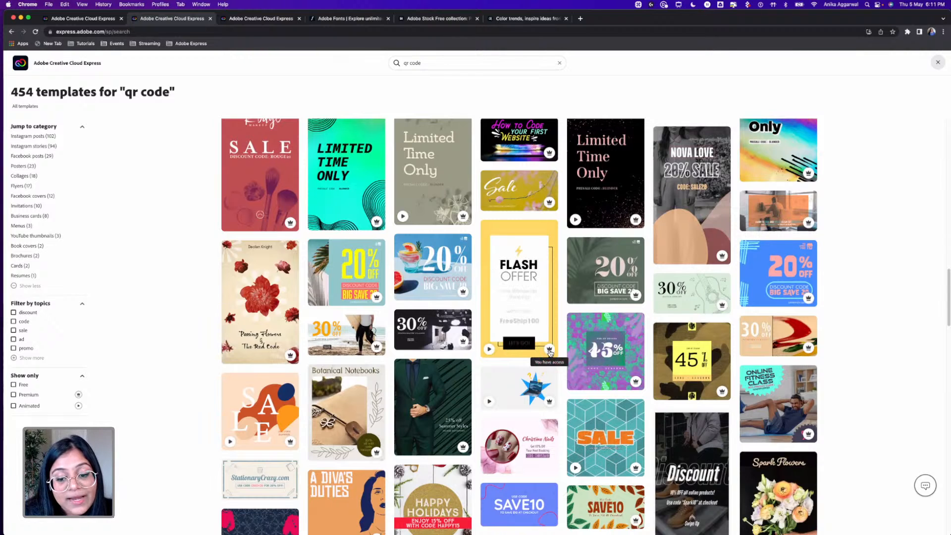
{"action": "left_click", "coordinate": [28, 387]}
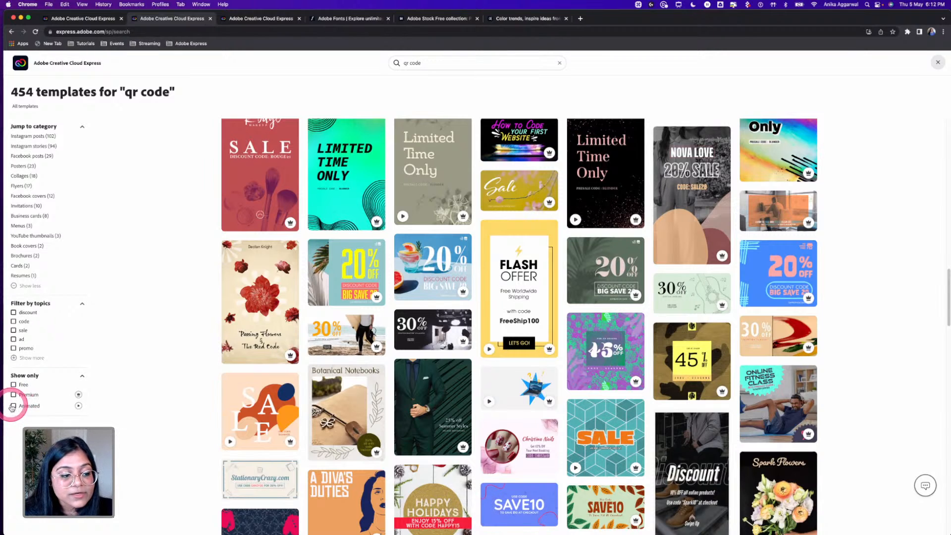
{"action": "left_click", "coordinate": [14, 385]}
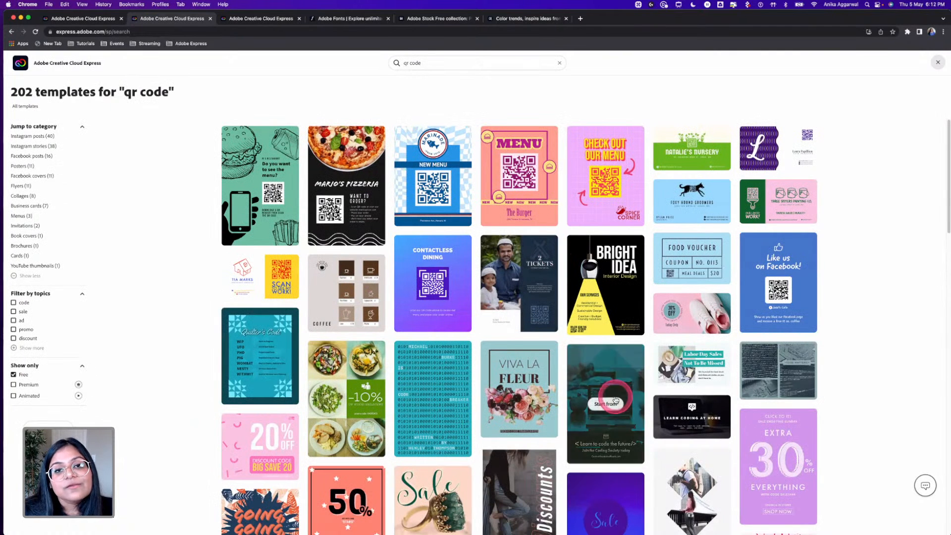
{"action": "left_click", "coordinate": [13, 375]}
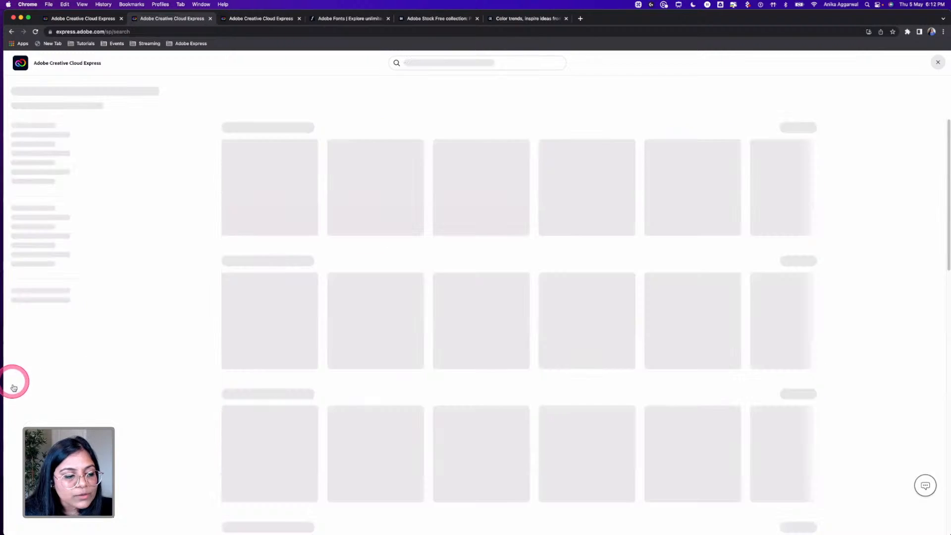
Show only the premium "qr code" templates, browse through them and remove the premium filter.
{"action": "left_click", "coordinate": [14, 395]}
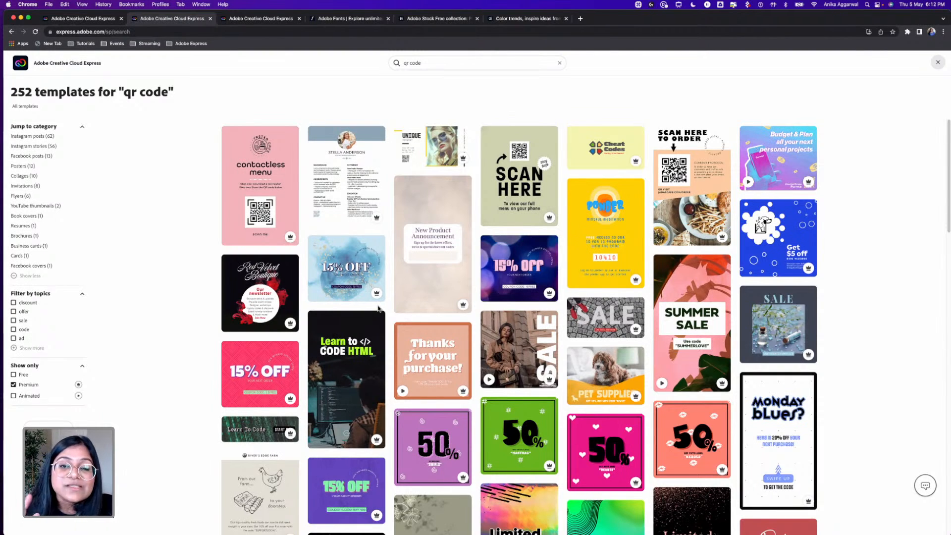
{"action": "mouse_move", "coordinate": [409, 285]}
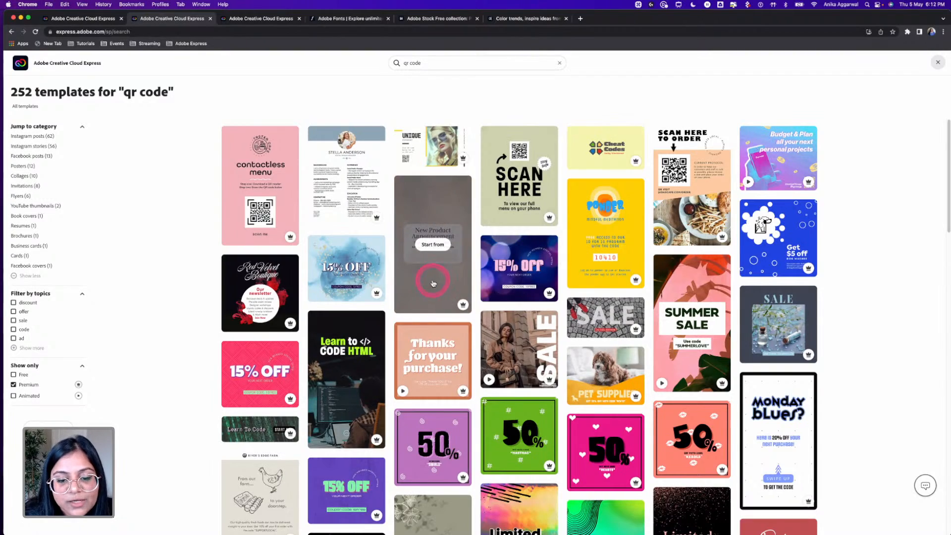
{"action": "scroll", "coordinate": [515, 376], "scroll_direction": "down", "scroll_amount": 5}
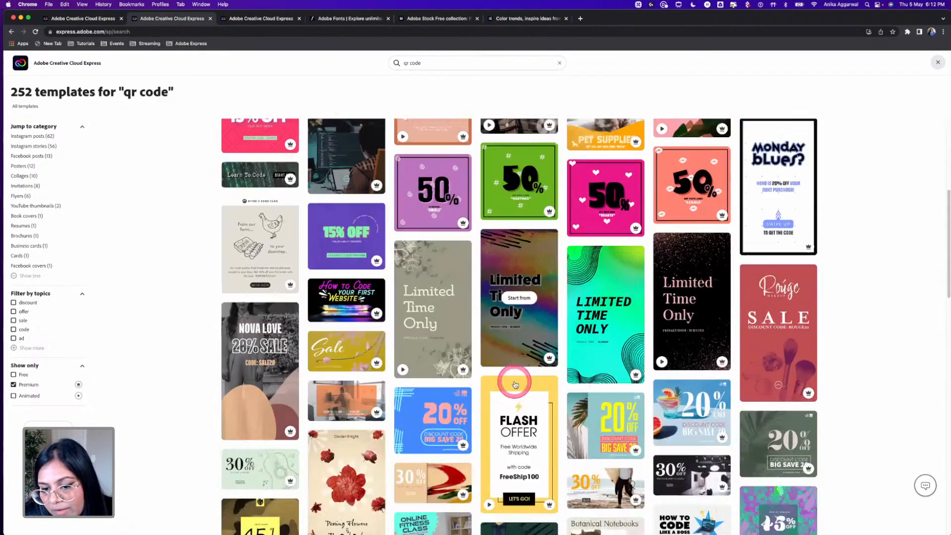
{"action": "scroll", "coordinate": [515, 385], "scroll_direction": "up", "scroll_amount": 5}
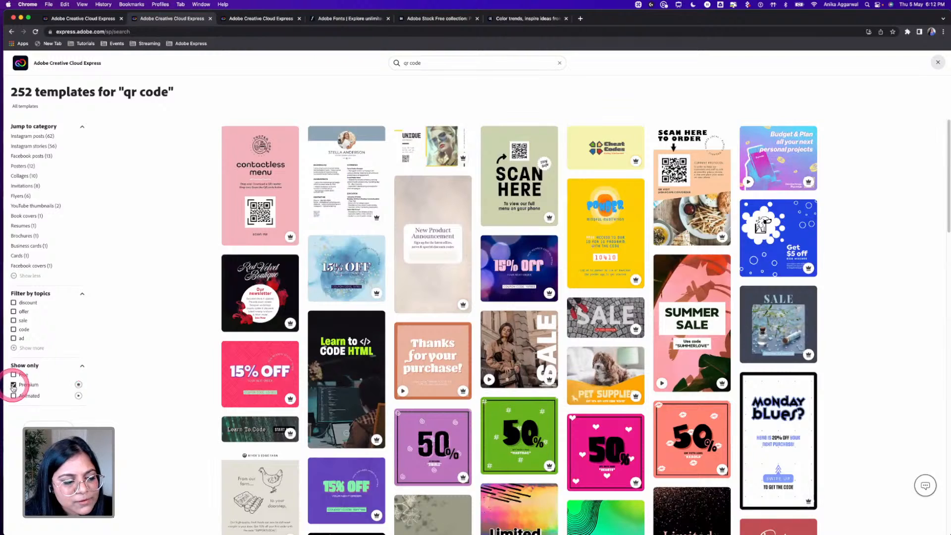
{"action": "left_click", "coordinate": [14, 385]}
Create a design from the pink contactless menu template and open the StarWars library's assets.
{"action": "mouse_move", "coordinate": [529, 187]}
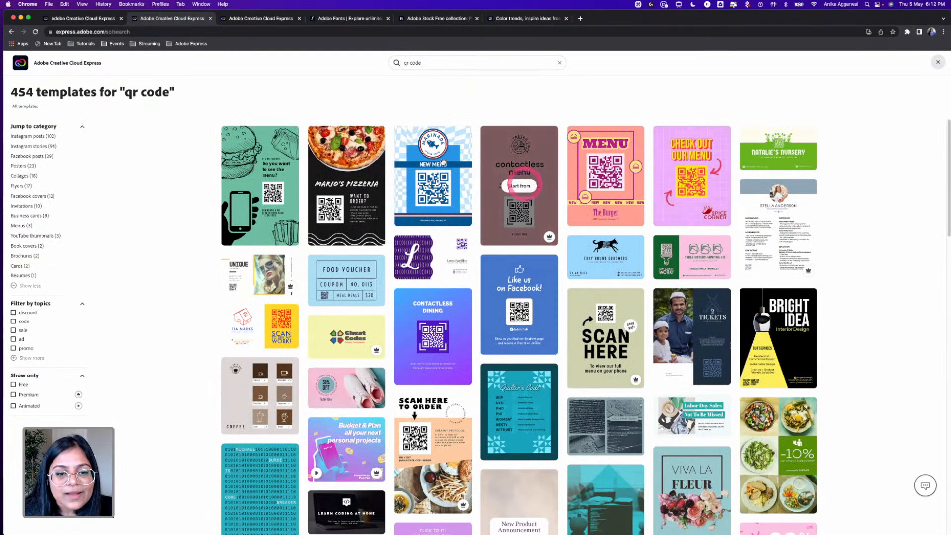
{"action": "mouse_move", "coordinate": [436, 168]}
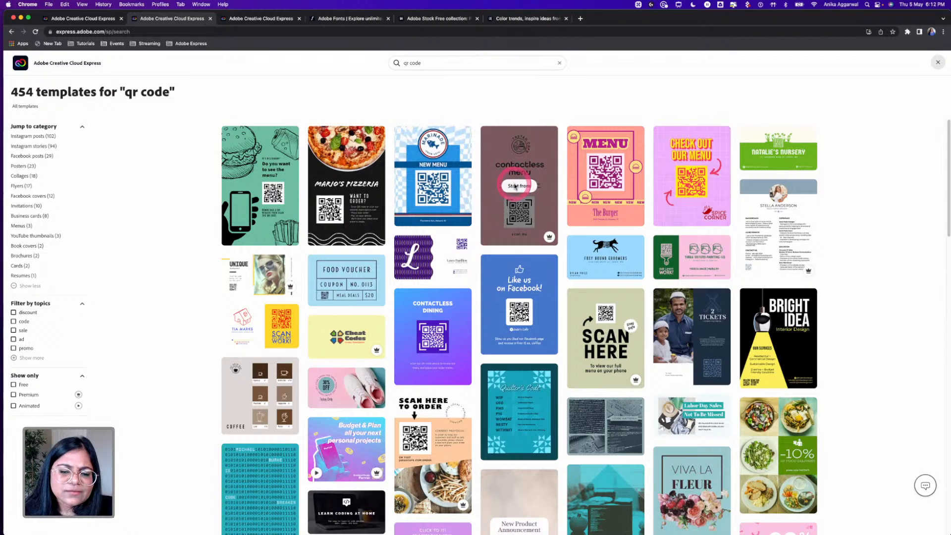
{"action": "left_click", "coordinate": [515, 186]}
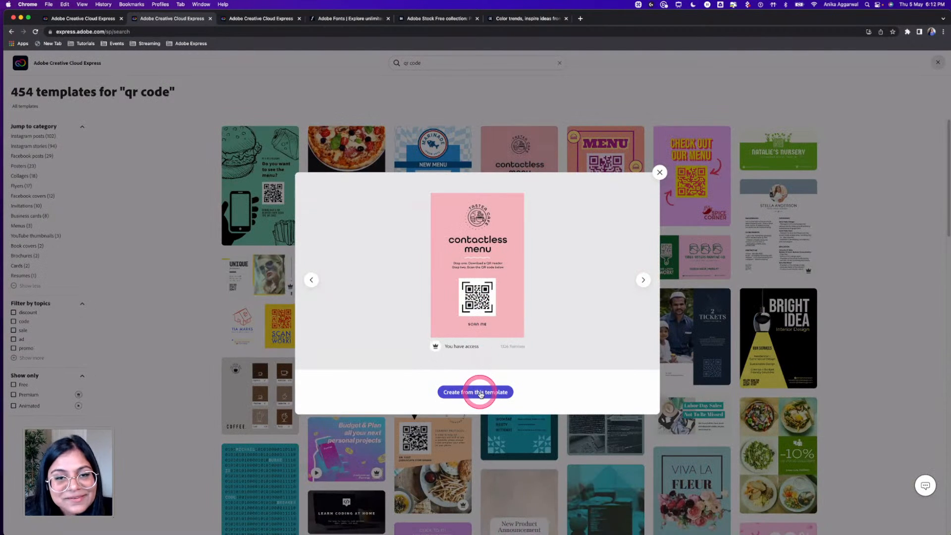
{"action": "left_click", "coordinate": [480, 393]}
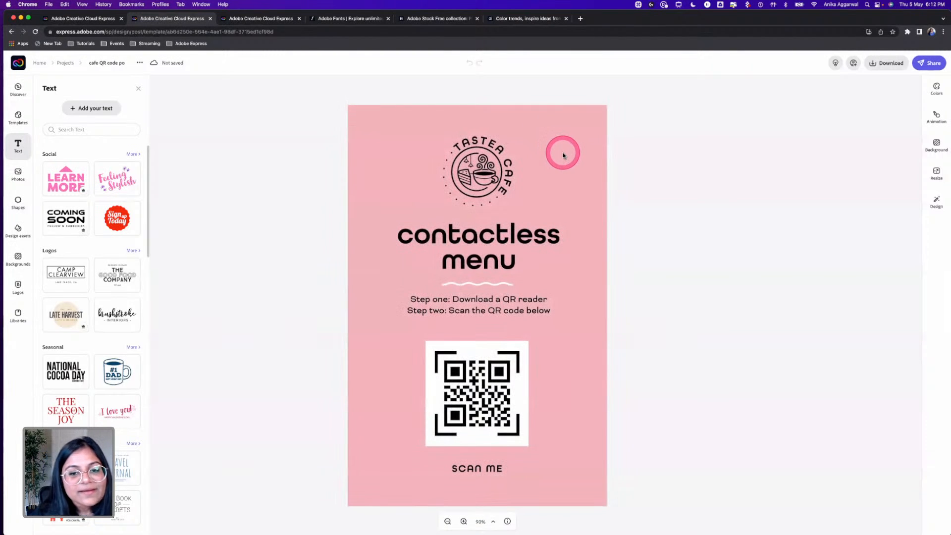
{"action": "left_click", "coordinate": [556, 150]}
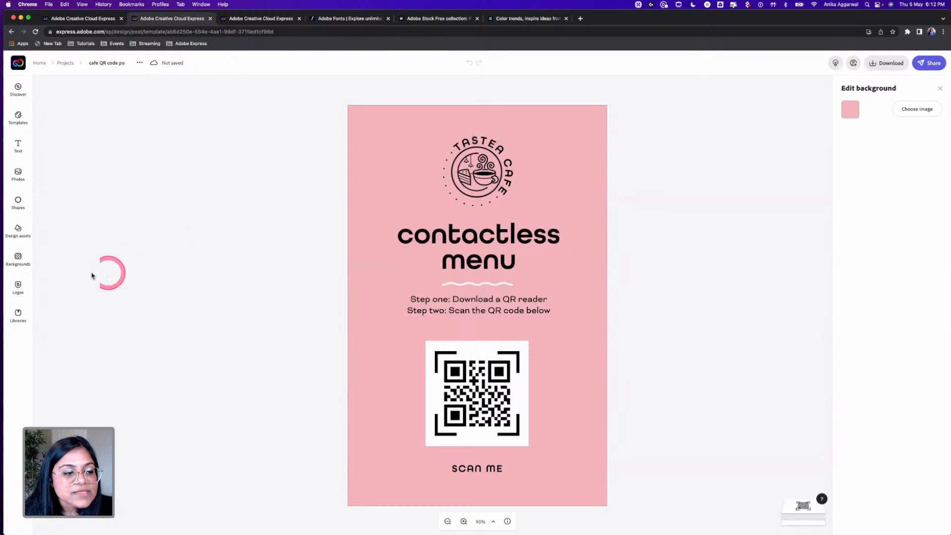
{"action": "left_click", "coordinate": [18, 312]}
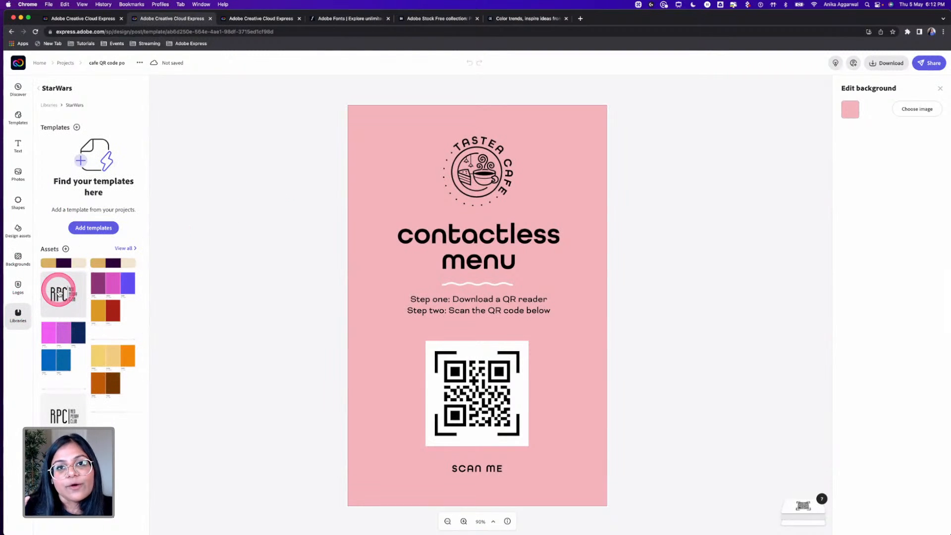
{"action": "left_click", "coordinate": [71, 263]}
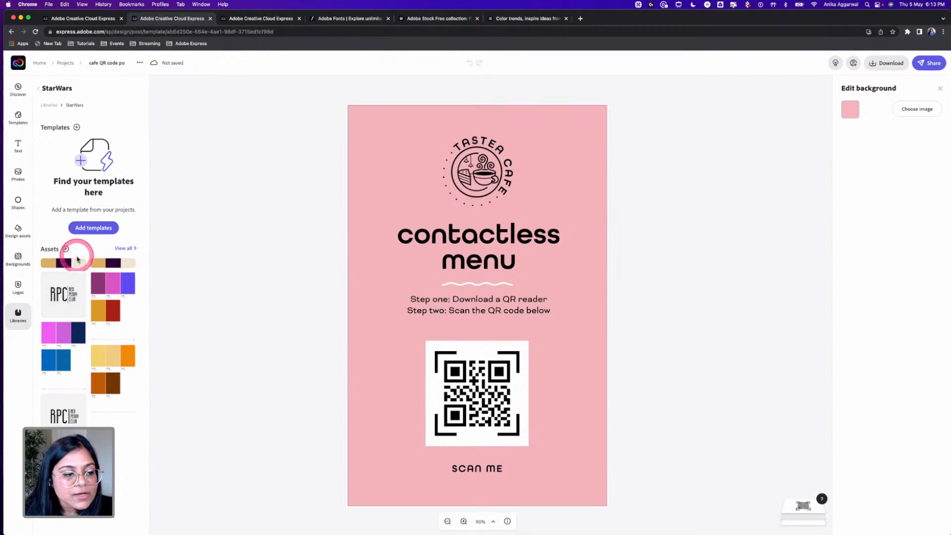
{"action": "left_click_drag", "start_coordinate": [71, 264], "coordinate": [454, 167]}
{"action": "left_click", "coordinate": [454, 167]}
{"action": "key", "text": "BackSpace"}
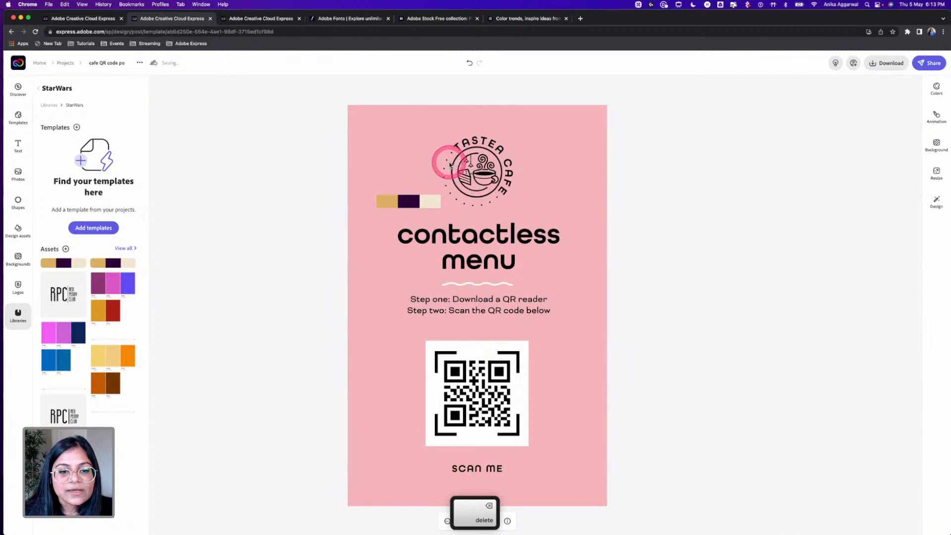
{"action": "left_click_drag", "start_coordinate": [414, 197], "coordinate": [520, 144]}
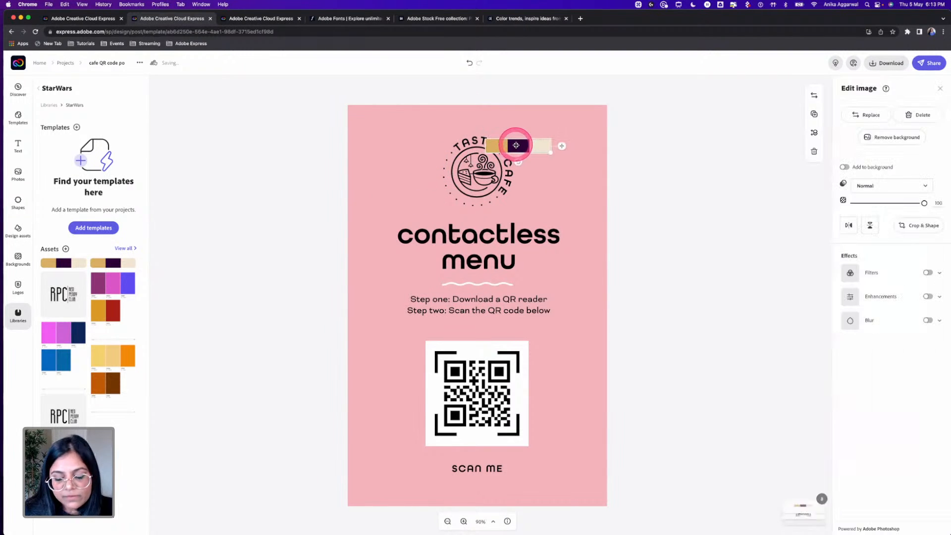
{"action": "key", "text": "BackSpace"}
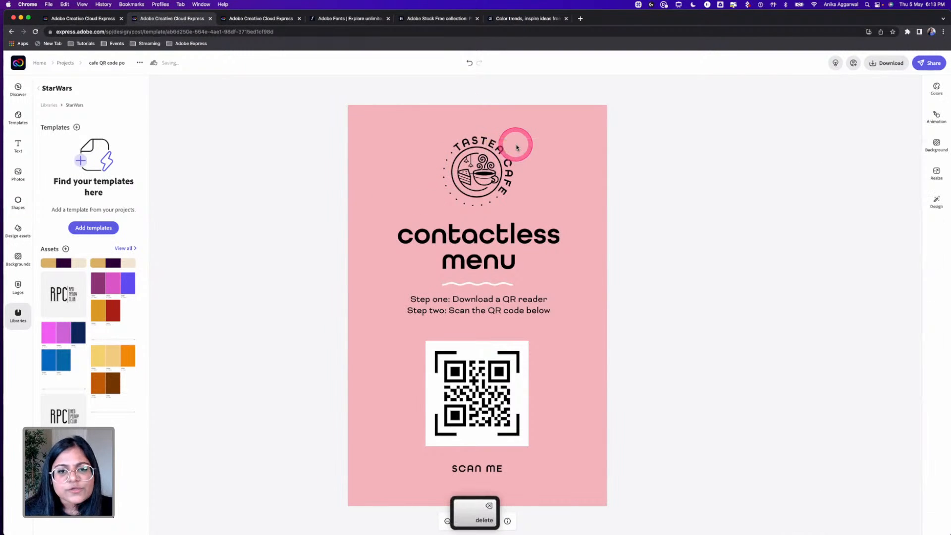
Place the library's gold, dark purple and cream palette on the page, to the upper right of the cafe logo.
{"action": "left_click", "coordinate": [51, 266]}
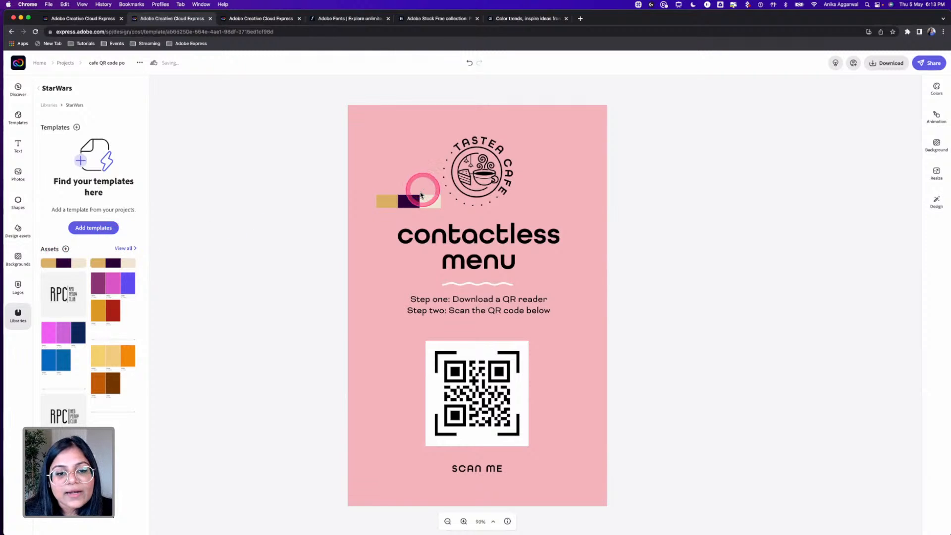
{"action": "left_click", "coordinate": [409, 205]}
{"action": "left_click_drag", "start_coordinate": [410, 205], "coordinate": [548, 136]}
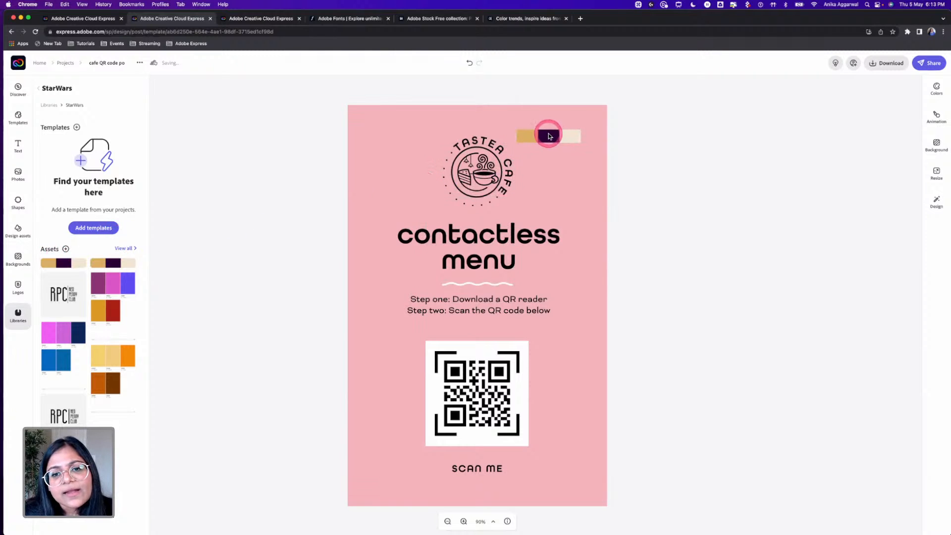
{"action": "left_click", "coordinate": [659, 165]}
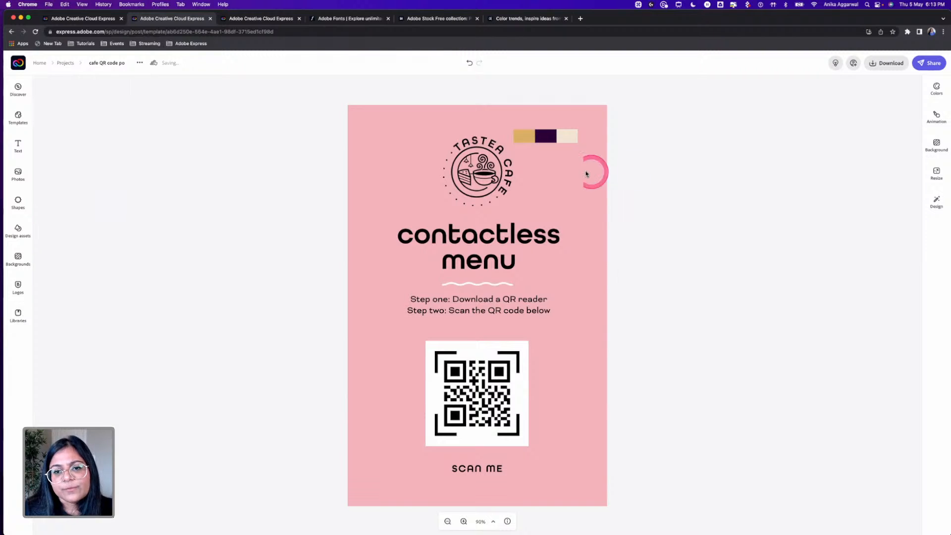
Recolor the page background with the cream sampled from the placed palette.
{"action": "left_click", "coordinate": [586, 172]}
{"action": "left_click", "coordinate": [854, 115]}
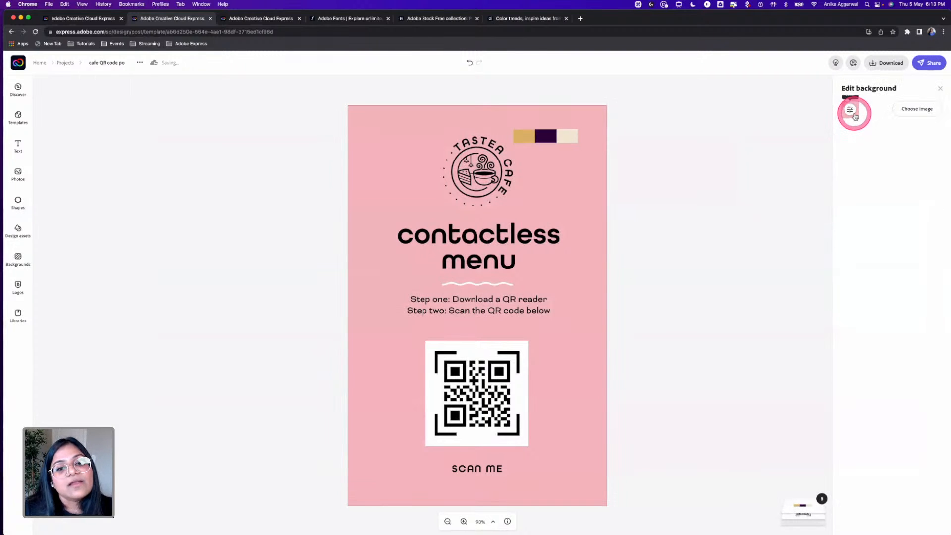
{"action": "left_click", "coordinate": [604, 177]}
{"action": "left_click", "coordinate": [854, 111]}
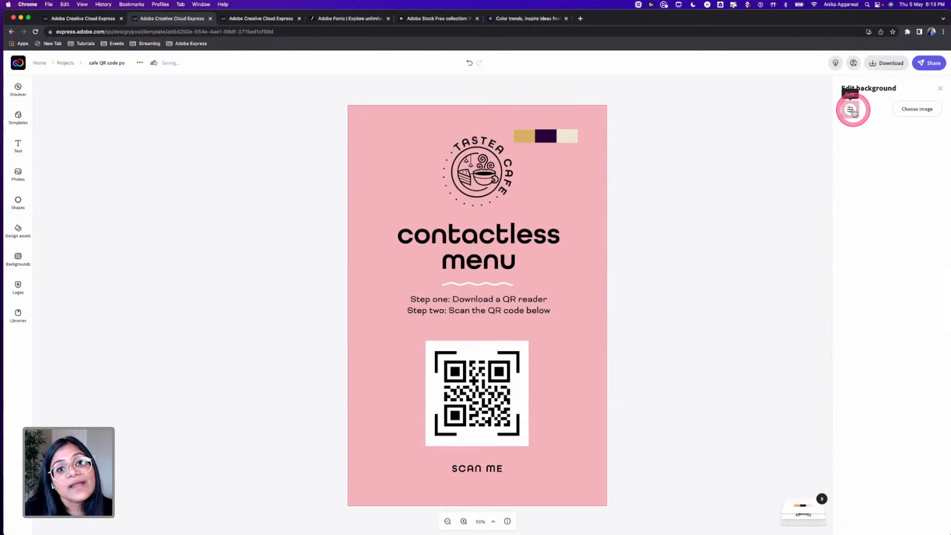
{"action": "left_click", "coordinate": [851, 110]}
{"action": "left_click", "coordinate": [922, 212]}
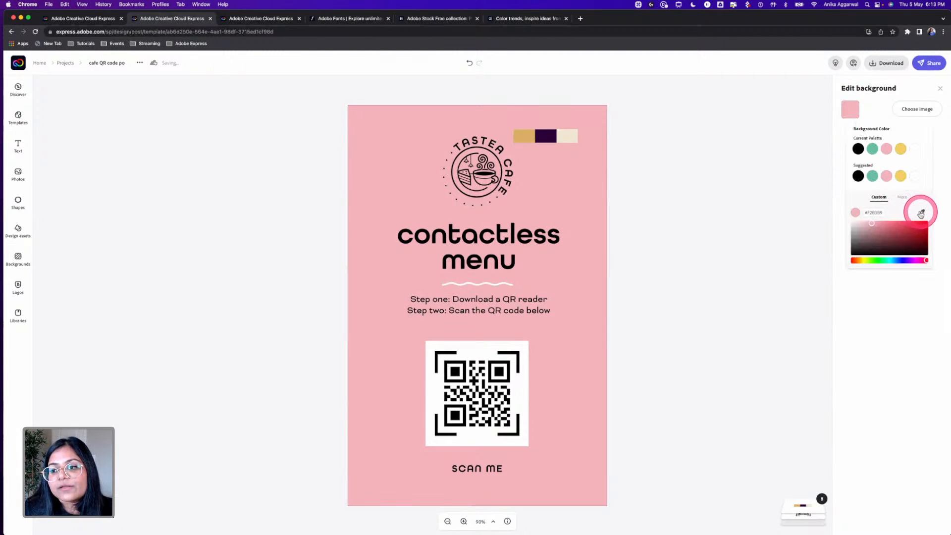
{"action": "left_click", "coordinate": [563, 133]}
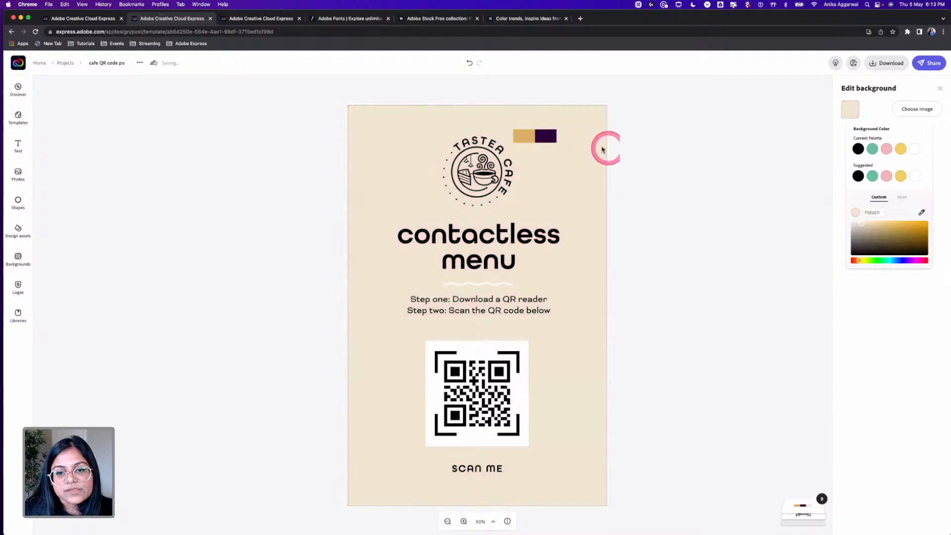
{"action": "left_click", "coordinate": [561, 136]}
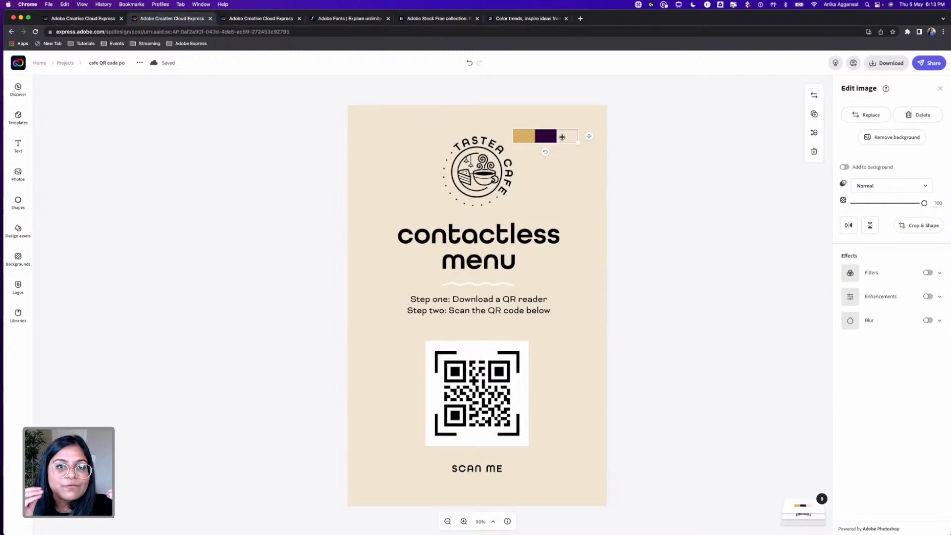
Recolor the "contactless menu" heading with the dark purple sampled from the placed palette.
{"action": "left_click", "coordinate": [510, 237]}
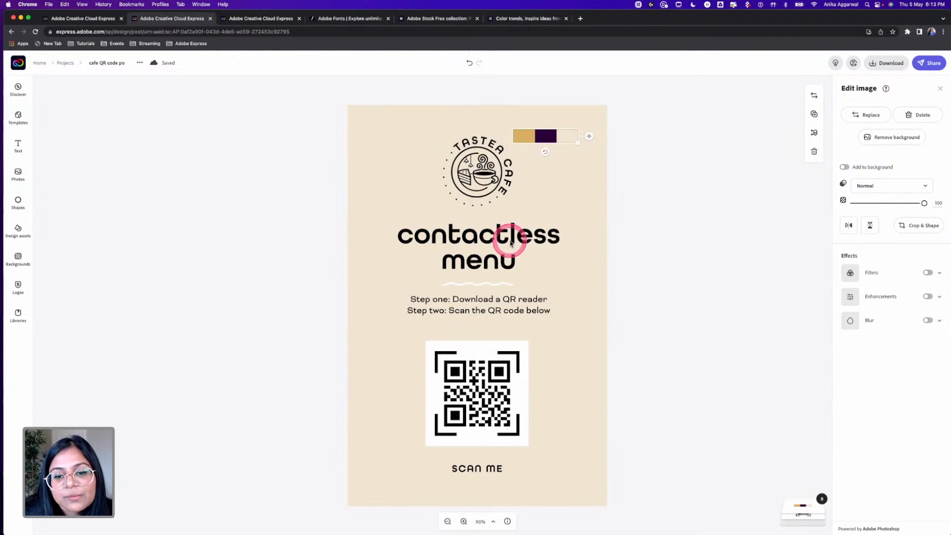
{"action": "left_click", "coordinate": [877, 161]}
{"action": "left_click", "coordinate": [851, 165]}
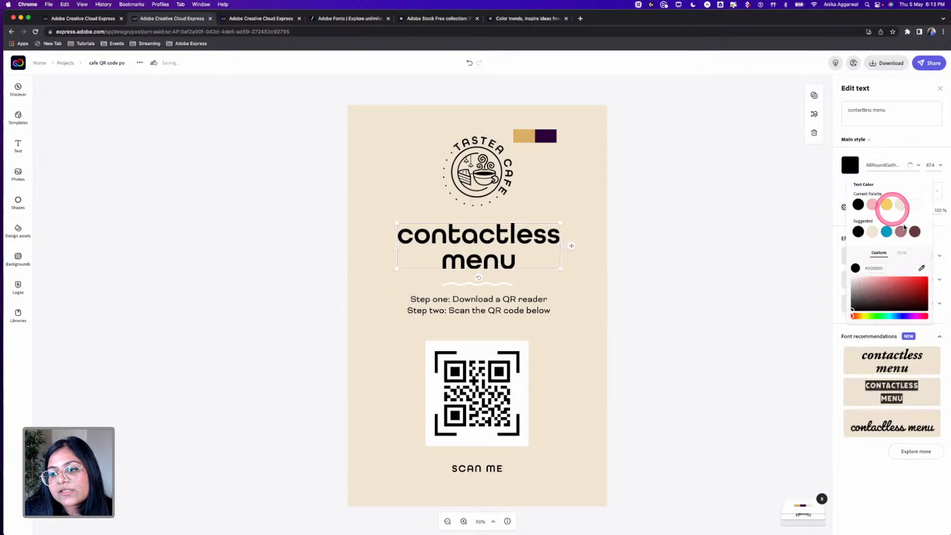
{"action": "left_click", "coordinate": [921, 268]}
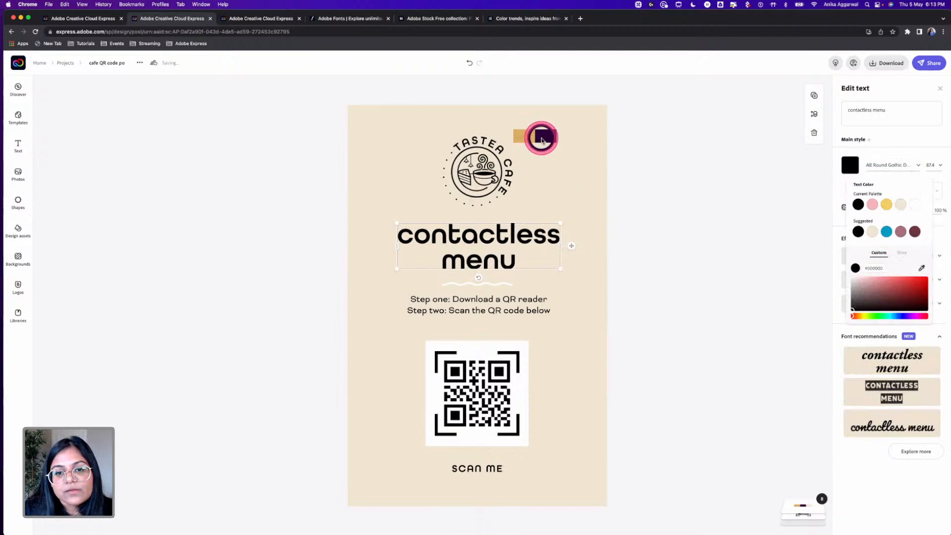
{"action": "left_click", "coordinate": [545, 135]}
Select the Tastea Cafe logo group and add the RPC logo from the StarWars library to the menu design.
{"action": "left_click", "coordinate": [490, 185]}
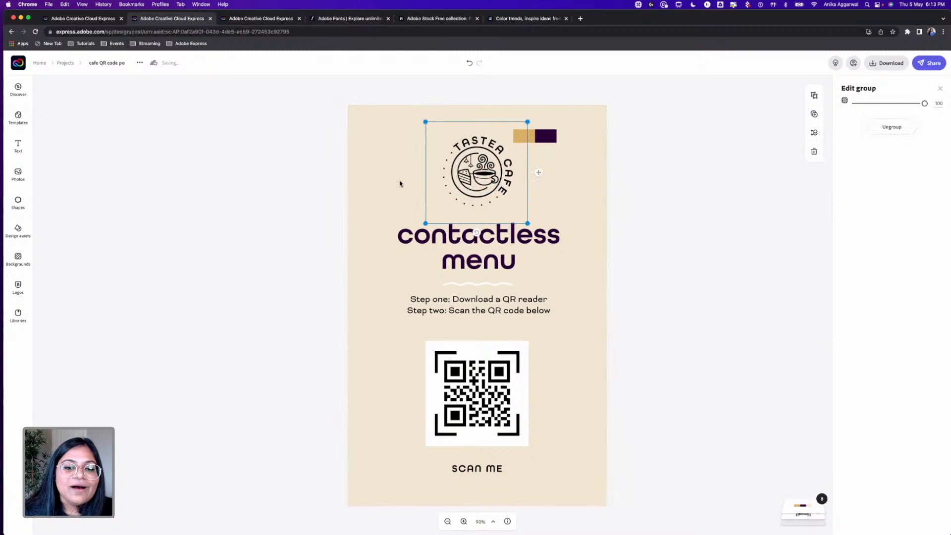
{"action": "left_click", "coordinate": [20, 315]}
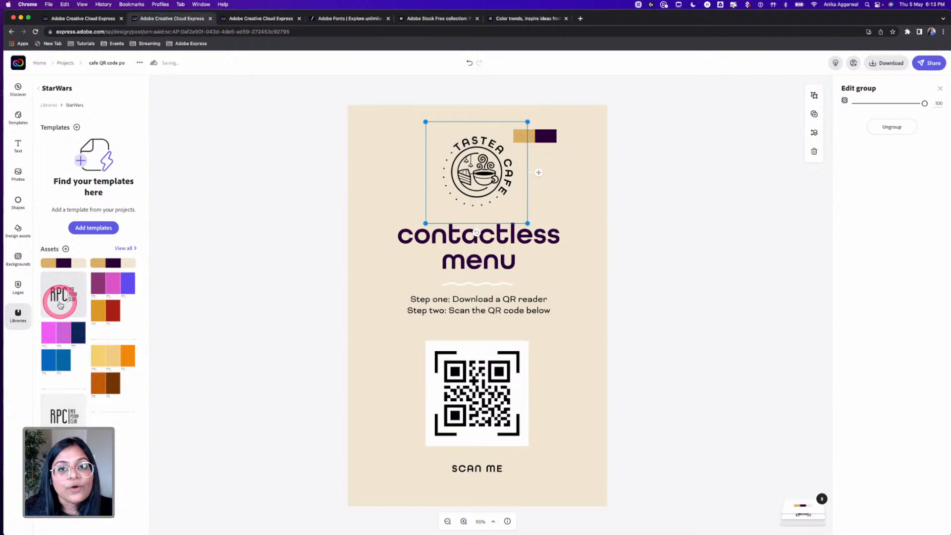
{"action": "left_click_drag", "start_coordinate": [60, 304], "coordinate": [476, 451]}
{"action": "left_click_drag", "start_coordinate": [537, 475], "coordinate": [486, 132]}
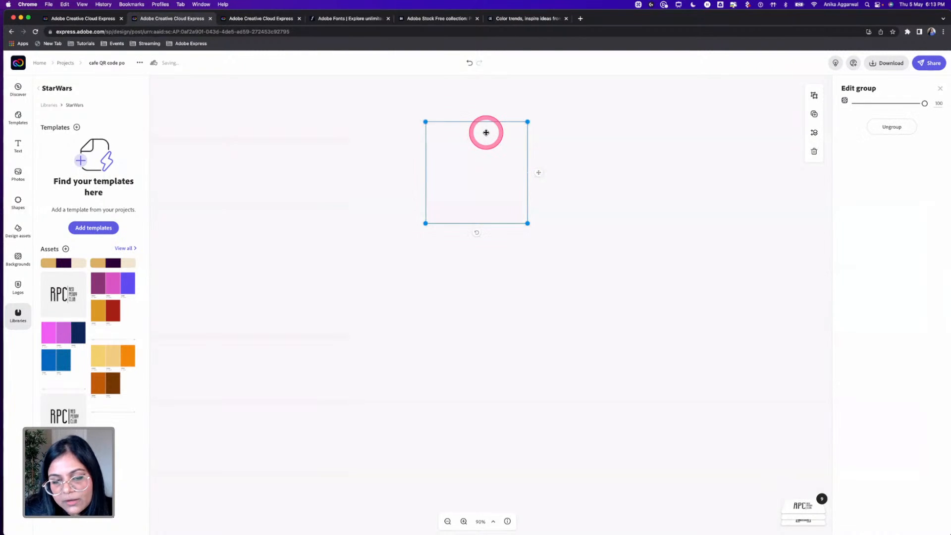
{"action": "left_click", "coordinate": [718, 238]}
{"action": "left_click", "coordinate": [212, 205]}
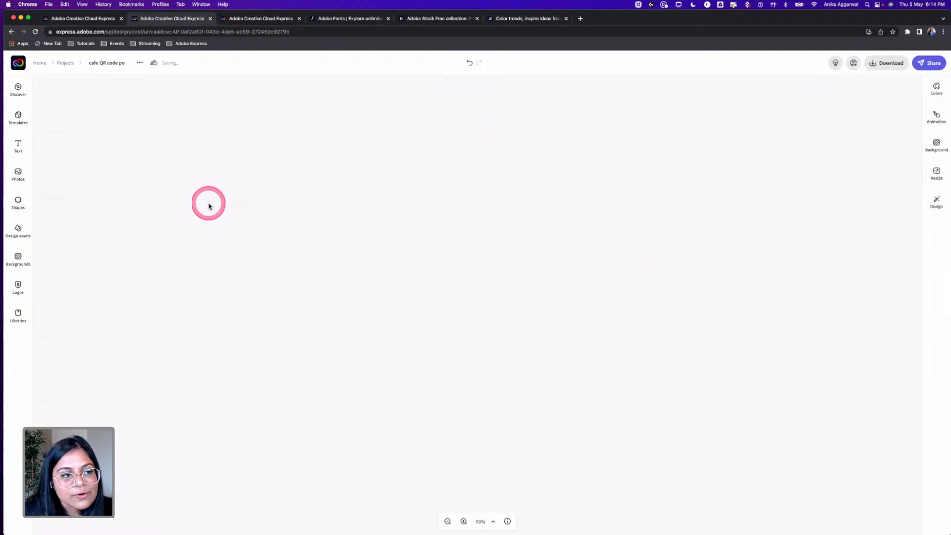
Return to the projects list and reopen the "cafe QR code poster" project for editing.
{"action": "left_click", "coordinate": [136, 78]}
{"action": "left_click", "coordinate": [66, 63]}
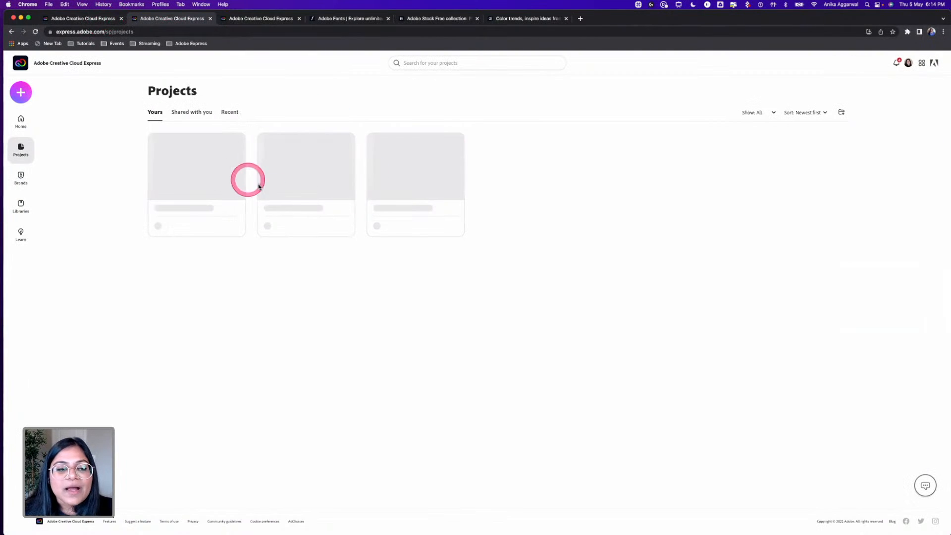
{"action": "mouse_move", "coordinate": [192, 226]}
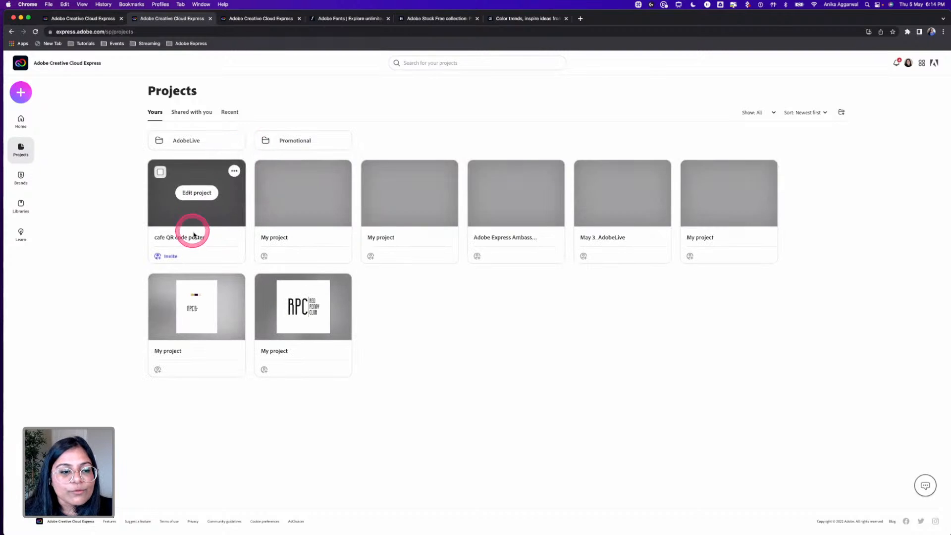
{"action": "left_click", "coordinate": [200, 193]}
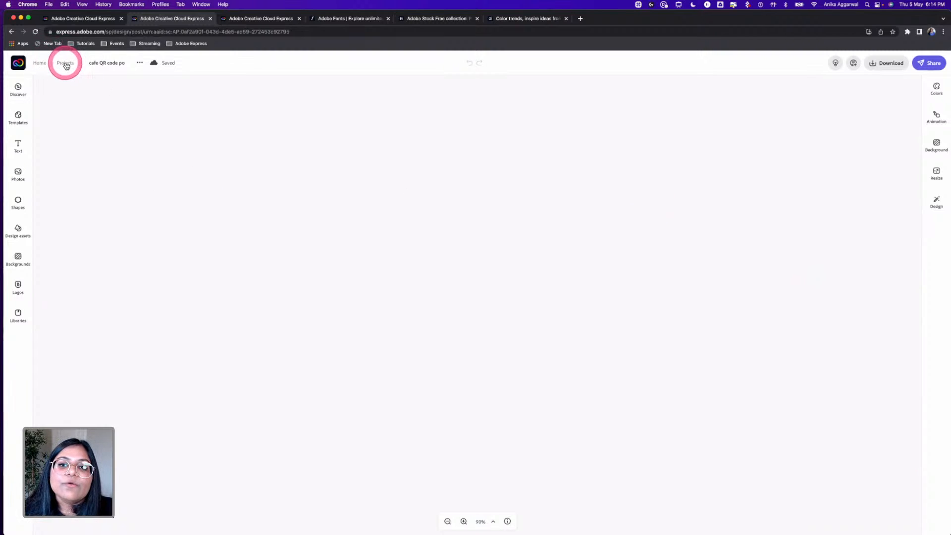
Go back to the projects list, enter "food menu" in the project search, and open the cafe QR code poster again.
{"action": "left_click", "coordinate": [66, 64]}
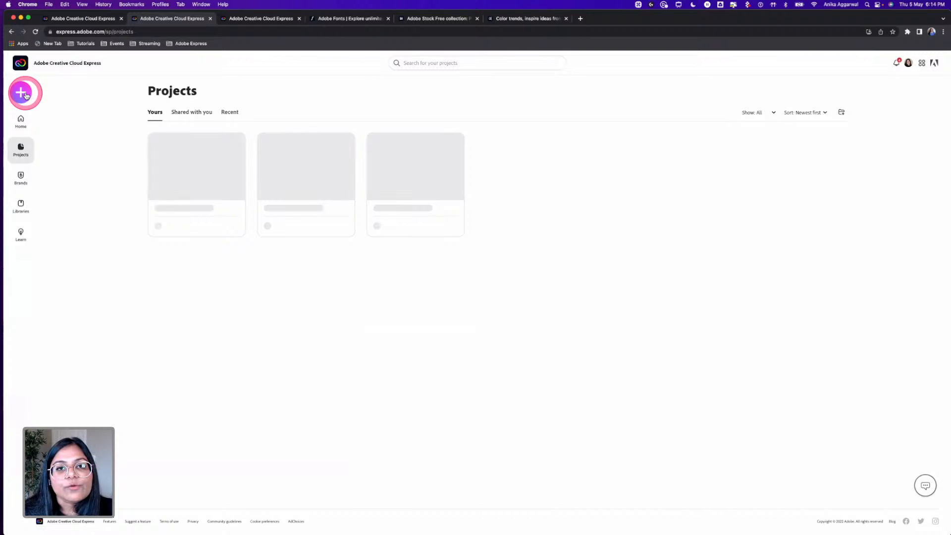
{"action": "left_click", "coordinate": [26, 94]}
{"action": "left_click", "coordinate": [448, 63]}
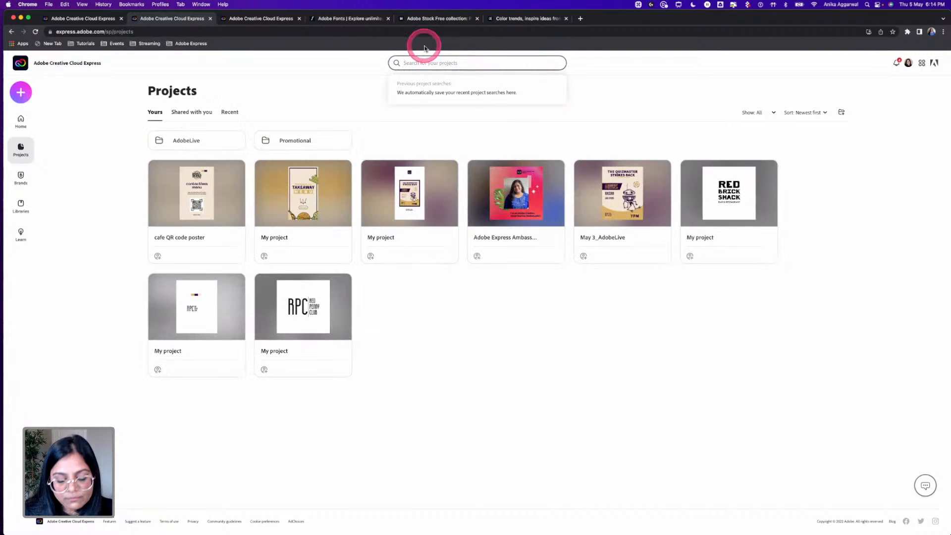
{"action": "type", "text": "food menu"}
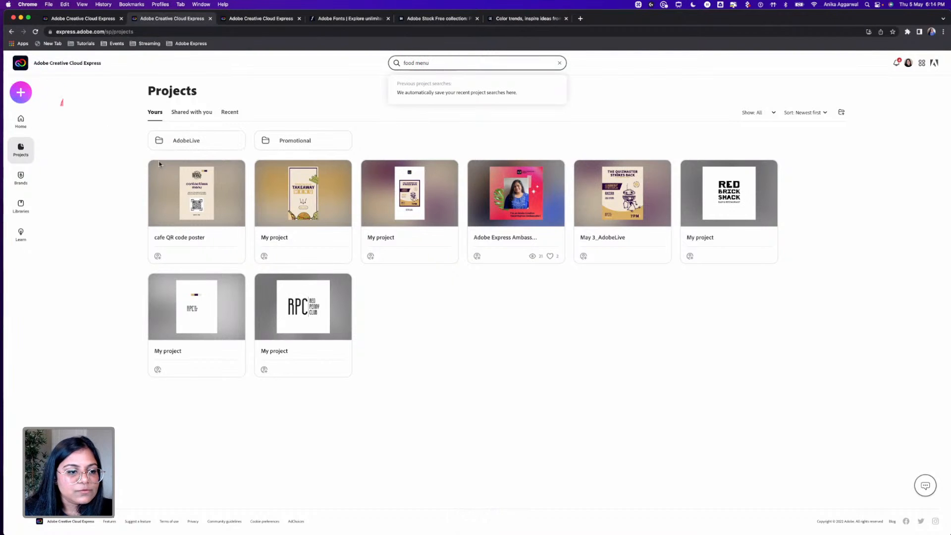
{"action": "left_click", "coordinate": [196, 195]}
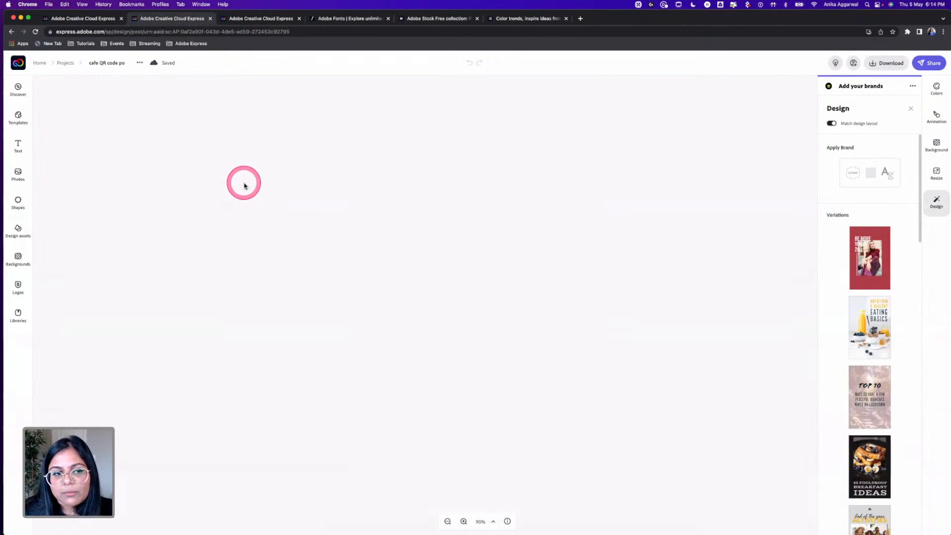
Return to the home page and search all templates for "food menu".
{"action": "left_click", "coordinate": [22, 63]}
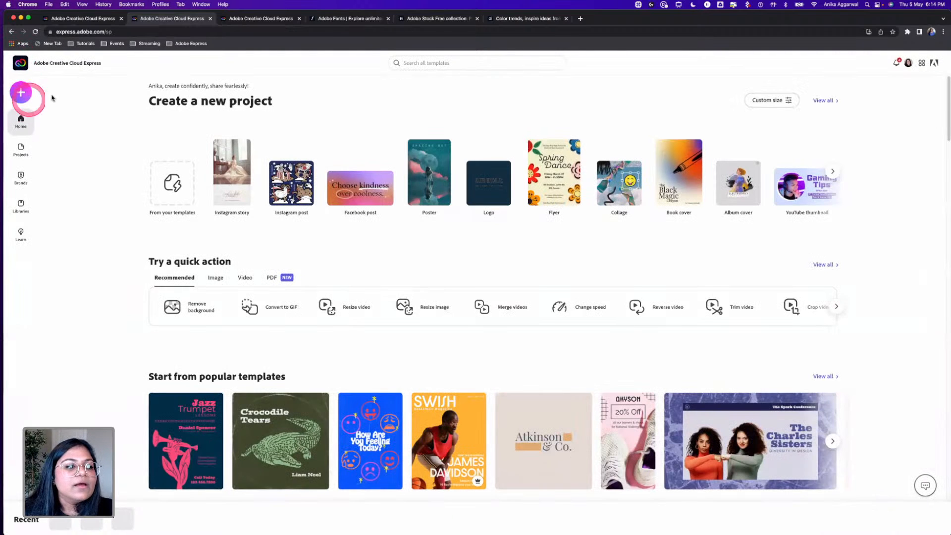
{"action": "left_click", "coordinate": [415, 63]}
{"action": "type", "text": "food"}
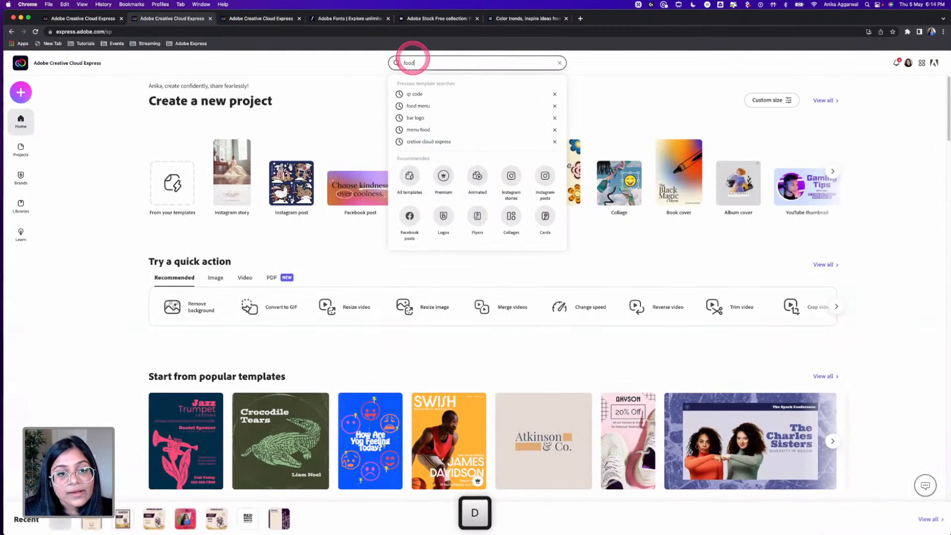
{"action": "type", "text": " menu"}
{"action": "key", "text": "Return"}
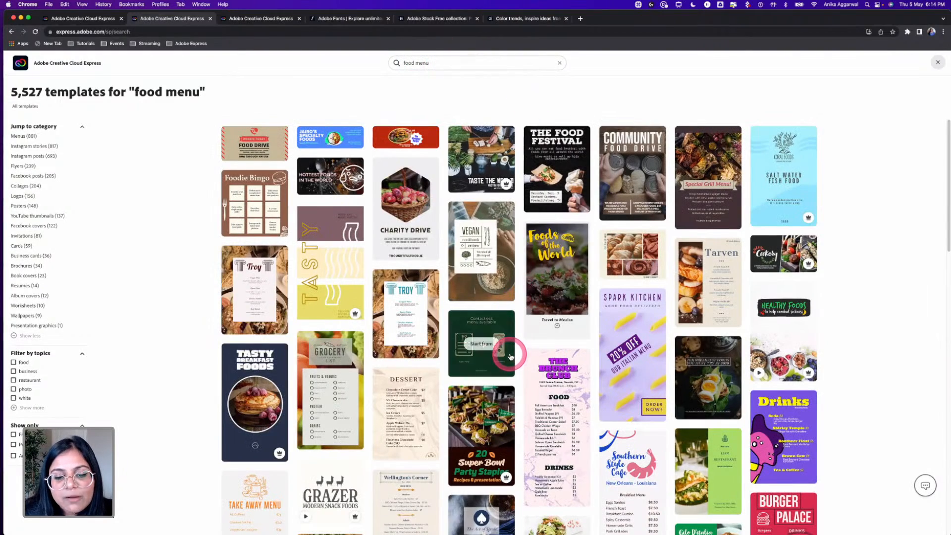
Browse the food menu templates and create a project from the Pizza House template.
{"action": "scroll", "coordinate": [512, 354], "scroll_direction": "down", "scroll_amount": 3}
{"action": "scroll", "coordinate": [504, 370], "scroll_direction": "up", "scroll_amount": 3}
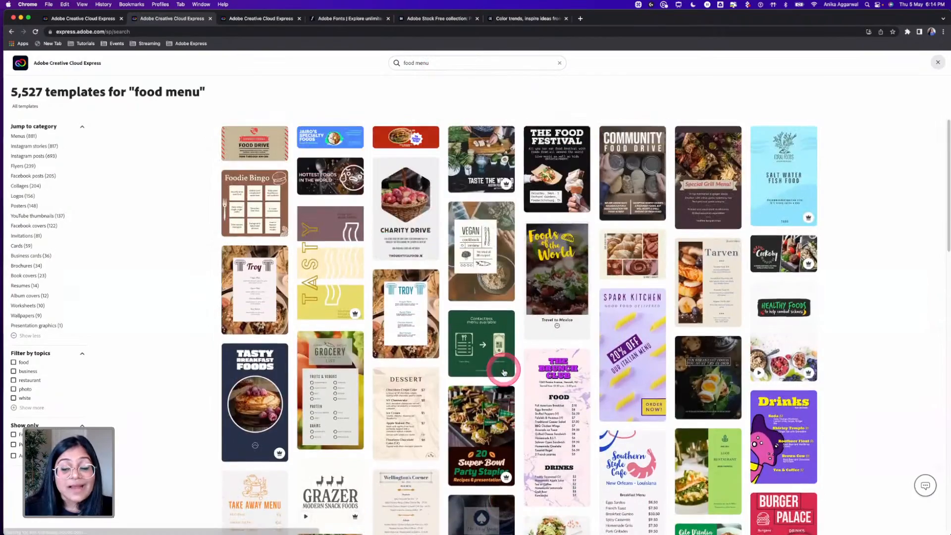
{"action": "scroll", "coordinate": [504, 373], "scroll_direction": "down", "scroll_amount": 15}
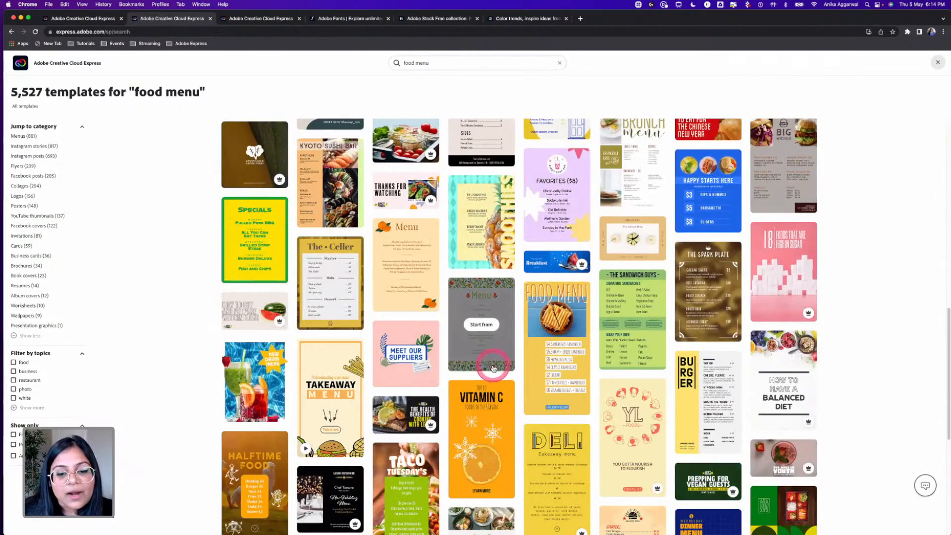
{"action": "scroll", "coordinate": [493, 368], "scroll_direction": "down", "scroll_amount": 5}
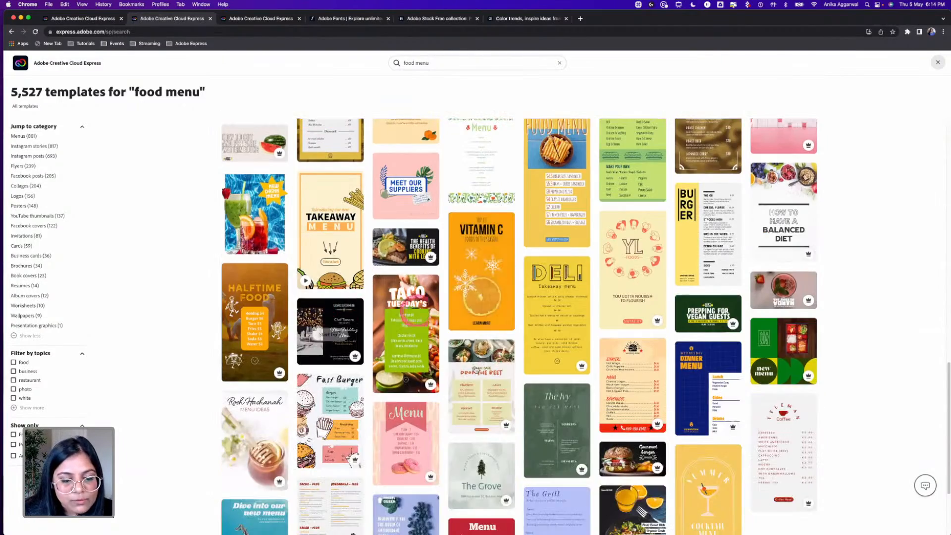
{"action": "scroll", "coordinate": [446, 347], "scroll_direction": "down", "scroll_amount": 3}
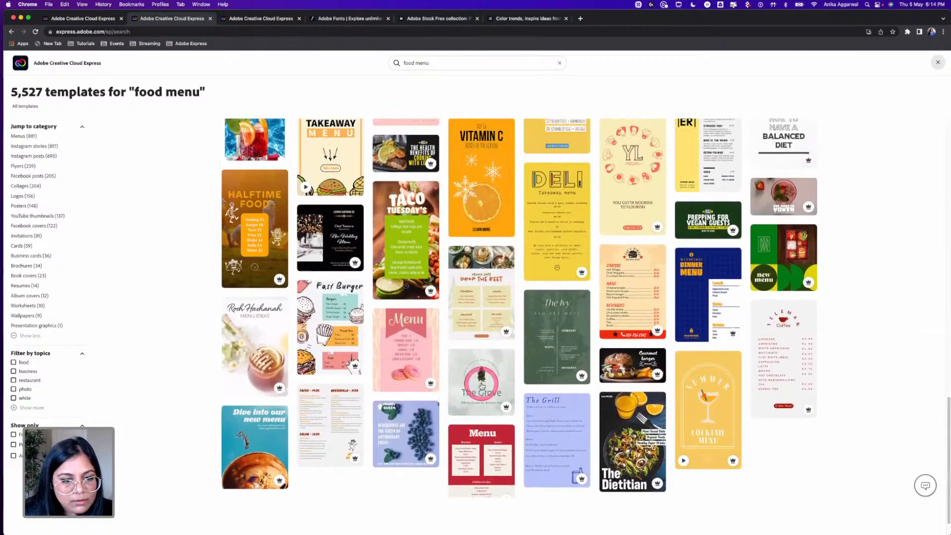
{"action": "scroll", "coordinate": [486, 389], "scroll_direction": "up", "scroll_amount": 10}
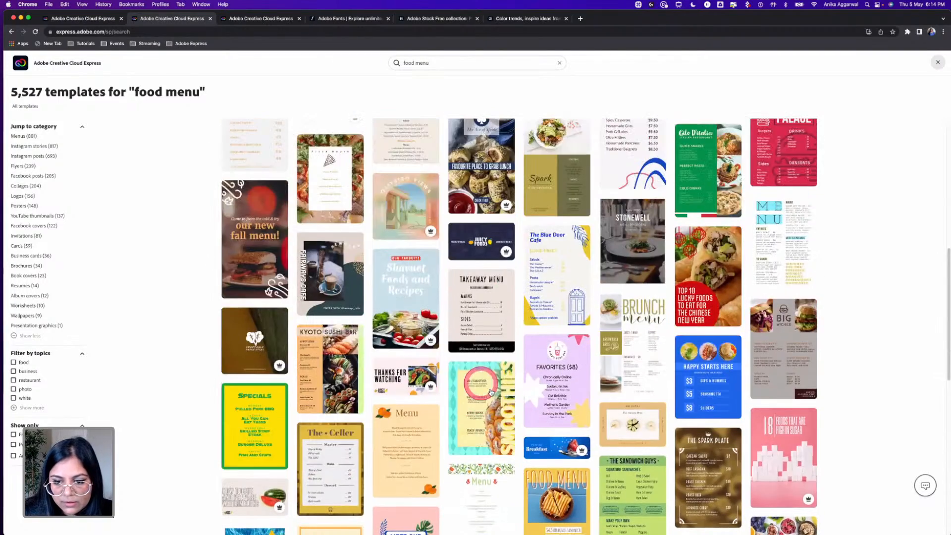
{"action": "scroll", "coordinate": [397, 337], "scroll_direction": "up", "scroll_amount": 3}
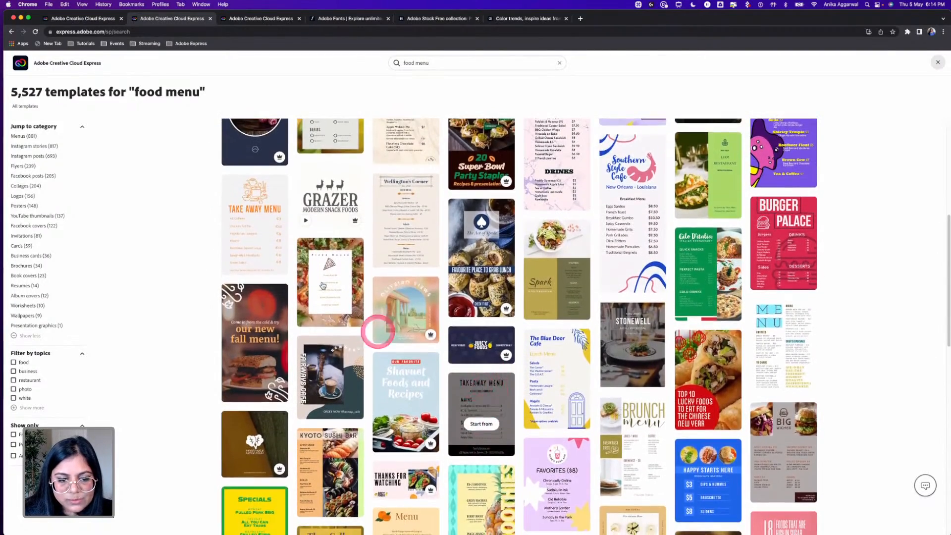
{"action": "mouse_move", "coordinate": [323, 286]}
{"action": "mouse_move", "coordinate": [803, 245]}
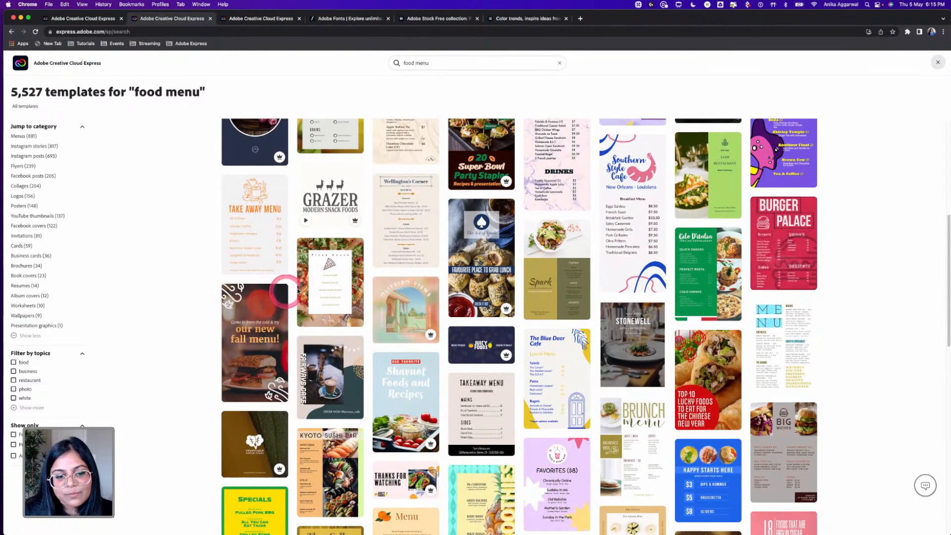
{"action": "left_click", "coordinate": [334, 286]}
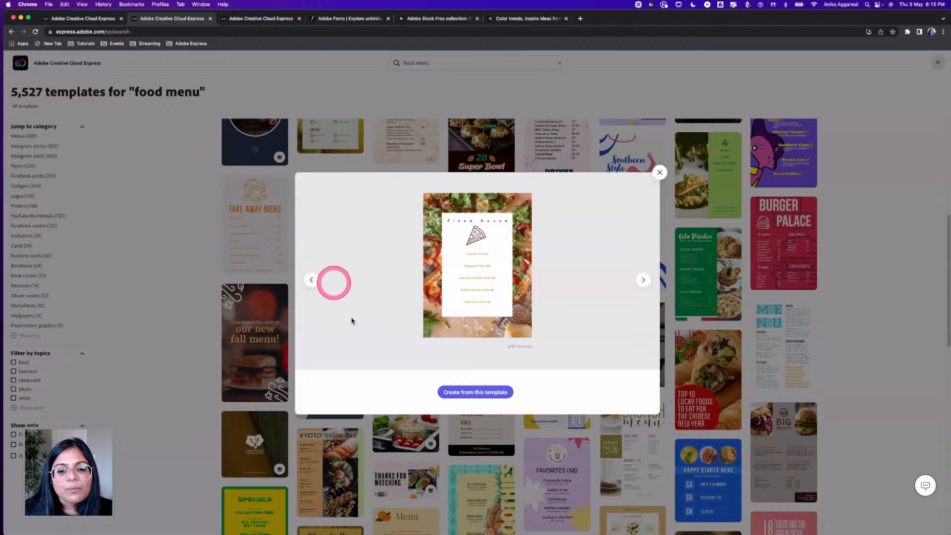
{"action": "left_click", "coordinate": [493, 393]}
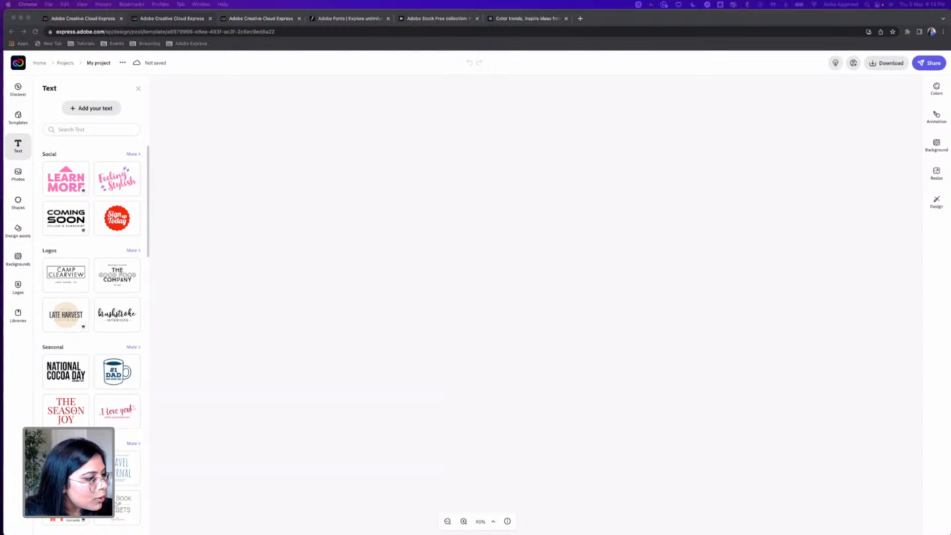
Leave the new Pizza House project for the home page without saving it.
{"action": "left_click", "coordinate": [422, 284]}
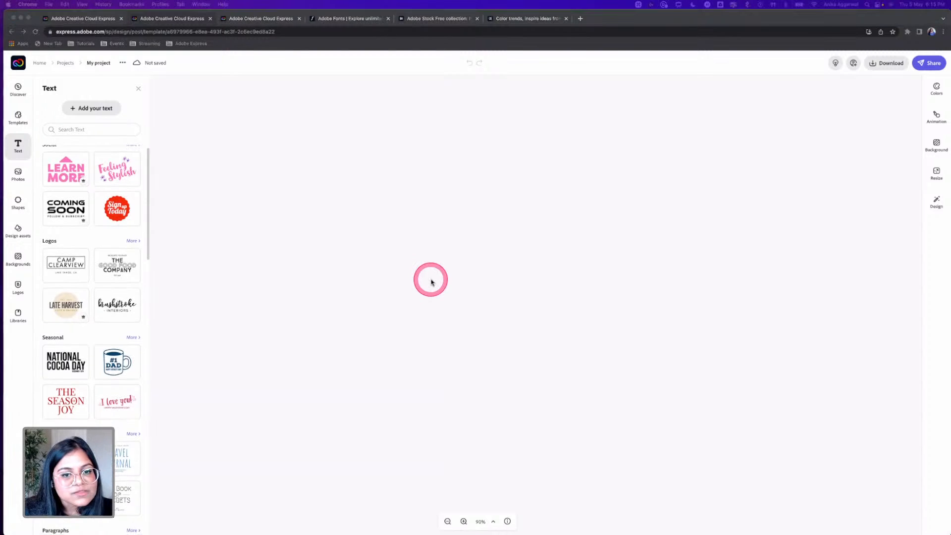
{"action": "left_click", "coordinate": [97, 67]}
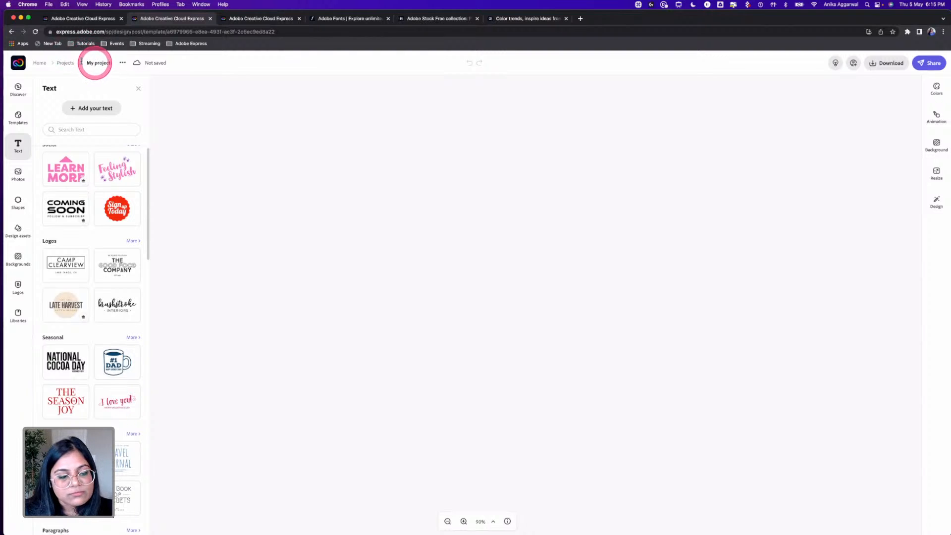
{"action": "left_click", "coordinate": [15, 64]}
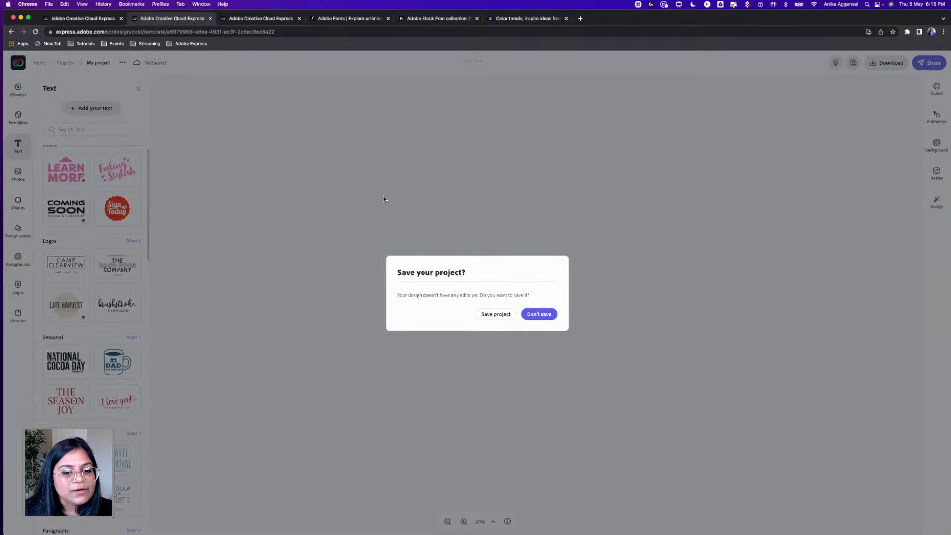
{"action": "left_click", "coordinate": [526, 314]}
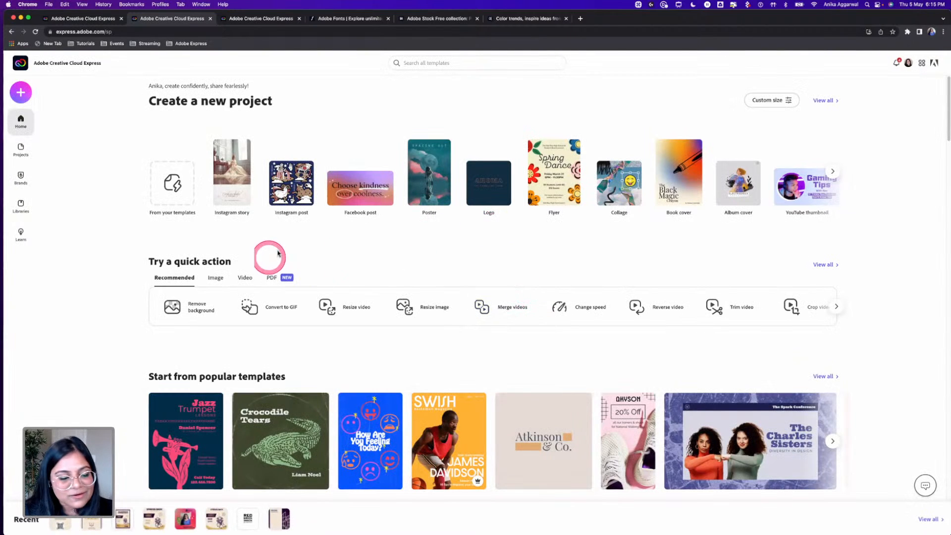
Open the cafe QR code poster from the recent projects, then return to the home page.
{"action": "left_click", "coordinate": [72, 529]}
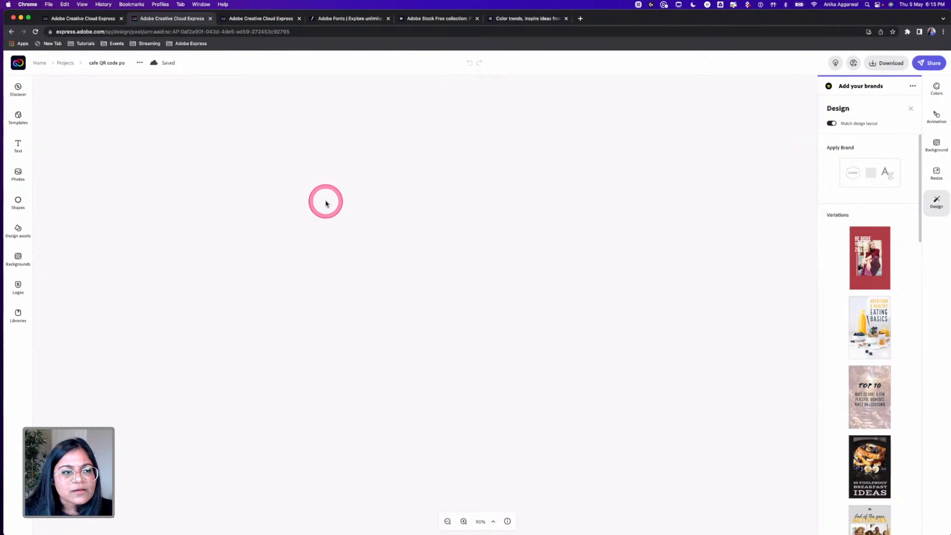
{"action": "left_click", "coordinate": [280, 168]}
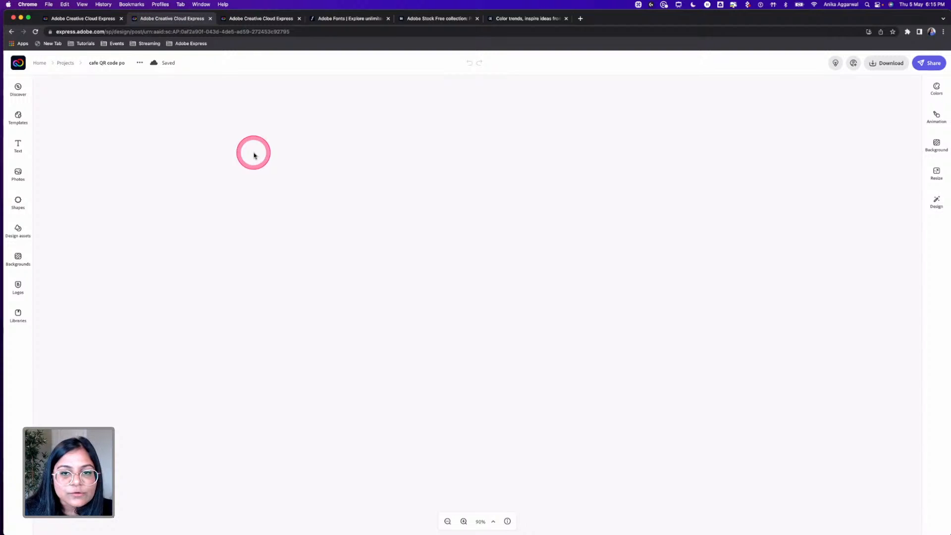
{"action": "left_click", "coordinate": [17, 62]}
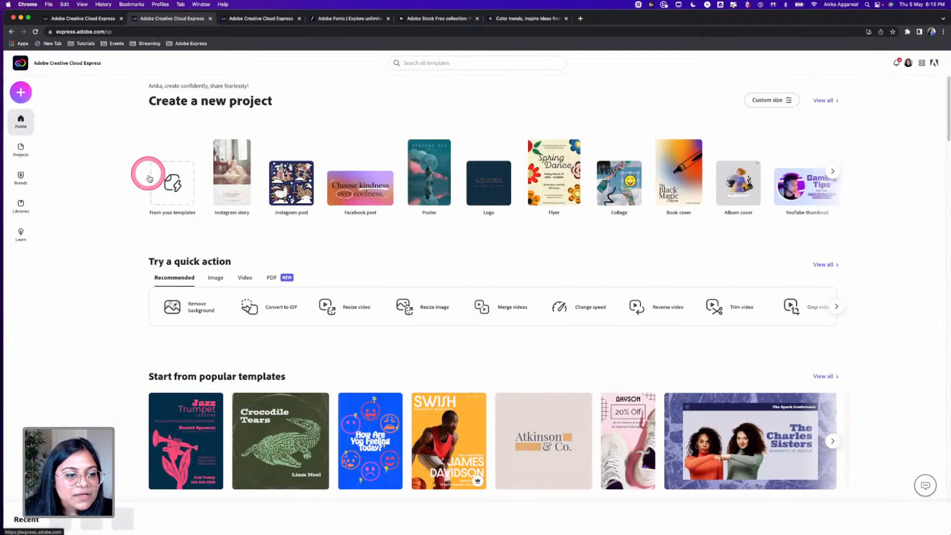
Repeat the previous "food menu" template search and browse the results for a menu design.
{"action": "left_click", "coordinate": [28, 97]}
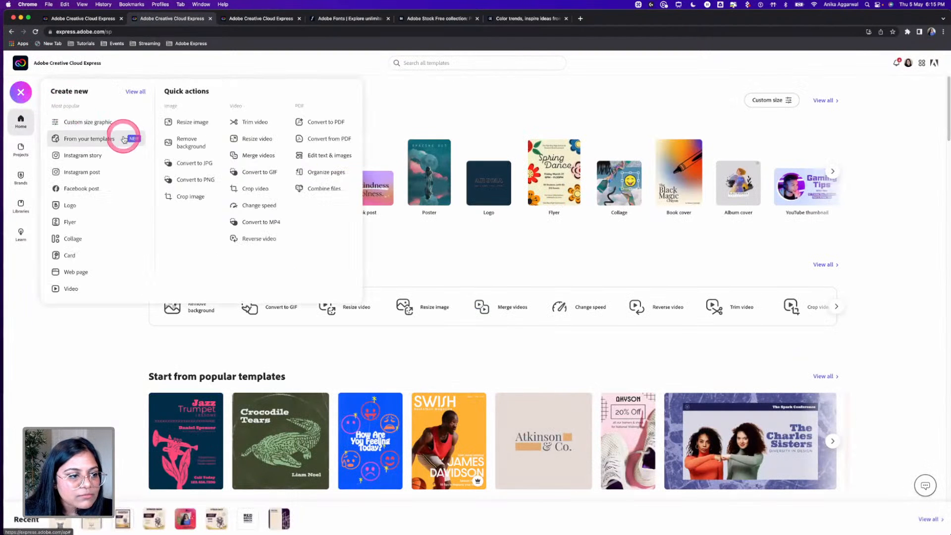
{"action": "left_click", "coordinate": [436, 68]}
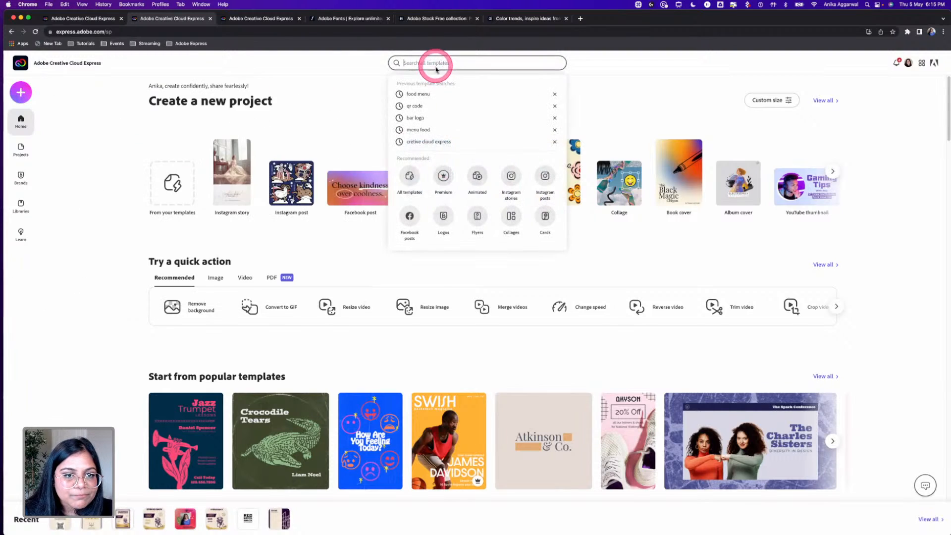
{"action": "left_click", "coordinate": [424, 93]}
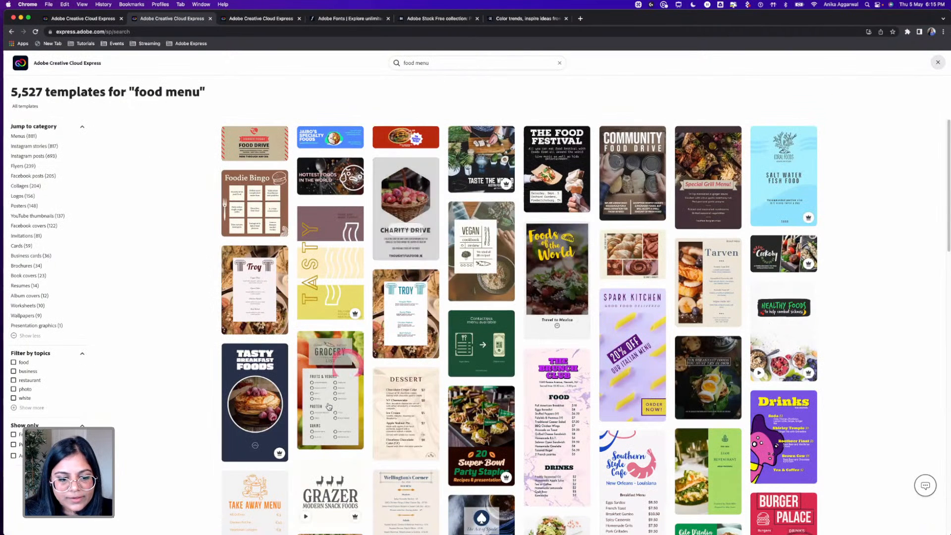
{"action": "scroll", "coordinate": [570, 273], "scroll_direction": "down", "scroll_amount": 3}
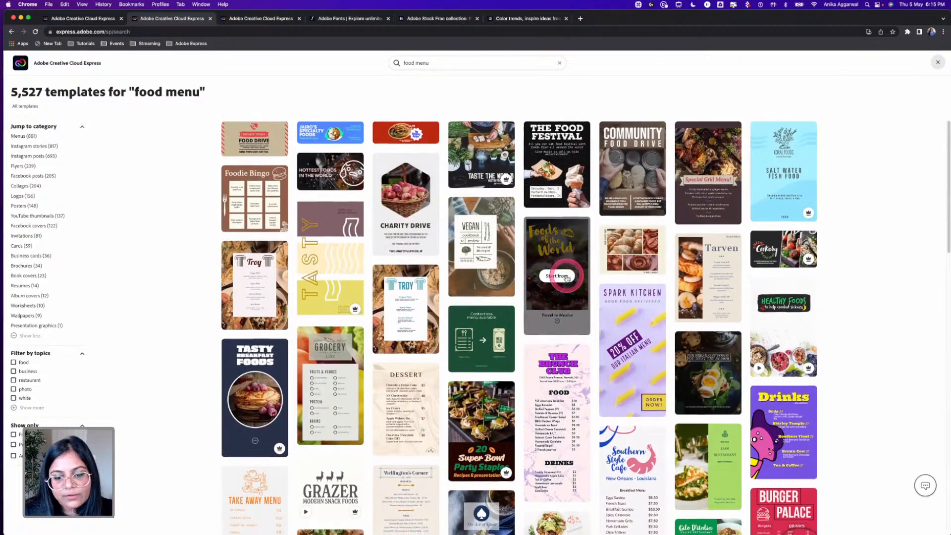
{"action": "scroll", "coordinate": [381, 357], "scroll_direction": "down", "scroll_amount": 5}
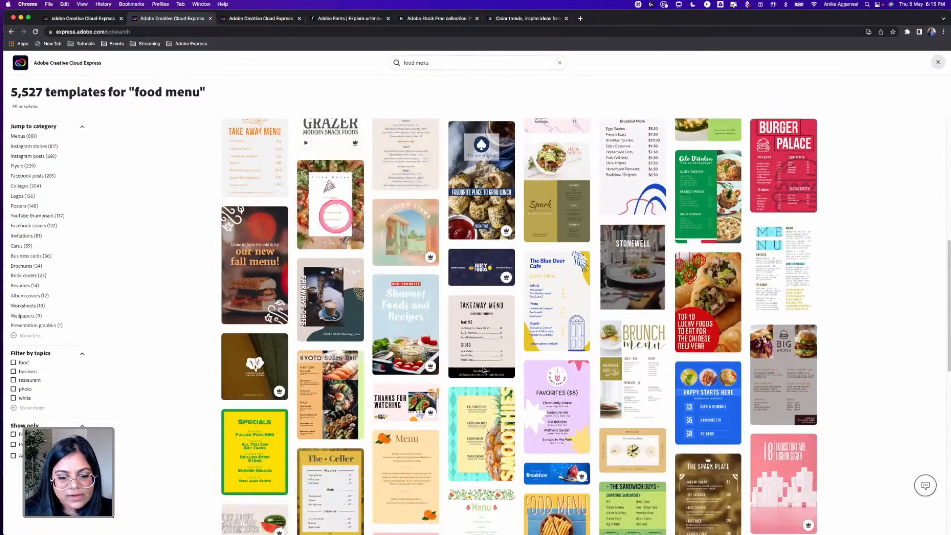
{"action": "left_click", "coordinate": [326, 217]}
{"action": "left_click", "coordinate": [488, 387]}
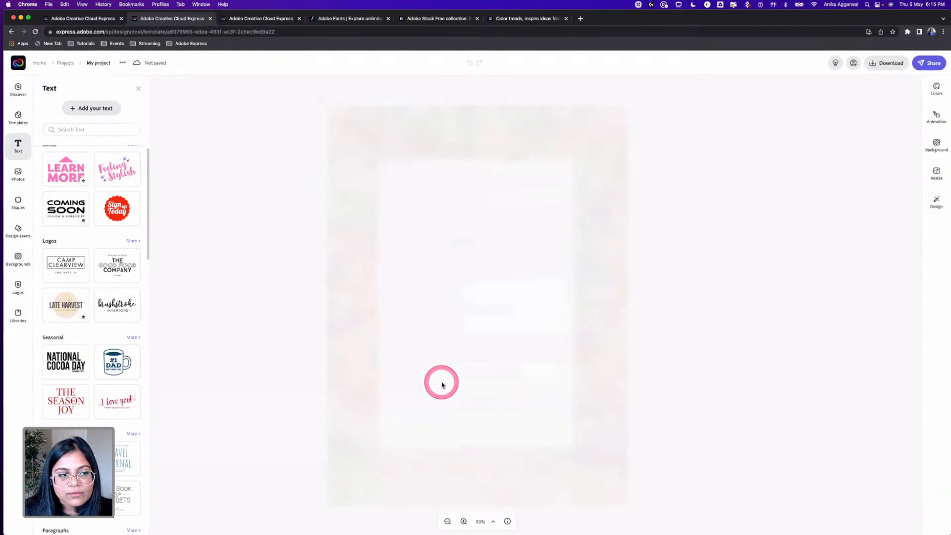
{"action": "left_click", "coordinate": [317, 334]}
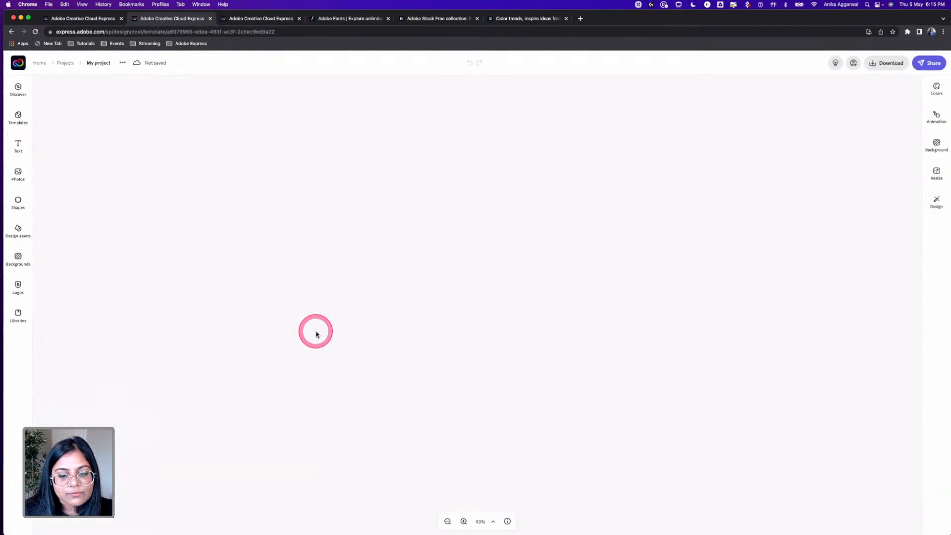
{"action": "key", "text": "super+minus"}
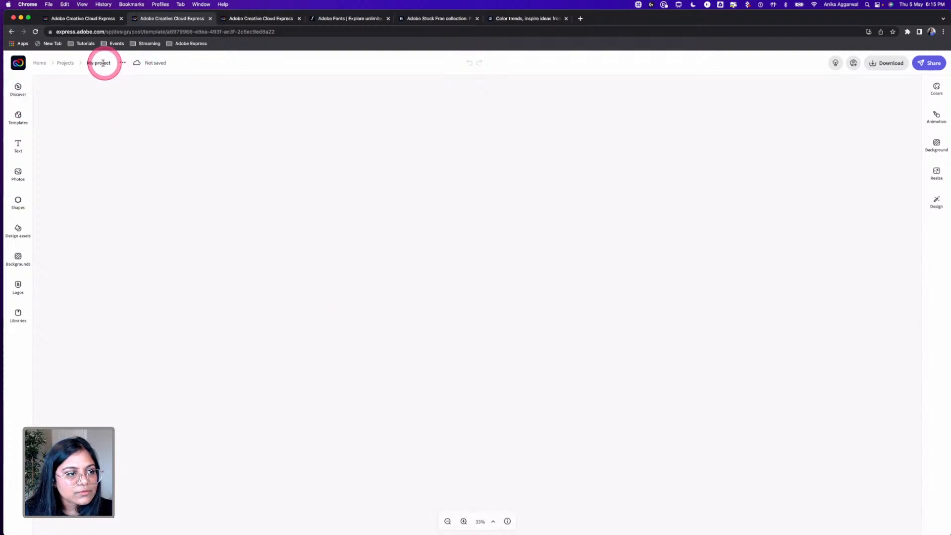
{"action": "left_click", "coordinate": [66, 65]}
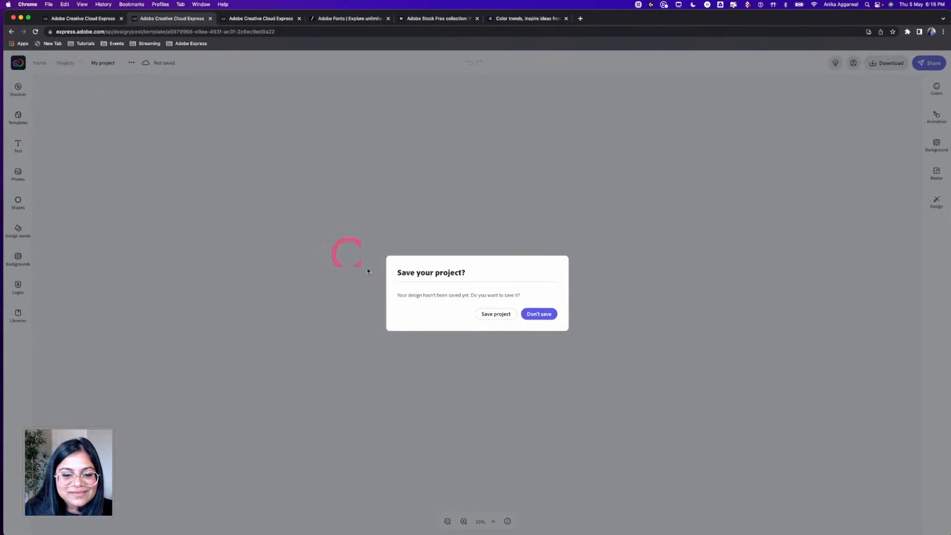
{"action": "left_click", "coordinate": [539, 314]}
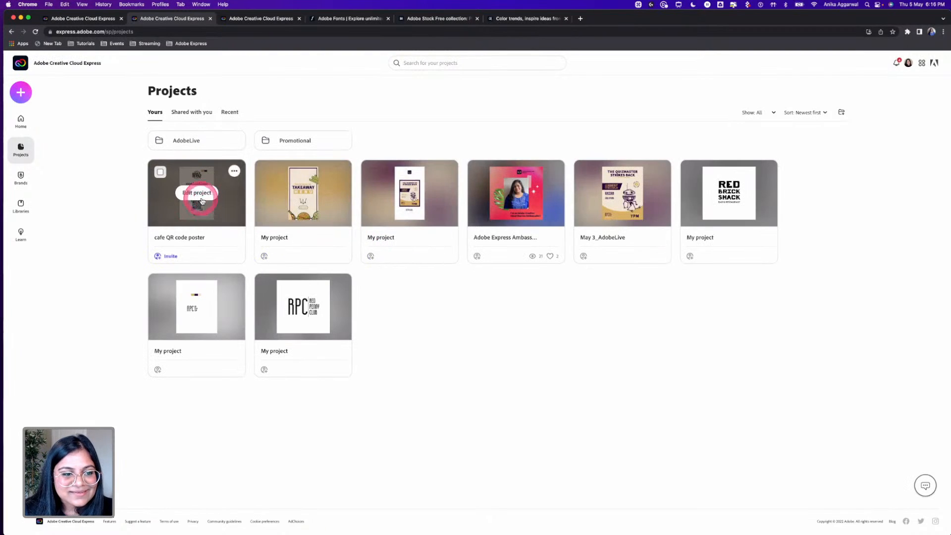
{"action": "left_click", "coordinate": [208, 204]}
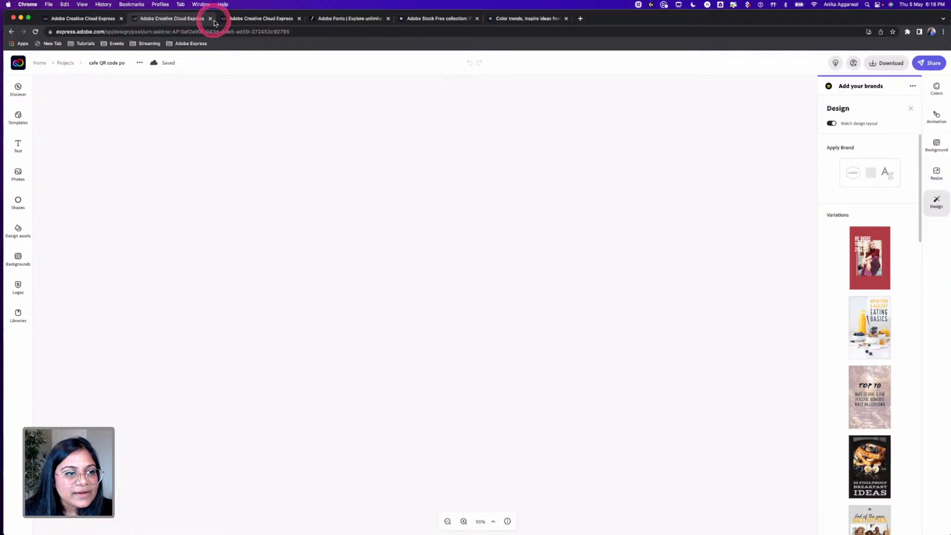
Open adobe.com/express in a new browser tab and start the free web app from the landing page.
{"action": "key", "text": "super+t"}
{"action": "type", "text": "adobe.com/express"}
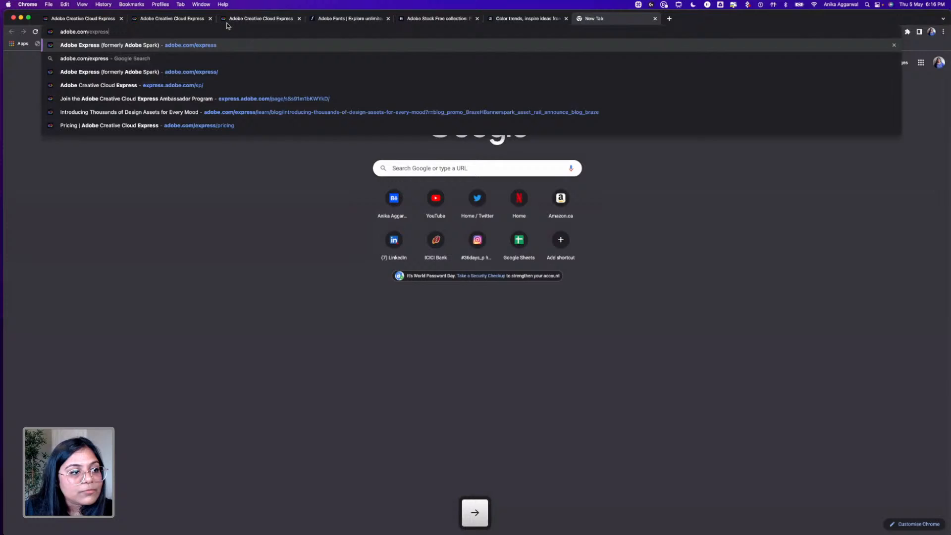
{"action": "key", "text": "Return"}
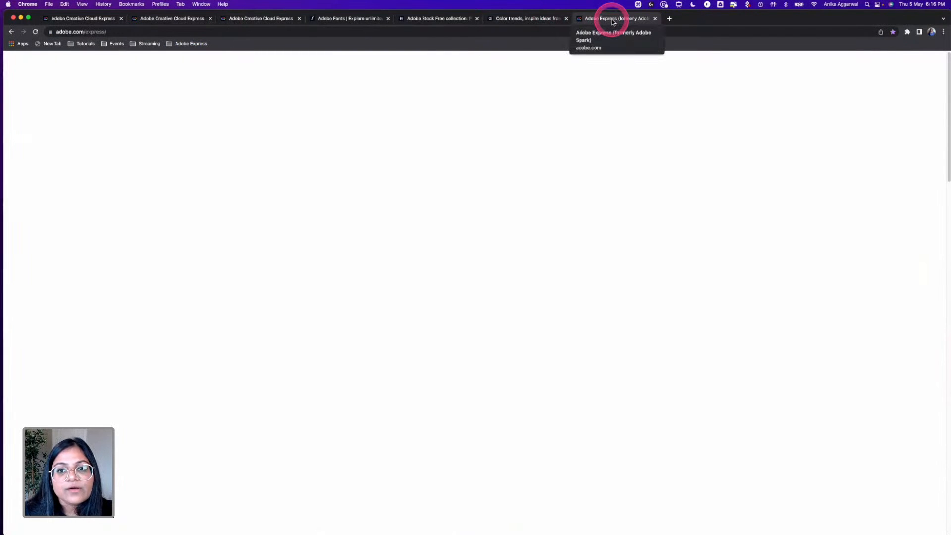
{"action": "scroll", "coordinate": [495, 317], "scroll_direction": "down", "scroll_amount": 20}
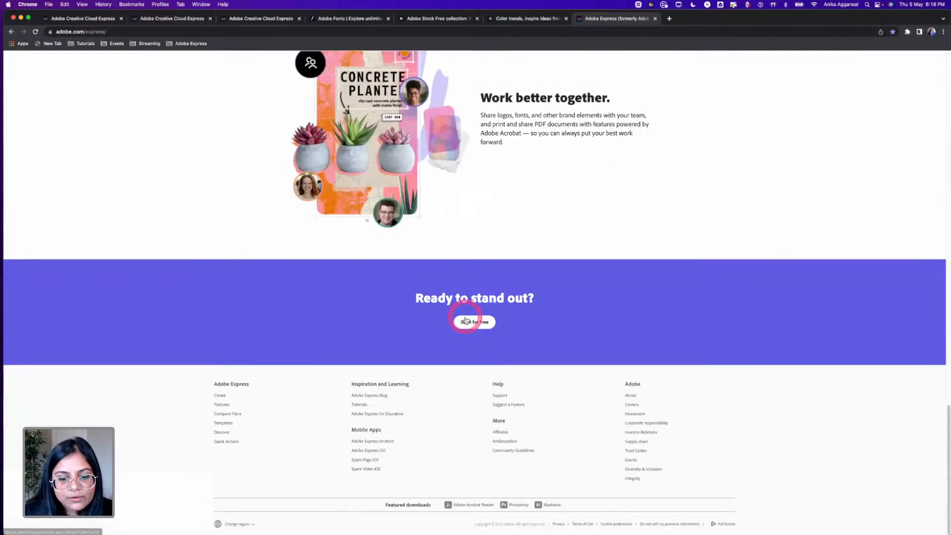
{"action": "left_click", "coordinate": [466, 321]}
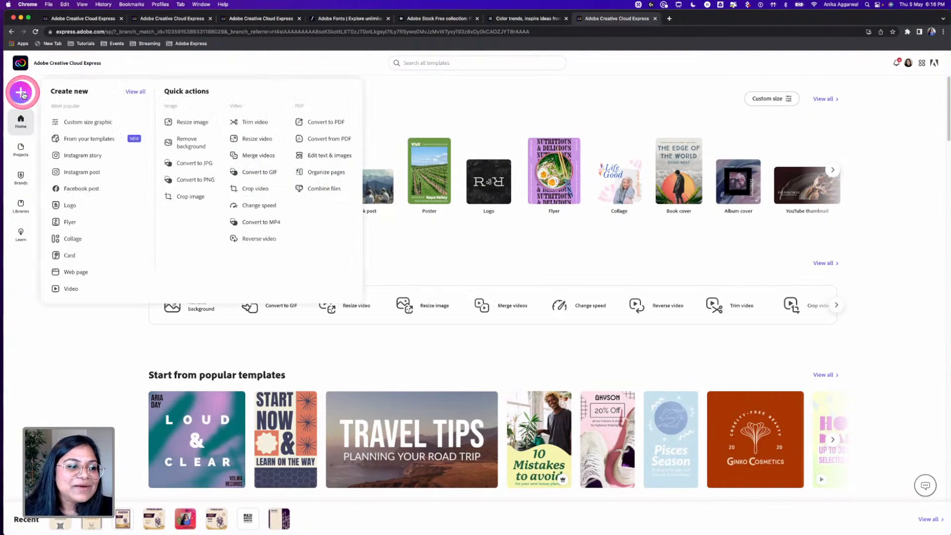
Search the templates for "food menu" and create a project from the marbled Dessert menu template, closing a spare browser tab.
{"action": "left_click", "coordinate": [414, 63]}
{"action": "left_click", "coordinate": [419, 94]}
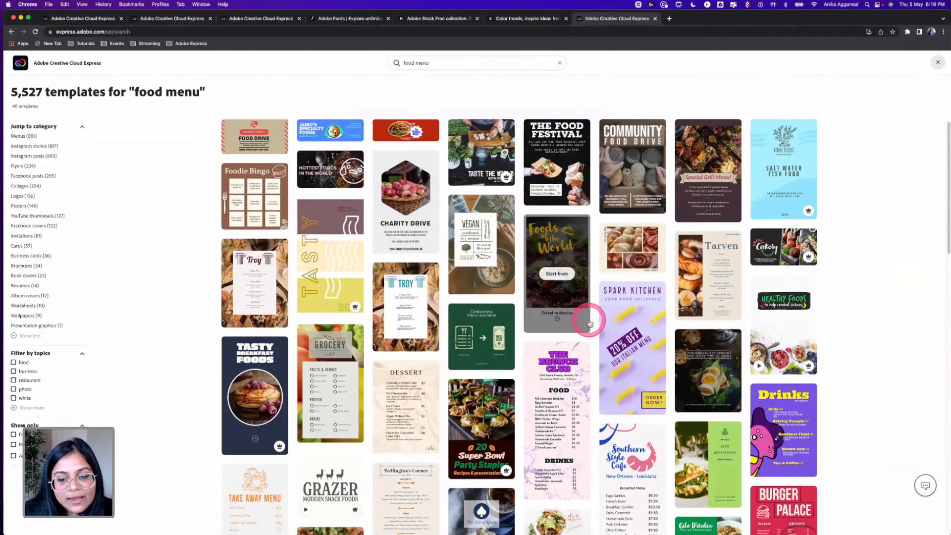
{"action": "scroll", "coordinate": [589, 323], "scroll_direction": "down", "scroll_amount": 5}
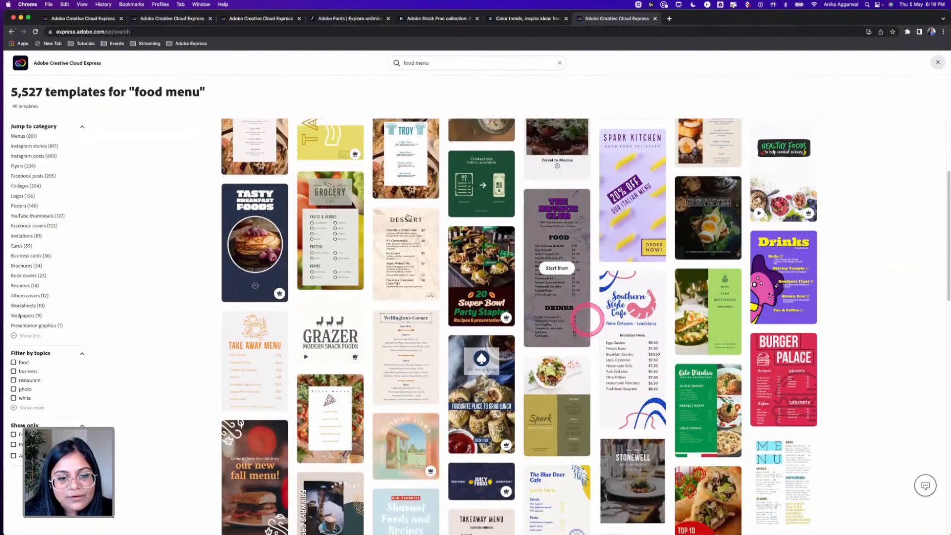
{"action": "left_click", "coordinate": [430, 270]}
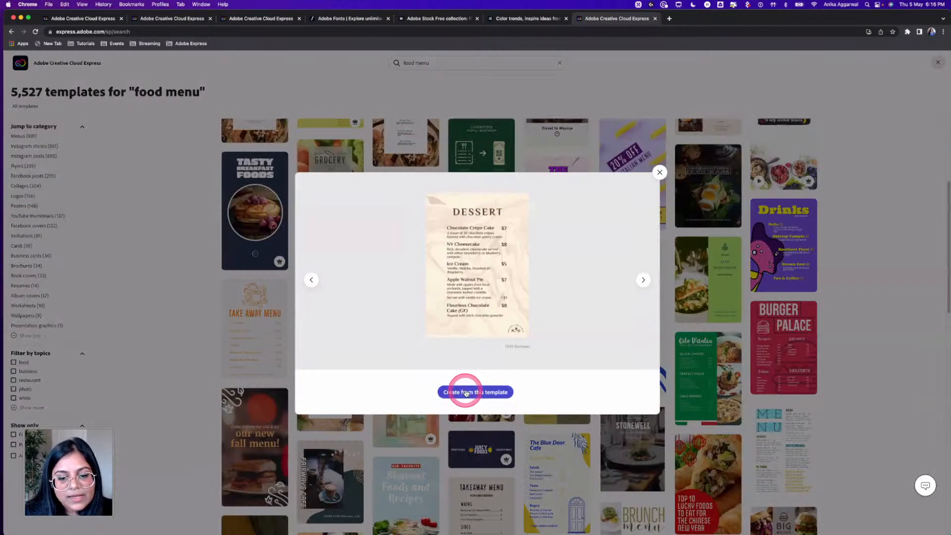
{"action": "left_click", "coordinate": [466, 392]}
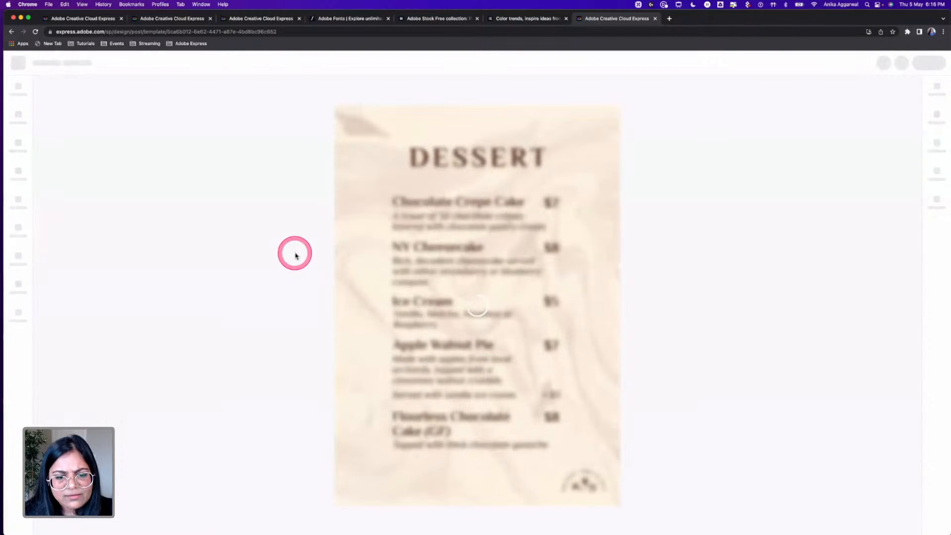
{"action": "left_click", "coordinate": [300, 19]}
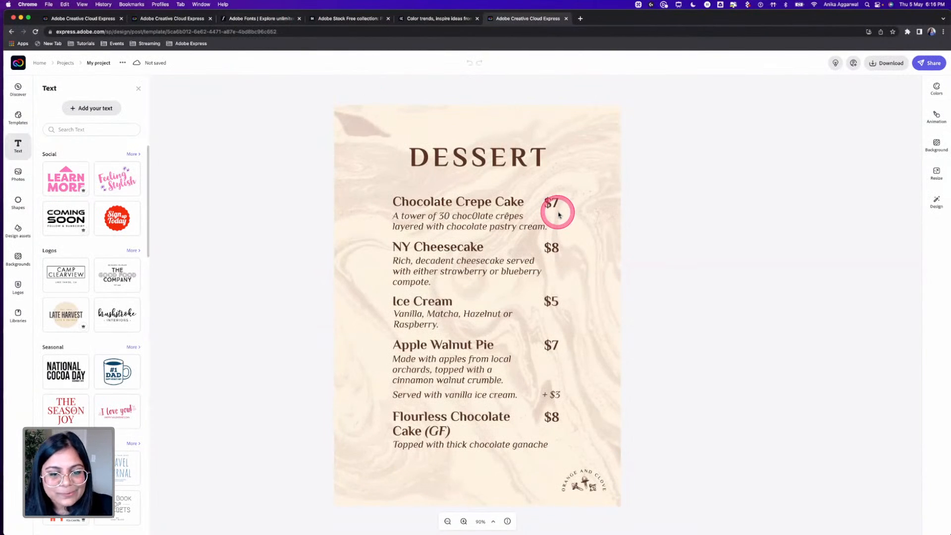
Replace the menu's Dessert heading text with "SPECIALS".
{"action": "left_click", "coordinate": [497, 163]}
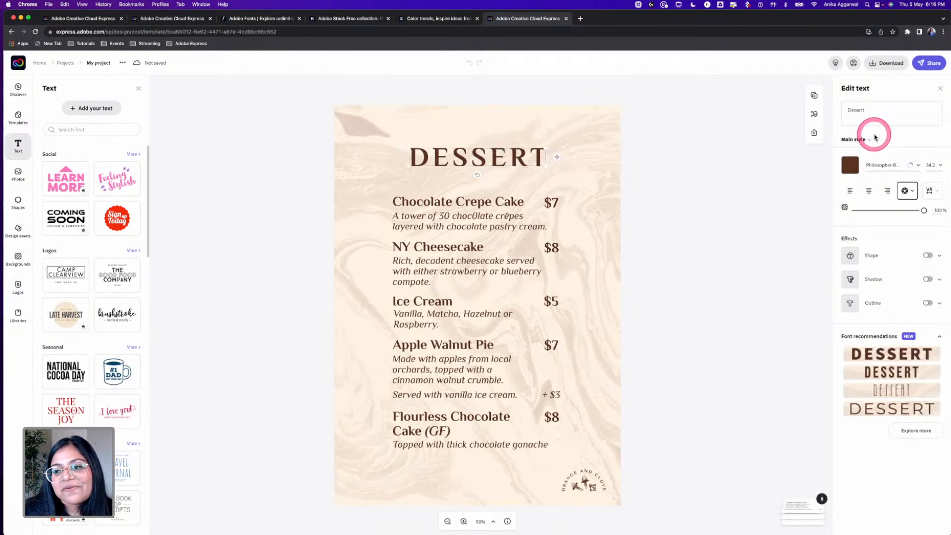
{"action": "left_click", "coordinate": [870, 117]}
{"action": "type", "text": "SPECIALS"}
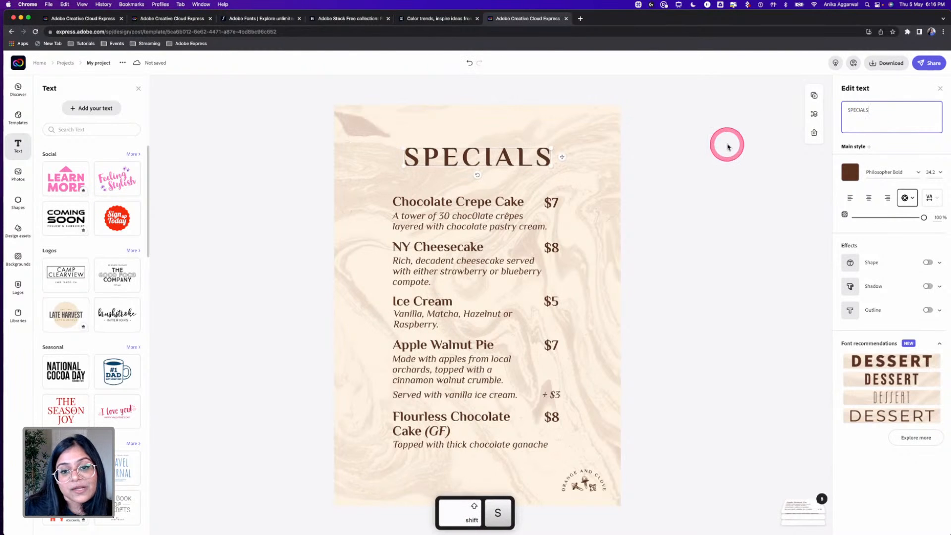
Browse the additional Futuristic and Clean fonts and set the SPECIALS heading's font to Brother 1816 Black.
{"action": "left_click", "coordinate": [919, 171]}
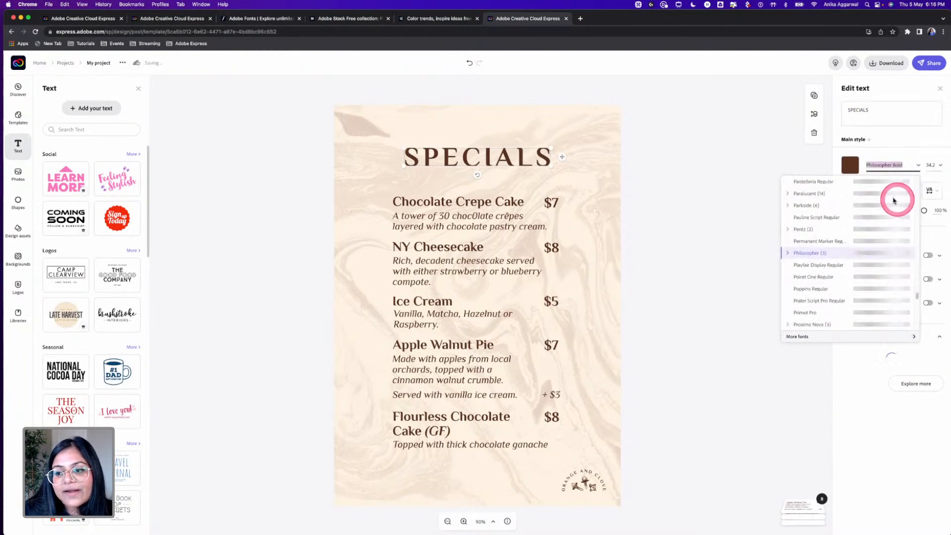
{"action": "scroll", "coordinate": [819, 324], "scroll_direction": "down", "scroll_amount": 10}
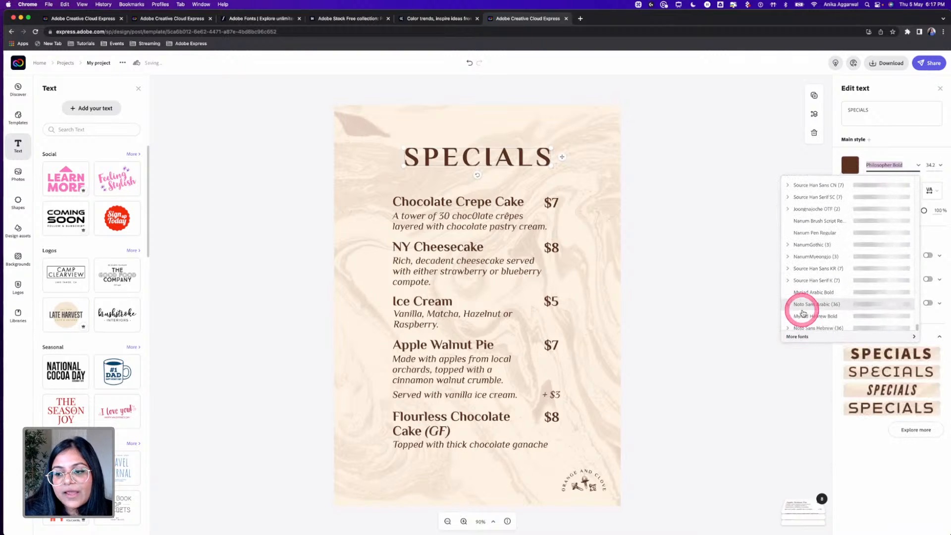
{"action": "left_click", "coordinate": [798, 336]}
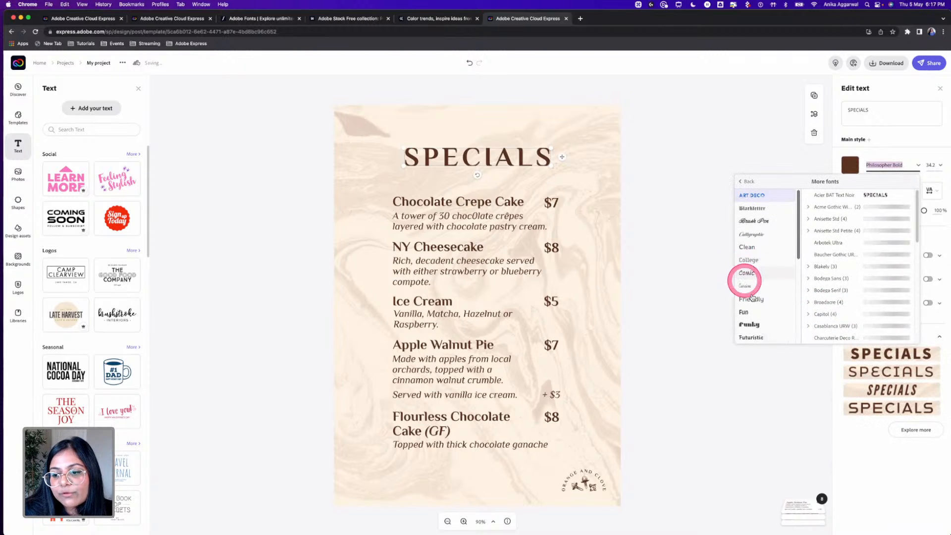
{"action": "left_click", "coordinate": [750, 337]}
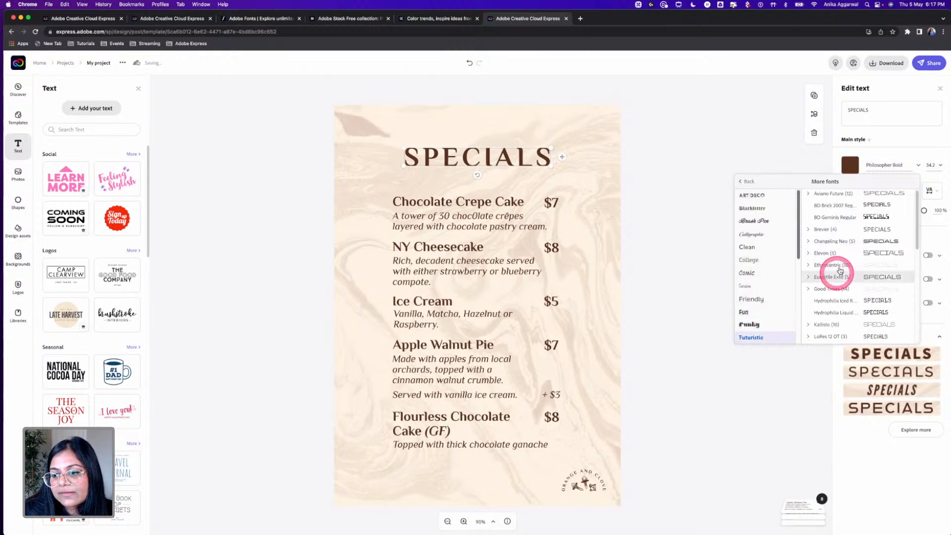
{"action": "scroll", "coordinate": [838, 276], "scroll_direction": "down", "scroll_amount": 1}
{"action": "scroll", "coordinate": [827, 296], "scroll_direction": "down", "scroll_amount": 1}
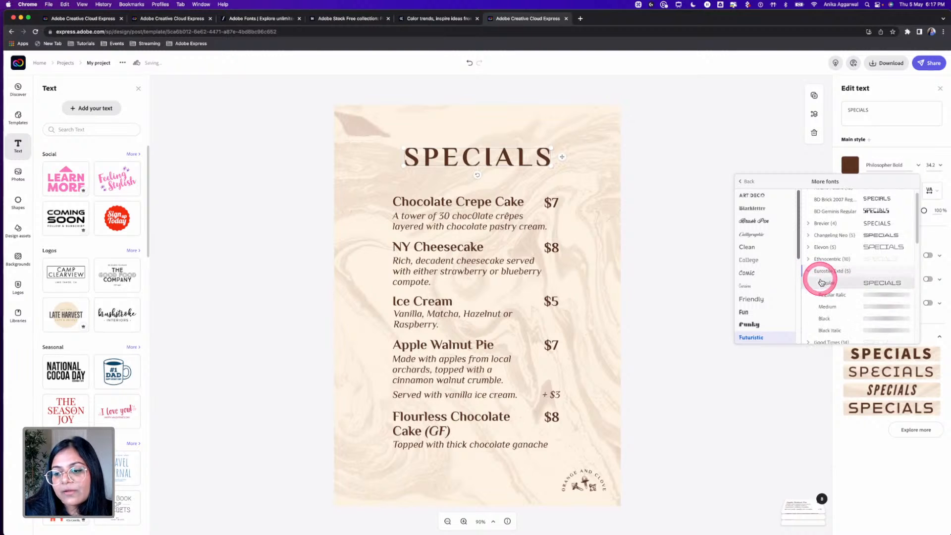
{"action": "scroll", "coordinate": [820, 280], "scroll_direction": "down", "scroll_amount": 2}
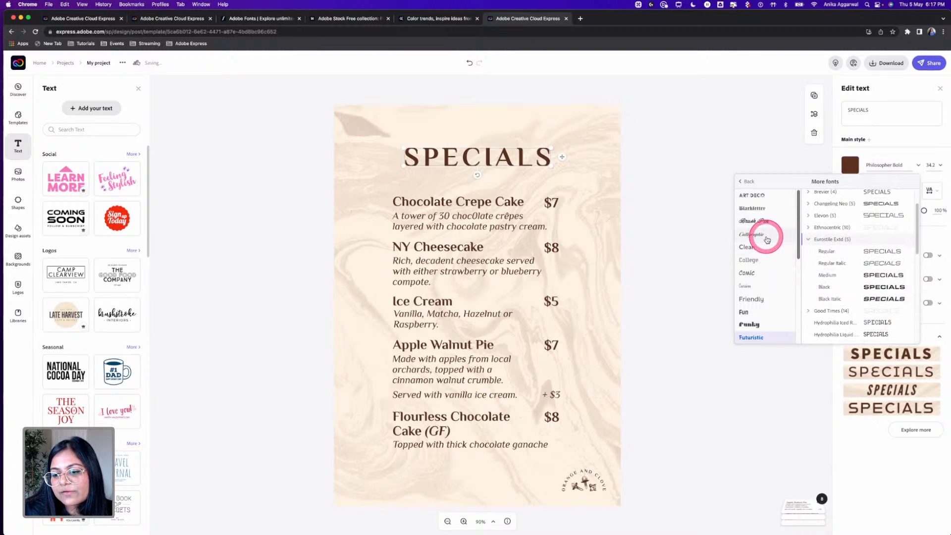
{"action": "left_click", "coordinate": [758, 248]}
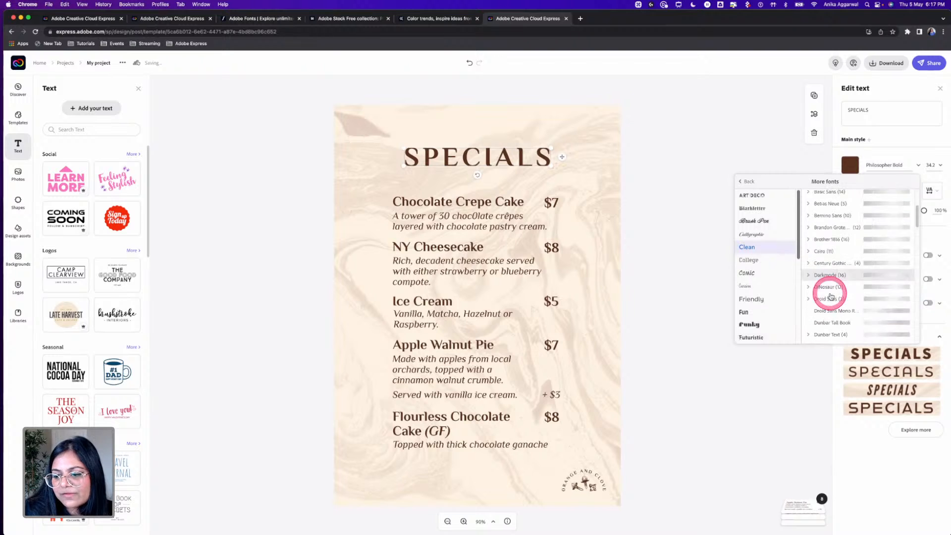
{"action": "scroll", "coordinate": [823, 273], "scroll_direction": "down", "scroll_amount": 1}
{"action": "left_click", "coordinate": [809, 228]}
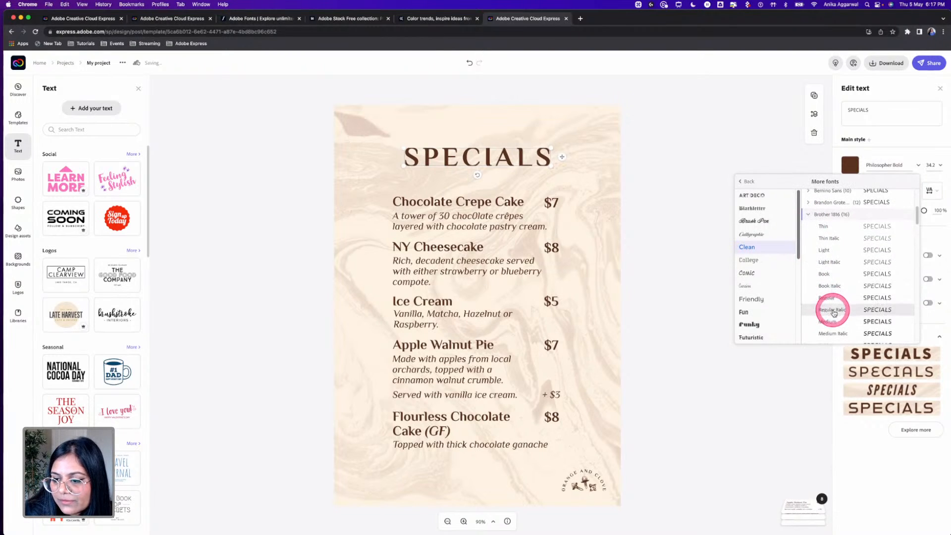
{"action": "scroll", "coordinate": [835, 324], "scroll_direction": "down", "scroll_amount": 3}
{"action": "scroll", "coordinate": [835, 327], "scroll_direction": "down", "scroll_amount": 4}
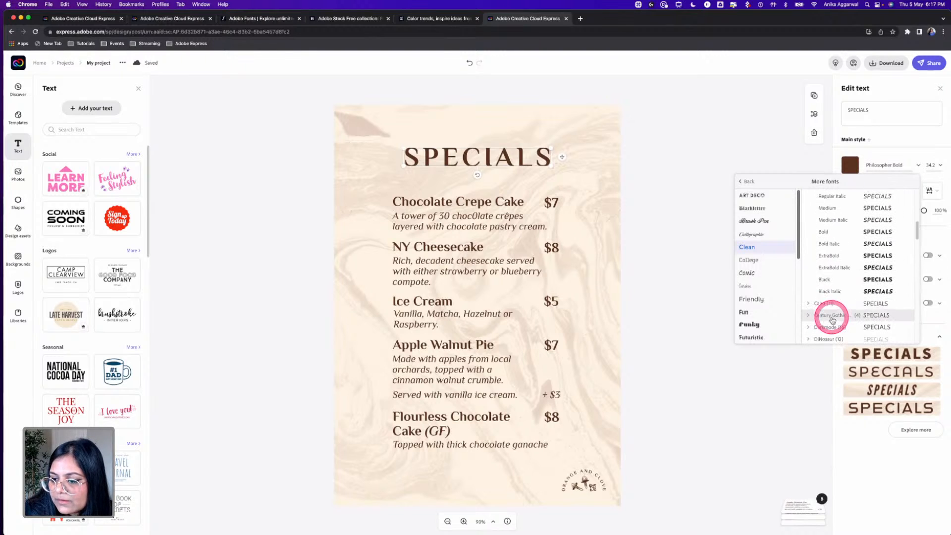
{"action": "left_click", "coordinate": [826, 286]}
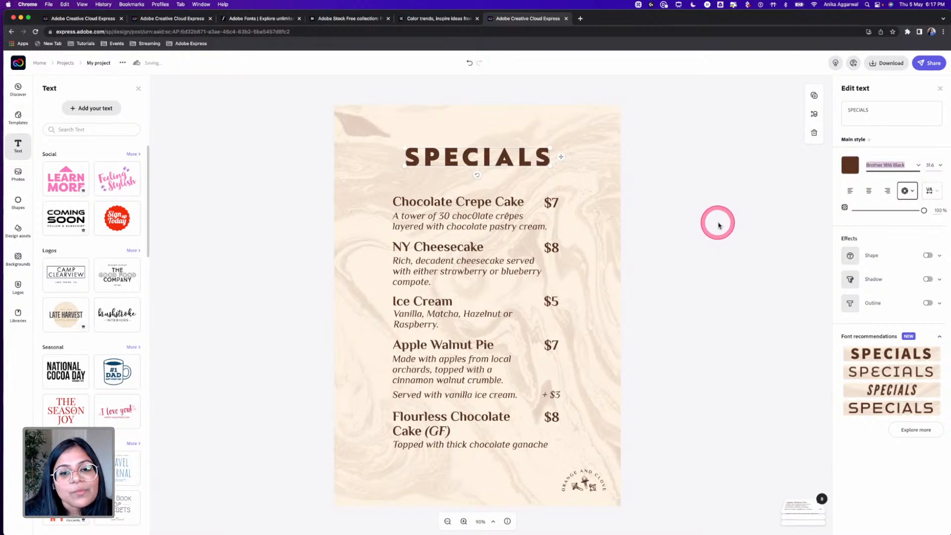
Reduce the SPECIALS heading's letter spacing to 9.
{"action": "left_click", "coordinate": [938, 187]}
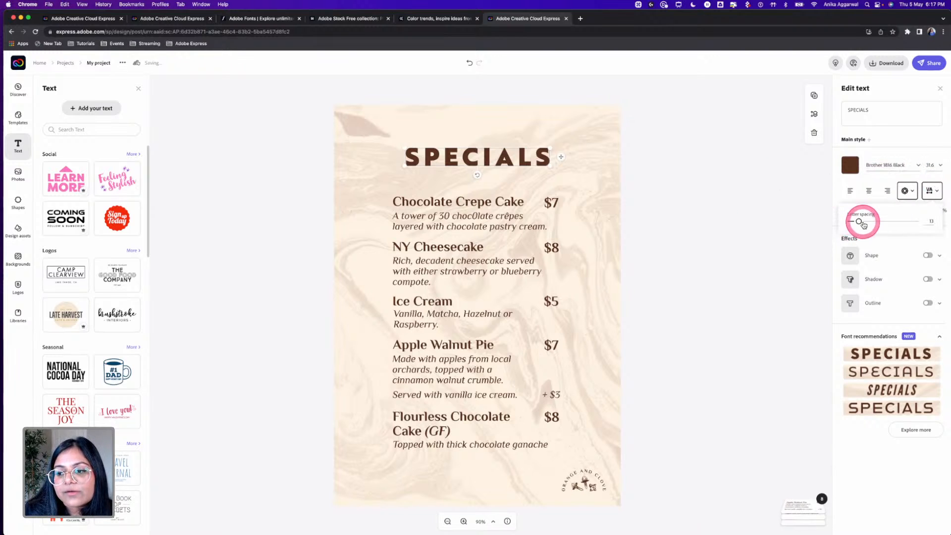
{"action": "left_click_drag", "start_coordinate": [859, 224], "coordinate": [856, 225]}
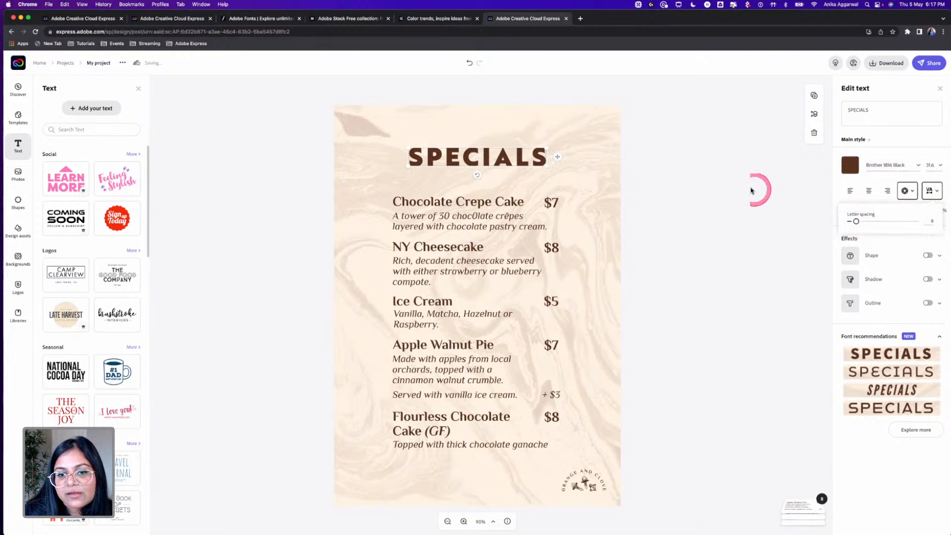
{"action": "left_click", "coordinate": [580, 192]}
Delete the marbled background image from the menu and look at the colour options for the plain background.
{"action": "left_click", "coordinate": [570, 156]}
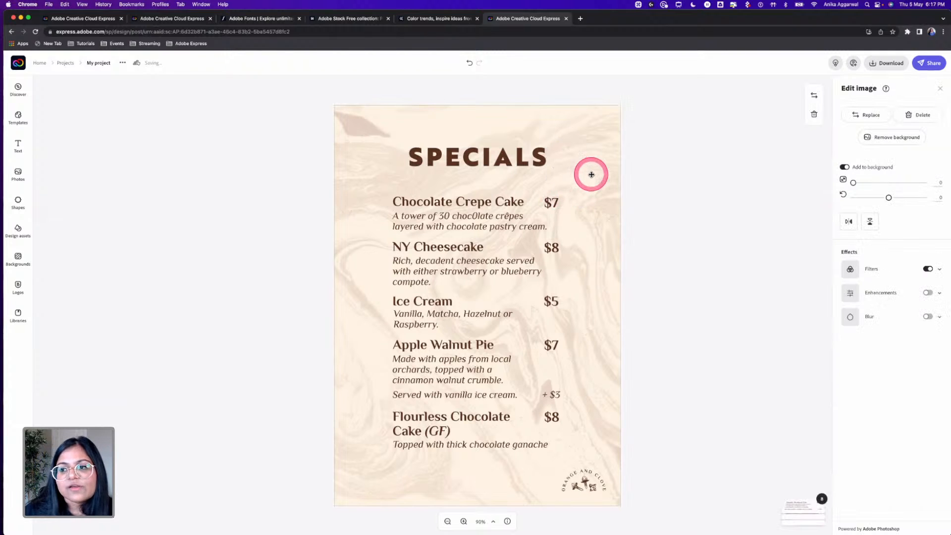
{"action": "left_click", "coordinate": [916, 119]}
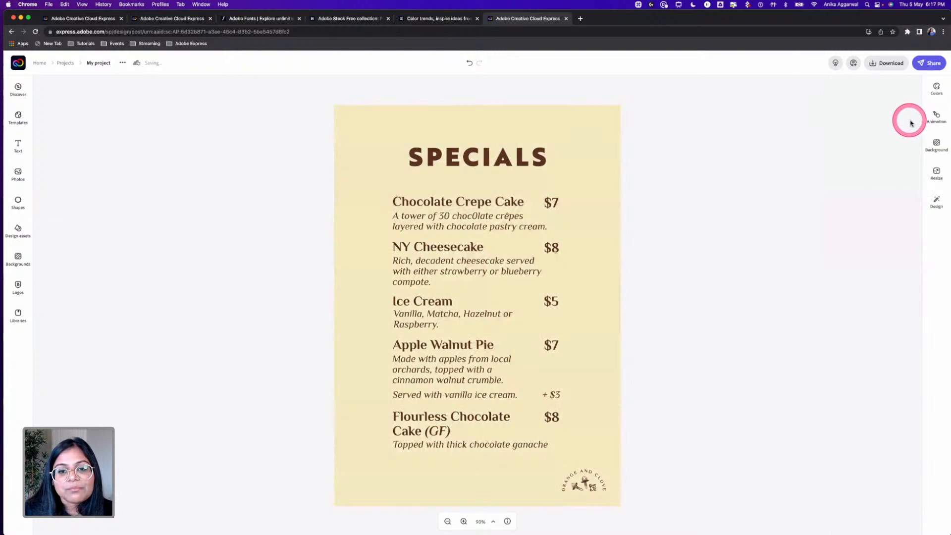
{"action": "left_click", "coordinate": [615, 144]}
{"action": "left_click", "coordinate": [851, 111]}
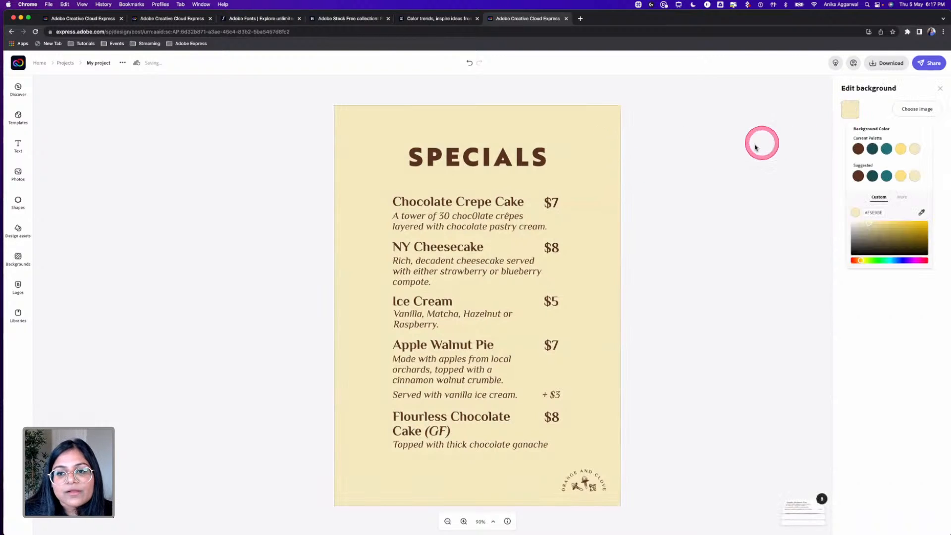
{"action": "left_click", "coordinate": [760, 142]}
Add the gold, dark purple and cream palette from the StarWars library, scaled down beside the logo at the menu's lower edge.
{"action": "left_click", "coordinate": [18, 313]}
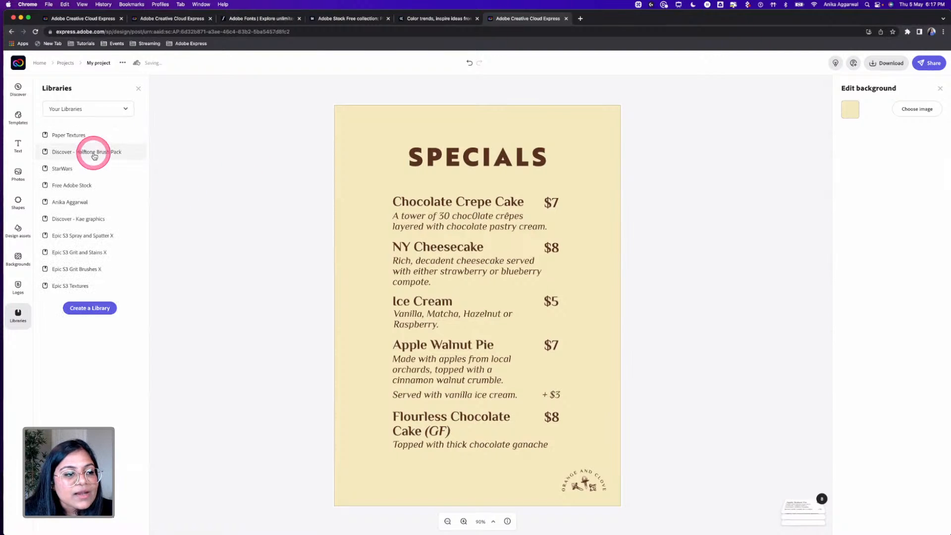
{"action": "left_click", "coordinate": [85, 167]}
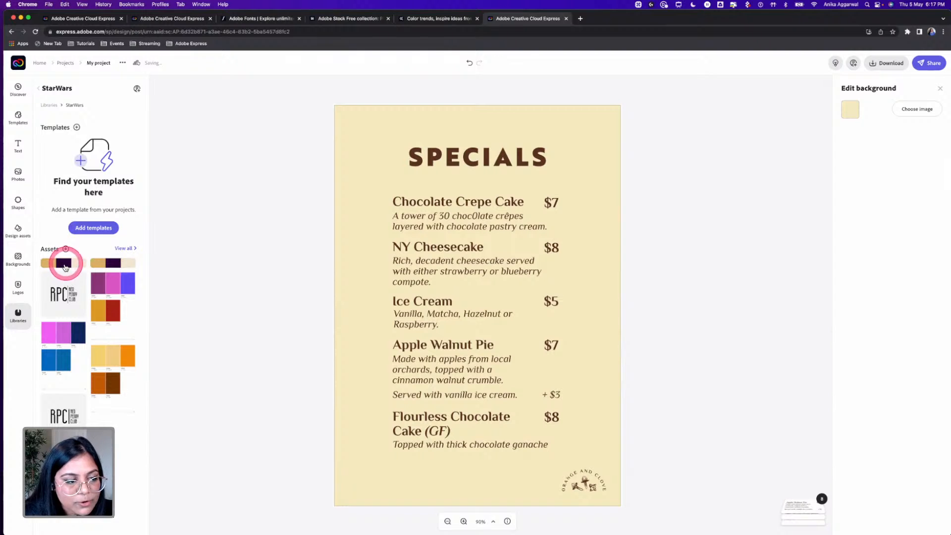
{"action": "left_click_drag", "start_coordinate": [65, 268], "coordinate": [484, 223]}
{"action": "left_click", "coordinate": [448, 459]}
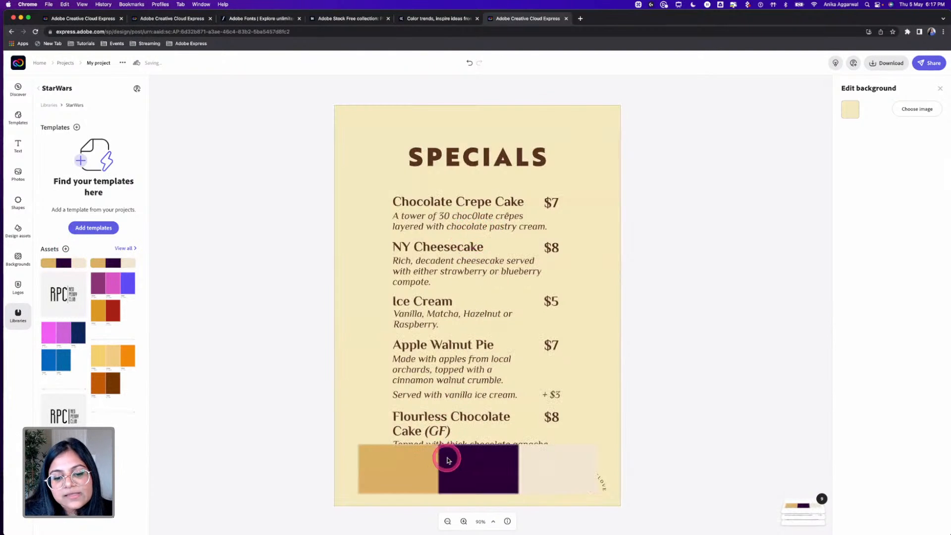
{"action": "left_click", "coordinate": [576, 460]}
{"action": "left_click_drag", "start_coordinate": [597, 446], "coordinate": [483, 468]}
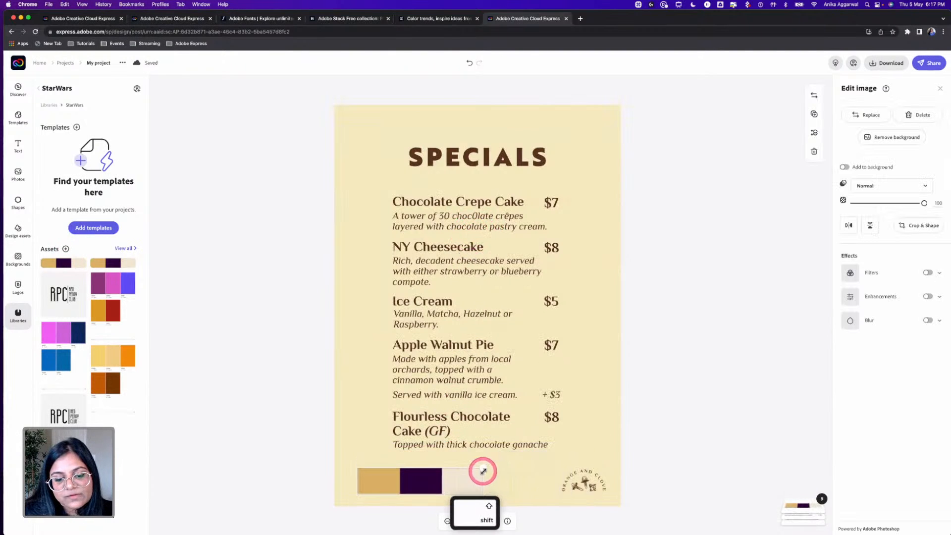
{"action": "left_click", "coordinate": [439, 478]}
{"action": "left_click", "coordinate": [598, 138]}
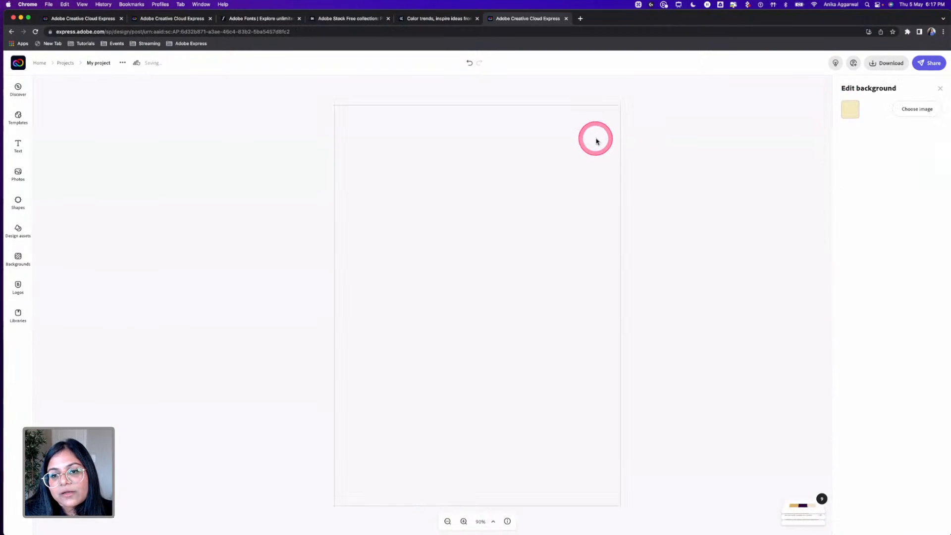
{"action": "left_click", "coordinate": [689, 144]}
{"action": "left_click", "coordinate": [605, 134]}
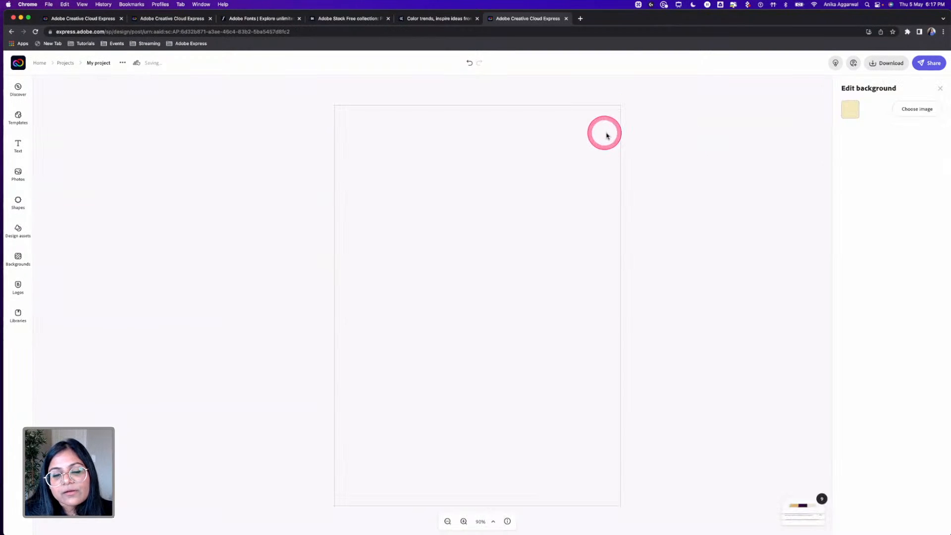
{"action": "left_click", "coordinate": [693, 161]}
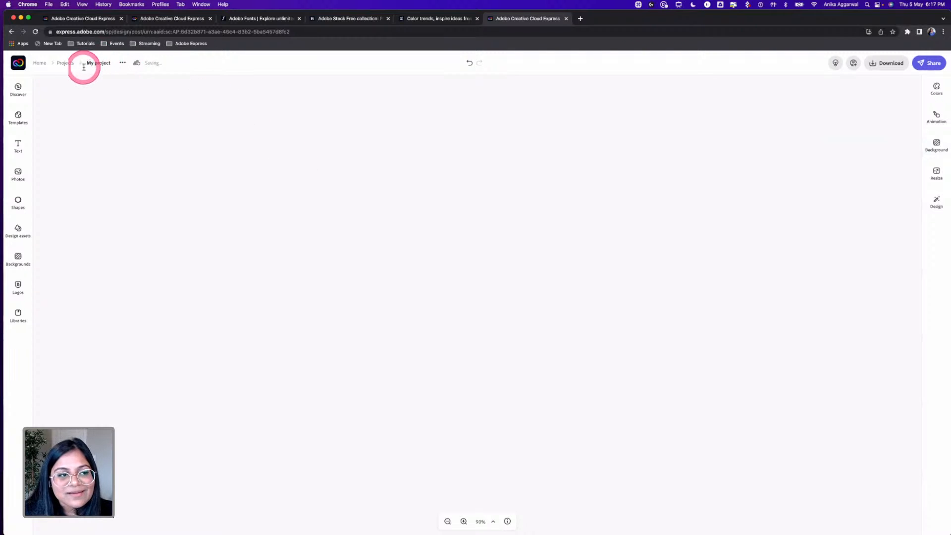
Leave the blank design for the Projects page and try reopening the SPECIALS menu project.
{"action": "left_click", "coordinate": [66, 66]}
{"action": "left_click", "coordinate": [497, 201]}
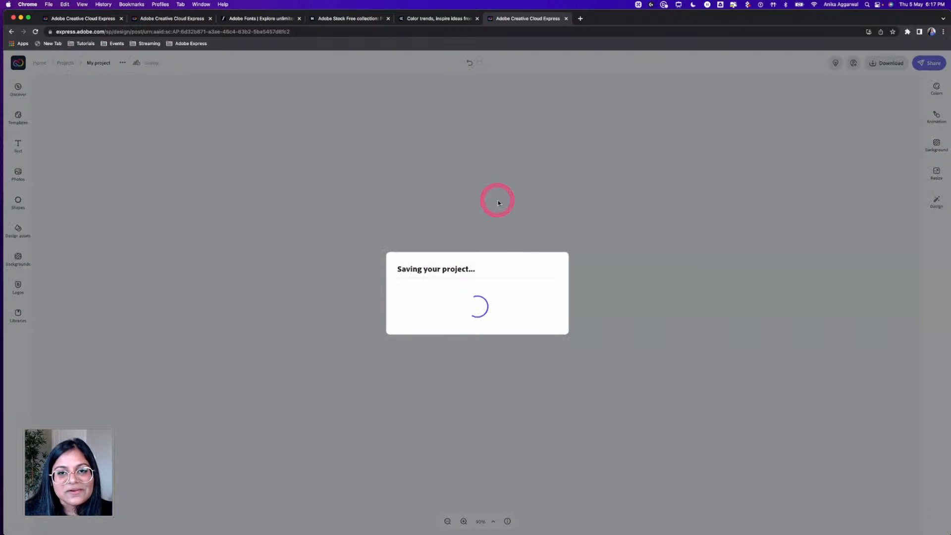
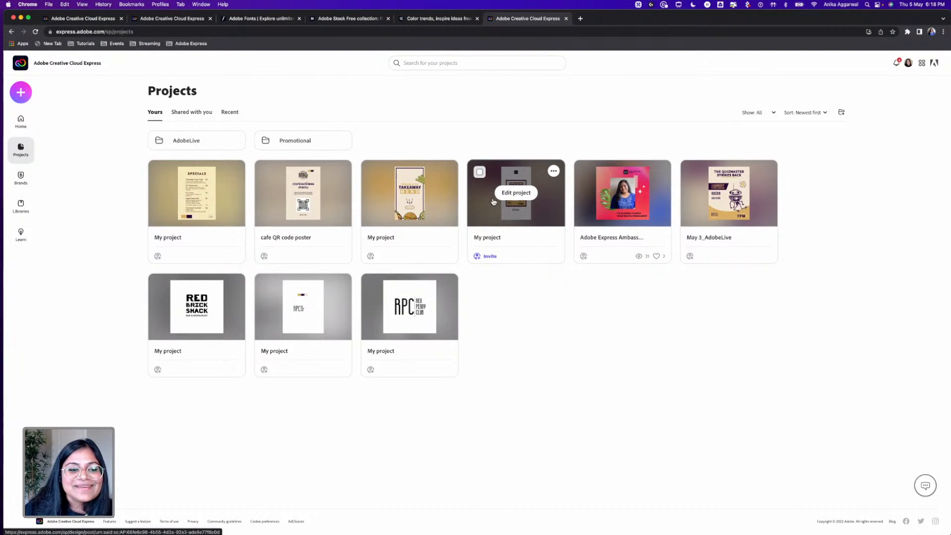
{"action": "left_click", "coordinate": [199, 195]}
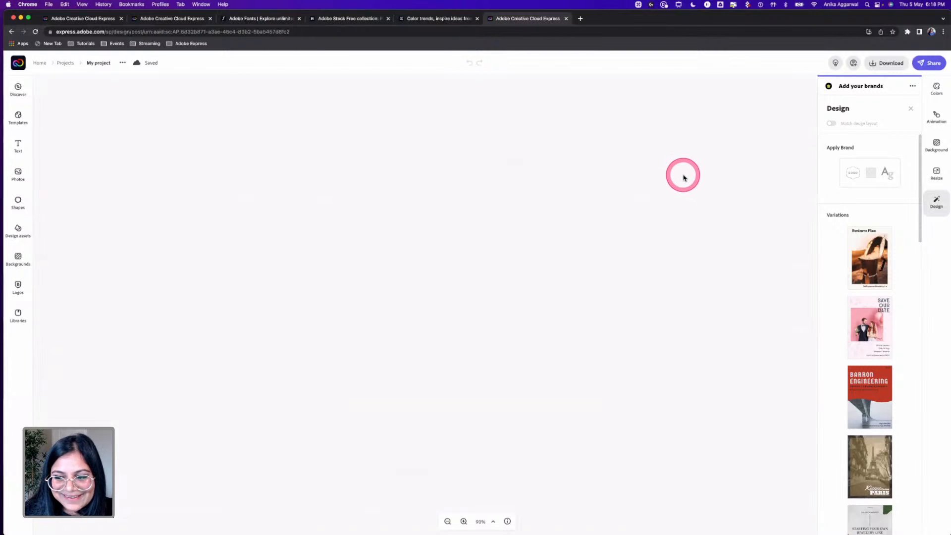
{"action": "left_click", "coordinate": [591, 170]}
{"action": "left_click", "coordinate": [349, 182]}
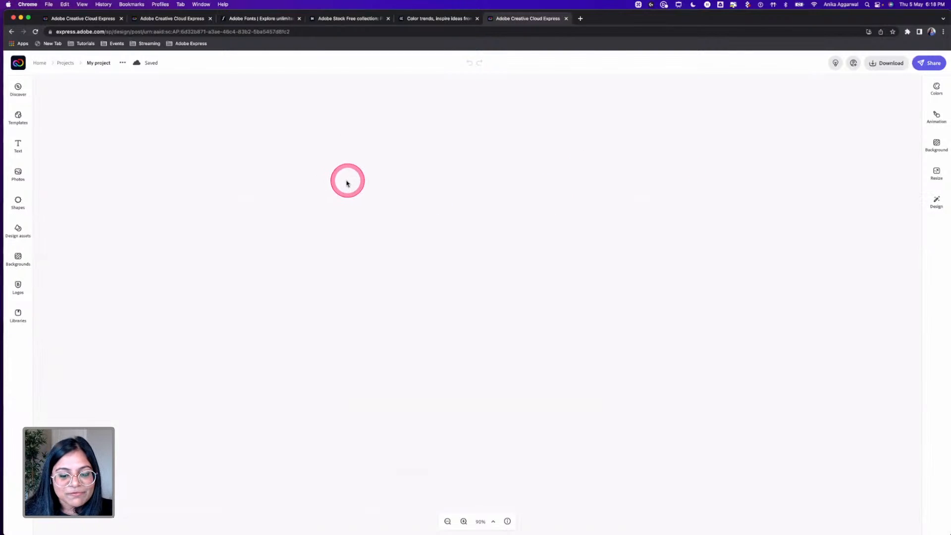
Load express.adobe.com in a new browser window, close the old window, and reopen the SPECIALS menu from Projects.
{"action": "left_click", "coordinate": [48, 5]}
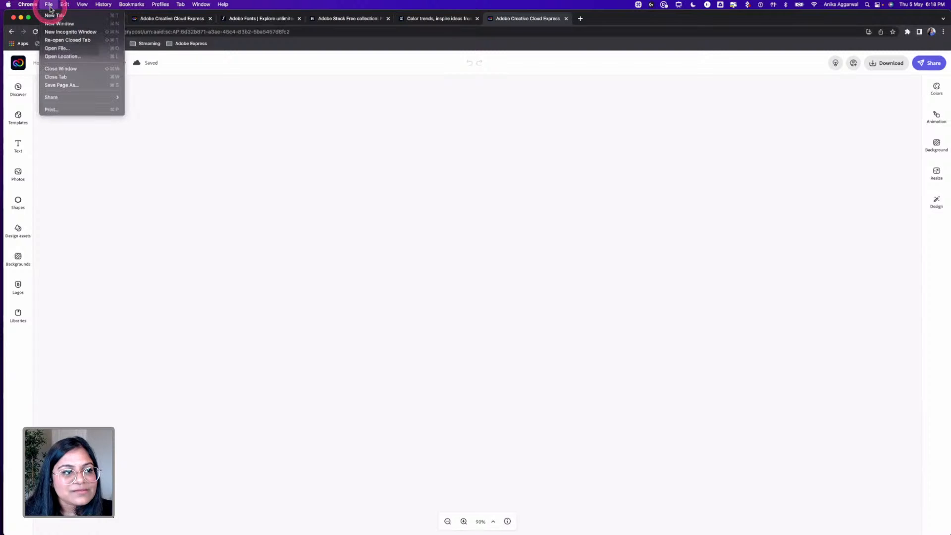
{"action": "left_click", "coordinate": [58, 24]}
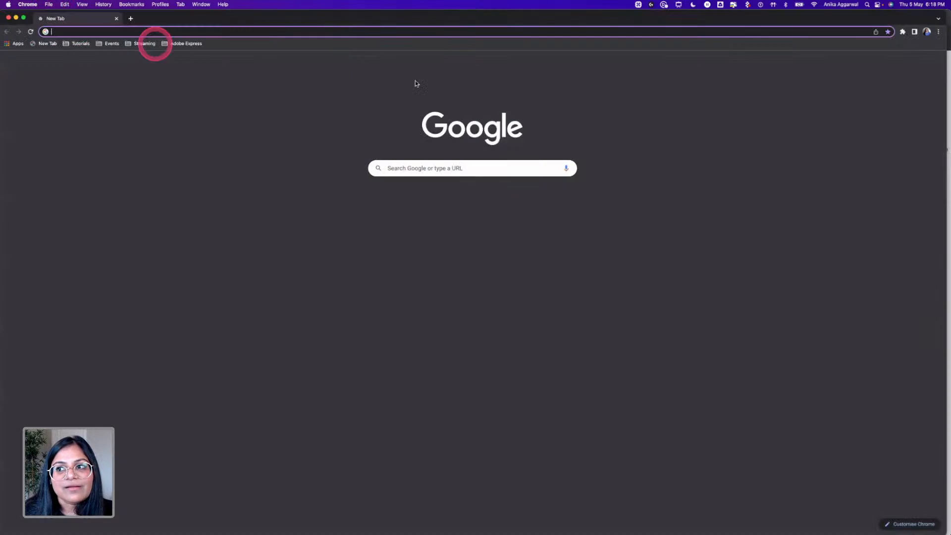
{"action": "type", "text": "express.adobe.com"}
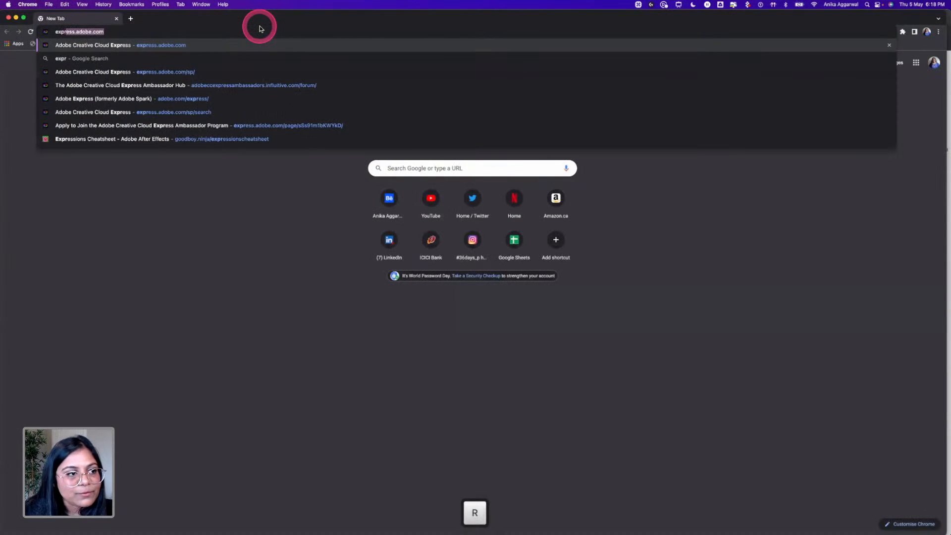
{"action": "key", "text": "Return"}
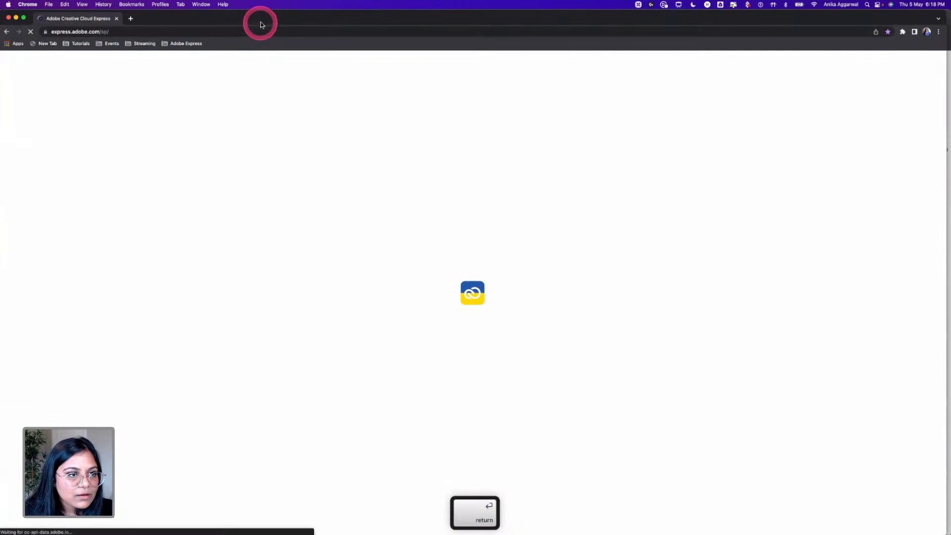
{"action": "left_click", "coordinate": [15, 148]}
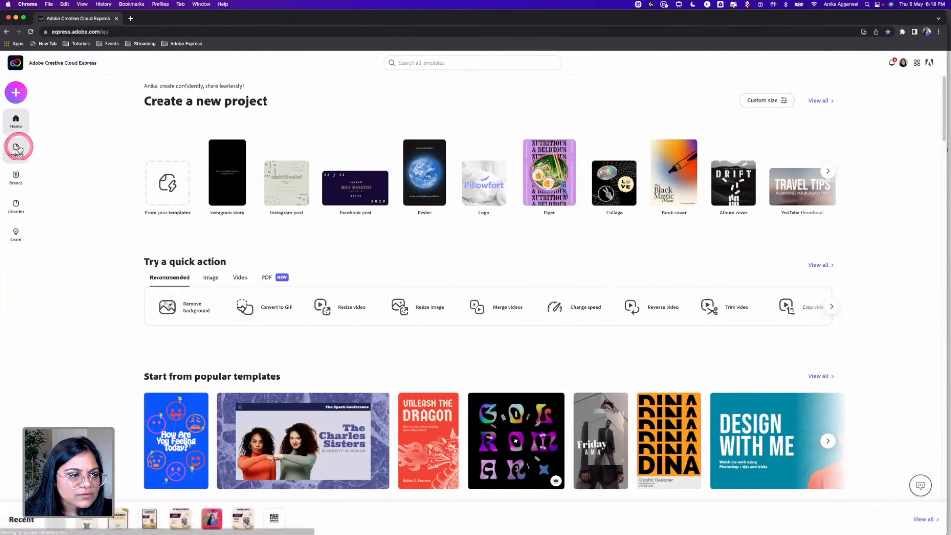
{"action": "left_click_drag", "start_coordinate": [158, 21], "coordinate": [146, 68]}
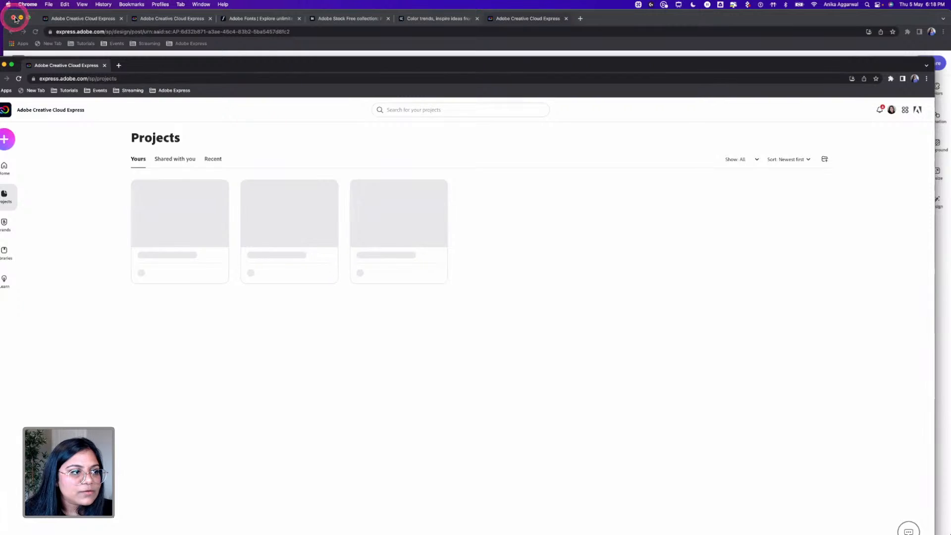
{"action": "left_click", "coordinate": [14, 18]}
{"action": "left_click_drag", "start_coordinate": [278, 54], "coordinate": [300, 5]}
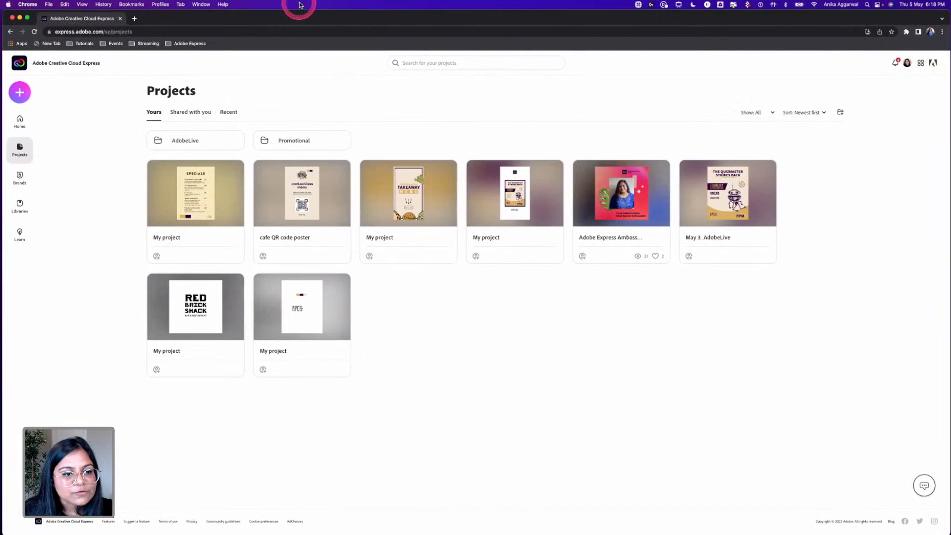
{"action": "left_click", "coordinate": [203, 201]}
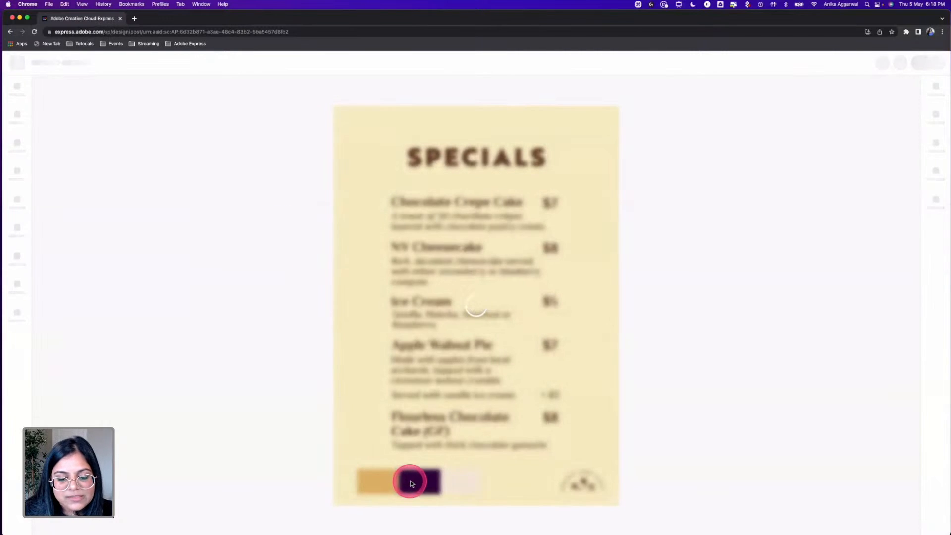
Recolour the menu background with the cream sampled from the palette image.
{"action": "left_click", "coordinate": [565, 166]}
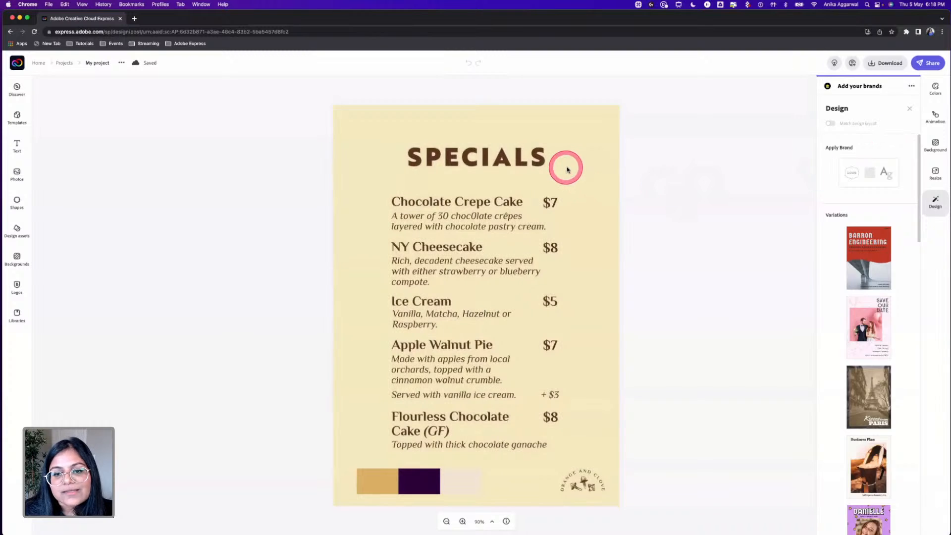
{"action": "left_click", "coordinate": [848, 111]}
{"action": "left_click", "coordinate": [922, 210]}
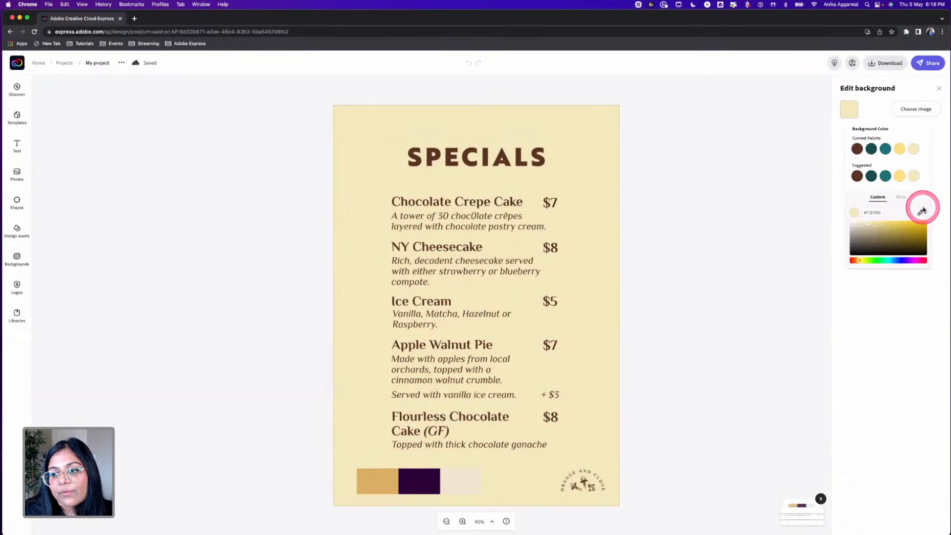
{"action": "left_click", "coordinate": [449, 478]}
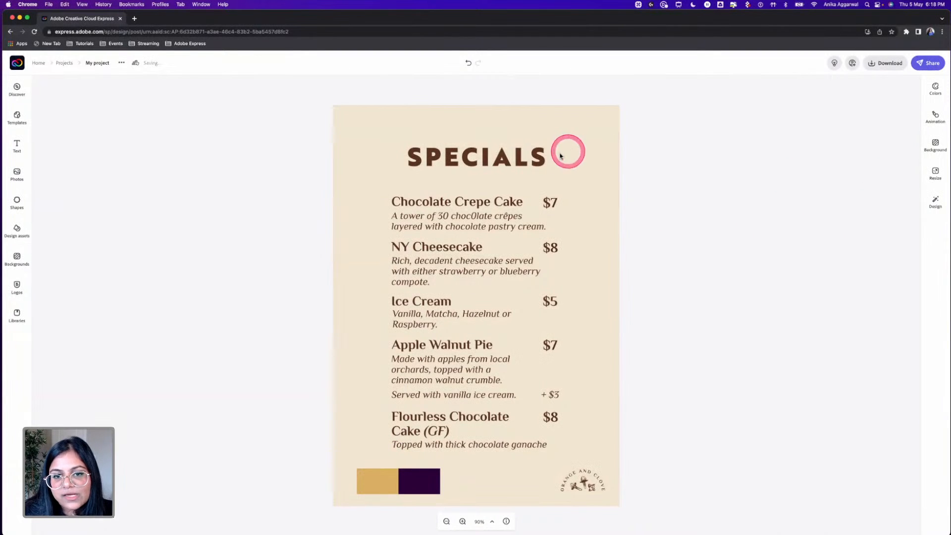
Recolour the SPECIALS heading with the dark purple sampled from the palette image.
{"action": "left_click", "coordinate": [544, 156]}
{"action": "left_click", "coordinate": [850, 167]}
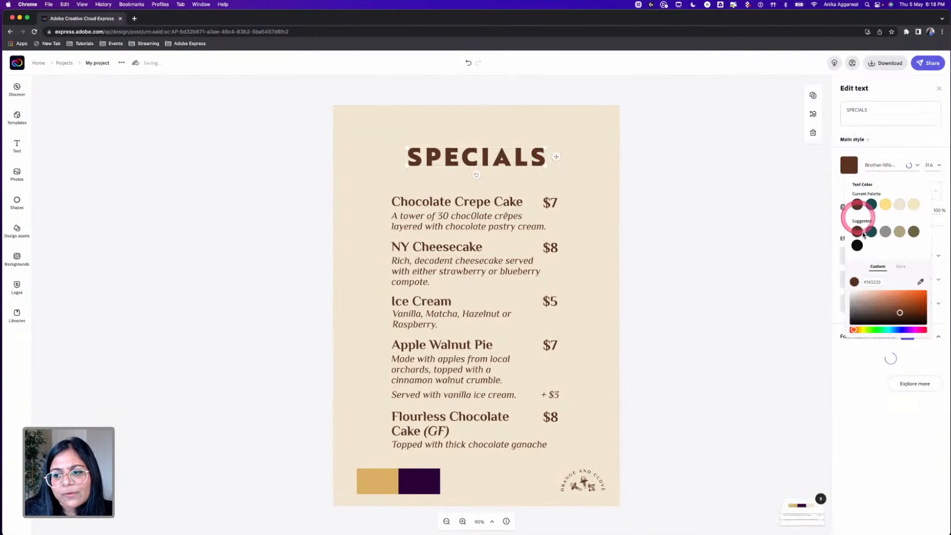
{"action": "left_click", "coordinate": [422, 482]}
{"action": "left_click", "coordinate": [393, 474]}
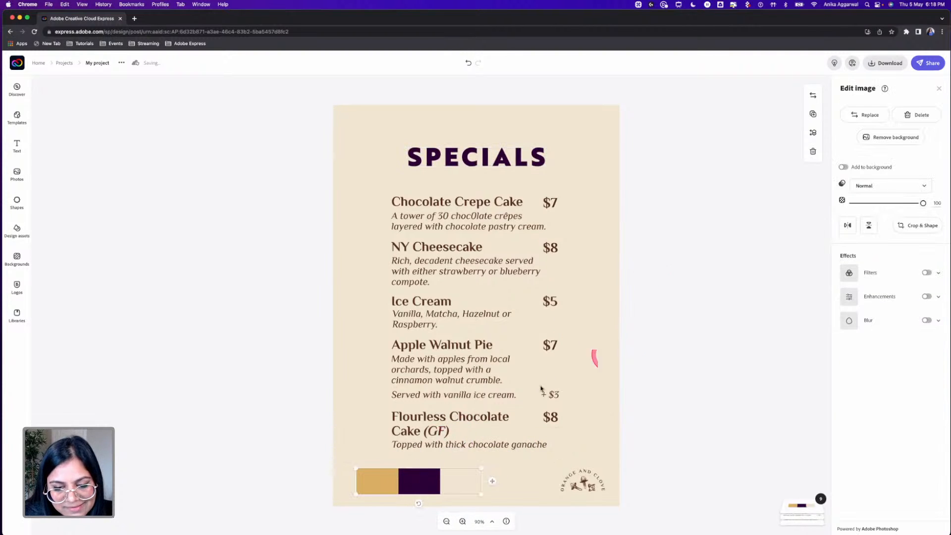
{"action": "left_click", "coordinate": [669, 268]}
Search the shapes for "star" and add a solid five-pointed star to the menu.
{"action": "left_click", "coordinate": [18, 201]}
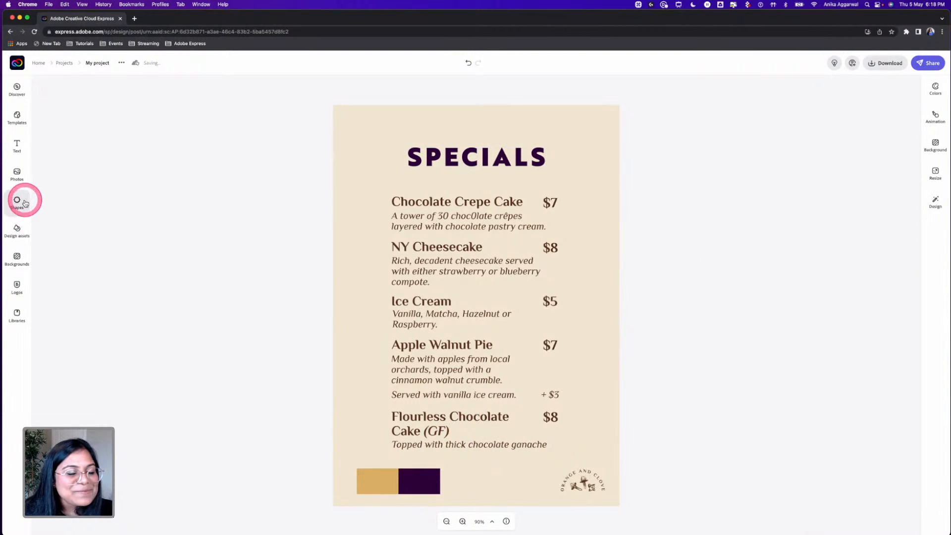
{"action": "left_click", "coordinate": [85, 108]}
{"action": "type", "text": "star"}
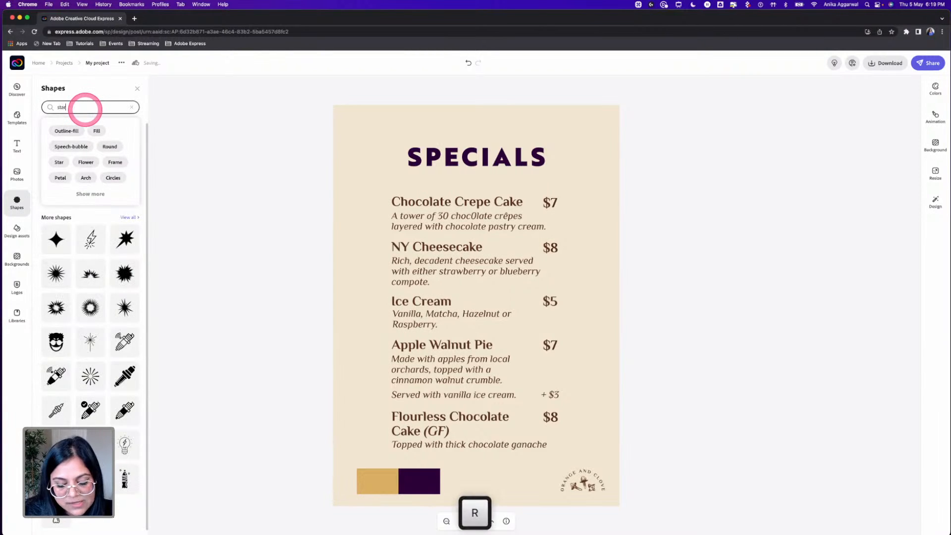
{"action": "key", "text": "Return"}
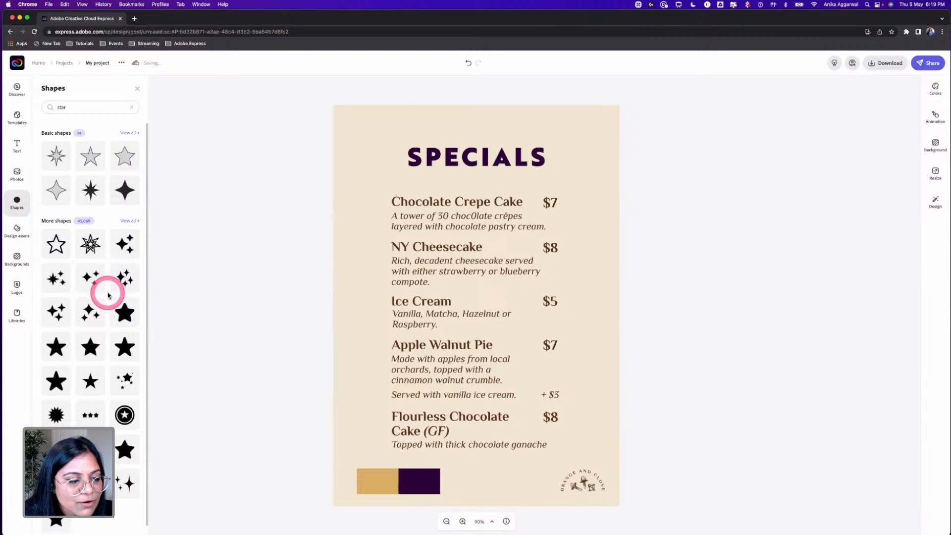
{"action": "scroll", "coordinate": [118, 355], "scroll_direction": "down", "scroll_amount": 1}
{"action": "left_click", "coordinate": [93, 345]}
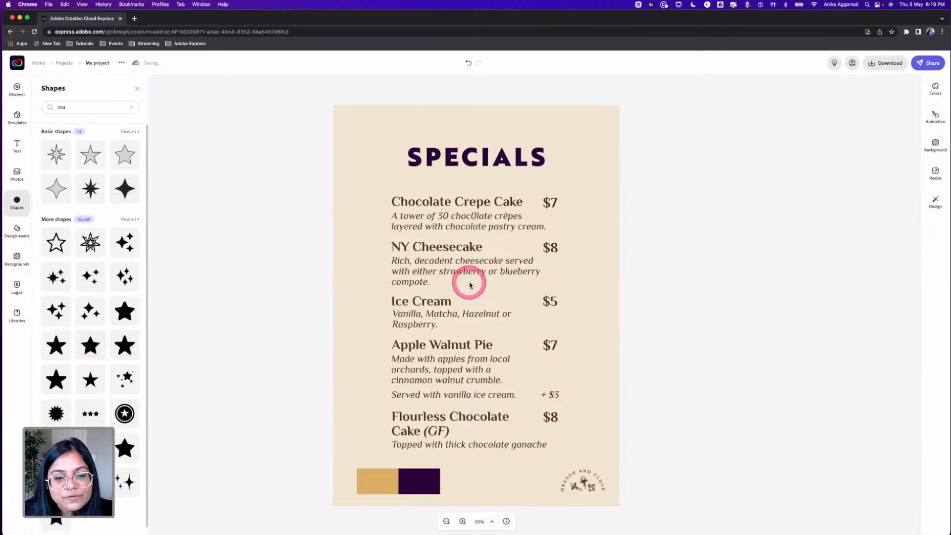
Recolour the star with the gold sampled from the palette image, and delete the palette image.
{"action": "left_click", "coordinate": [463, 446]}
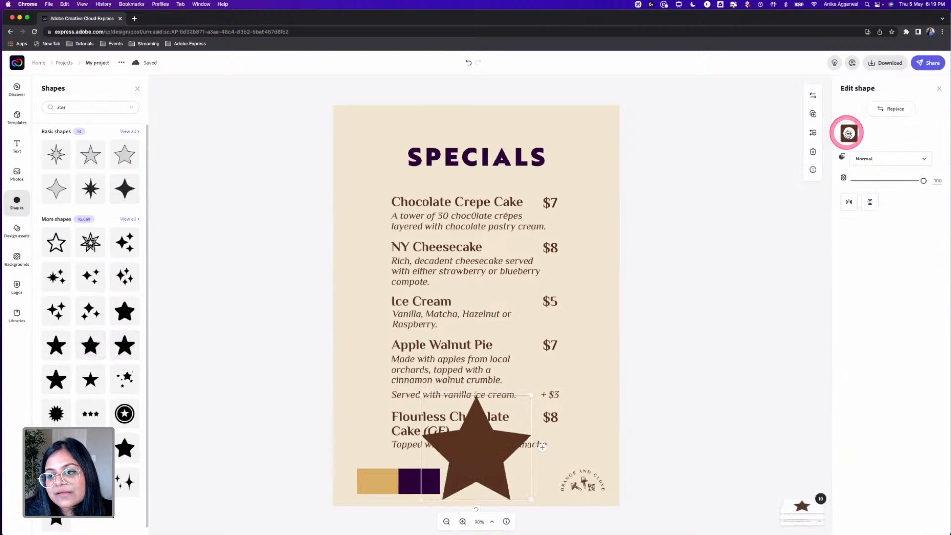
{"action": "left_click", "coordinate": [849, 134]}
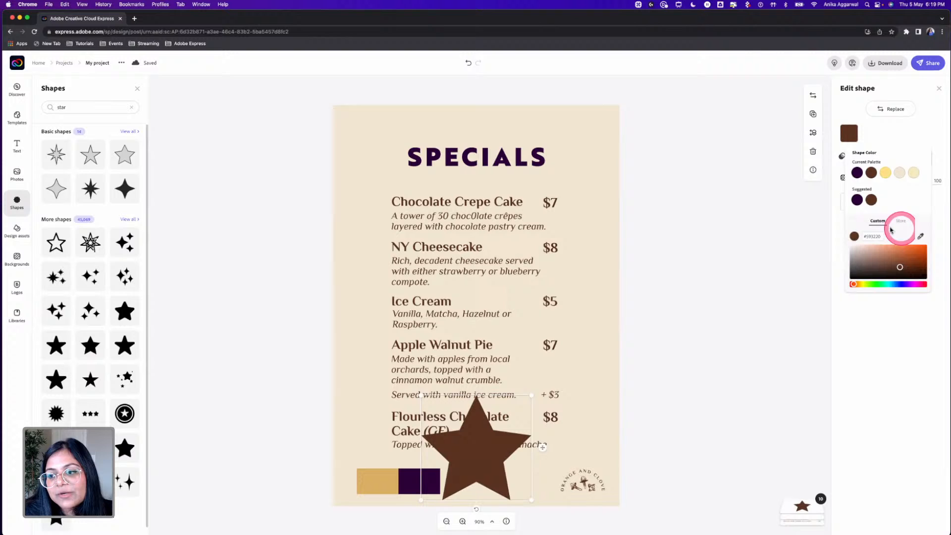
{"action": "left_click", "coordinate": [375, 489]}
{"action": "left_click", "coordinate": [374, 470]}
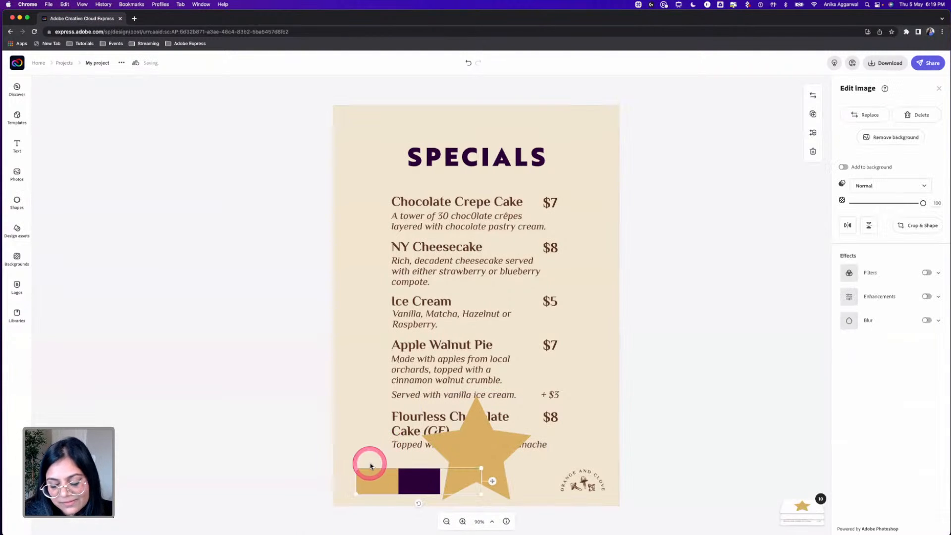
{"action": "key", "text": "BackSpace"}
Shrink the gold star to a small icon beneath the SPECIALS heading and duplicate it into a horizontal row of five stars.
{"action": "left_click", "coordinate": [501, 446]}
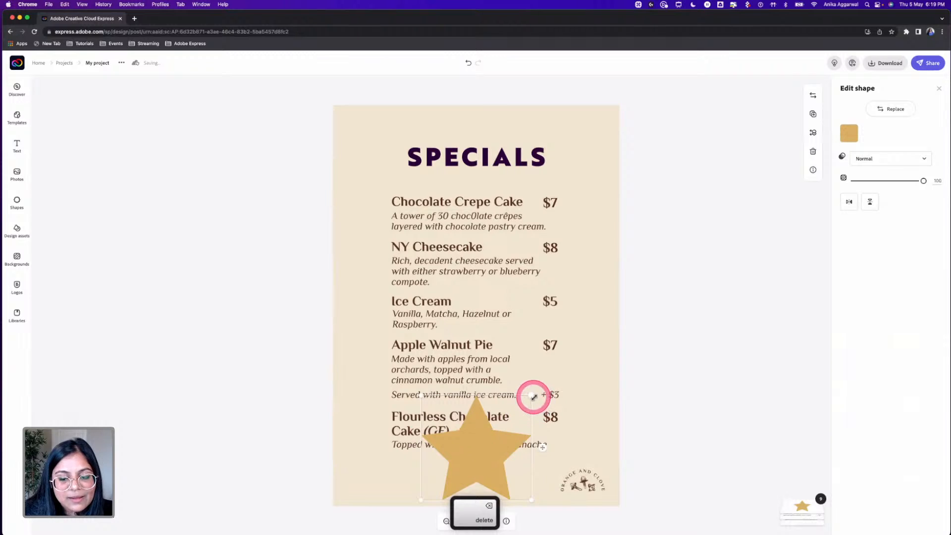
{"action": "left_click_drag", "start_coordinate": [533, 396], "coordinate": [428, 187]}
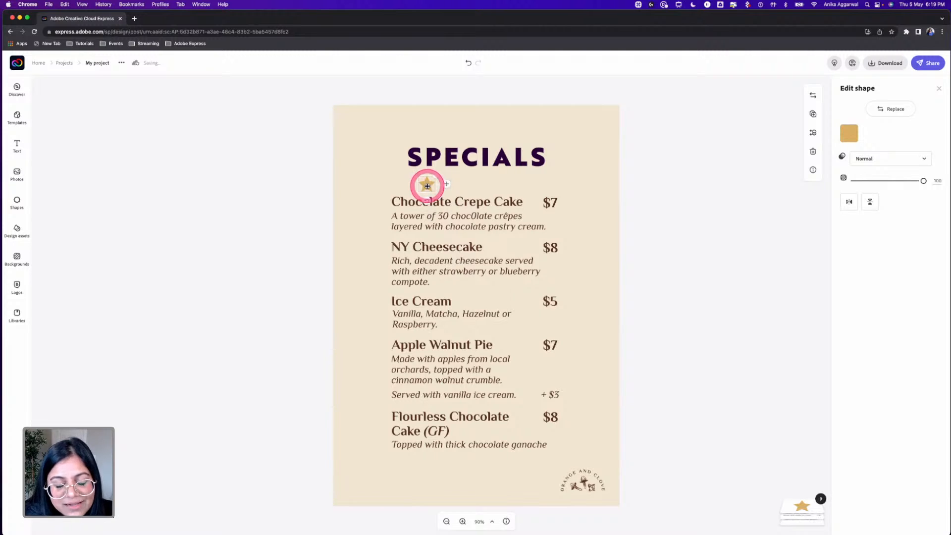
{"action": "key", "text": "alt"}
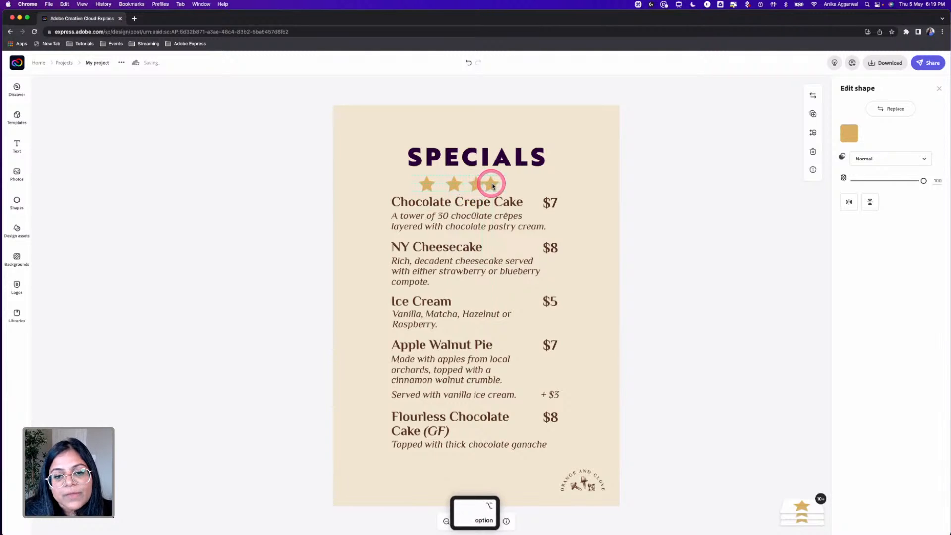
{"action": "left_click_drag", "start_coordinate": [484, 190], "coordinate": [521, 184]}
Group the five gold stars and nudge the row slightly up towards the SPECIALS heading.
{"action": "left_click", "coordinate": [499, 182], "text": "shift"}
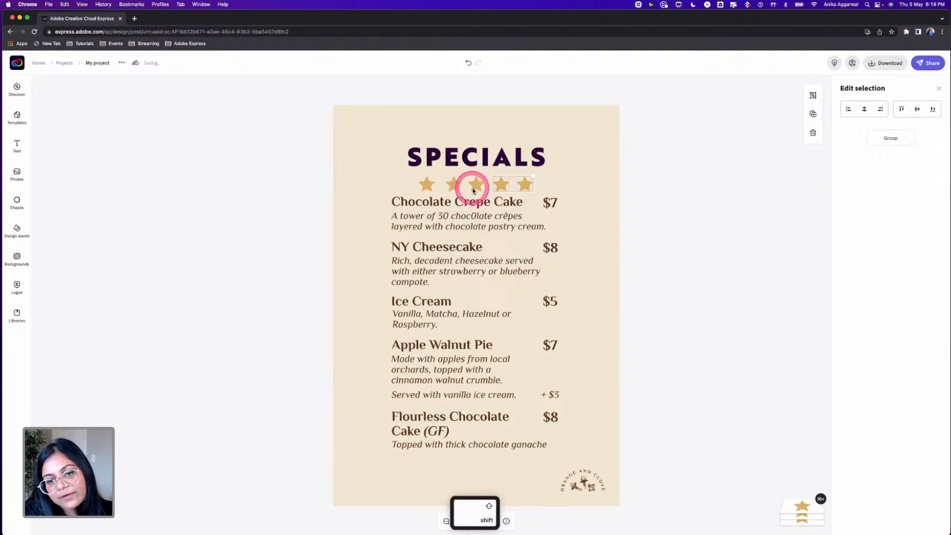
{"action": "left_click", "coordinate": [430, 187], "text": "shift"}
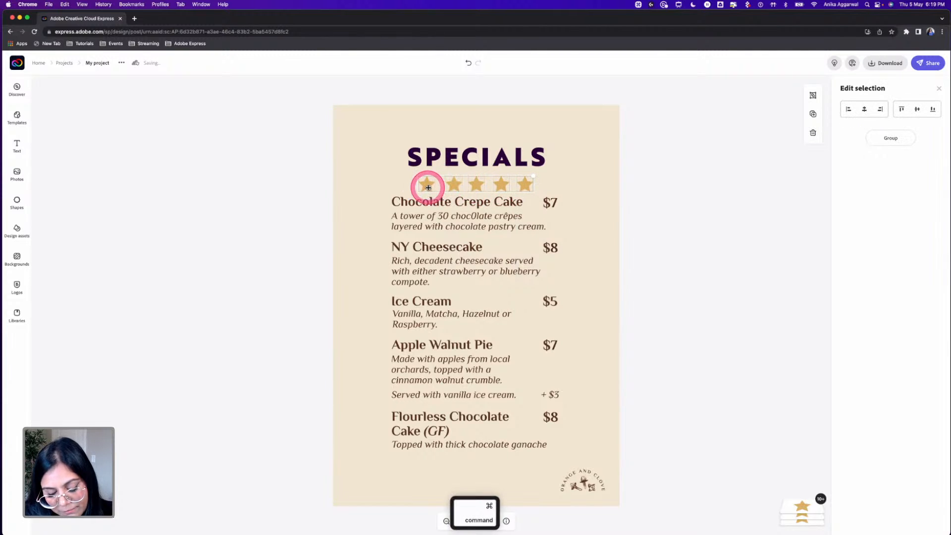
{"action": "key", "text": "super+g"}
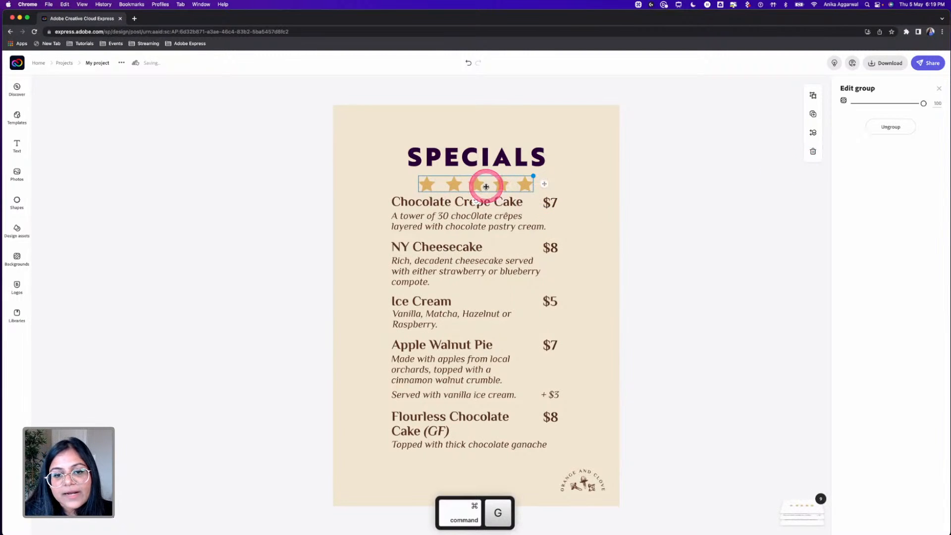
{"action": "left_click_drag", "start_coordinate": [482, 184], "coordinate": [485, 186]}
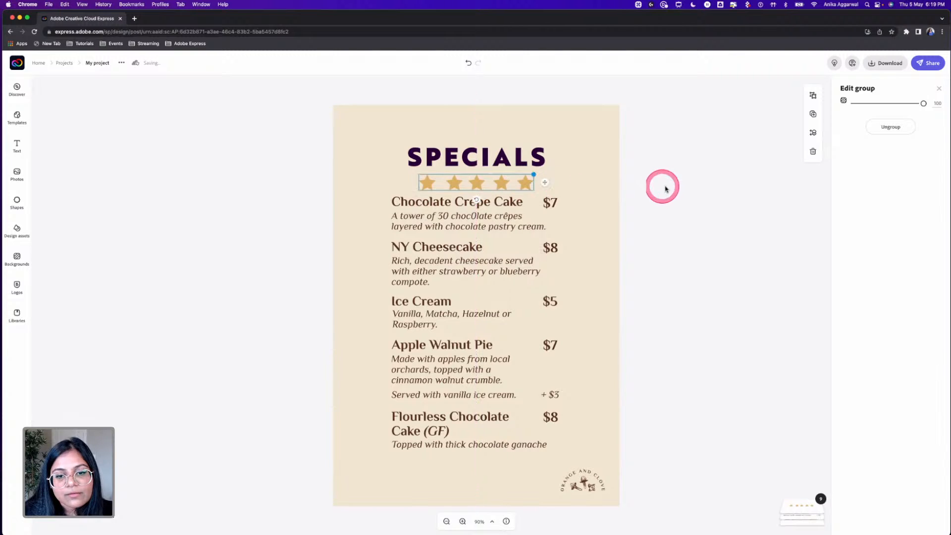
Scale the star row down so it is clearly narrower than the SPECIALS heading above it.
{"action": "left_click", "coordinate": [665, 187]}
{"action": "left_click", "coordinate": [486, 185]}
{"action": "left_click_drag", "start_coordinate": [531, 179], "coordinate": [471, 185]}
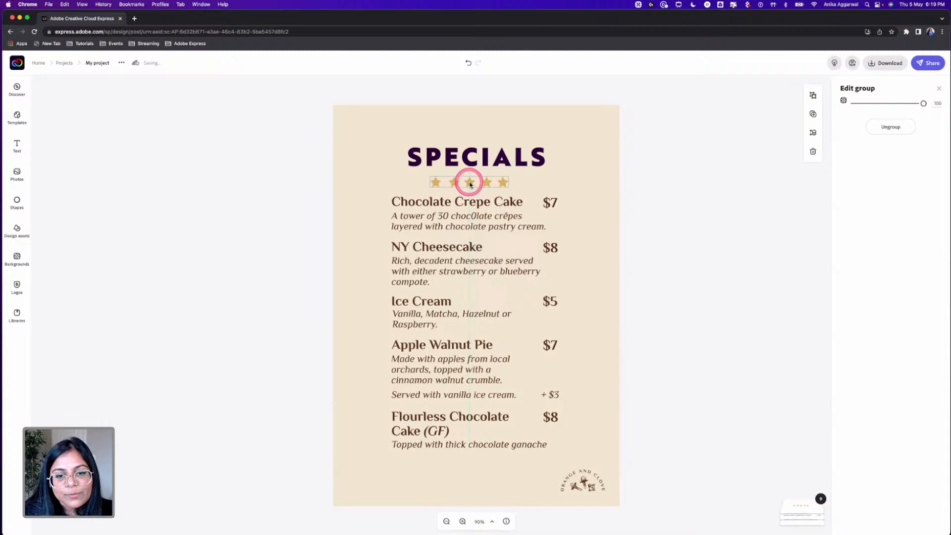
{"action": "left_click", "coordinate": [637, 204]}
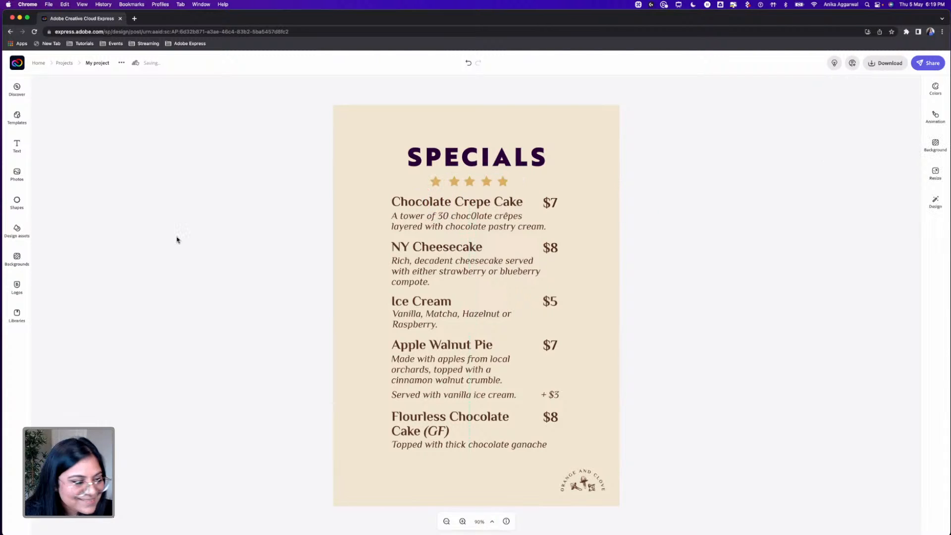
Ungroup the Chocolate Crepe Cake item and rename its title as "Blue Milk Pancakes".
{"action": "left_click", "coordinate": [426, 206]}
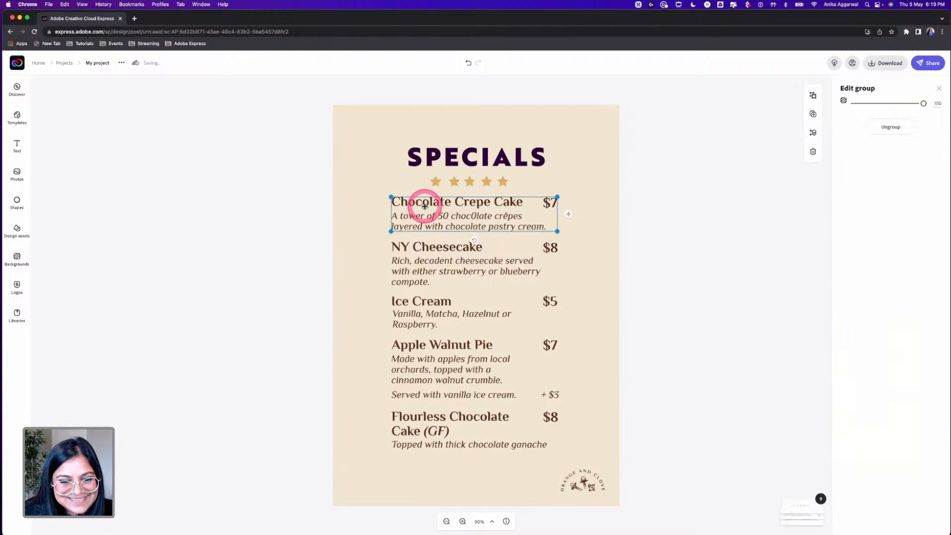
{"action": "left_click", "coordinate": [877, 126]}
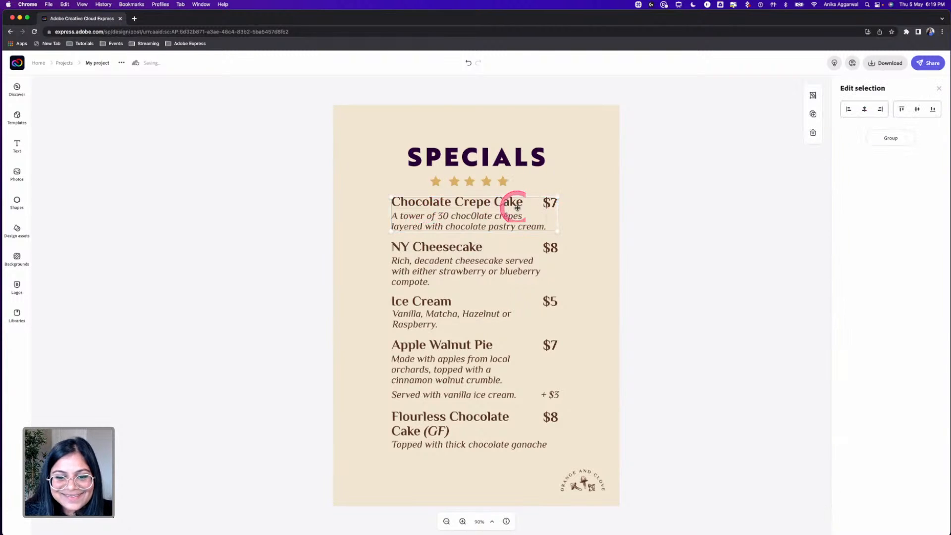
{"action": "left_click", "coordinate": [483, 208]}
{"action": "left_click", "coordinate": [861, 110]}
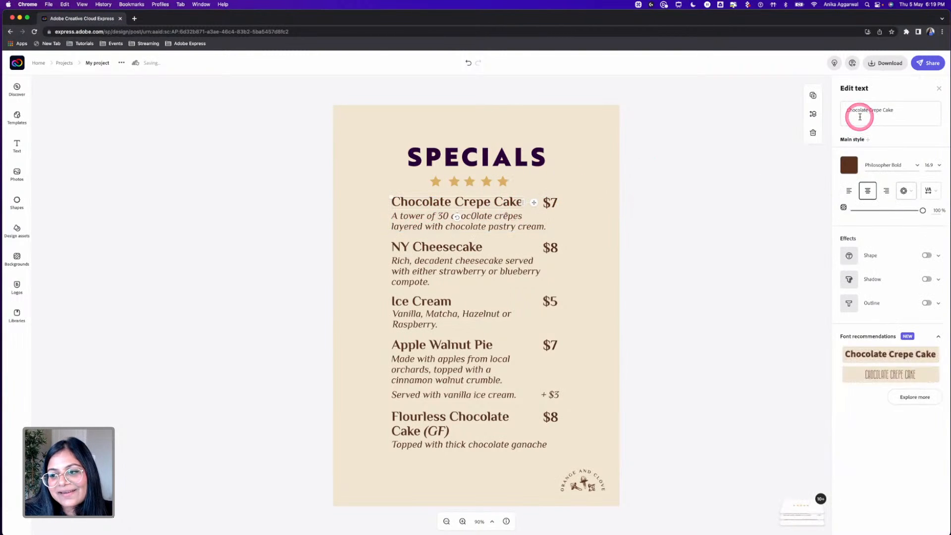
{"action": "type", "text": "Bl"}
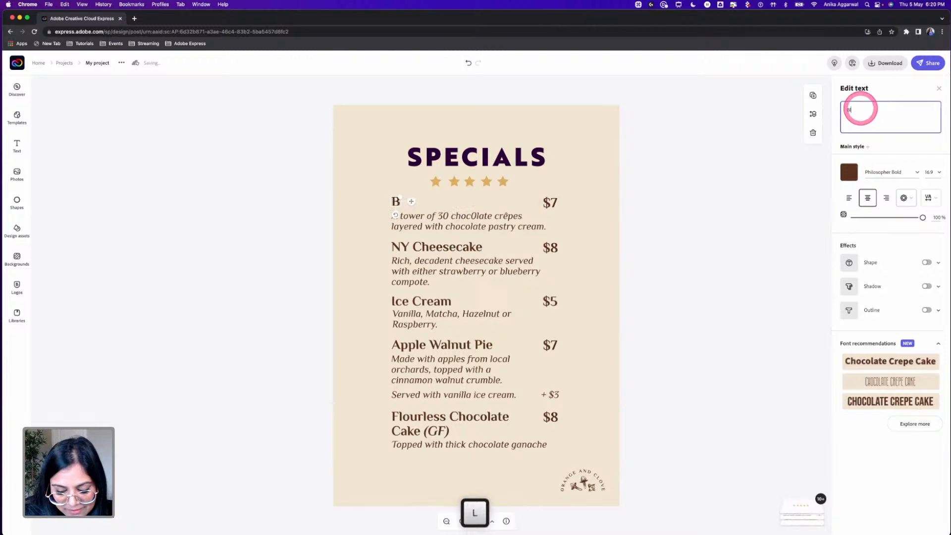
{"action": "type", "text": "ue Milk Pancakes"}
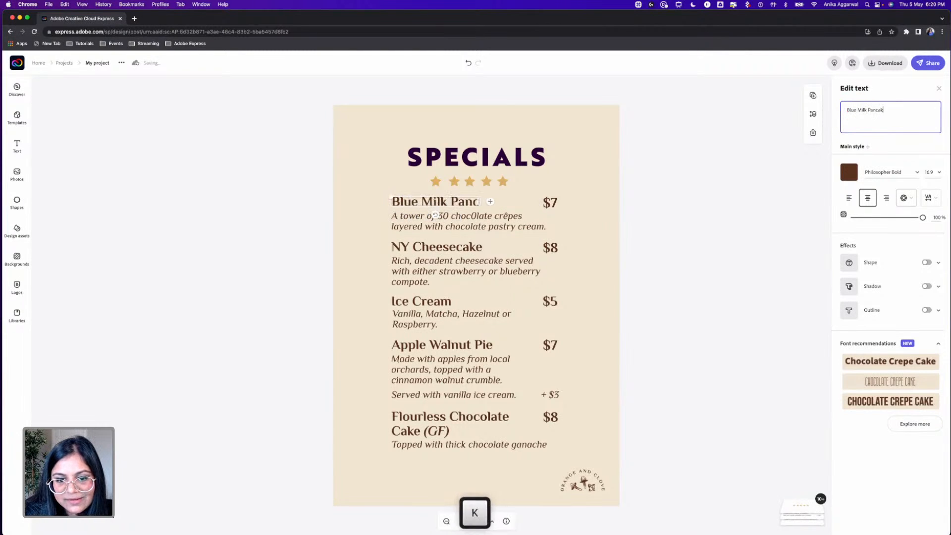
{"action": "left_click", "coordinate": [716, 260]}
Replace the Blue Milk Pancakes description with the copied text "Cut into circular slices with bubbles on the top ($16)".
{"action": "left_click", "coordinate": [436, 218]}
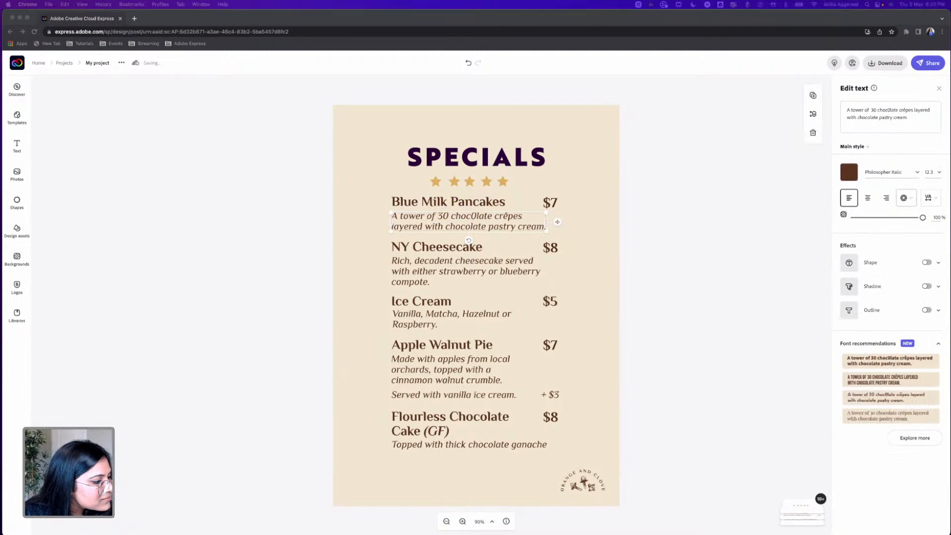
{"action": "key", "text": "super+c"}
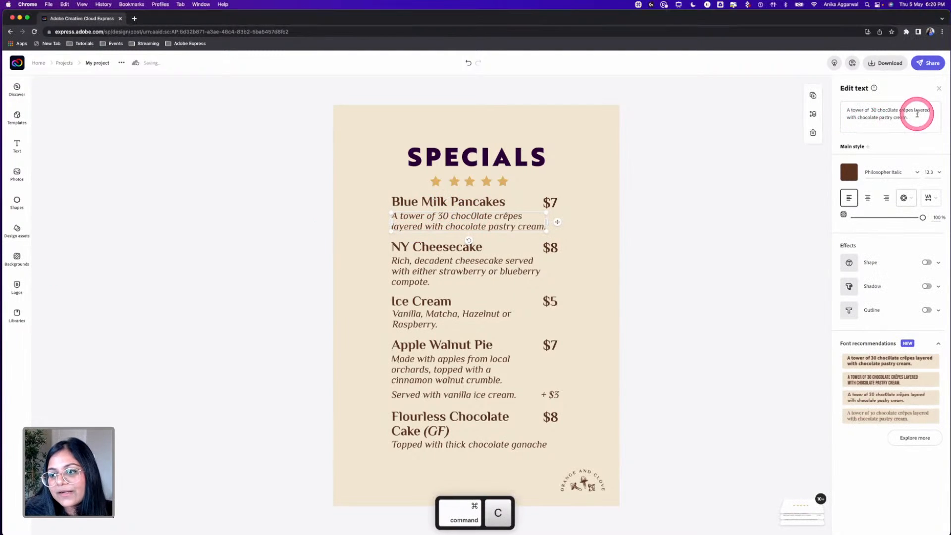
{"action": "left_click_drag", "start_coordinate": [904, 117], "coordinate": [841, 112]}
{"action": "key", "text": "super+v"}
{"action": "left_click_drag", "start_coordinate": [924, 122], "coordinate": [857, 110]}
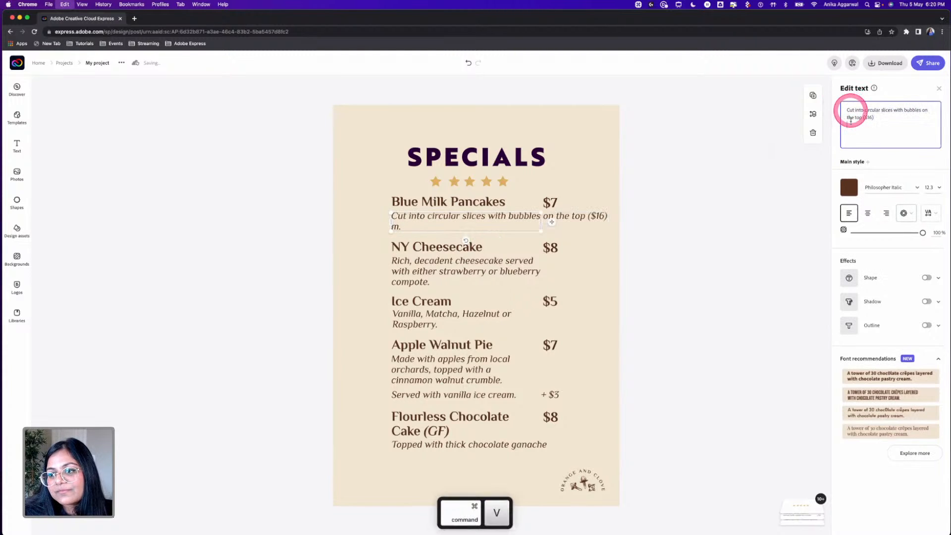
{"action": "key", "text": "Escape"}
Ungroup the NY Cheesecake item and change its title to "Happy Patty".
{"action": "left_click", "coordinate": [411, 250]}
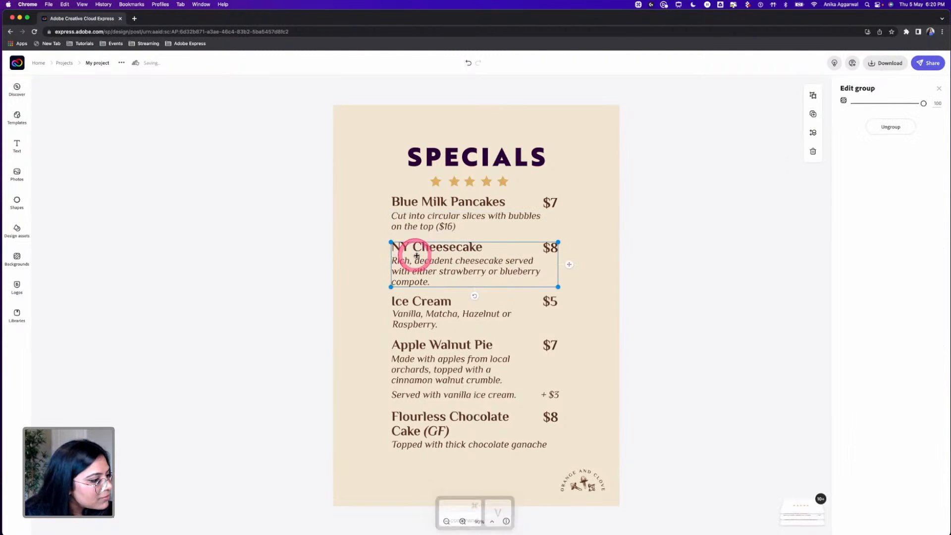
{"action": "left_click", "coordinate": [907, 127]}
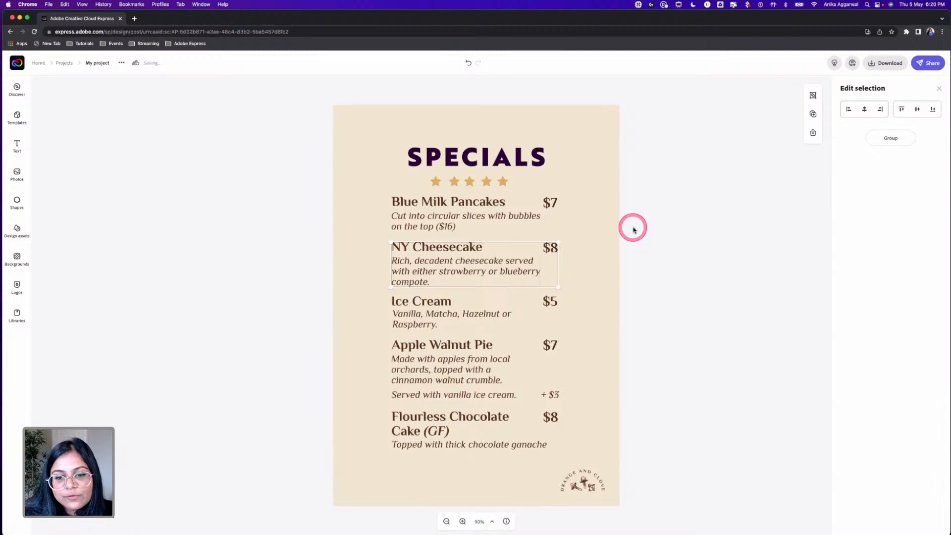
{"action": "left_click", "coordinate": [457, 248]}
{"action": "left_click", "coordinate": [885, 115]}
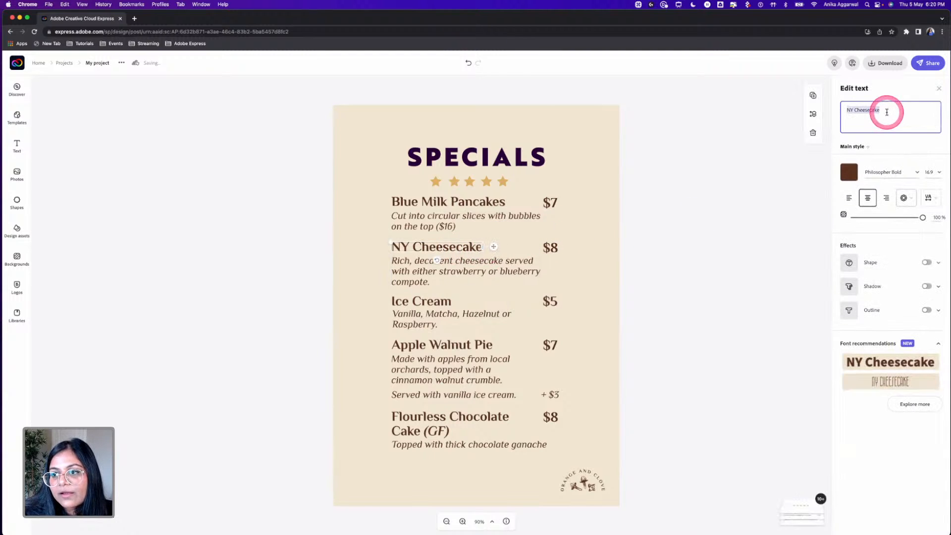
{"action": "key", "text": "super+a"}
{"action": "type", "text": "Happy Patty"}
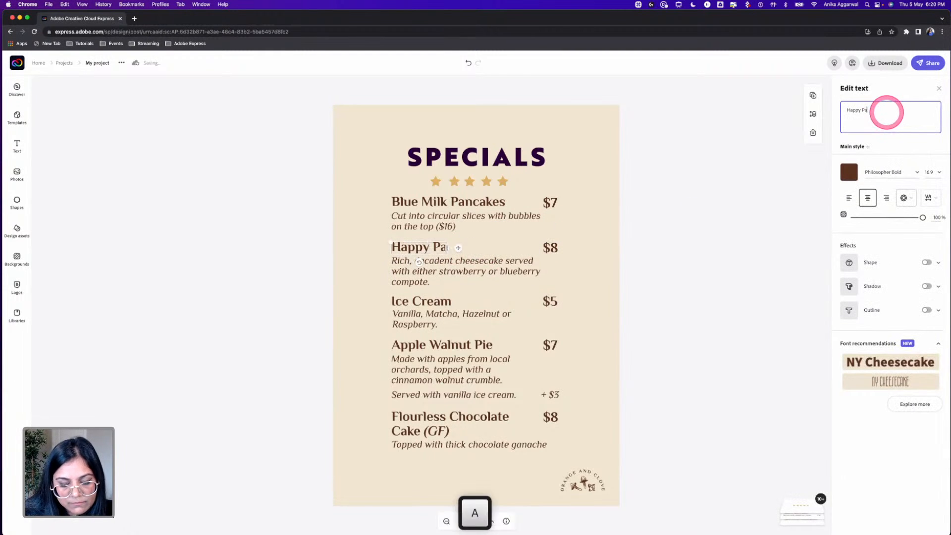
{"action": "left_click", "coordinate": [827, 156]}
Replace the Happy Patty description with "Meats, sauces and nuts. Not for the weak ($23)" and move it up closer to its title.
{"action": "left_click", "coordinate": [424, 272]}
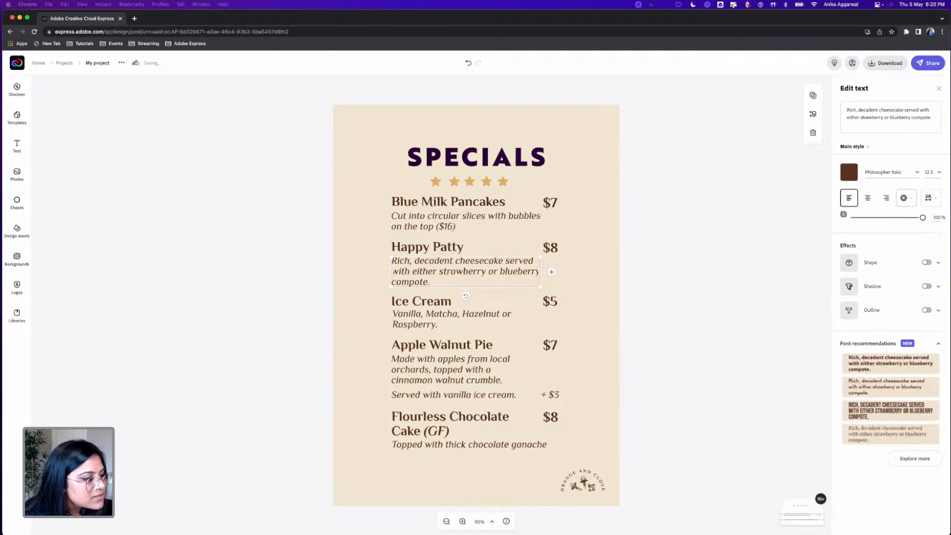
{"action": "key", "text": "super+c"}
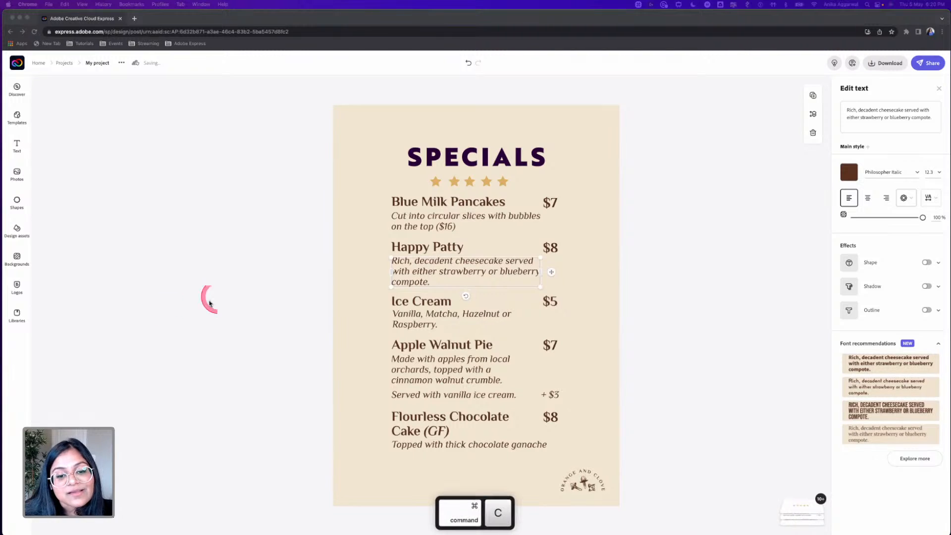
{"action": "left_click", "coordinate": [935, 119]}
{"action": "left_click_drag", "start_coordinate": [934, 119], "coordinate": [848, 111]}
{"action": "key", "text": "super+v"}
{"action": "left_click", "coordinate": [701, 257]}
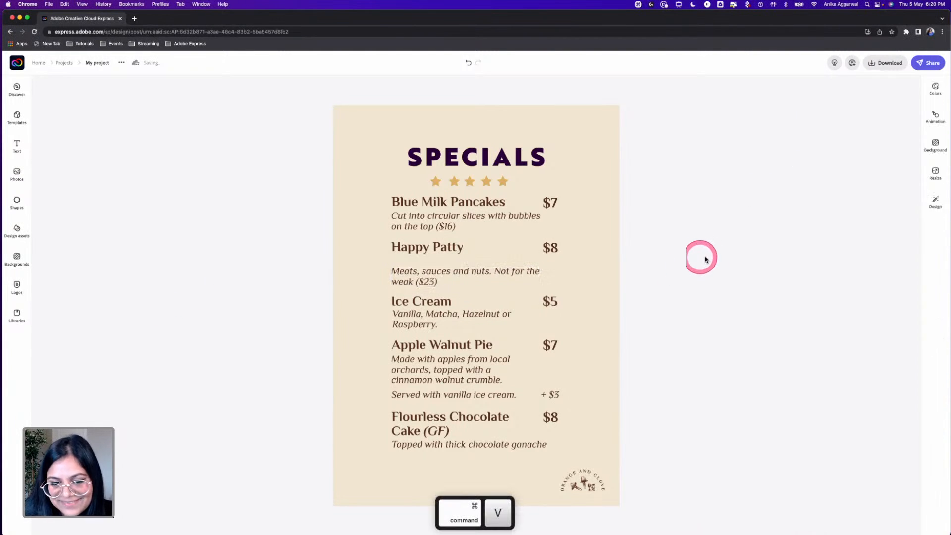
{"action": "left_click_drag", "start_coordinate": [405, 272], "coordinate": [407, 268]}
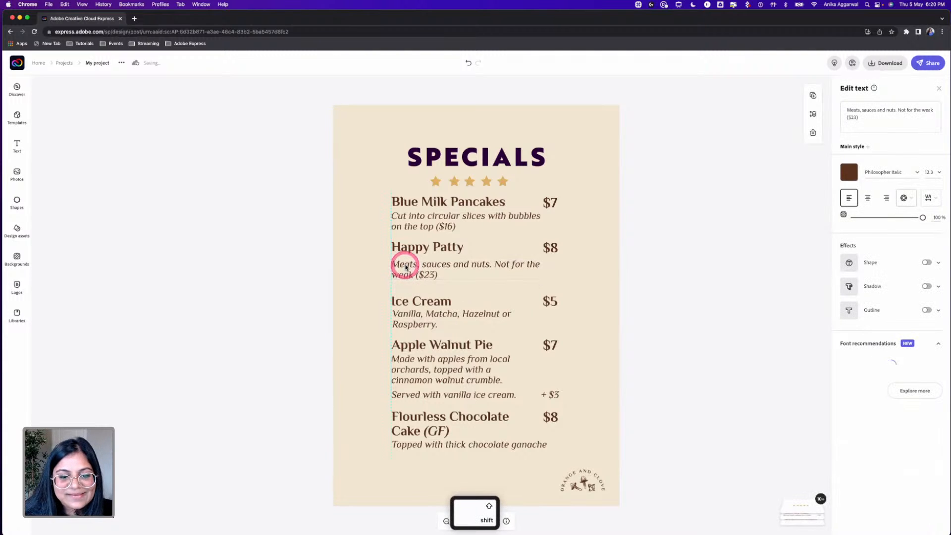
{"action": "left_click", "coordinate": [678, 240]}
Rename the Happy Patty menu item as "Quick Meal Pack".
{"action": "left_click", "coordinate": [401, 308]}
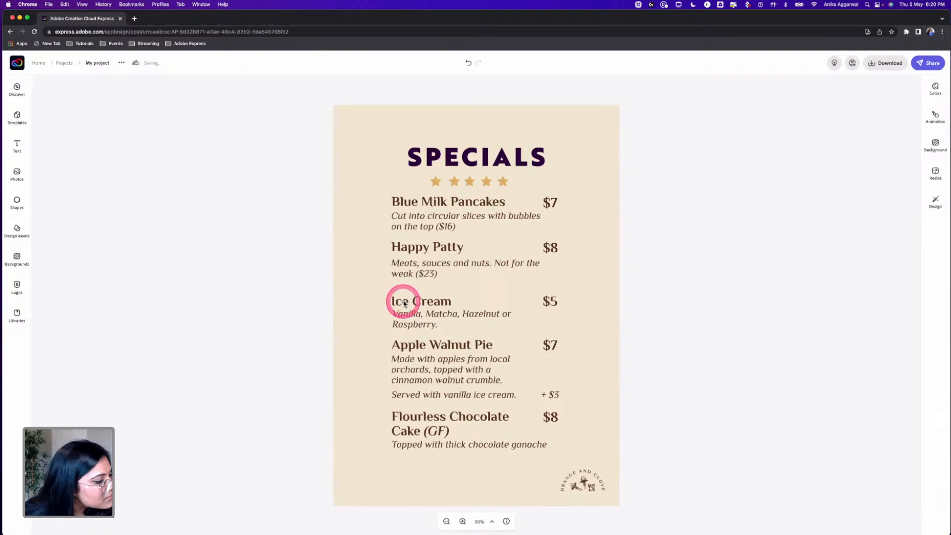
{"action": "left_click", "coordinate": [431, 246]}
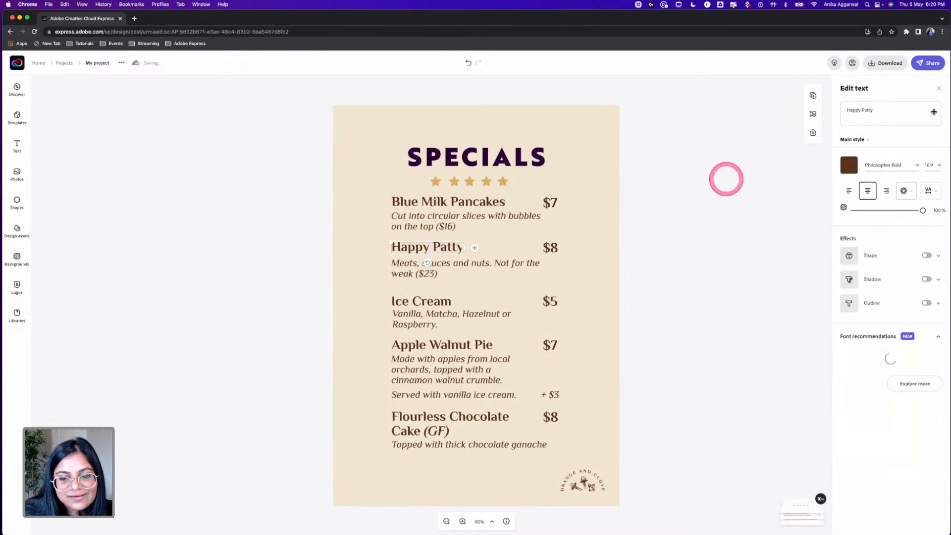
{"action": "left_click", "coordinate": [885, 109]}
{"action": "type", "text": "Quick Meal"}
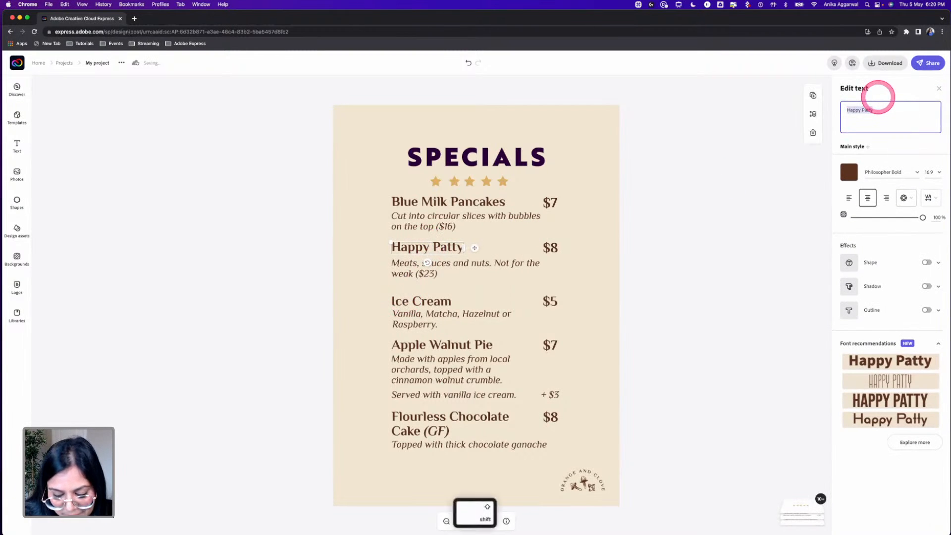
{"action": "type", "text": " Pack"}
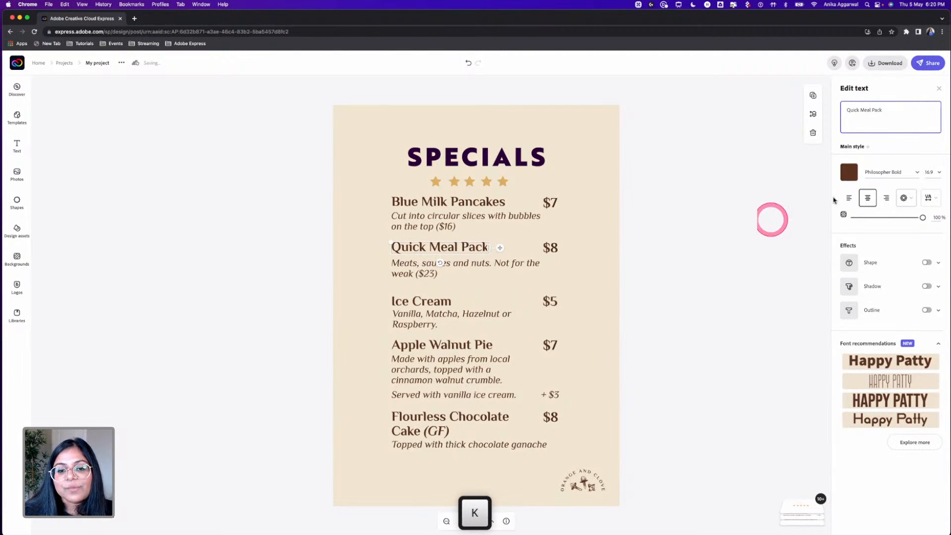
{"action": "left_click", "coordinate": [763, 203]}
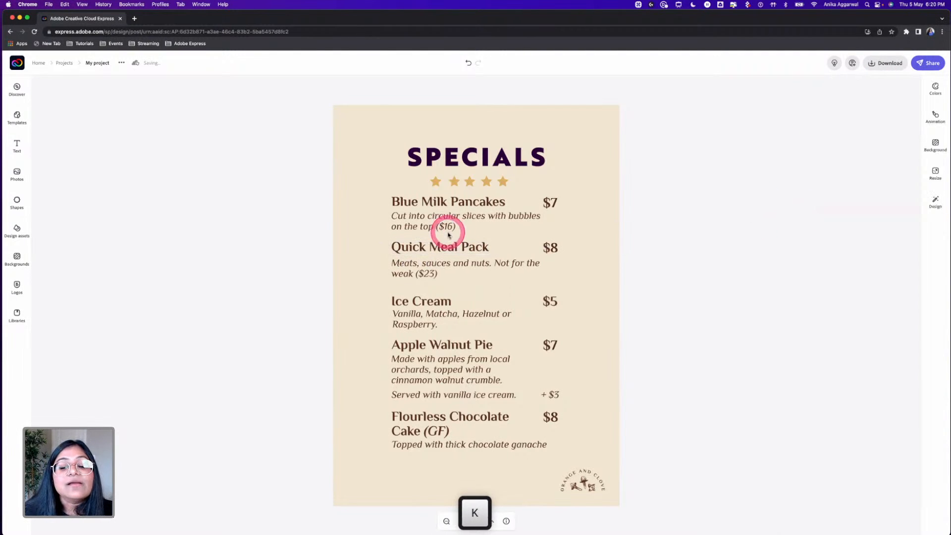
Group the Blue Milk Pancakes title, description and price.
{"action": "left_click", "coordinate": [450, 199]}
{"action": "left_click", "coordinate": [449, 218], "text": "shift"}
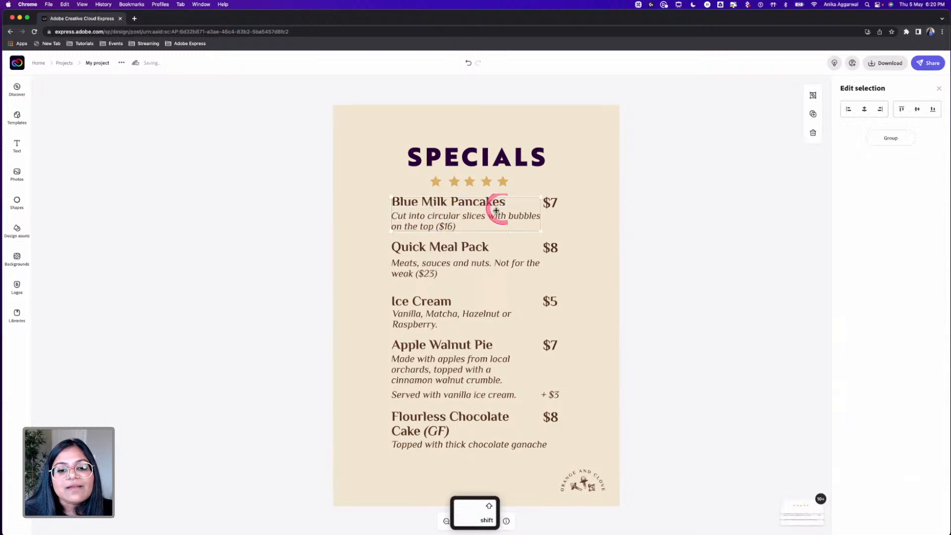
{"action": "left_click", "coordinate": [549, 202], "text": "shift"}
{"action": "left_click", "coordinate": [887, 136]}
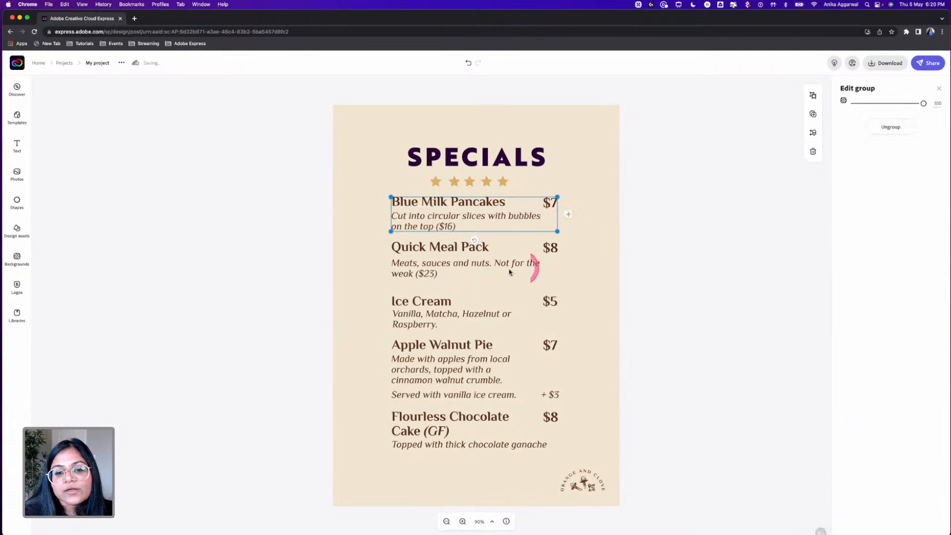
Group the Quick Meal Pack title, description and price.
{"action": "left_click", "coordinate": [451, 248]}
{"action": "left_click", "coordinate": [423, 267], "text": "shift"}
{"action": "left_click", "coordinate": [549, 251], "text": "shift"}
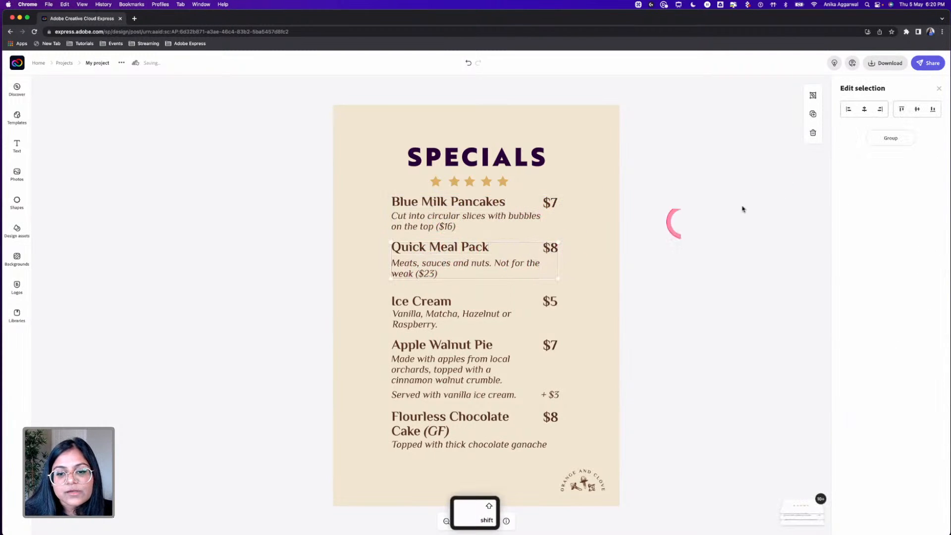
{"action": "left_click", "coordinate": [891, 138]}
Group the Blue Milk Pancakes, Quick Meal Pack, Ice Cream, Apple Walnut Pie and Flourless Chocolate Cake items into one menu block.
{"action": "left_click", "coordinate": [599, 268]}
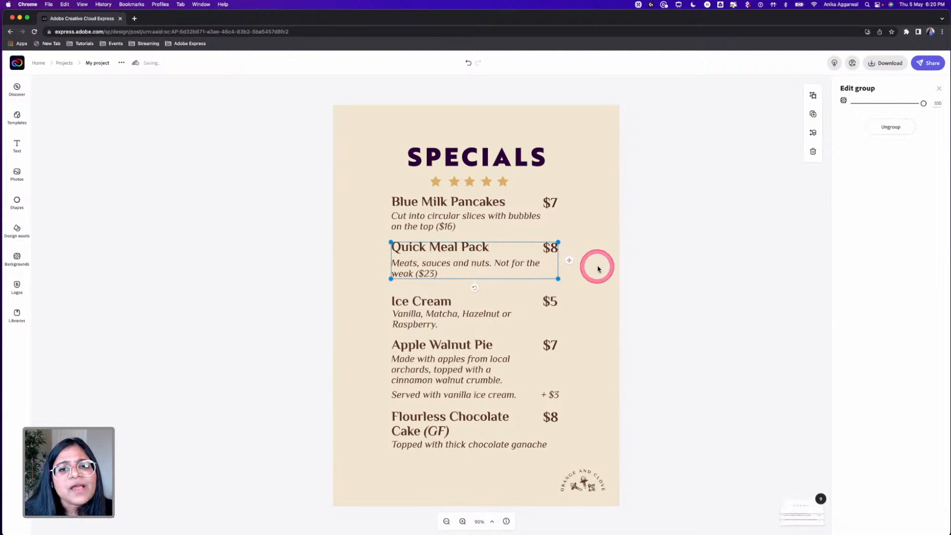
{"action": "left_click", "coordinate": [447, 218], "text": "shift"}
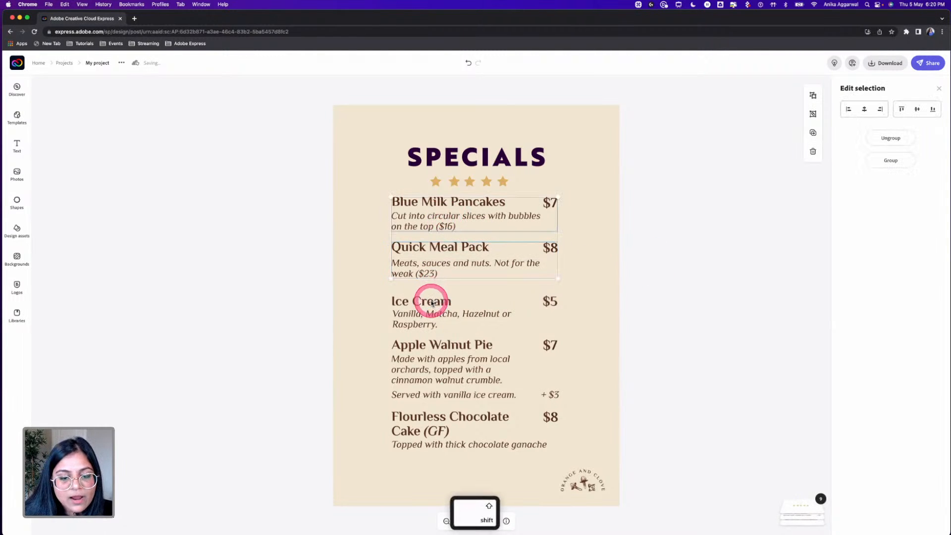
{"action": "left_click", "coordinate": [431, 303], "text": "shift"}
{"action": "left_click", "coordinate": [435, 343], "text": "shift"}
{"action": "left_click", "coordinate": [440, 393], "text": "shift"}
{"action": "left_click", "coordinate": [446, 420], "text": "shift"}
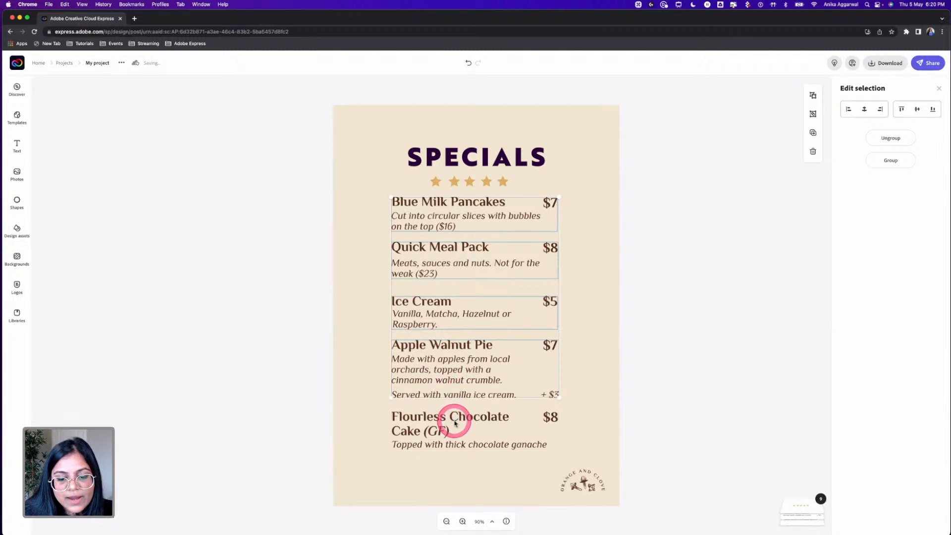
{"action": "left_click", "coordinate": [891, 160]}
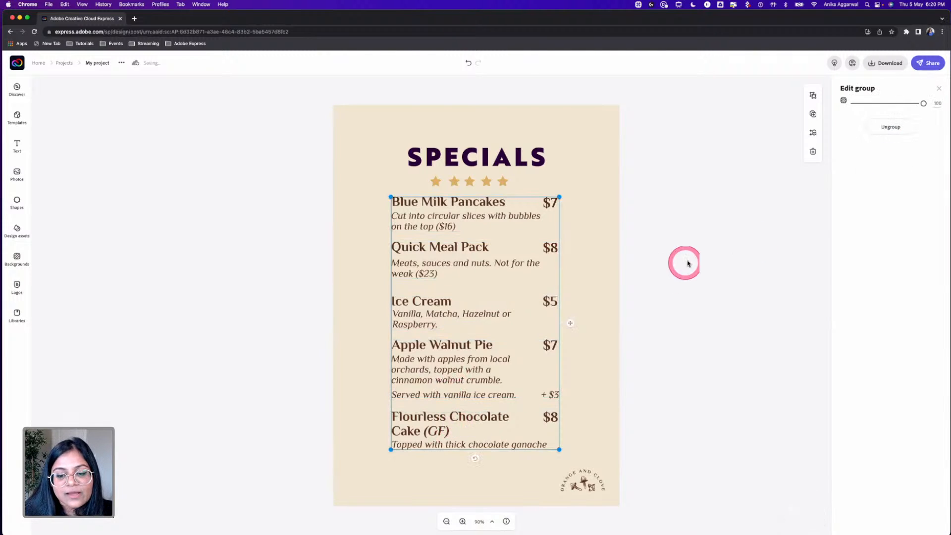
{"action": "left_click", "coordinate": [751, 482]}
{"action": "left_click", "coordinate": [531, 406]}
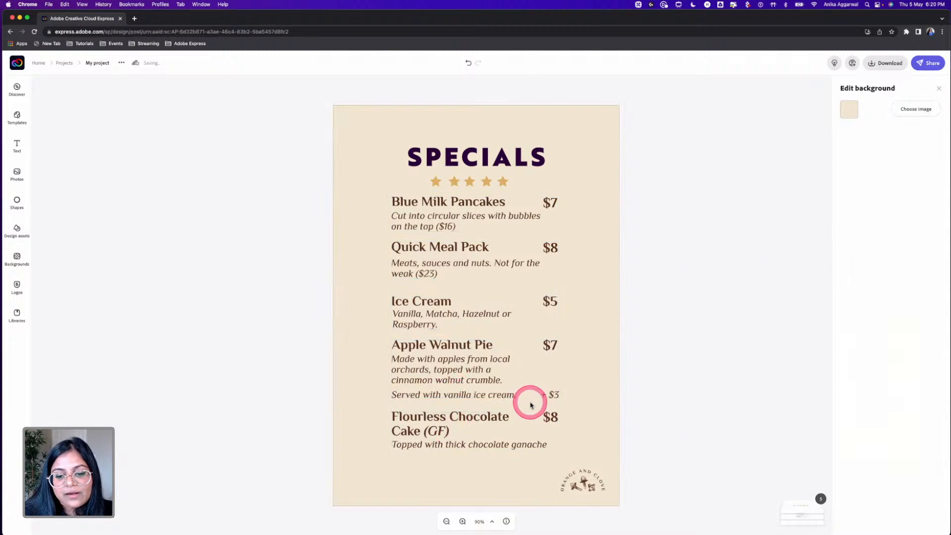
Search the shapes for "rectangle", add a solid basic rectangle to the page and place it over the SPECIALS heading.
{"action": "left_click", "coordinate": [803, 509]}
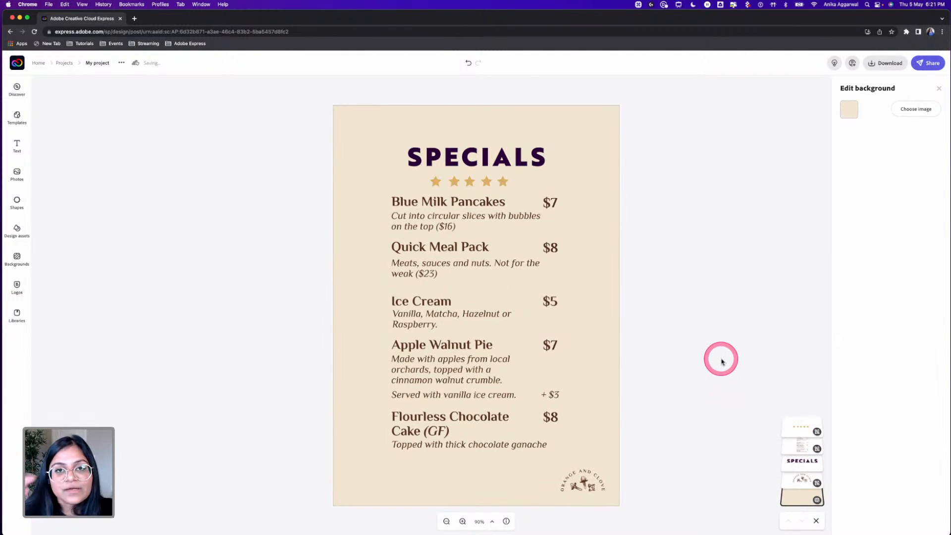
{"action": "left_click", "coordinate": [17, 202]}
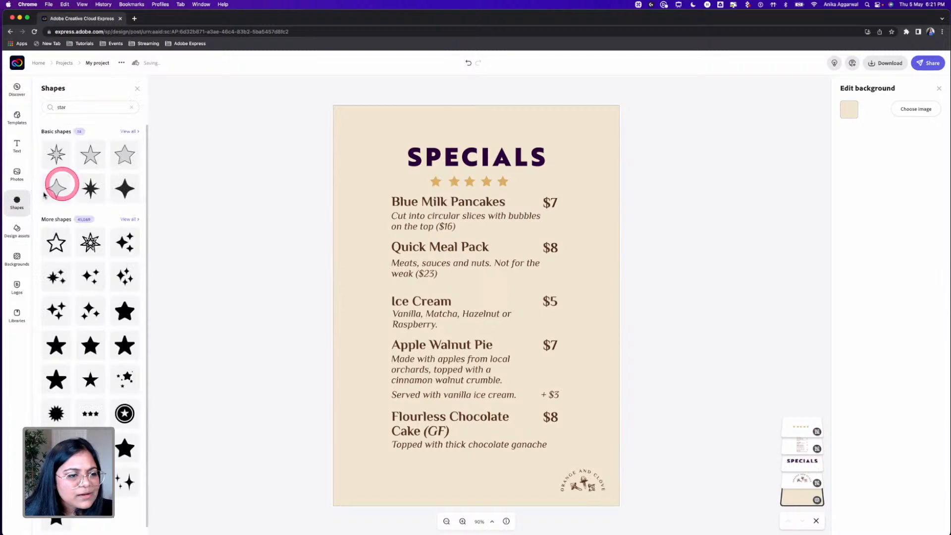
{"action": "left_click", "coordinate": [92, 106]}
{"action": "type", "text": "rec"}
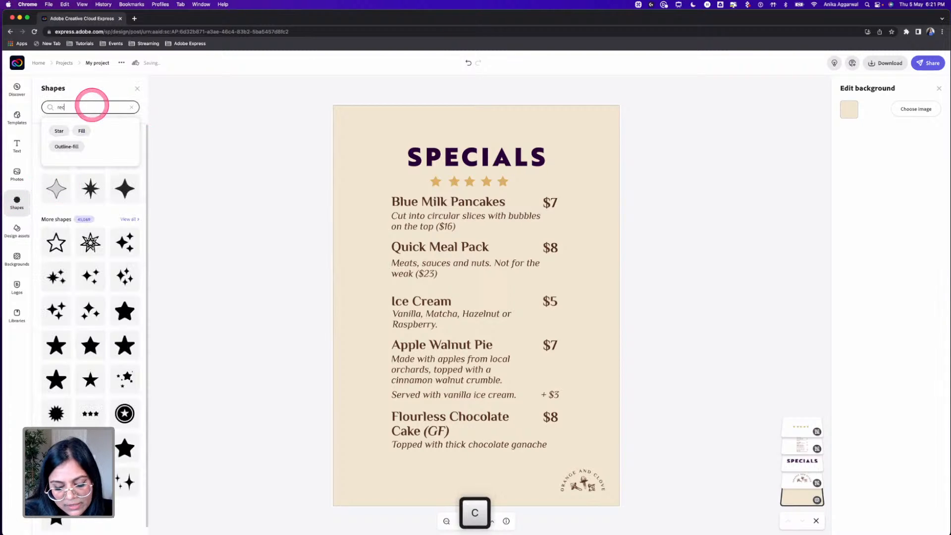
{"action": "type", "text": "tangle"}
{"action": "key", "text": "Return"}
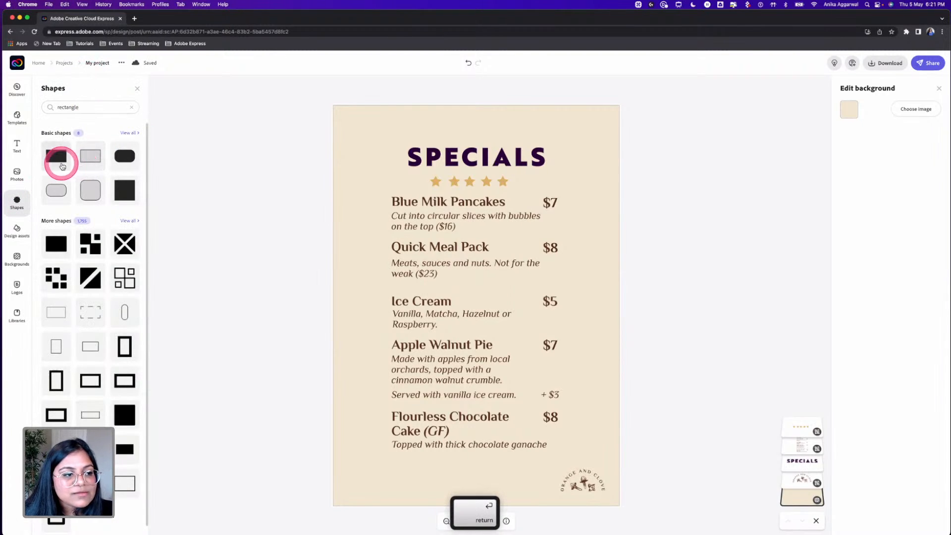
{"action": "left_click", "coordinate": [64, 164]}
{"action": "left_click_drag", "start_coordinate": [471, 431], "coordinate": [442, 161]}
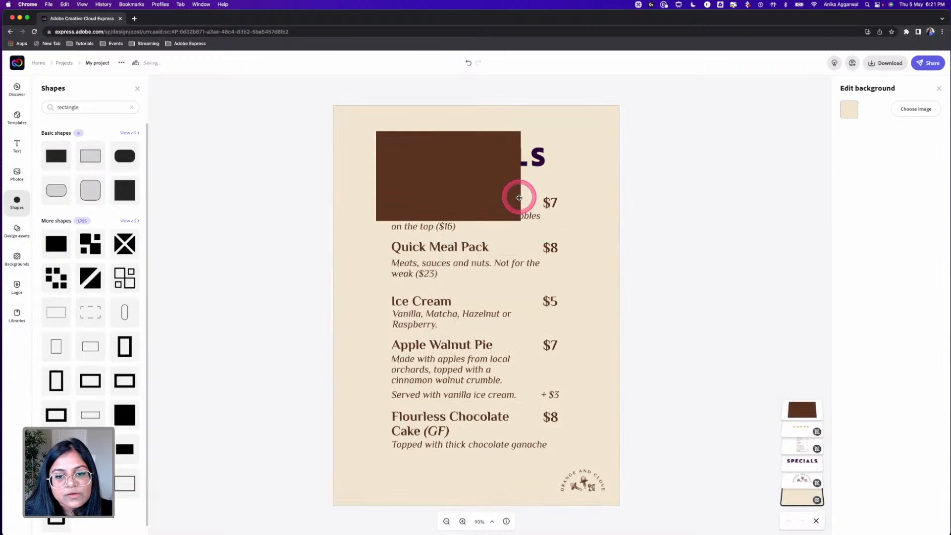
Stretch the rectangle to cover the heading and all menu items, and centre it on the page.
{"action": "left_click", "coordinate": [518, 198]}
{"action": "left_click_drag", "start_coordinate": [521, 176], "coordinate": [576, 174]}
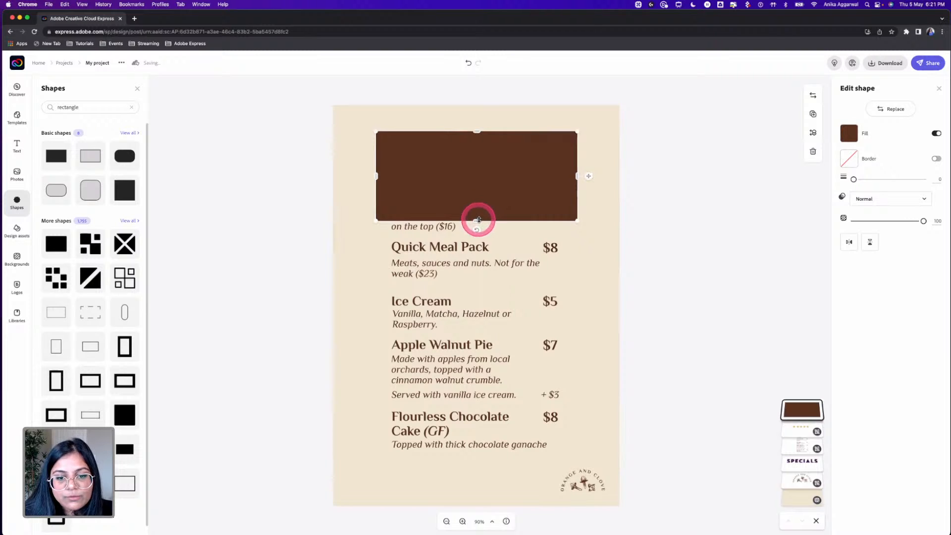
{"action": "left_click_drag", "start_coordinate": [478, 219], "coordinate": [501, 457]}
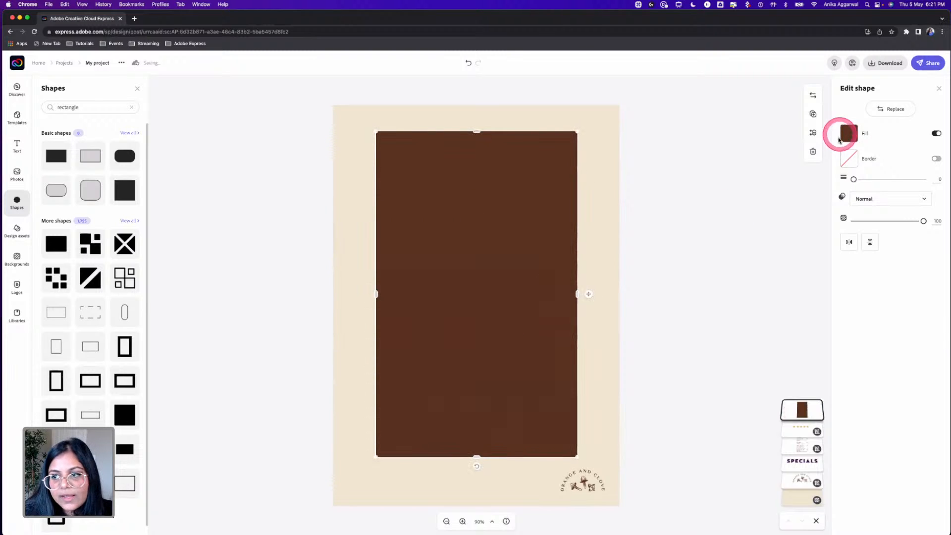
{"action": "mouse_move", "coordinate": [493, 251]}
{"action": "left_mouse_down"}
{"action": "mouse_move", "coordinate": [491, 264]}
{"action": "mouse_move", "coordinate": [495, 254]}
{"action": "left_mouse_up"}
Fill the rectangle with the palette's tan #D9AF62 and move its layer behind the text, directly above the background.
{"action": "left_click", "coordinate": [857, 137]}
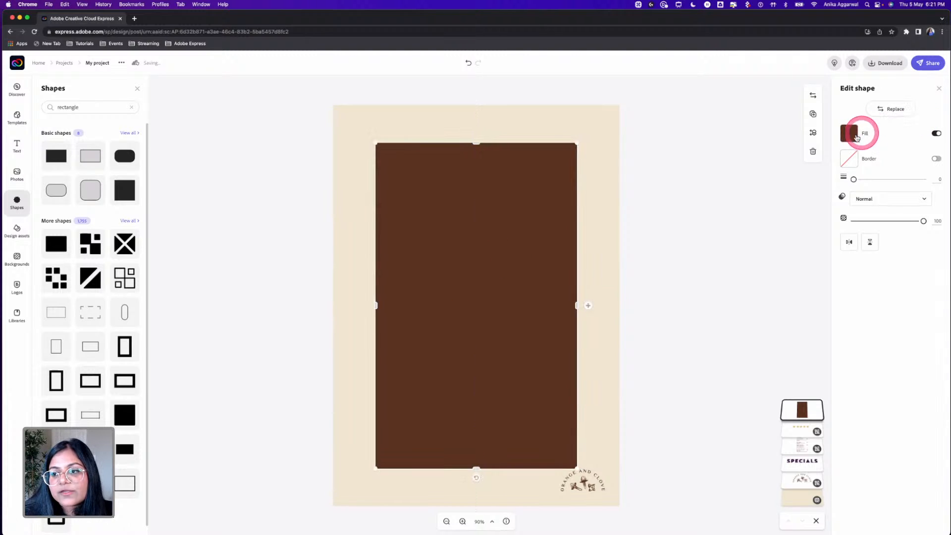
{"action": "left_click", "coordinate": [858, 173]}
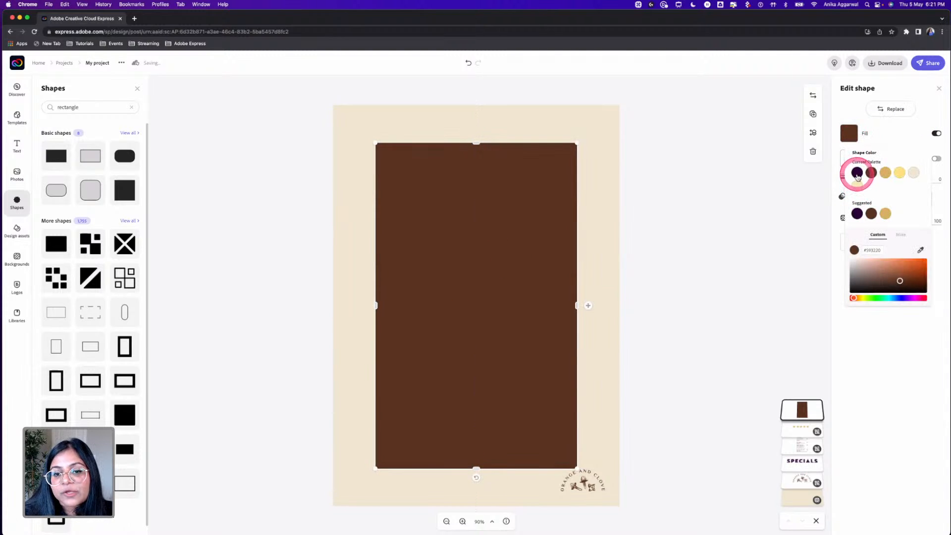
{"action": "left_click", "coordinate": [885, 174]}
{"action": "left_click", "coordinate": [884, 173]}
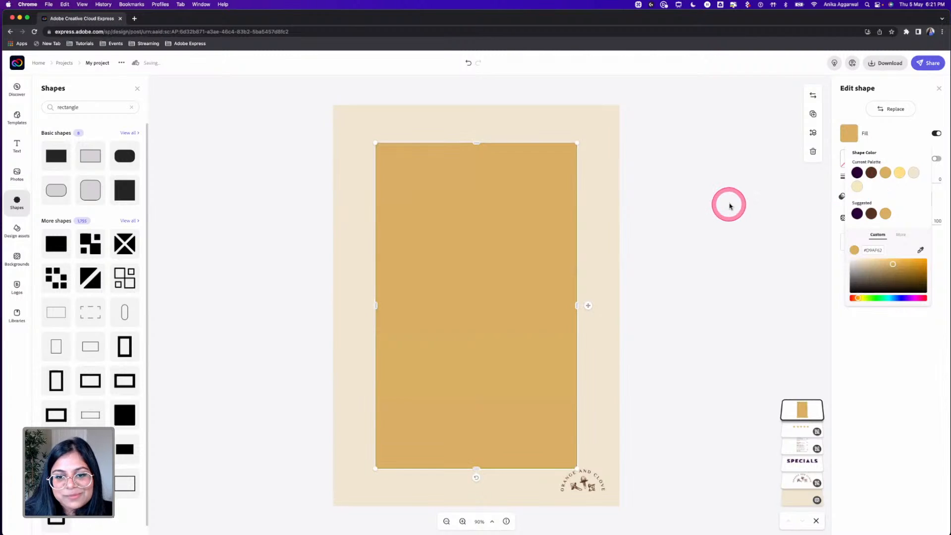
{"action": "left_click_drag", "start_coordinate": [803, 410], "coordinate": [798, 490]}
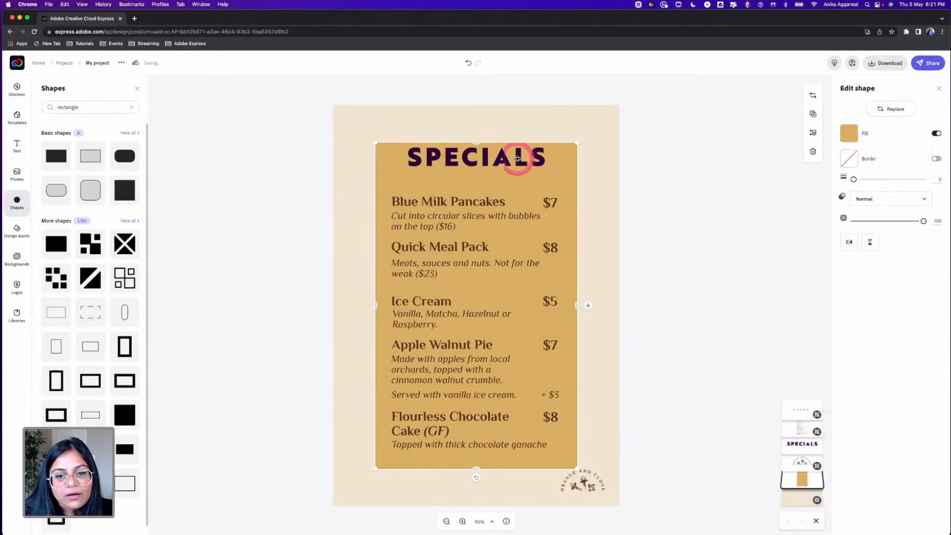
Scale down the SPECIALS heading, star row and menu block together and centre them inside the tan rectangle.
{"action": "left_click", "coordinate": [484, 153]}
{"action": "left_click", "coordinate": [467, 180], "text": "shift"}
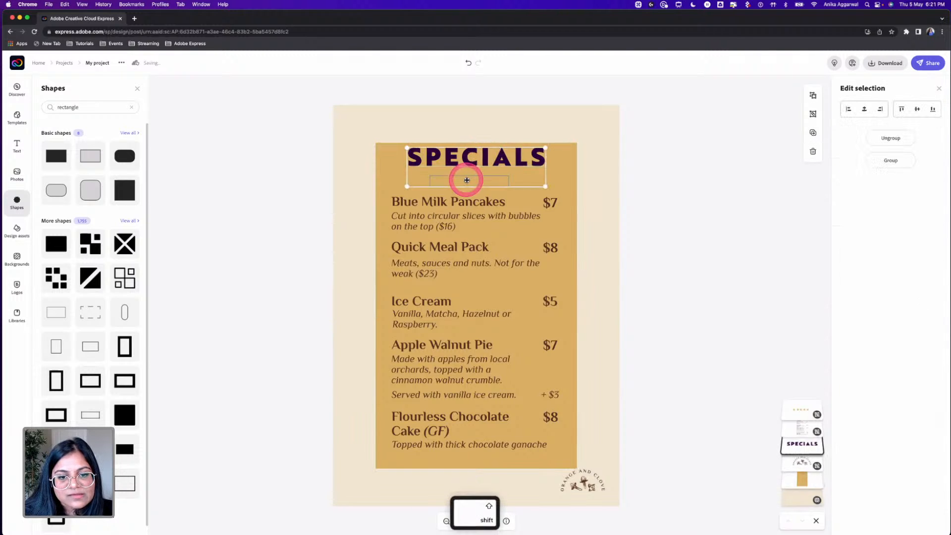
{"action": "left_click", "coordinate": [456, 210], "text": "shift"}
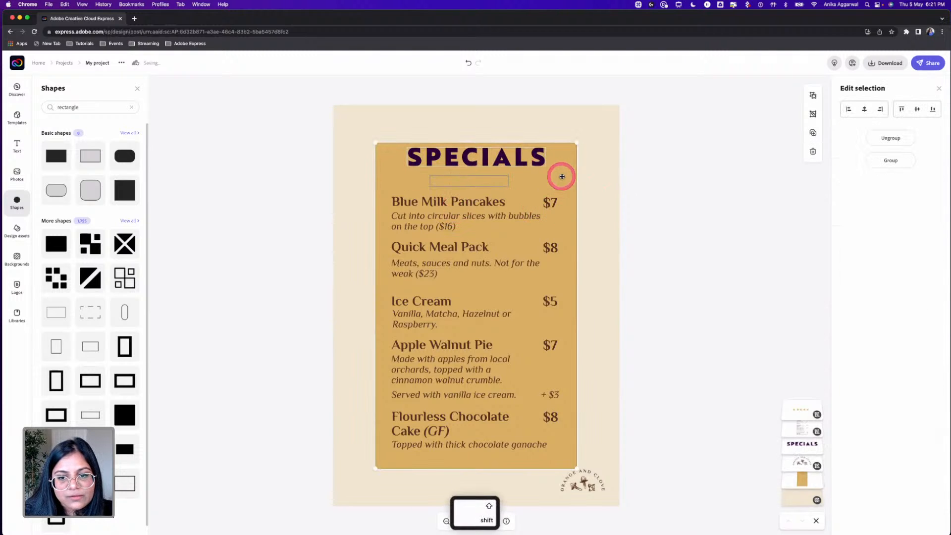
{"action": "left_click", "coordinate": [551, 204], "text": "shift"}
{"action": "left_click_drag", "start_coordinate": [556, 148], "coordinate": [472, 268]}
{"action": "left_click", "coordinate": [728, 249]}
{"action": "left_click_drag", "start_coordinate": [459, 191], "coordinate": [476, 206]}
{"action": "left_click_drag", "start_coordinate": [530, 193], "coordinate": [524, 194]}
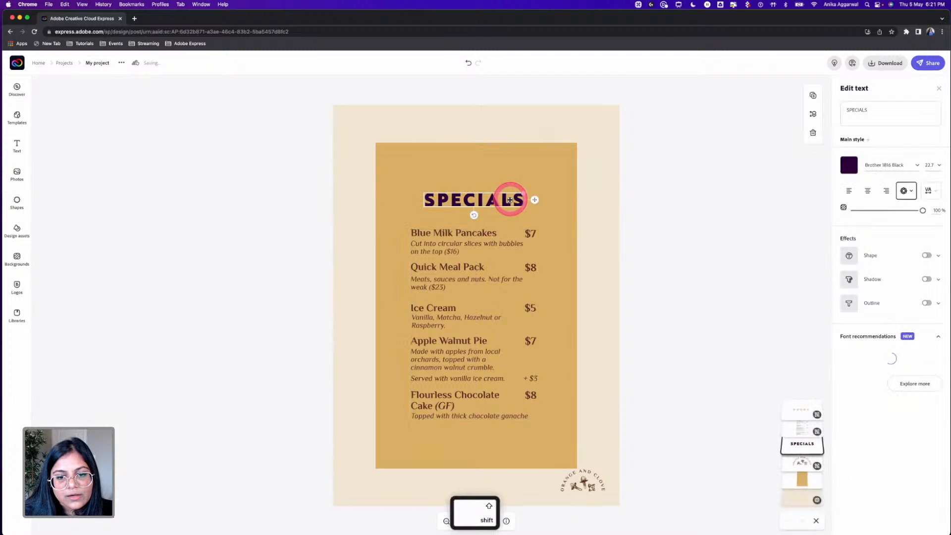
Change the page background to the dark purple from the current palette.
{"action": "left_click", "coordinate": [570, 124]}
{"action": "left_click", "coordinate": [842, 104]}
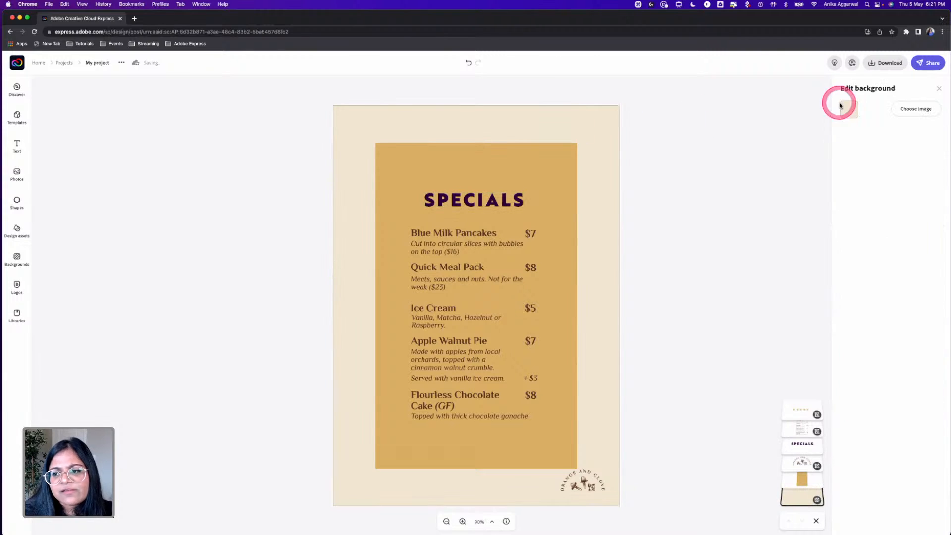
{"action": "left_click", "coordinate": [858, 147]}
{"action": "left_click", "coordinate": [712, 213]}
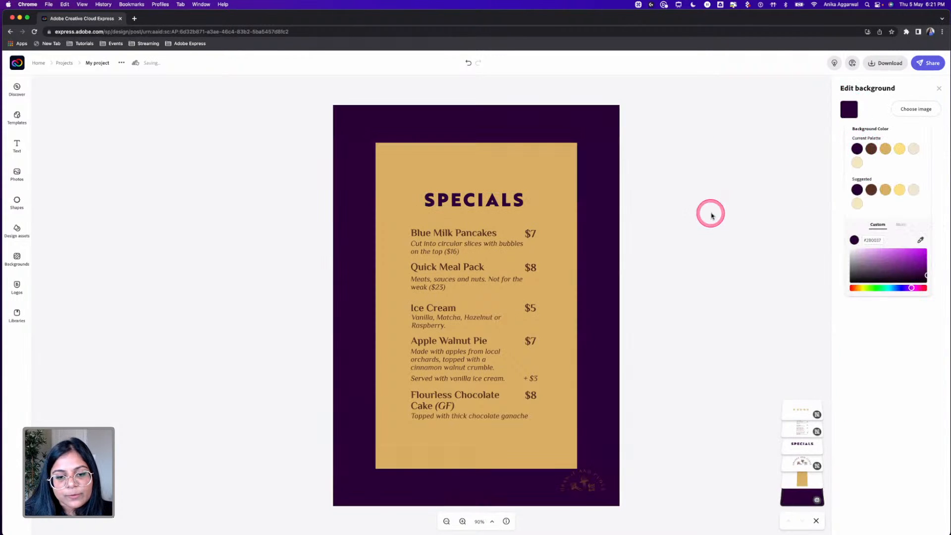
Ungroup the row of stars beneath the SPECIALS heading.
{"action": "left_click", "coordinate": [565, 242]}
{"action": "left_click", "coordinate": [462, 234]}
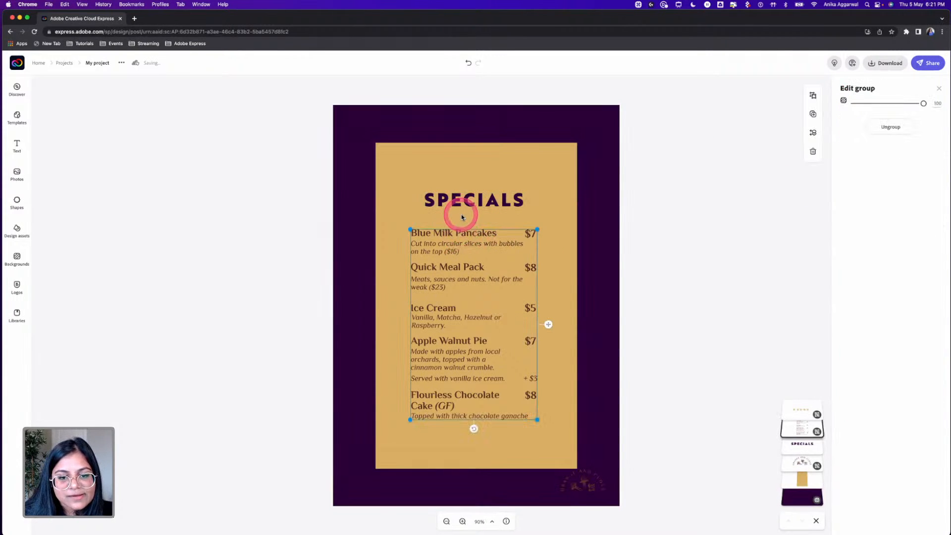
{"action": "left_click", "coordinate": [463, 216]}
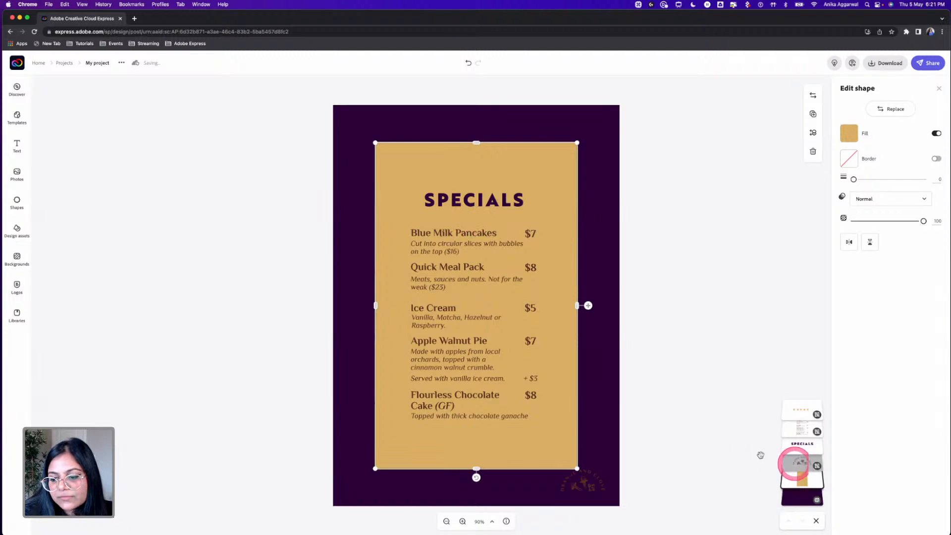
{"action": "left_click", "coordinate": [793, 409]}
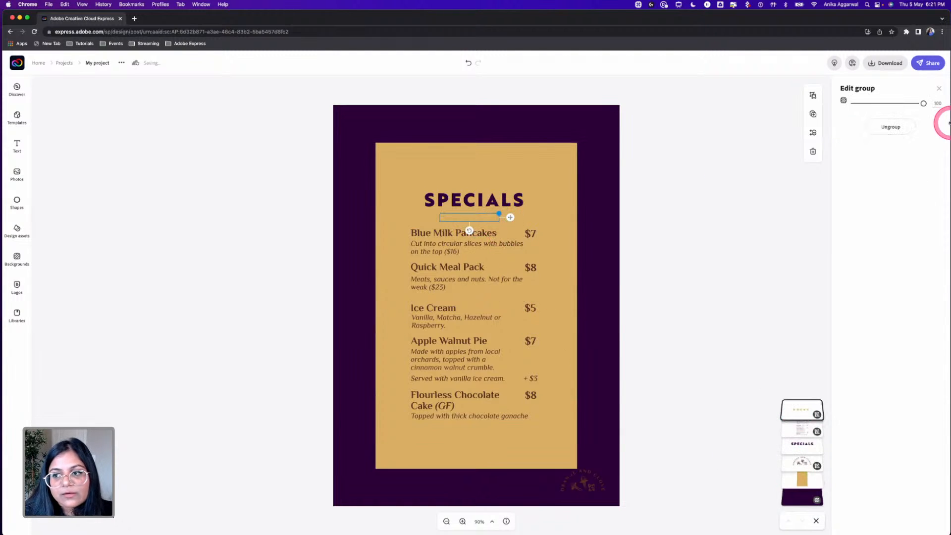
{"action": "left_click", "coordinate": [887, 127]}
Recolour the fourth and third stars beneath the heading with the palette's pale cream.
{"action": "left_click", "coordinate": [525, 213]}
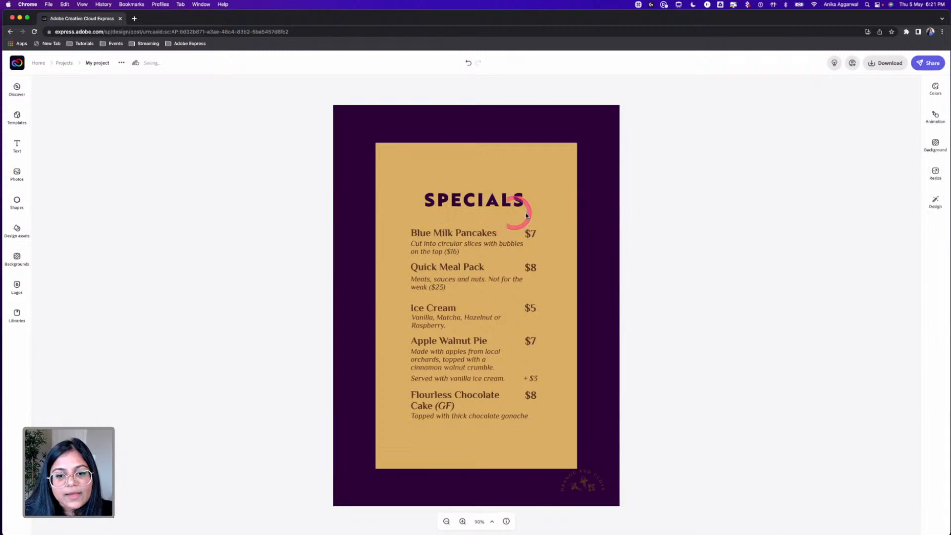
{"action": "left_click", "coordinate": [500, 219]}
{"action": "left_click", "coordinate": [489, 217]}
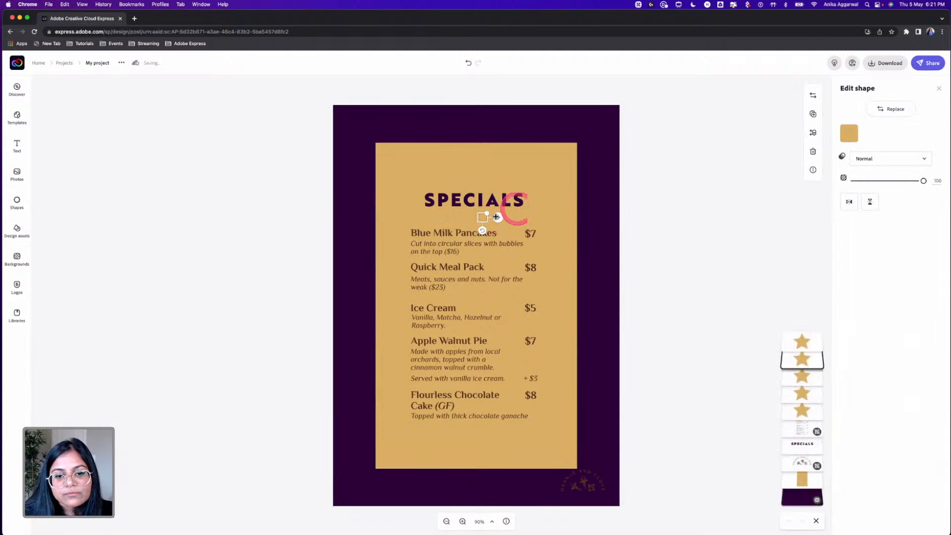
{"action": "left_click", "coordinate": [850, 135]}
{"action": "left_click", "coordinate": [913, 173]}
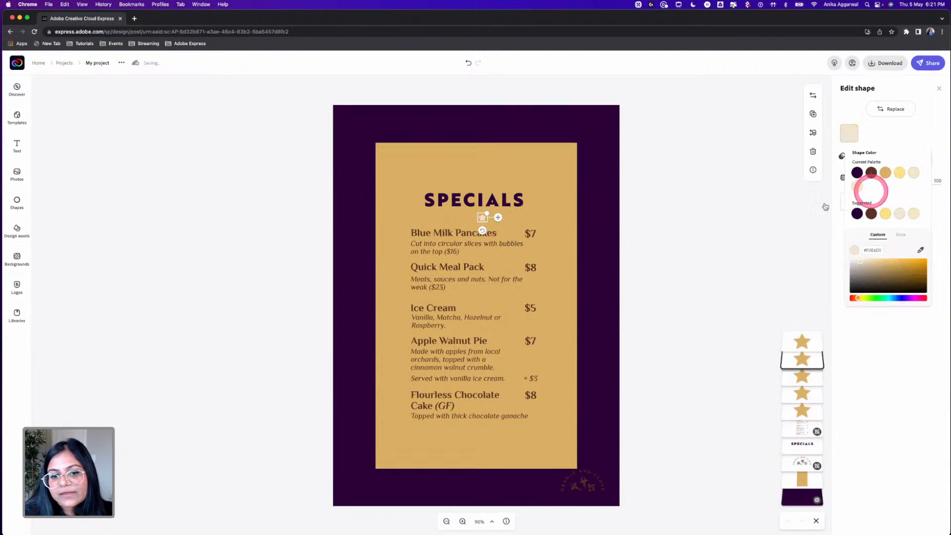
{"action": "left_click", "coordinate": [628, 223]}
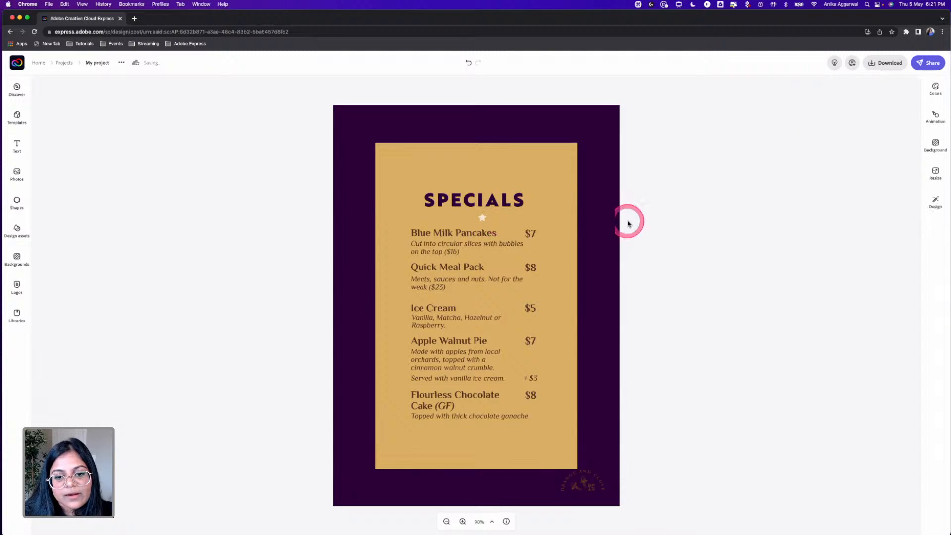
{"action": "left_click", "coordinate": [473, 220]}
{"action": "left_click", "coordinate": [851, 133]}
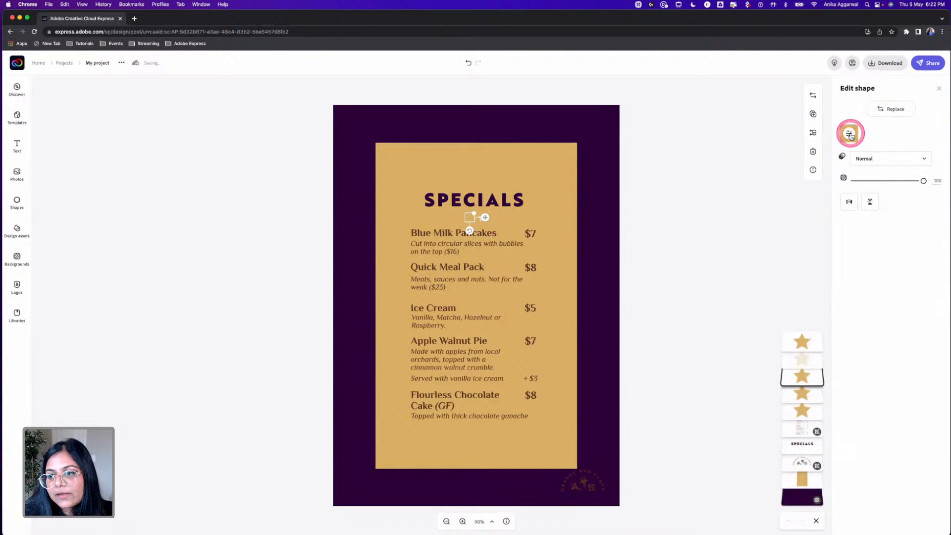
{"action": "left_click", "coordinate": [911, 175]}
Recolour the remaining fifth, second and first stars with the same pale cream.
{"action": "left_click", "coordinate": [807, 342]}
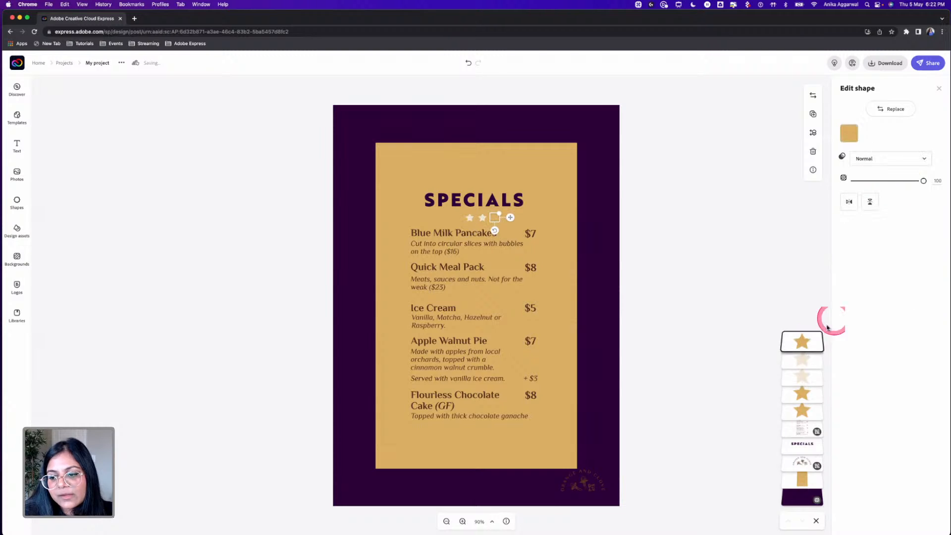
{"action": "left_click", "coordinate": [848, 132]}
{"action": "left_click", "coordinate": [900, 173]}
{"action": "left_click", "coordinate": [803, 393]}
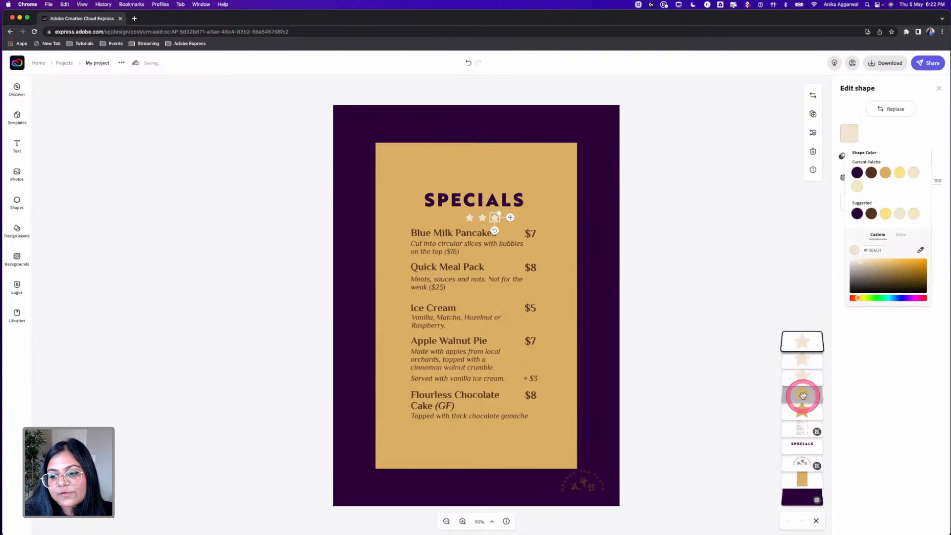
{"action": "left_click", "coordinate": [849, 137]}
{"action": "left_click", "coordinate": [913, 174]}
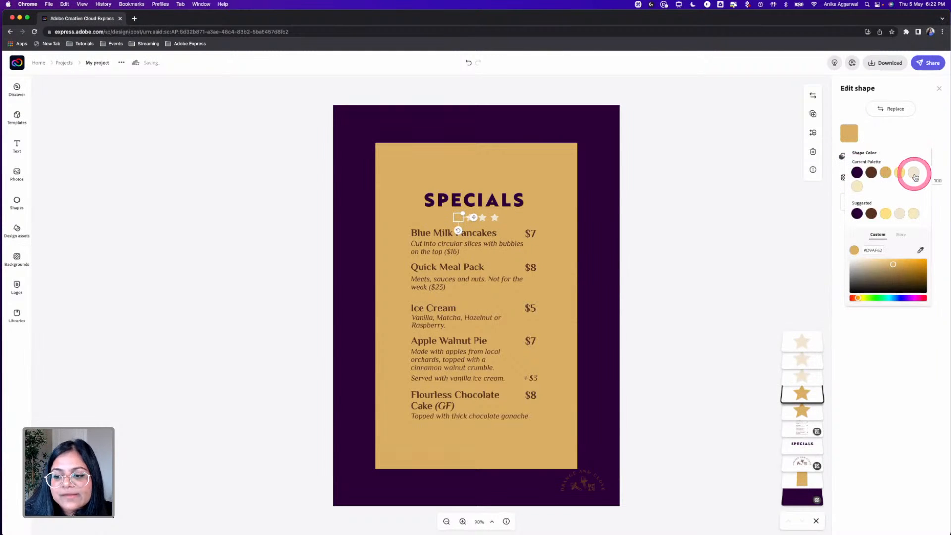
{"action": "left_click", "coordinate": [809, 404]}
{"action": "left_click", "coordinate": [848, 134]}
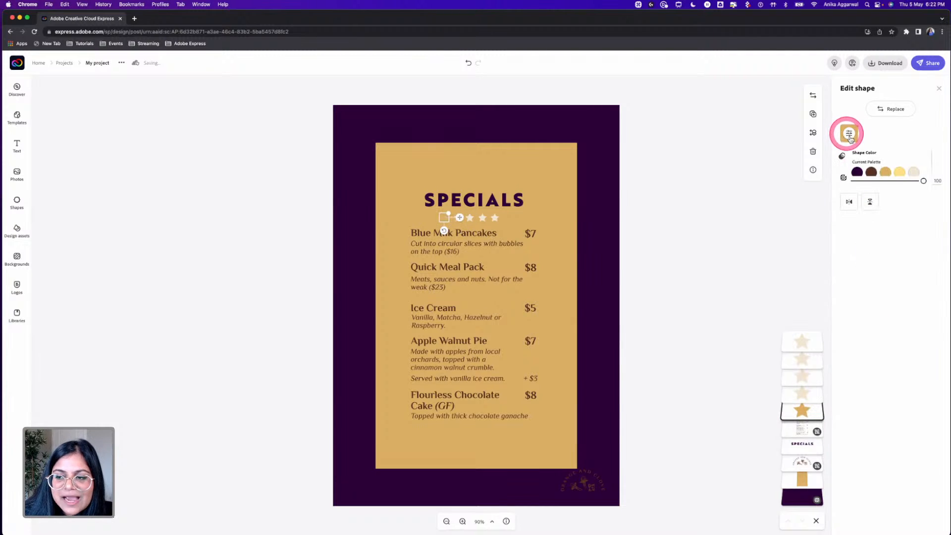
{"action": "left_click", "coordinate": [913, 173]}
{"action": "left_click", "coordinate": [728, 206]}
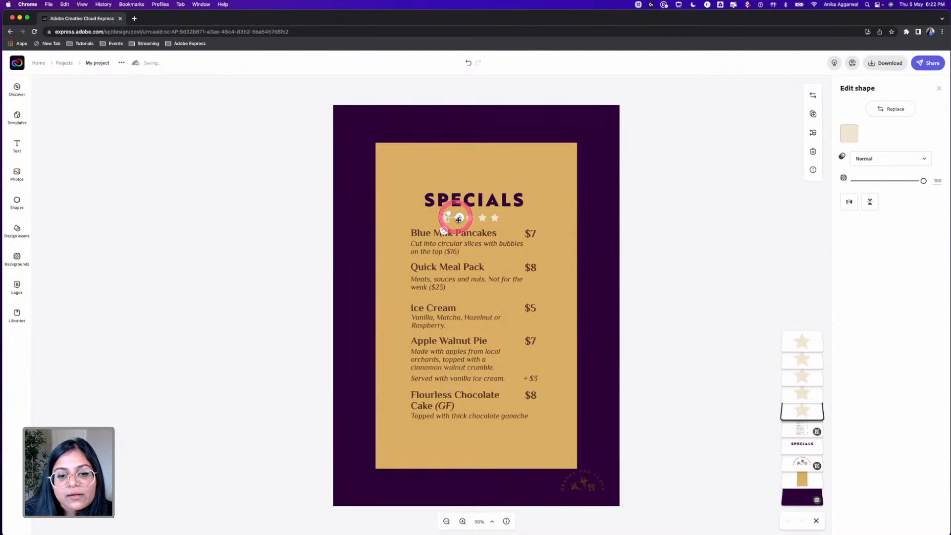
{"action": "left_click", "coordinate": [648, 234]}
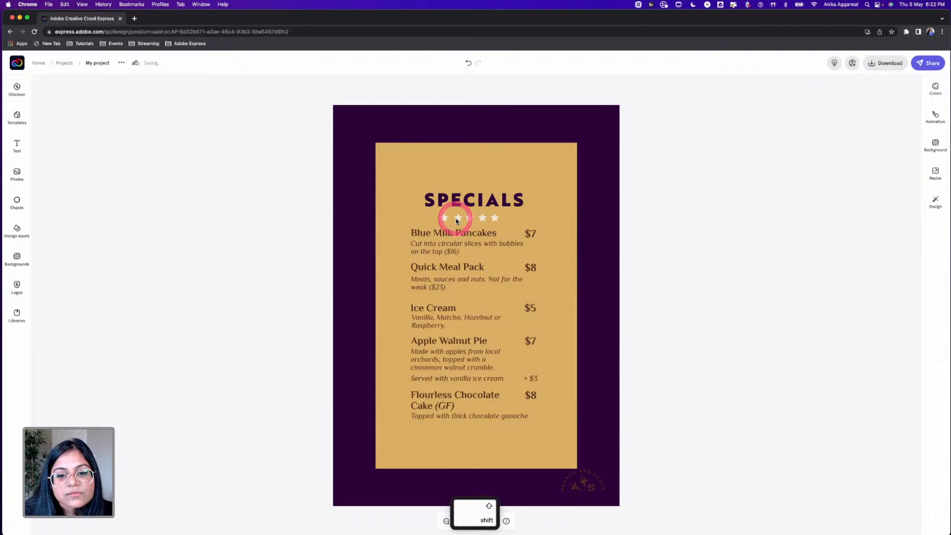
Nudge the first star beneath the SPECIALS heading slightly to the right.
{"action": "left_click", "coordinate": [446, 219], "text": "shift"}
{"action": "key", "text": "Right"}
{"action": "key", "text": "Right"}
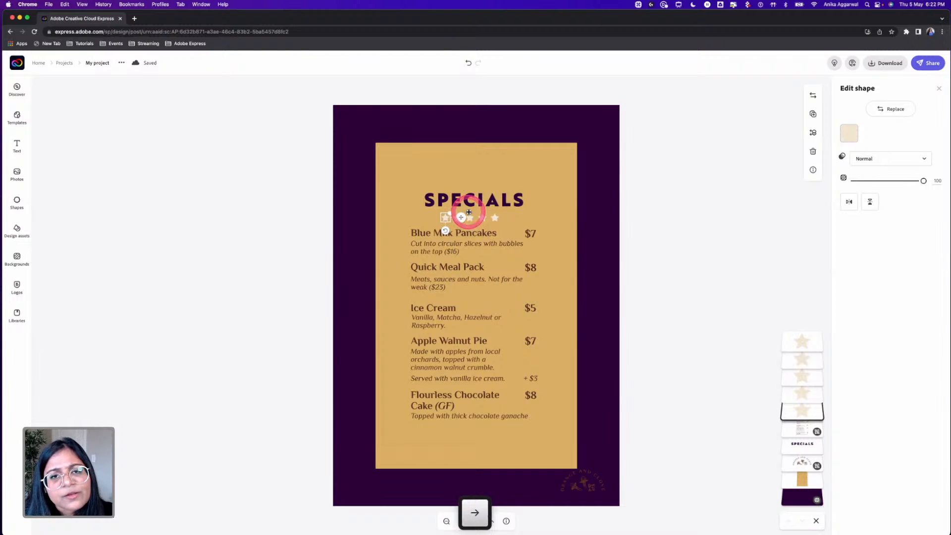
Group the five cream stars beneath the SPECIALS heading.
{"action": "scroll", "coordinate": [469, 212], "scroll_direction": "up", "scroll_amount": 10}
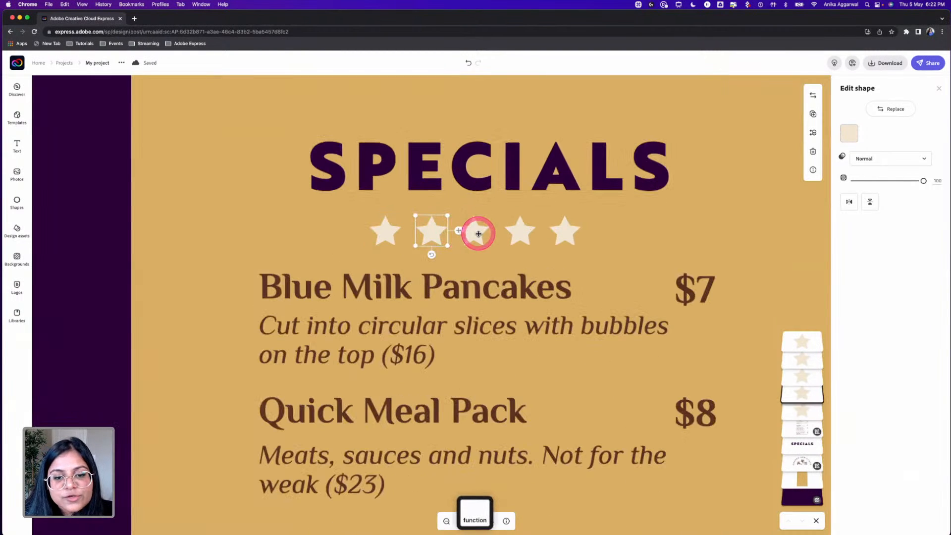
{"action": "left_click", "coordinate": [398, 234], "text": "shift"}
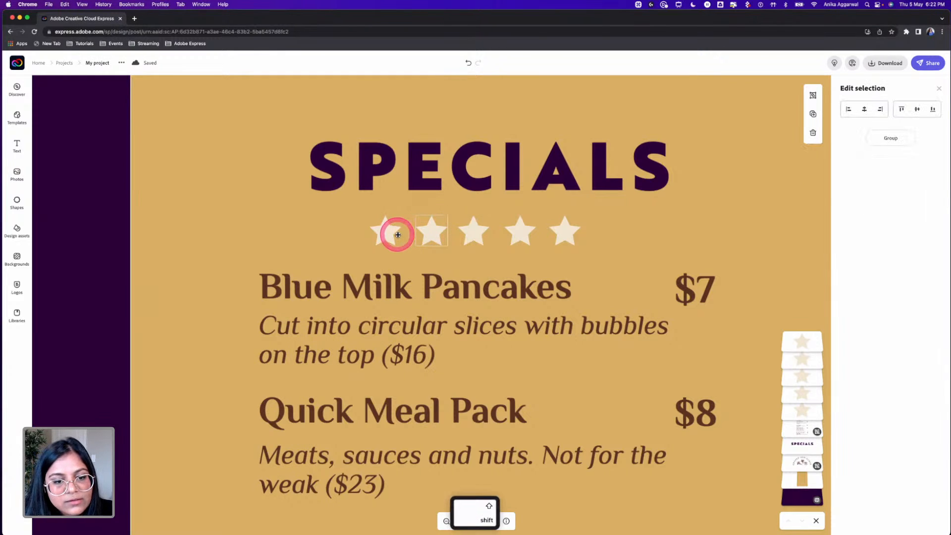
{"action": "left_click", "coordinate": [479, 234], "text": "shift"}
{"action": "left_click", "coordinate": [565, 230], "text": "shift"}
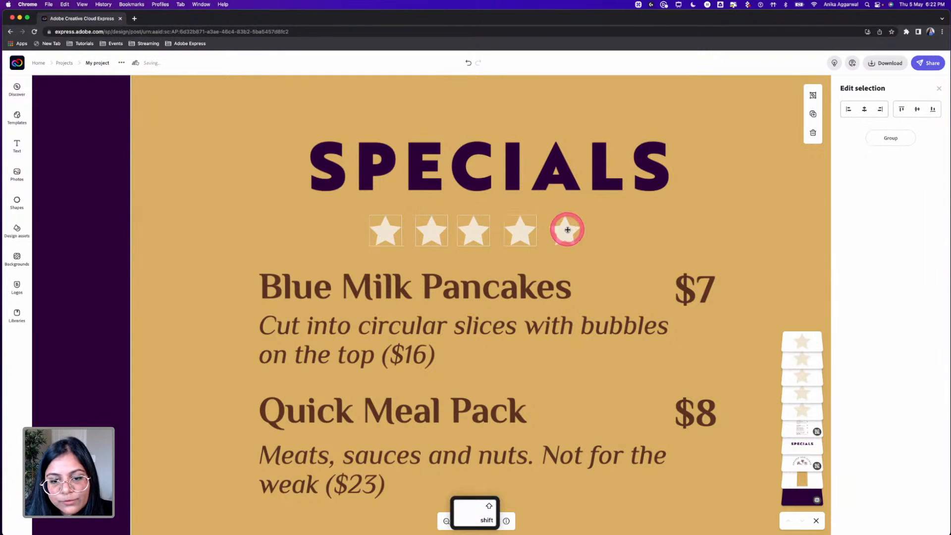
{"action": "left_click", "coordinate": [891, 137]}
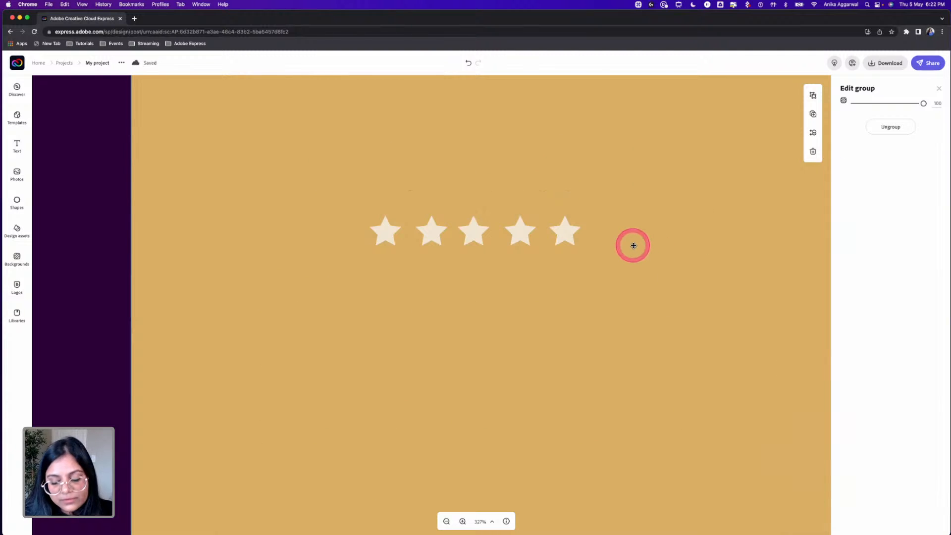
Examine the whole menu page and check which elements are selected together with the tan panel and stars.
{"action": "key", "text": "super+minus"}
{"action": "key", "text": "super+minus"}
{"action": "key", "text": "super+minus"}
{"action": "key", "text": "super+minus"}
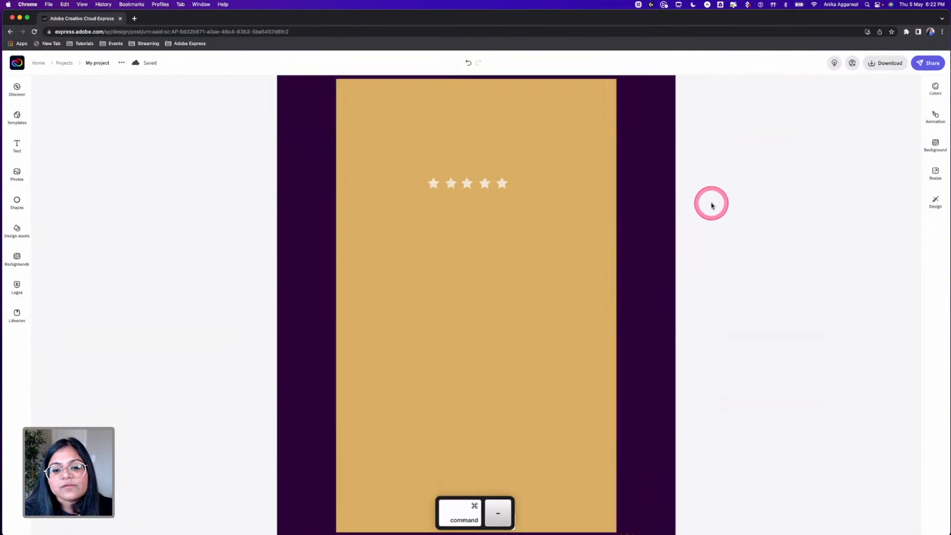
{"action": "key", "text": "super+minus"}
{"action": "scroll", "coordinate": [480, 278], "scroll_direction": "up", "scroll_amount": 5}
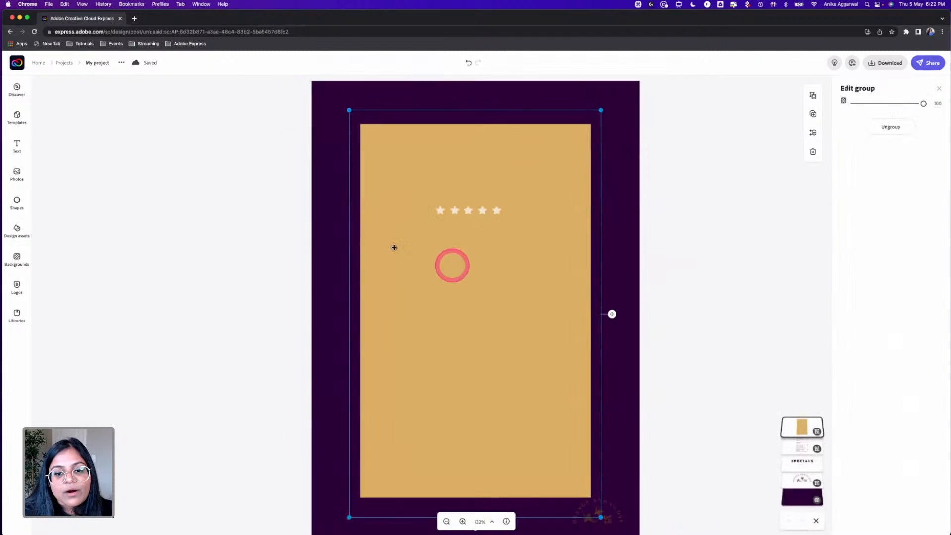
{"action": "left_click", "coordinate": [253, 225]}
{"action": "scroll", "coordinate": [514, 486], "scroll_direction": "down", "scroll_amount": 3}
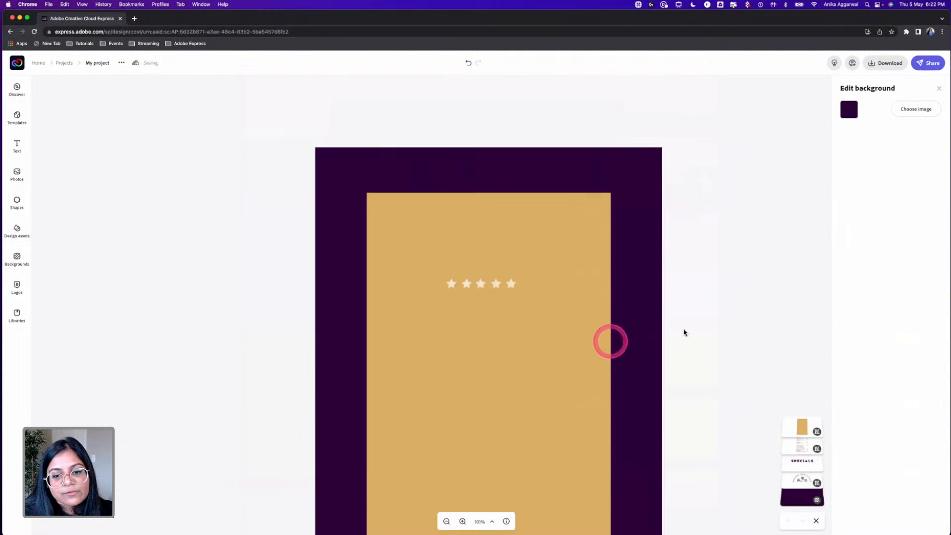
{"action": "scroll", "coordinate": [684, 333], "scroll_direction": "down", "scroll_amount": 5}
{"action": "left_click", "coordinate": [436, 300]}
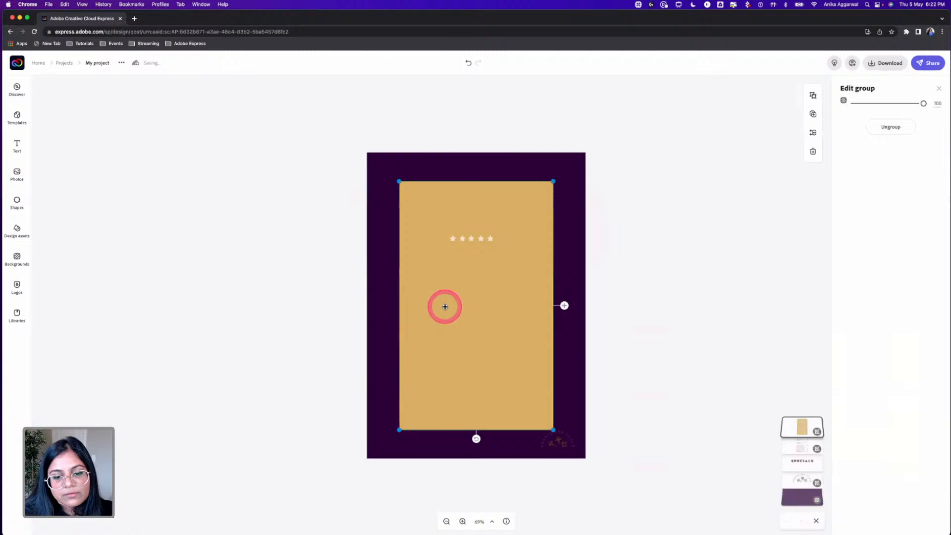
{"action": "left_click", "coordinate": [587, 257]}
{"action": "left_click", "coordinate": [449, 213]}
{"action": "left_click", "coordinate": [202, 172]}
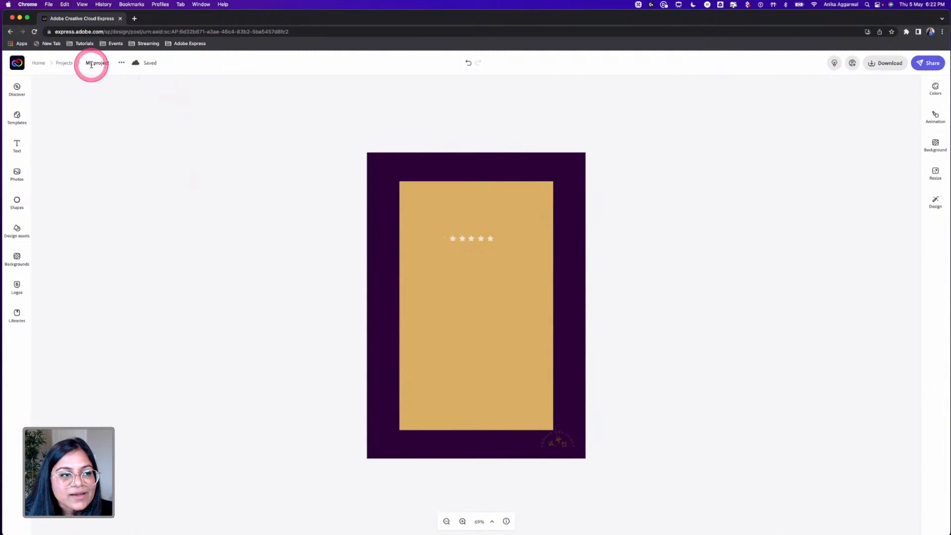
Open the "cafe QR code poster" project and delete the circular café logo overlapping the RPC logo.
{"action": "left_click", "coordinate": [69, 68]}
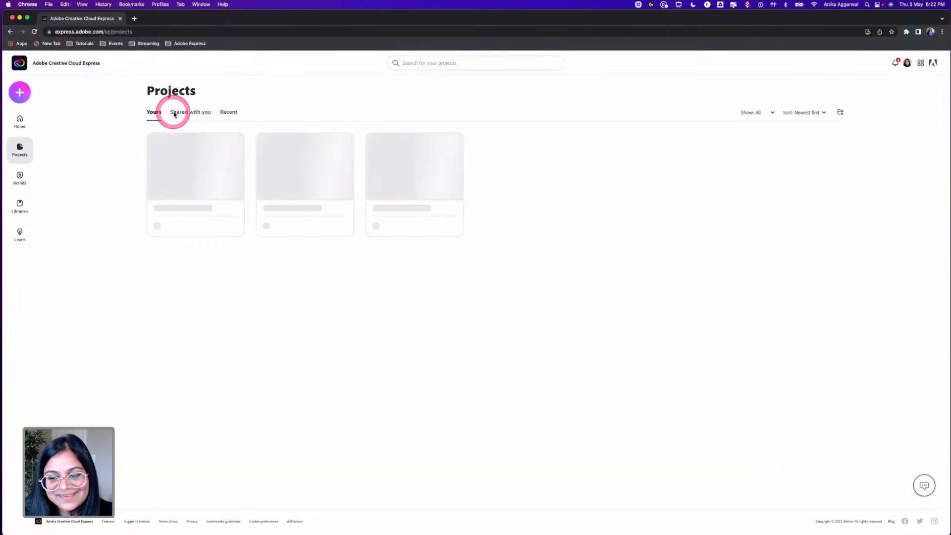
{"action": "mouse_move", "coordinate": [196, 200]}
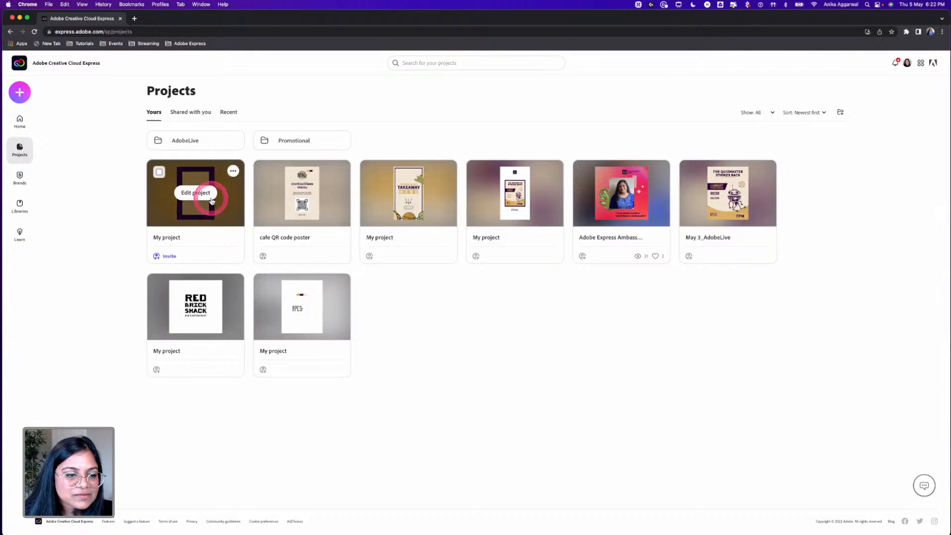
{"action": "left_click", "coordinate": [306, 197]}
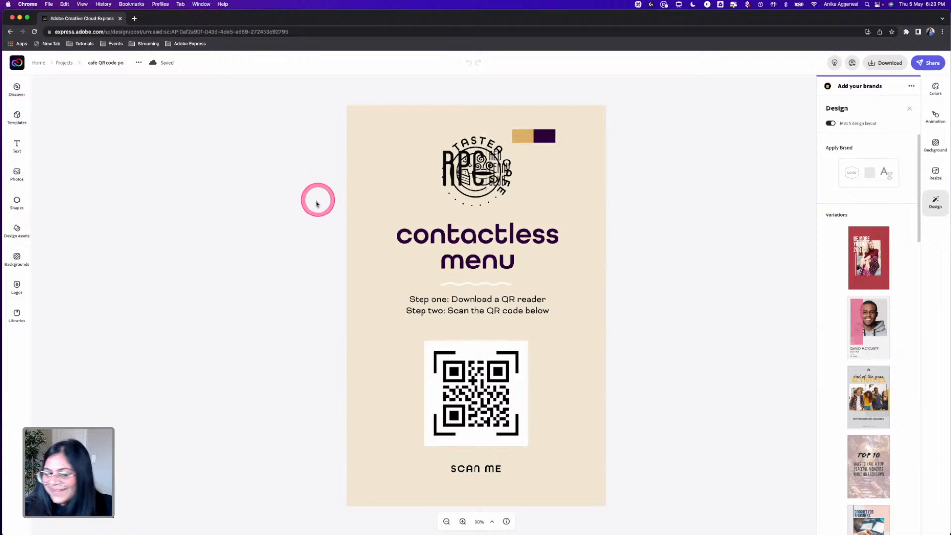
{"action": "left_click", "coordinate": [463, 142]}
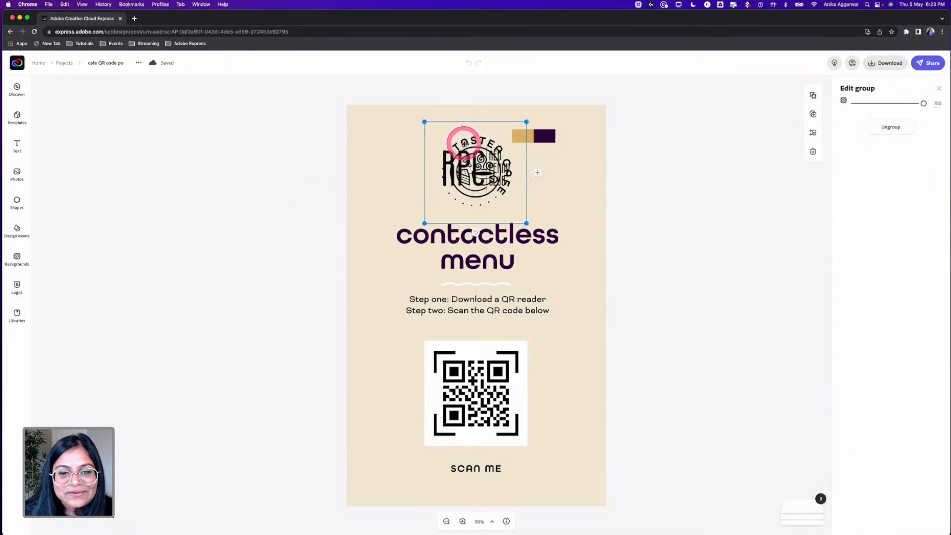
{"action": "key", "text": "BackSpace"}
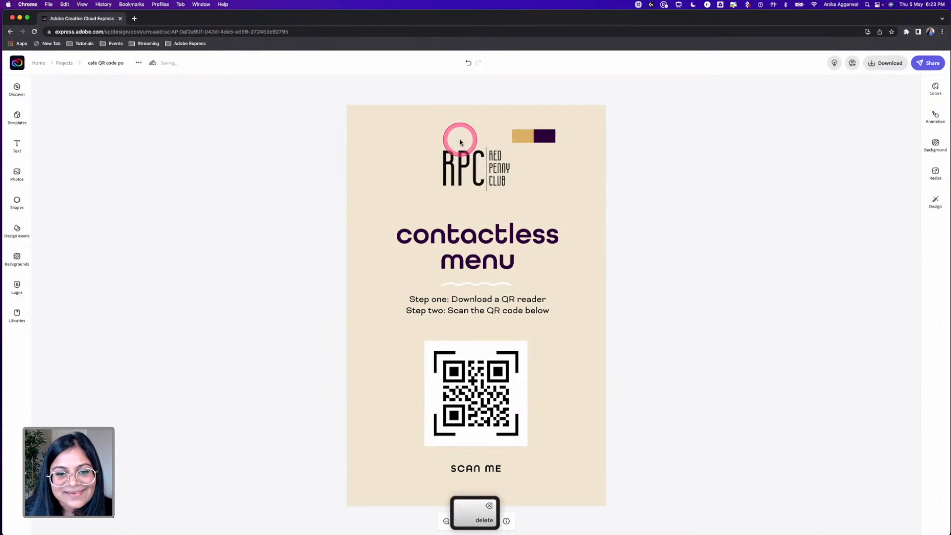
Apply the Duotone filter to the RPC Red Penny Club logo, with the shadows colour sampled from the dark purple swatch.
{"action": "left_click", "coordinate": [474, 169]}
{"action": "left_click", "coordinate": [926, 272]}
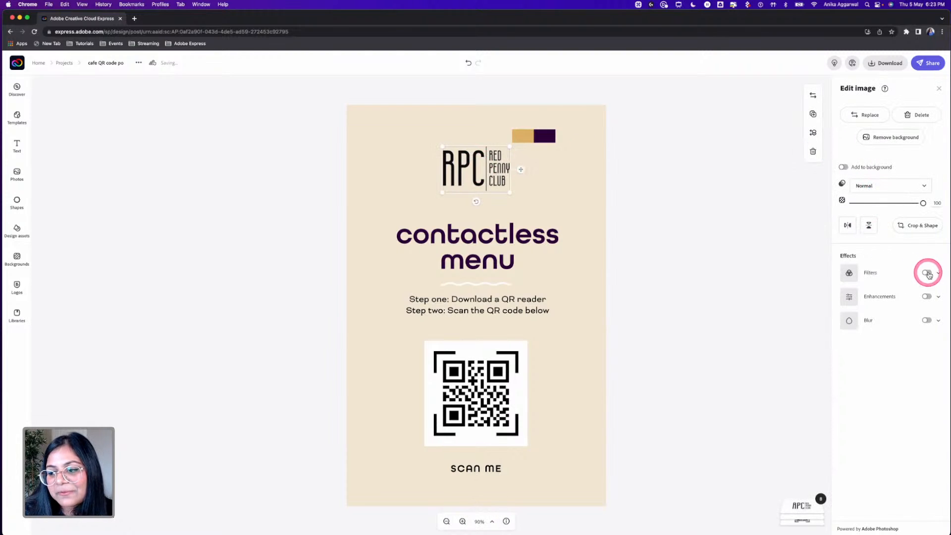
{"action": "left_click", "coordinate": [861, 325]}
{"action": "left_click", "coordinate": [845, 357]}
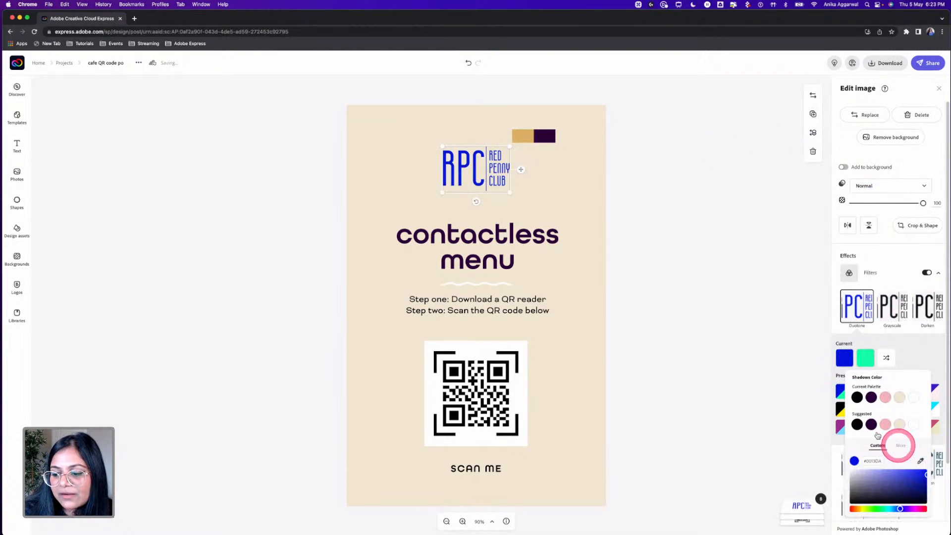
{"action": "left_click", "coordinate": [921, 461]}
{"action": "left_click", "coordinate": [549, 137]}
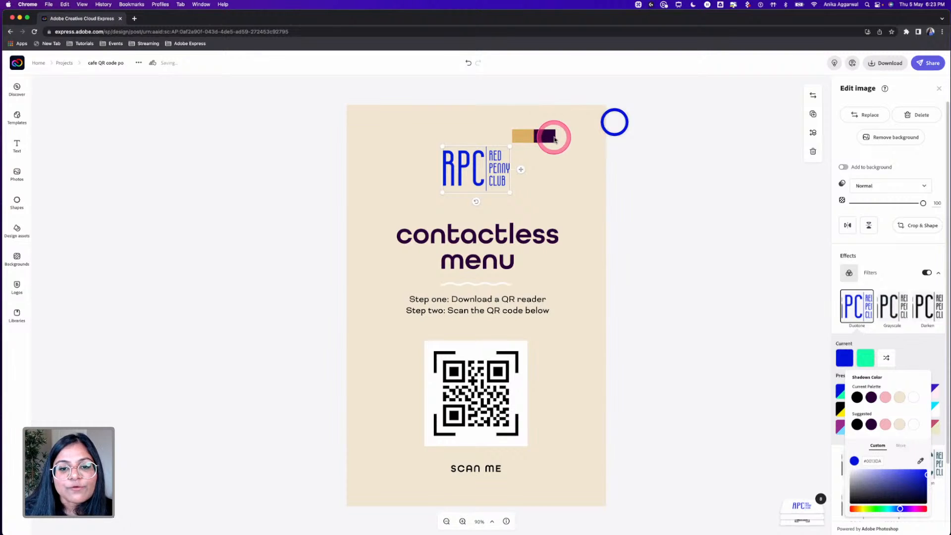
{"action": "left_click", "coordinate": [455, 163]}
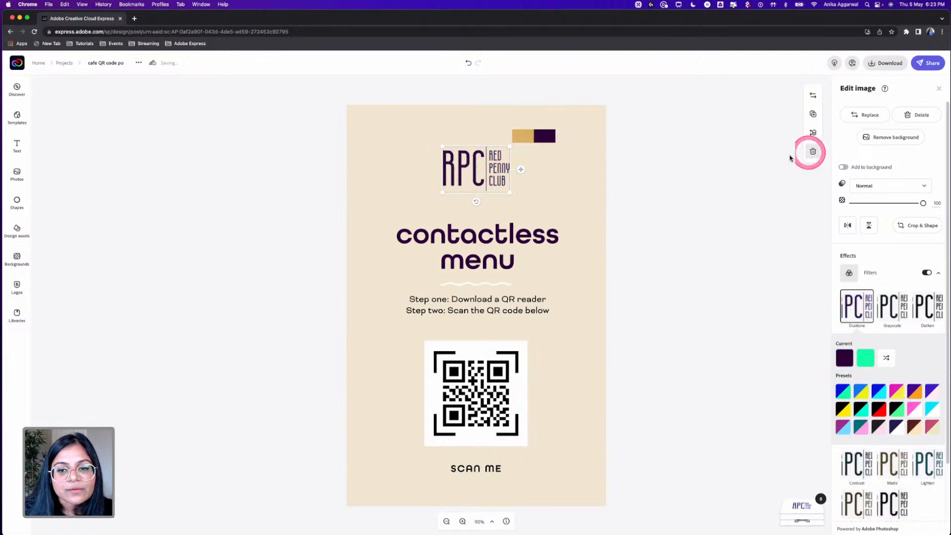
{"action": "left_click", "coordinate": [666, 186]}
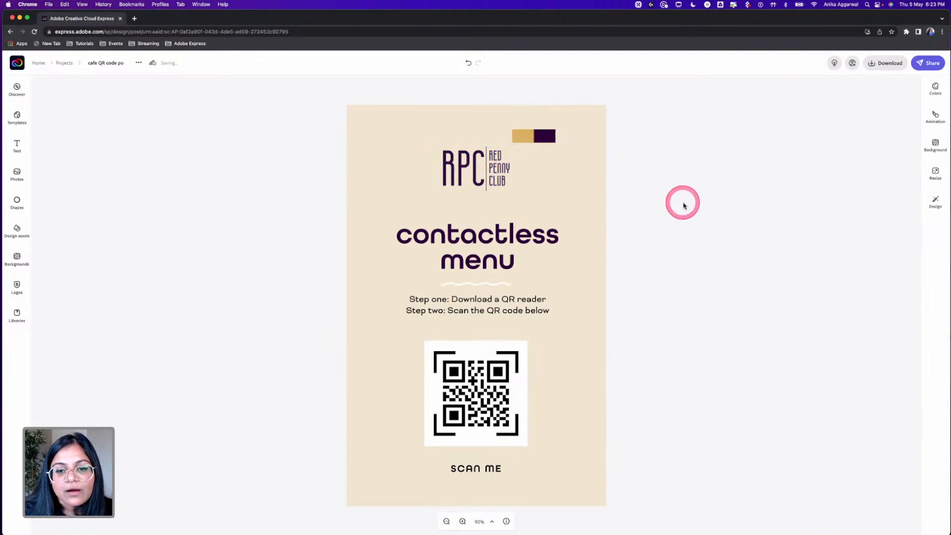
Scale the RPC logo down slightly and reposition it centred above the "contactless menu" heading.
{"action": "left_click", "coordinate": [508, 163]}
{"action": "left_click_drag", "start_coordinate": [511, 146], "coordinate": [494, 177]}
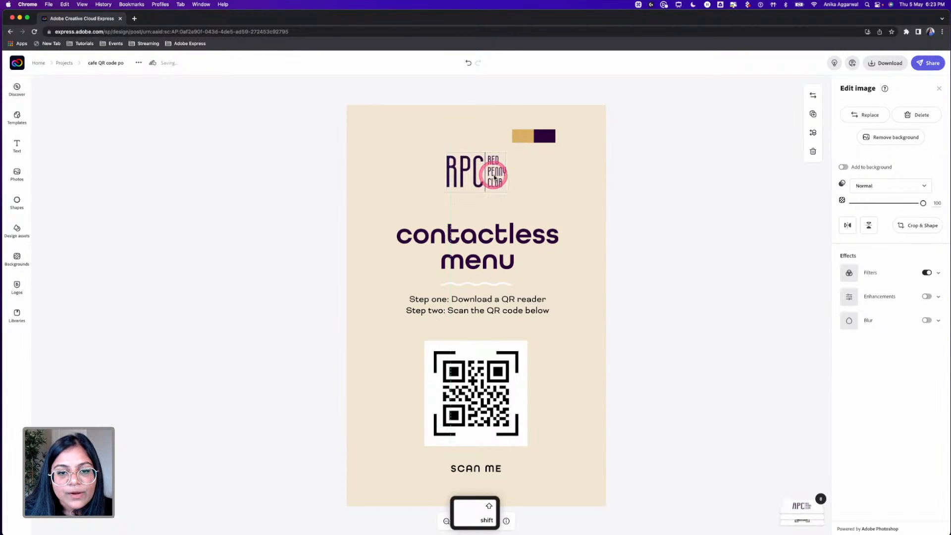
{"action": "left_click", "coordinate": [643, 224]}
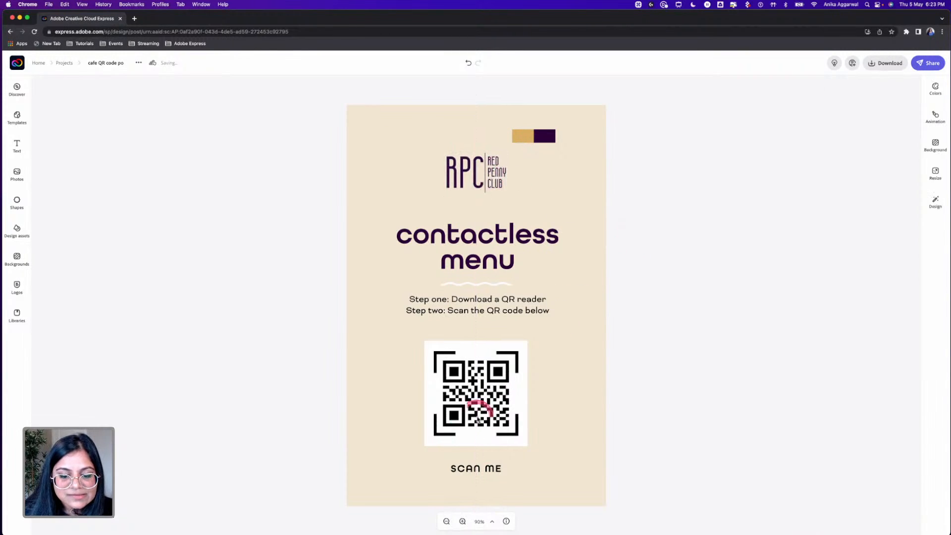
{"action": "left_click", "coordinate": [467, 471]}
{"action": "left_click", "coordinate": [691, 318]}
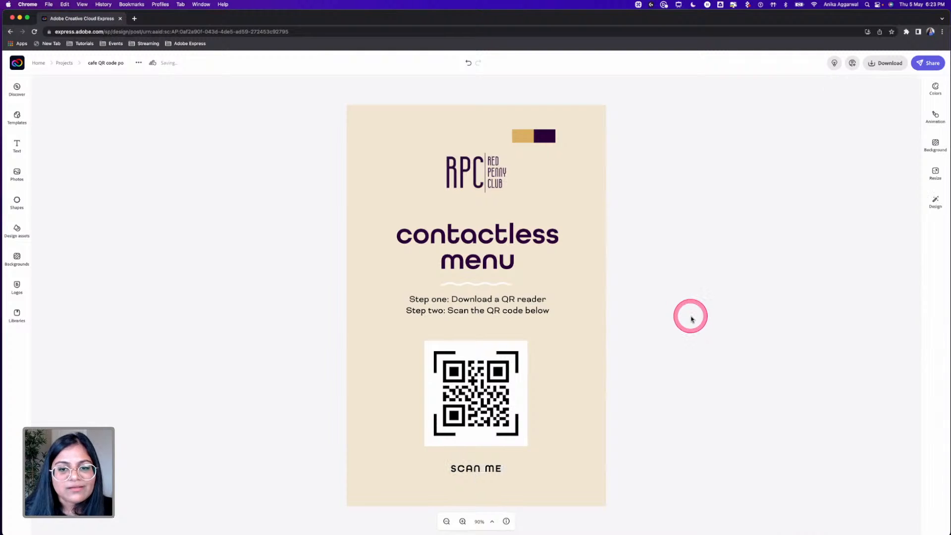
Recolour the wavy divider with the tan sampled from the two-colour swatch strip, and delete the strip.
{"action": "left_click", "coordinate": [475, 283]}
{"action": "left_click", "coordinate": [849, 140]}
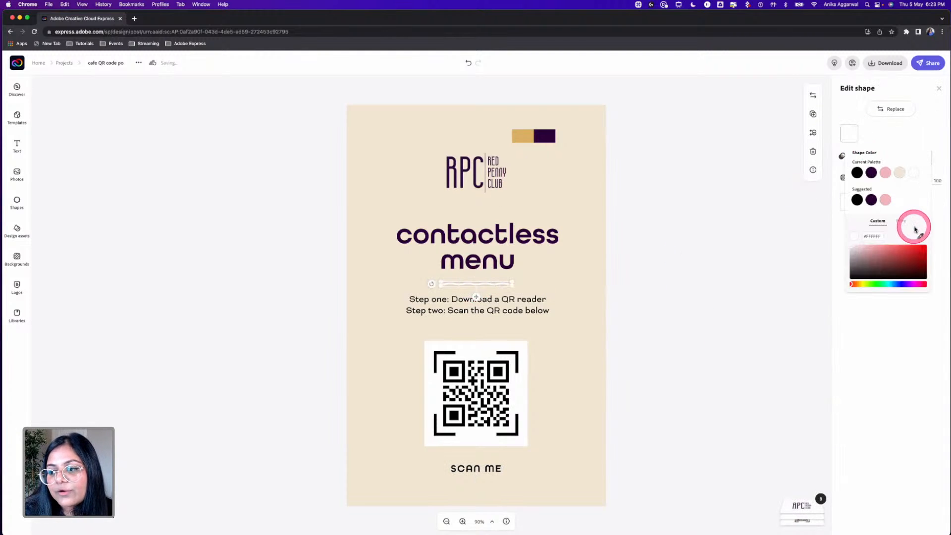
{"action": "left_click", "coordinate": [919, 234]}
{"action": "left_click", "coordinate": [526, 135]}
{"action": "left_click", "coordinate": [850, 138]}
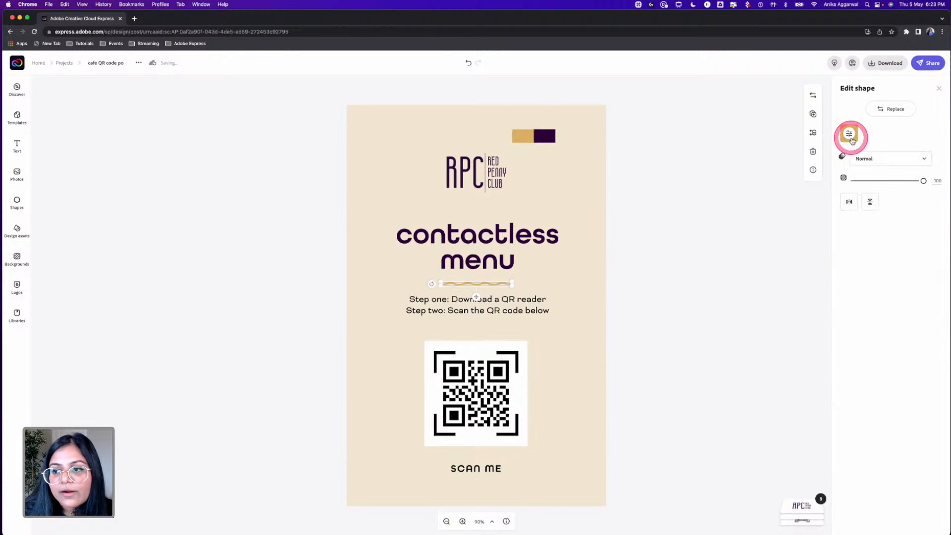
{"action": "left_click", "coordinate": [539, 139]}
{"action": "key", "text": "Delete"}
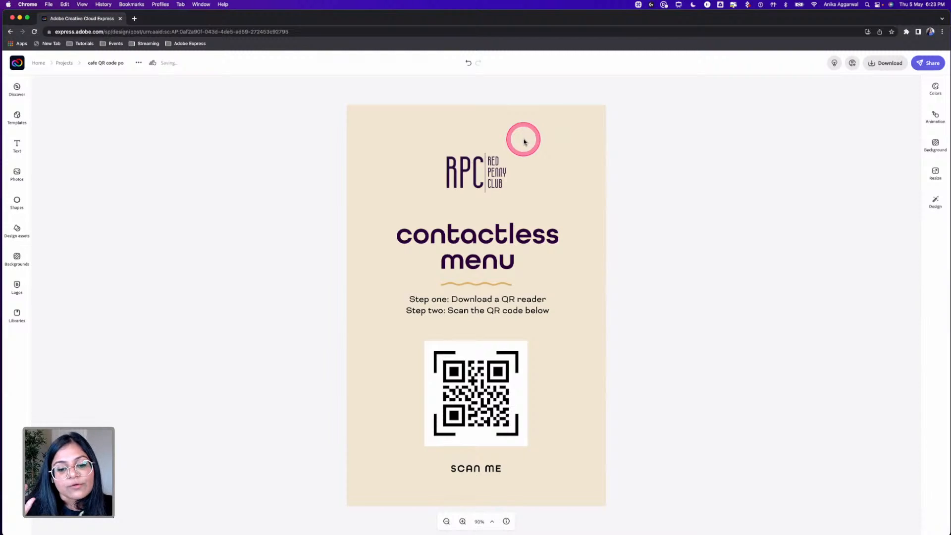
Resize the QR code poster to the standard Square format.
{"action": "left_click", "coordinate": [936, 172]}
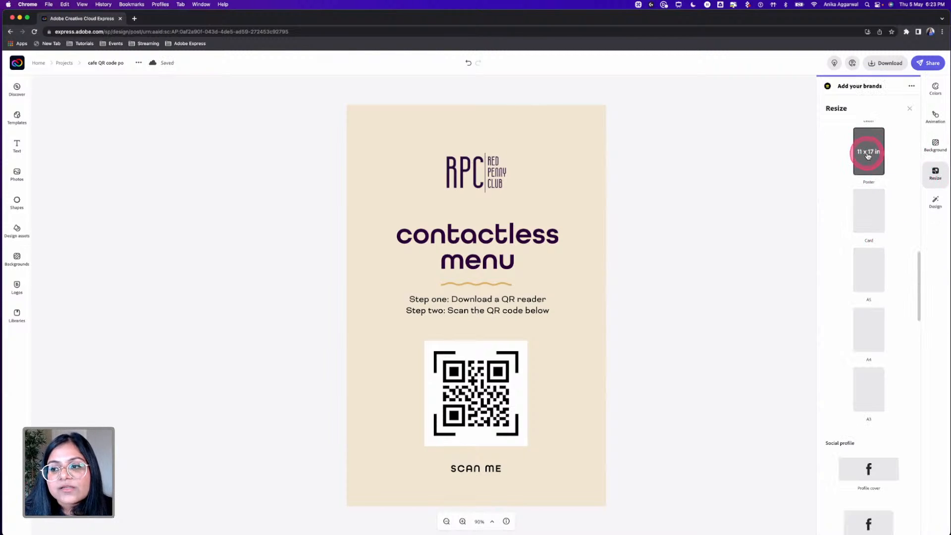
{"action": "scroll", "coordinate": [883, 286], "scroll_direction": "down", "scroll_amount": 5}
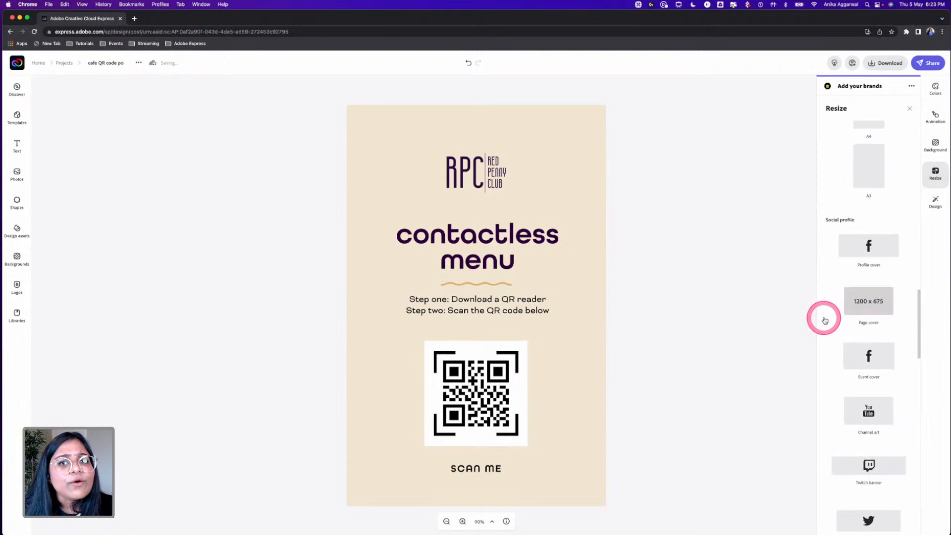
{"action": "scroll", "coordinate": [870, 439], "scroll_direction": "down", "scroll_amount": 5}
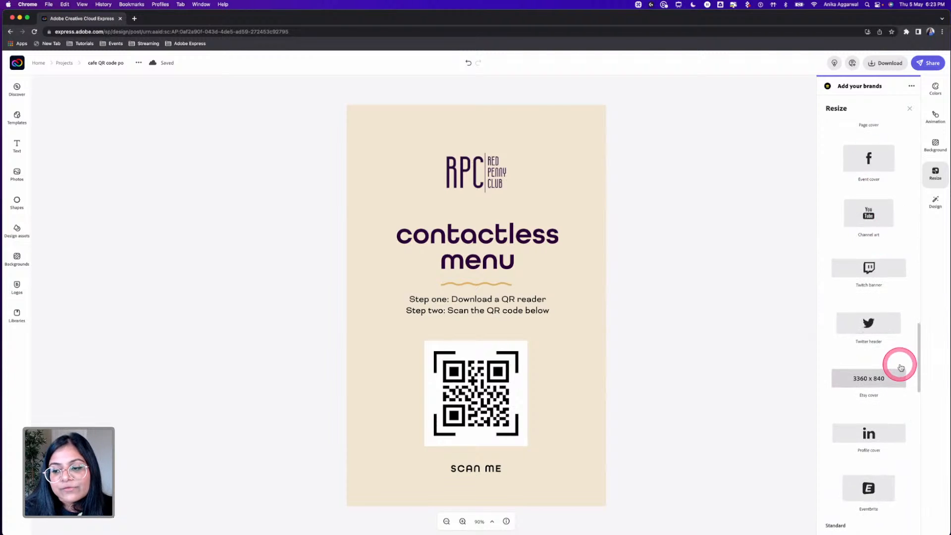
{"action": "scroll", "coordinate": [901, 365], "scroll_direction": "down", "scroll_amount": 2}
{"action": "scroll", "coordinate": [901, 366], "scroll_direction": "down", "scroll_amount": 10}
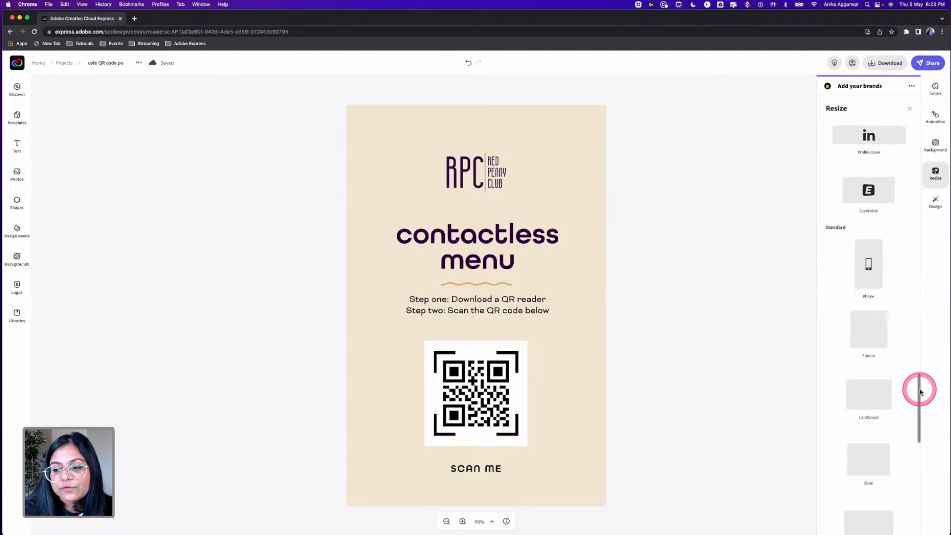
{"action": "left_click", "coordinate": [869, 329]}
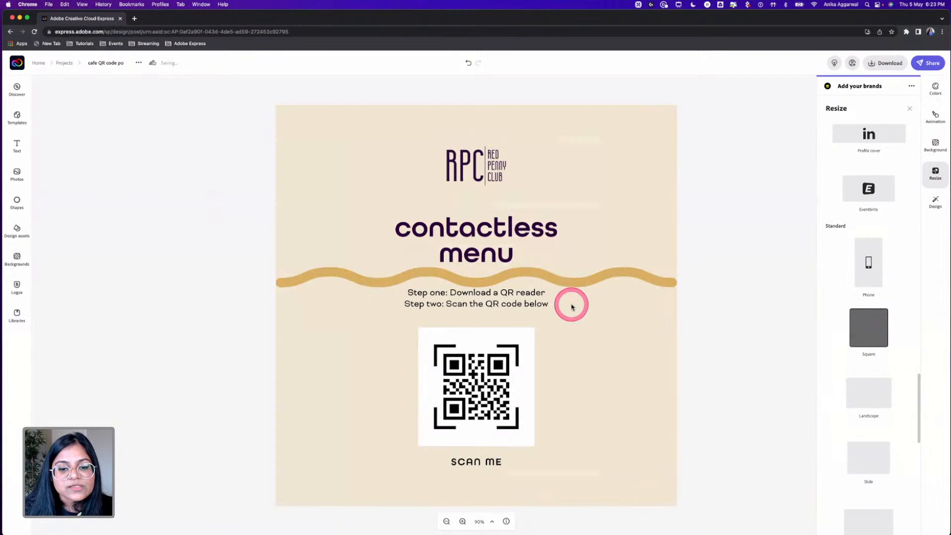
Shrink the oversized wavy divider and centre it between the "contactless menu" heading and the step instructions.
{"action": "left_click", "coordinate": [518, 278]}
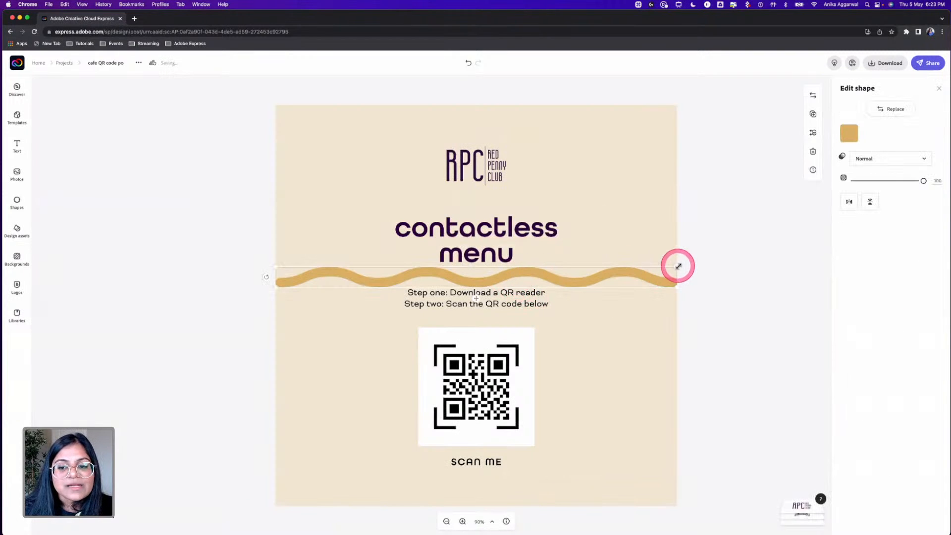
{"action": "mouse_move", "coordinate": [678, 266]}
{"action": "left_mouse_down"}
{"action": "mouse_move", "coordinate": [386, 283]}
{"action": "mouse_move", "coordinate": [452, 272]}
{"action": "left_mouse_up"}
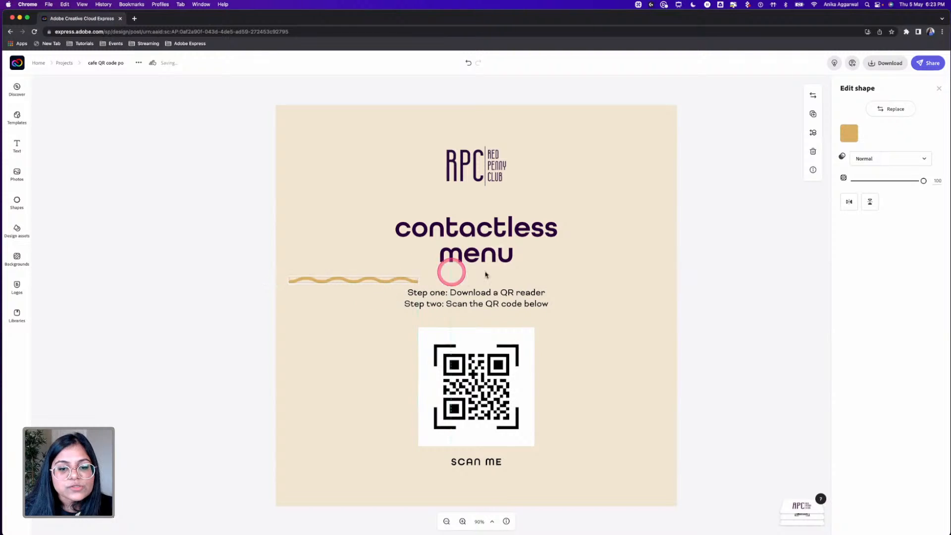
{"action": "mouse_move", "coordinate": [389, 281]}
{"action": "left_mouse_down"}
{"action": "mouse_move", "coordinate": [531, 272]}
{"action": "mouse_move", "coordinate": [513, 277]}
{"action": "left_mouse_up"}
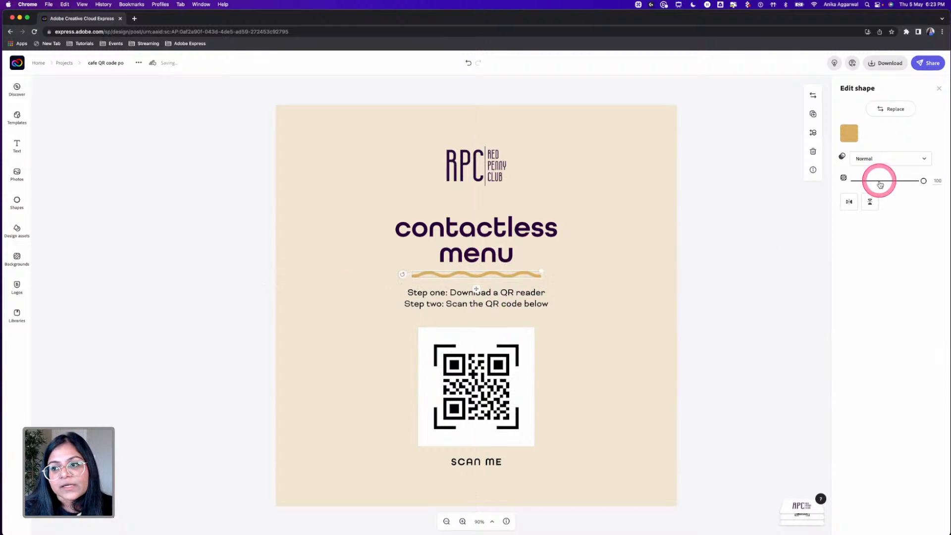
{"action": "left_click", "coordinate": [478, 169]}
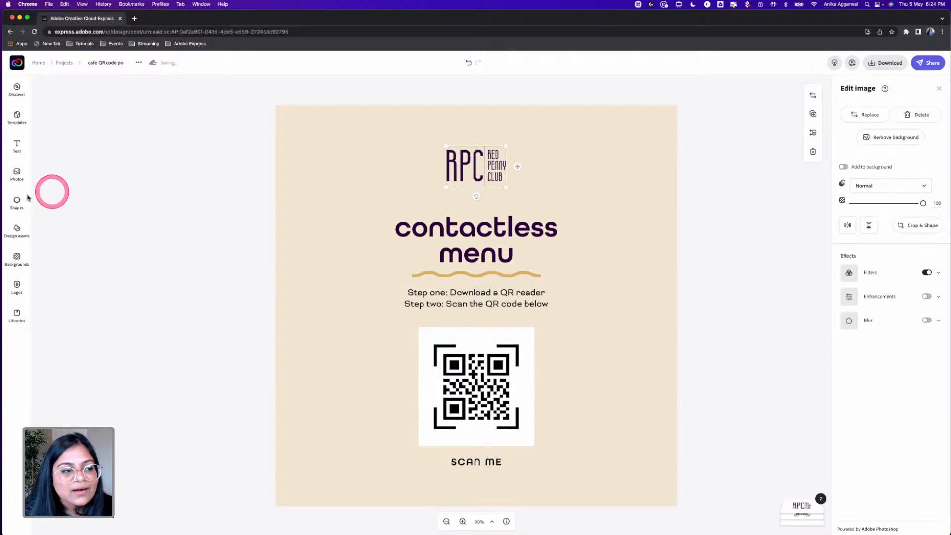
{"action": "left_click", "coordinate": [14, 148]}
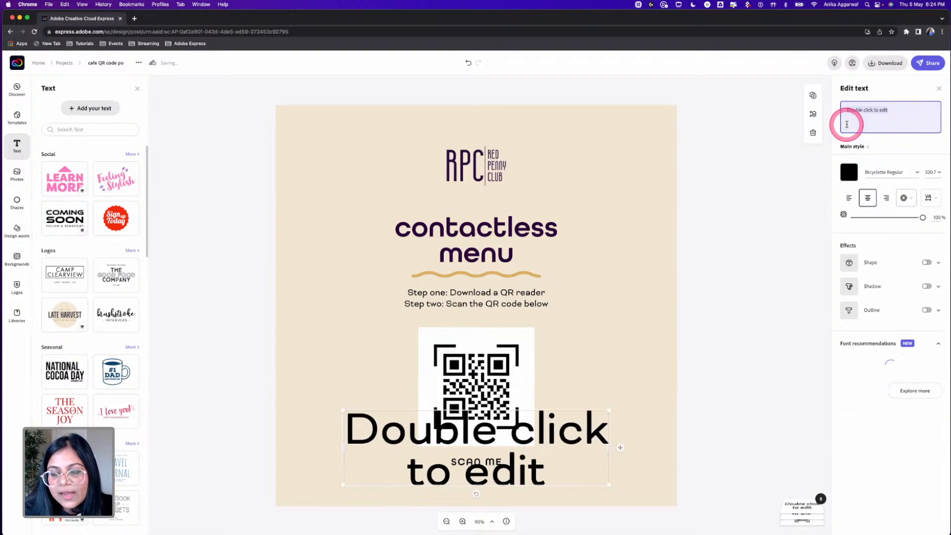
{"action": "type", "text": "@redp"}
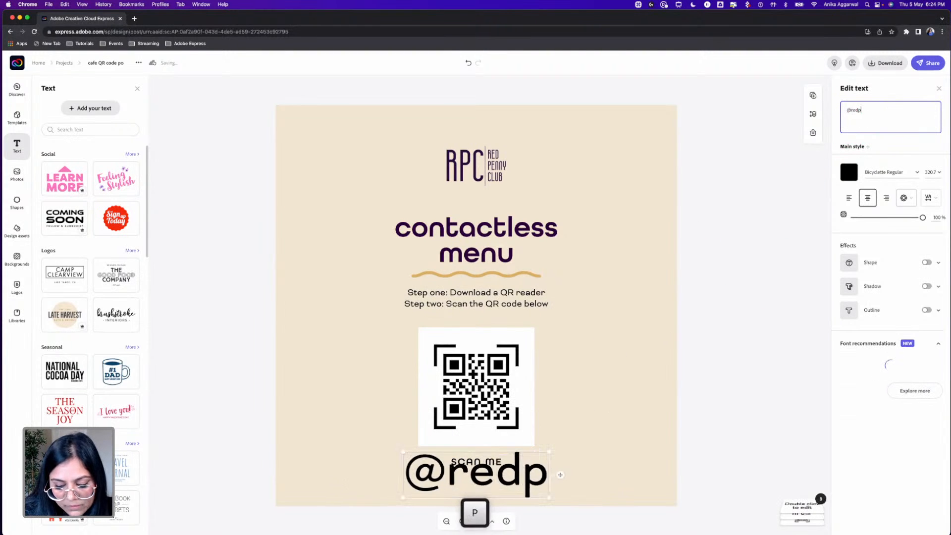
{"action": "type", "text": "ennyclub"}
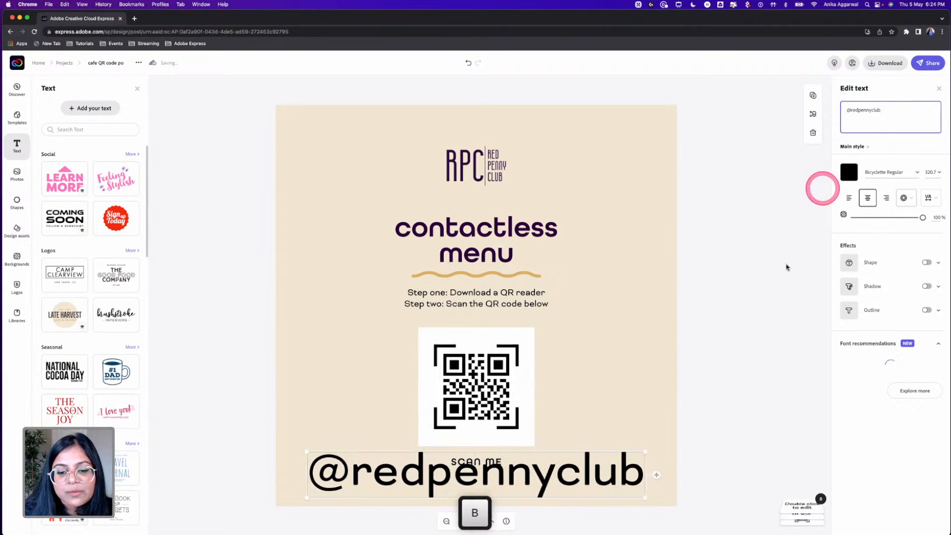
{"action": "left_click", "coordinate": [611, 484]}
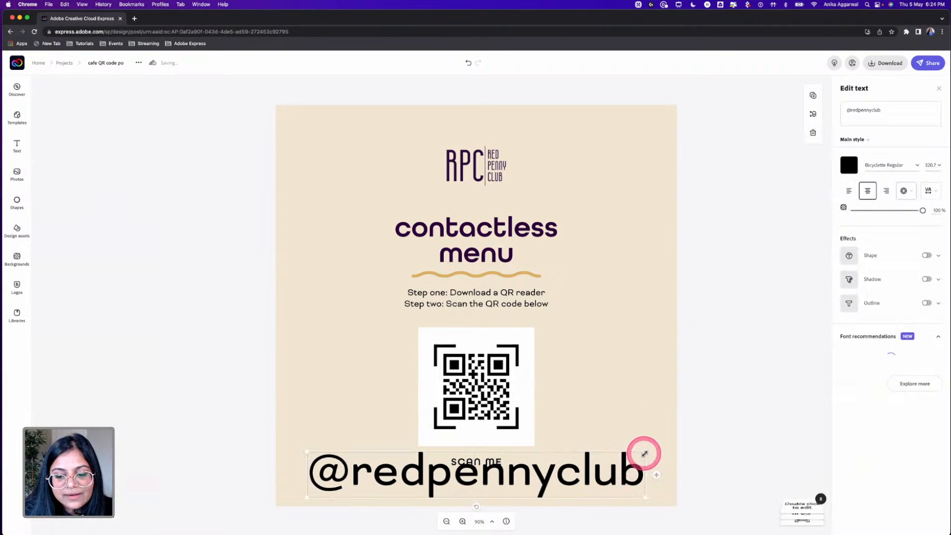
{"action": "left_click_drag", "start_coordinate": [644, 453], "coordinate": [485, 200]}
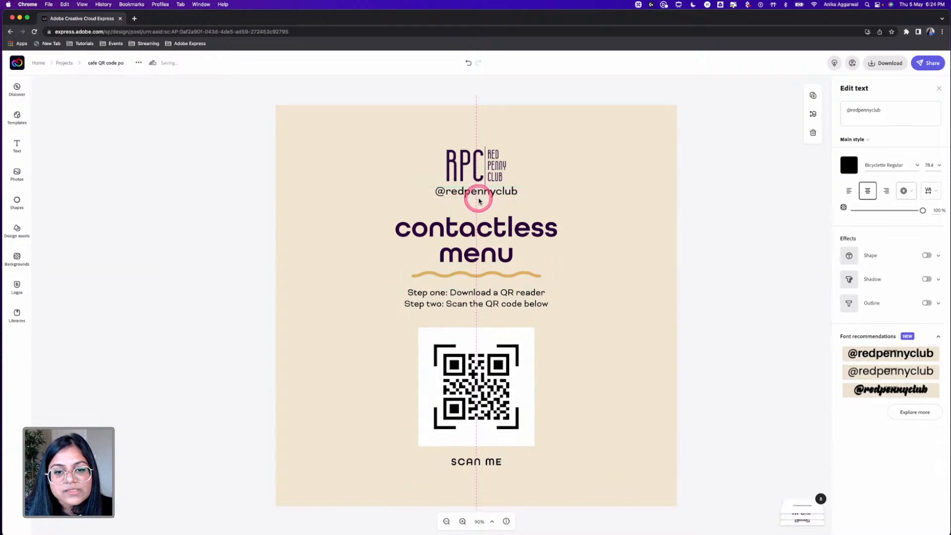
{"action": "mouse_move", "coordinate": [480, 202]}
{"action": "left_mouse_down"}
{"action": "mouse_move", "coordinate": [507, 190]}
{"action": "mouse_move", "coordinate": [481, 195]}
{"action": "left_mouse_up"}
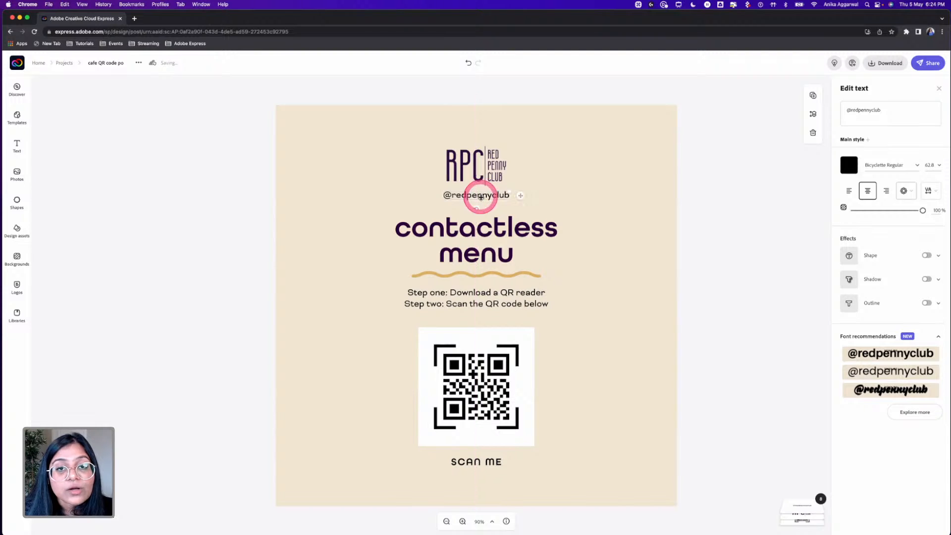
{"action": "left_click", "coordinate": [846, 164]}
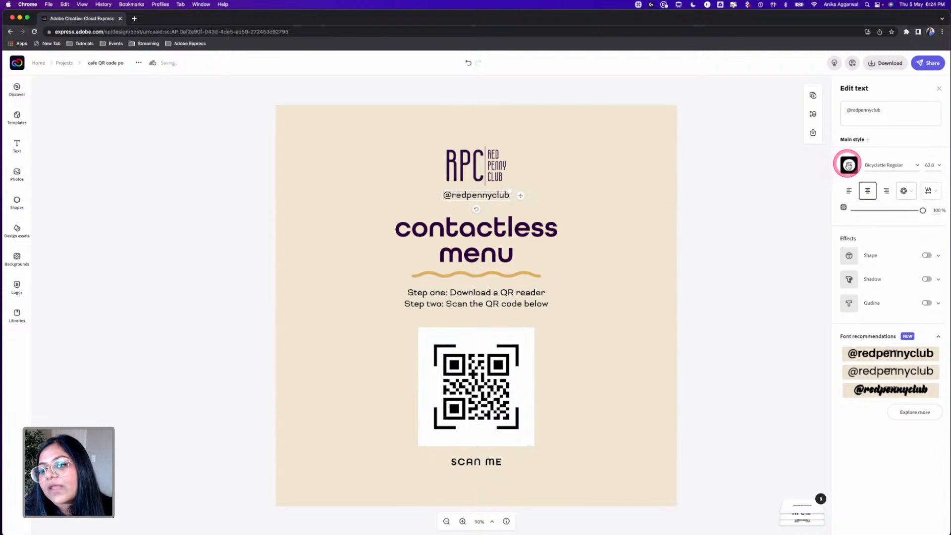
{"action": "left_click", "coordinate": [849, 166]}
{"action": "left_click", "coordinate": [922, 282]}
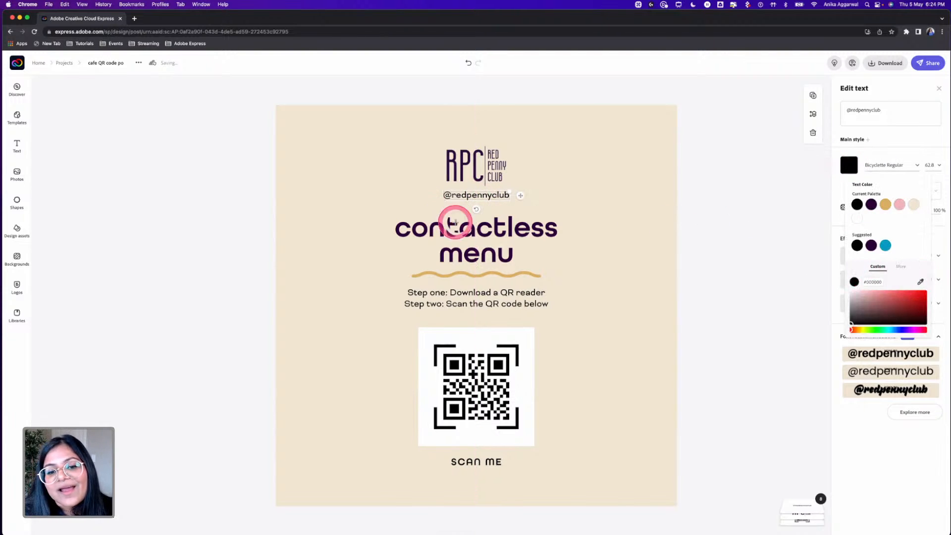
{"action": "left_click", "coordinate": [466, 167]}
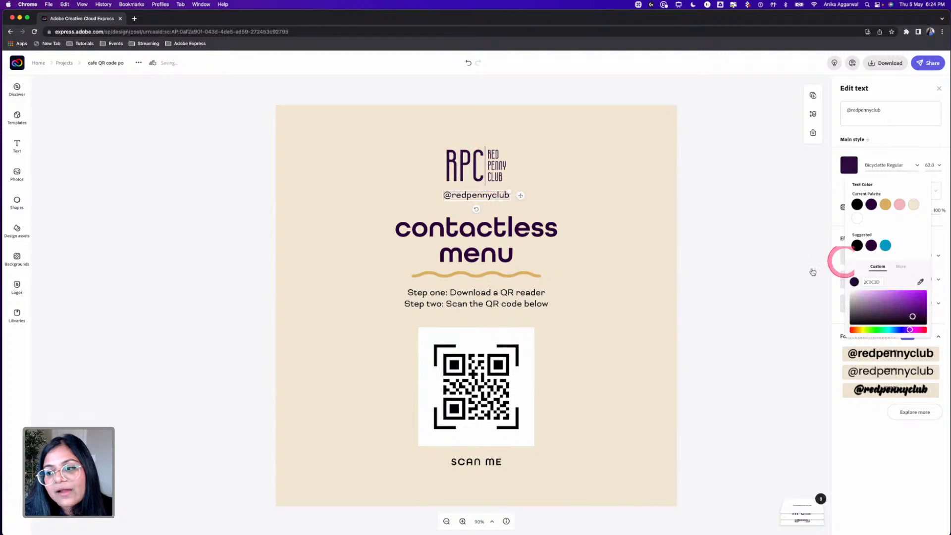
{"action": "left_click", "coordinate": [885, 204]}
{"action": "left_click", "coordinate": [745, 216]}
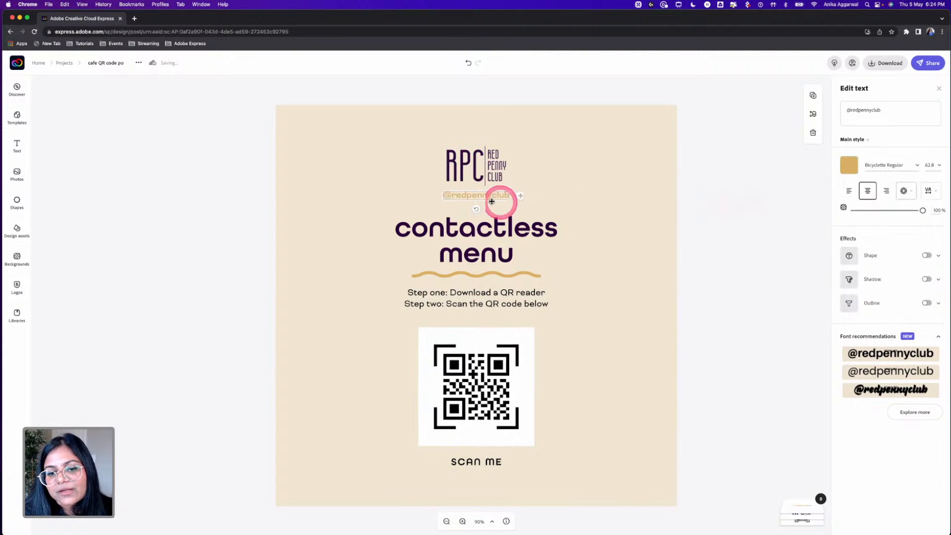
{"action": "left_click", "coordinate": [758, 152]}
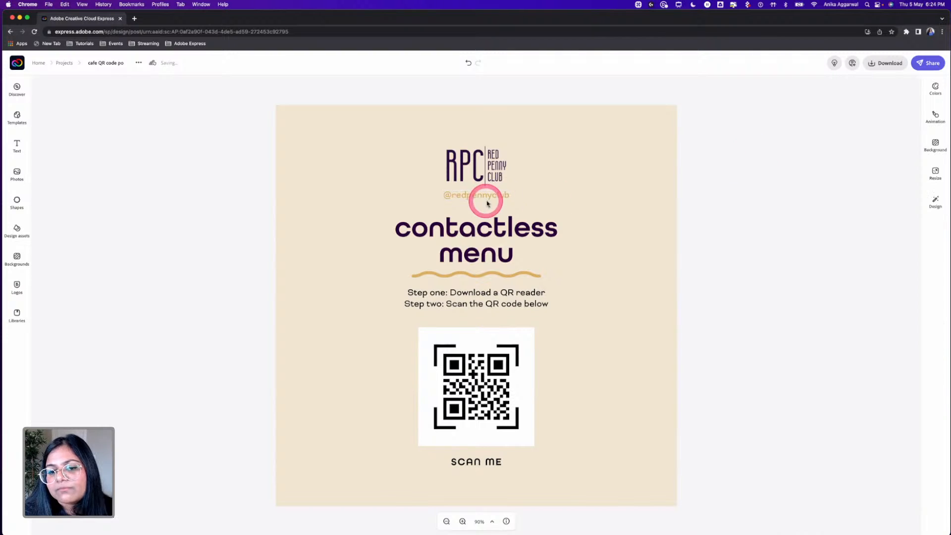
{"action": "left_click", "coordinate": [488, 198]}
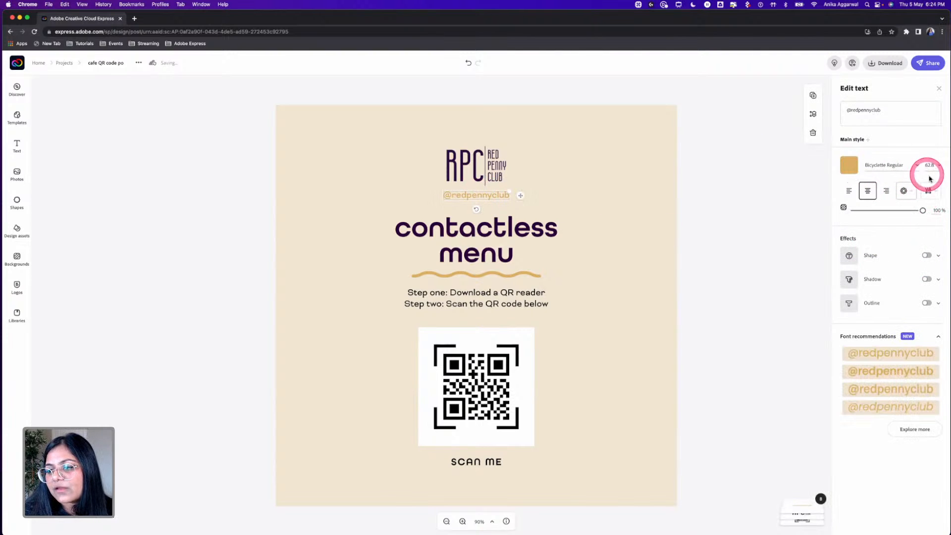
{"action": "left_click", "coordinate": [850, 165]}
{"action": "left_click", "coordinate": [871, 204]}
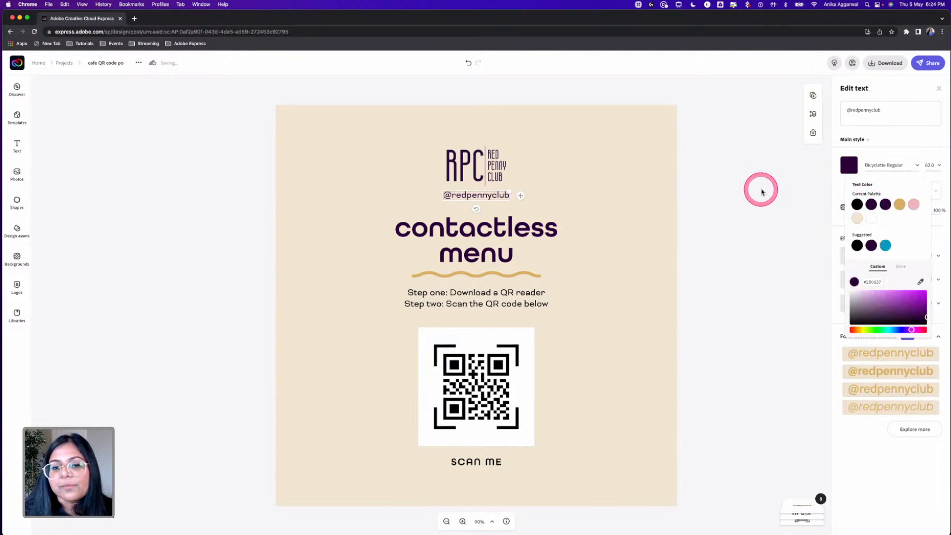
{"action": "left_click", "coordinate": [761, 192]}
{"action": "left_click", "coordinate": [758, 188]}
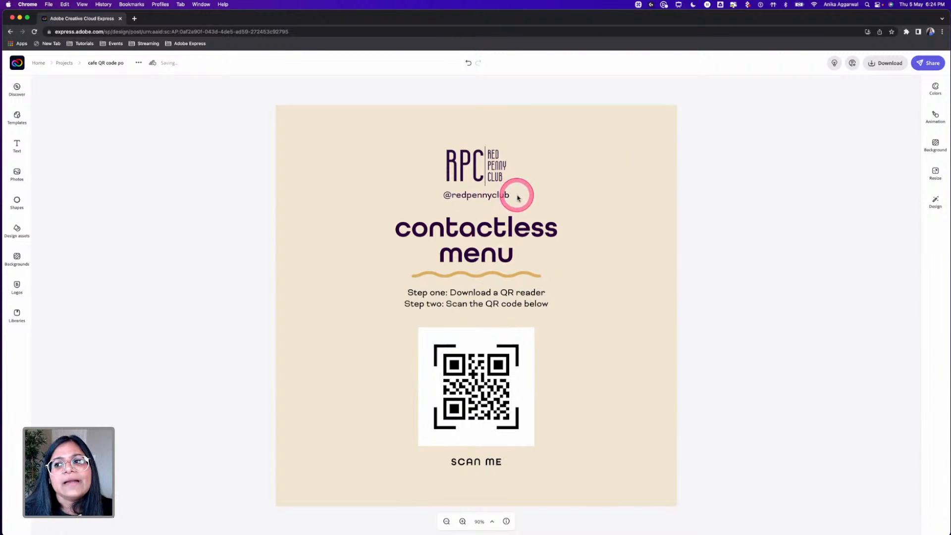
Return to the projects overview and open the purple and gold specials menu project for editing.
{"action": "left_click", "coordinate": [64, 63]}
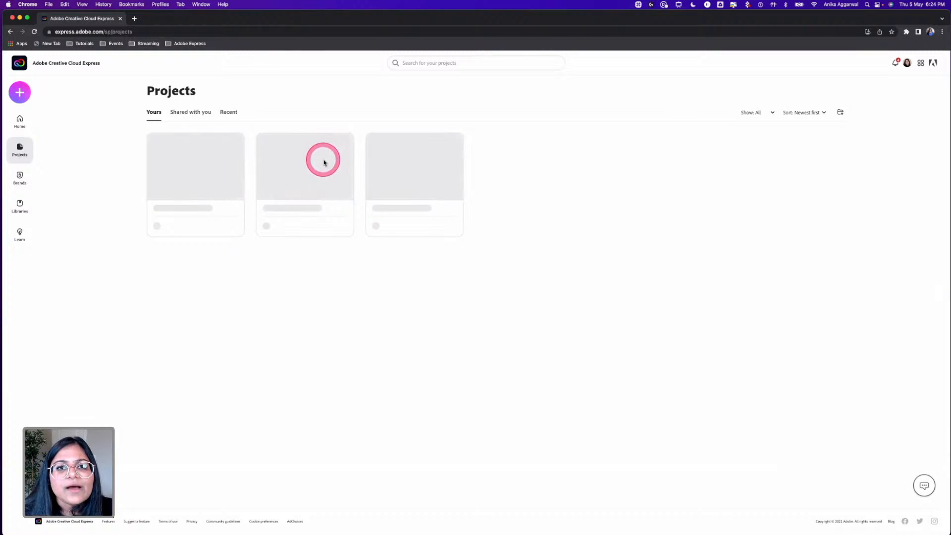
{"action": "mouse_move", "coordinate": [313, 203]}
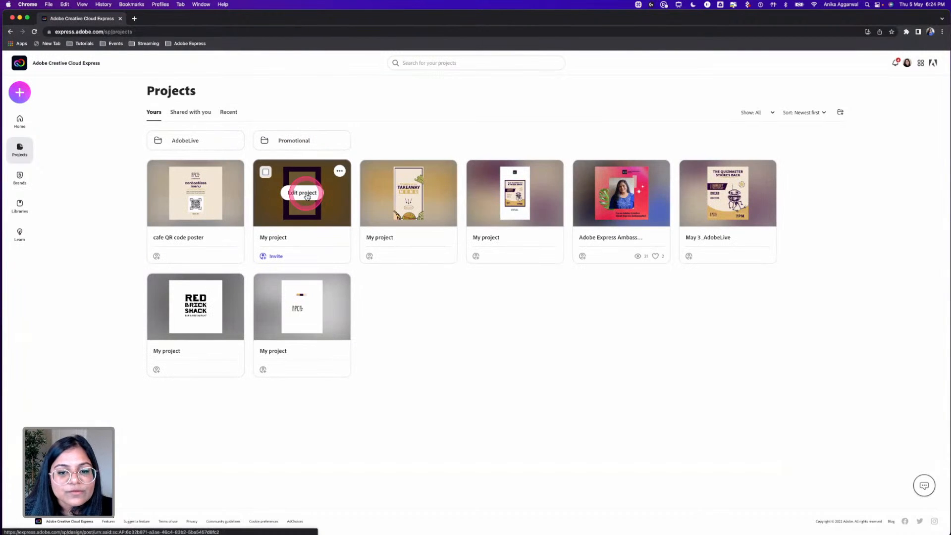
{"action": "left_click", "coordinate": [311, 195]}
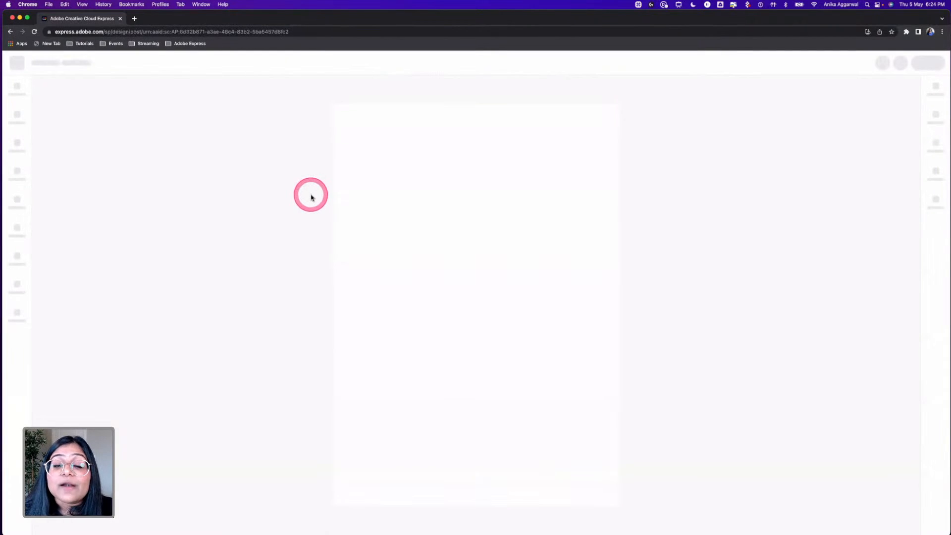
Bring the menu items and SPECIALS title in front of the gold panel, and shrink the title slightly above the stars.
{"action": "left_click", "coordinate": [475, 195]}
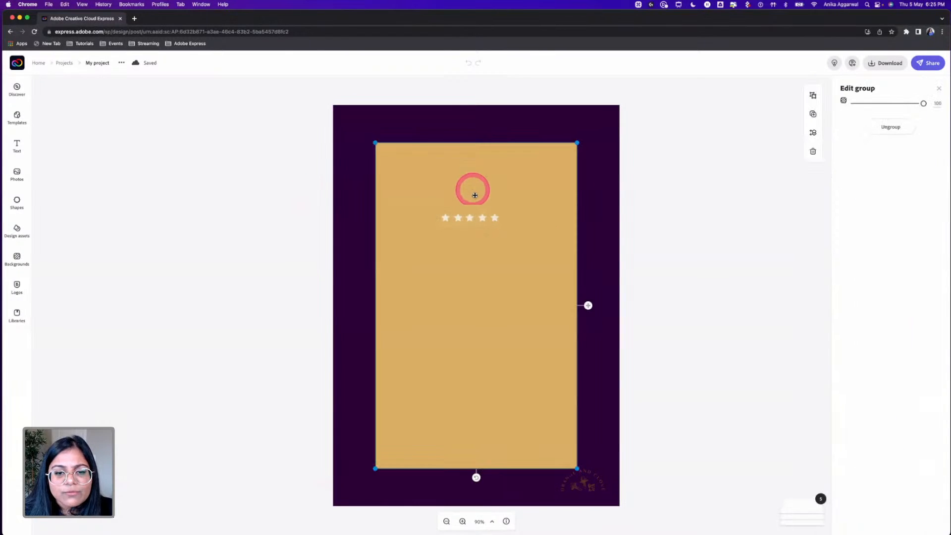
{"action": "mouse_move", "coordinate": [815, 514]}
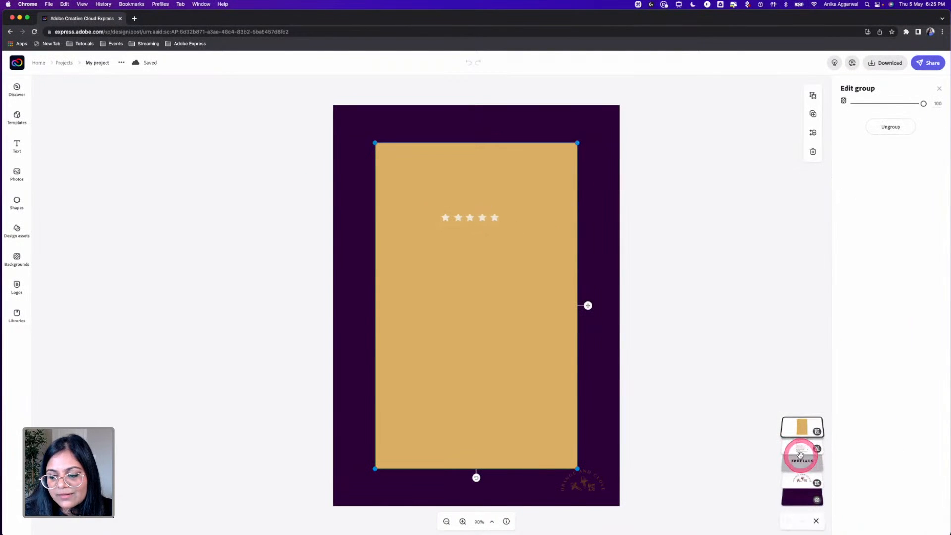
{"action": "left_click", "coordinate": [801, 455]}
{"action": "left_click", "coordinate": [801, 449]}
{"action": "left_click_drag", "start_coordinate": [800, 449], "coordinate": [786, 403]}
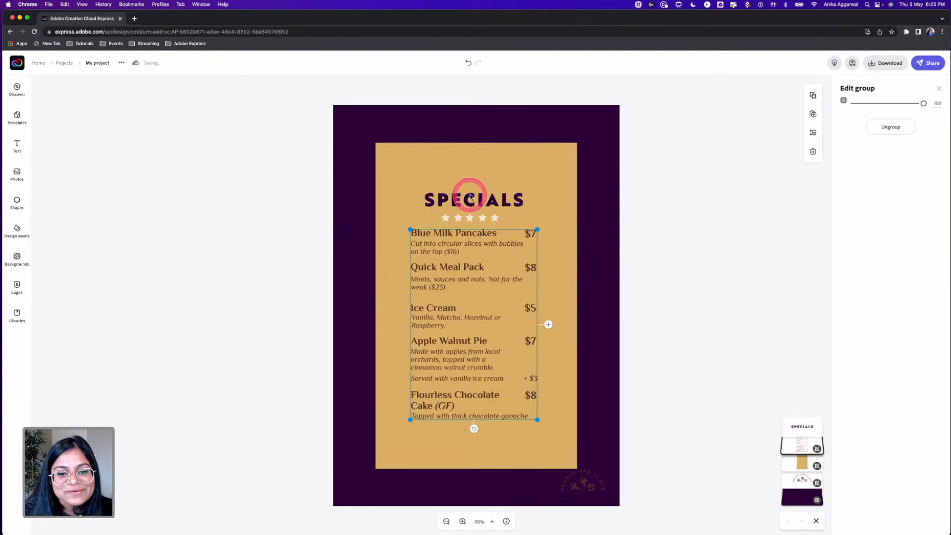
{"action": "left_click", "coordinate": [470, 198]}
{"action": "left_click_drag", "start_coordinate": [524, 194], "coordinate": [483, 195]}
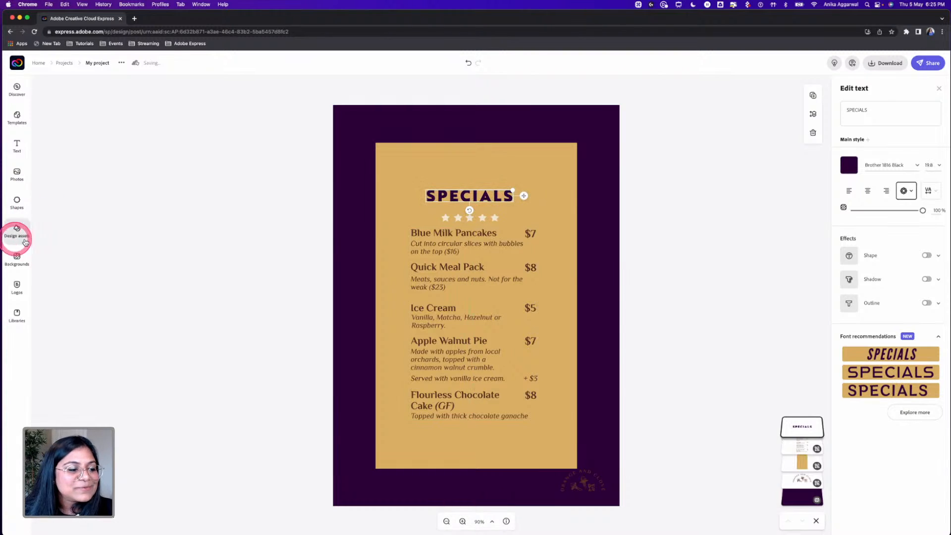
Search the shapes for "star wars" and place the many-armed probe droid over the gold panel's upper-right corner.
{"action": "left_click", "coordinate": [17, 201]}
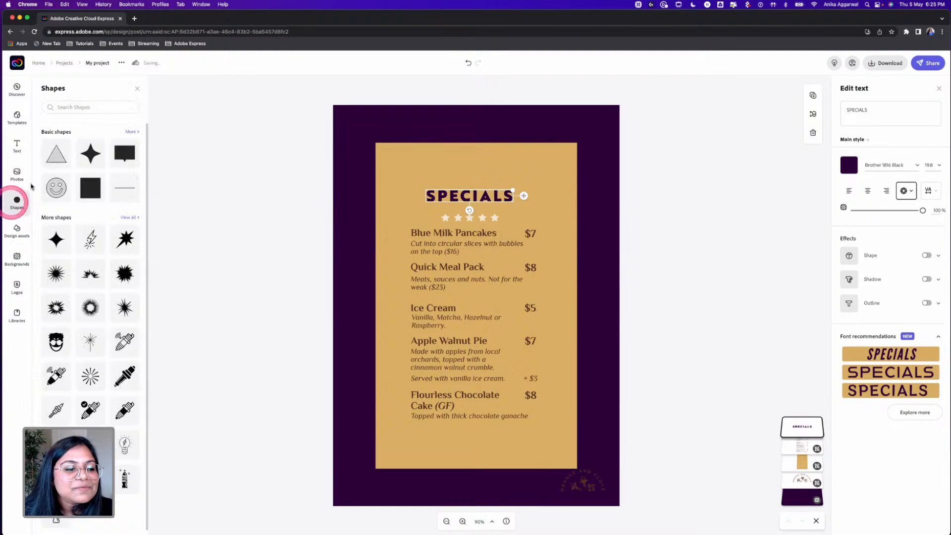
{"action": "left_click", "coordinate": [81, 107]}
{"action": "type", "text": "star war"}
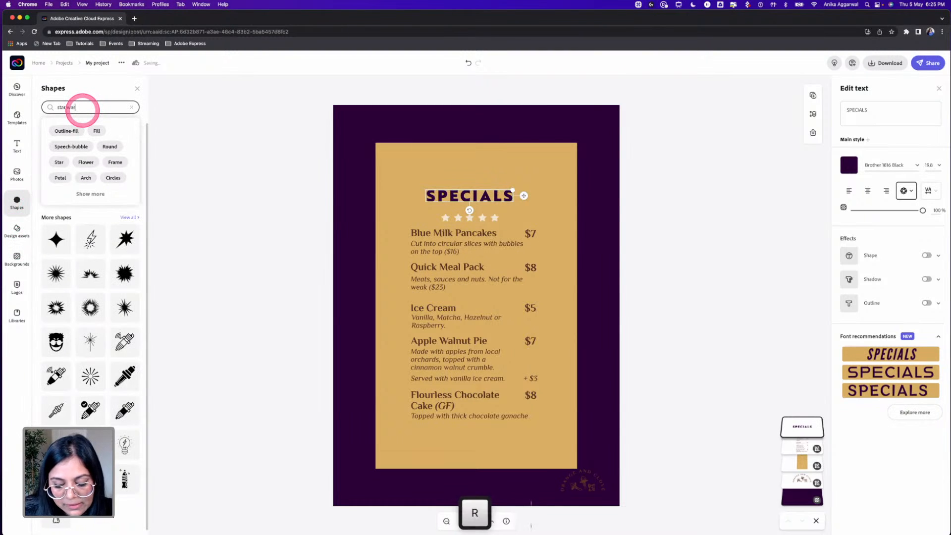
{"action": "type", "text": "s"}
{"action": "key", "text": "Return"}
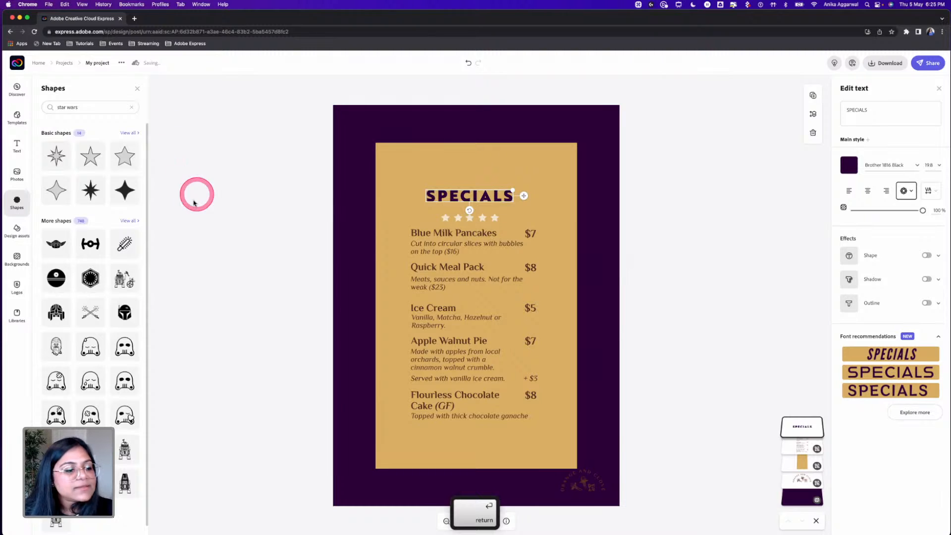
{"action": "scroll", "coordinate": [124, 396], "scroll_direction": "down", "scroll_amount": 5}
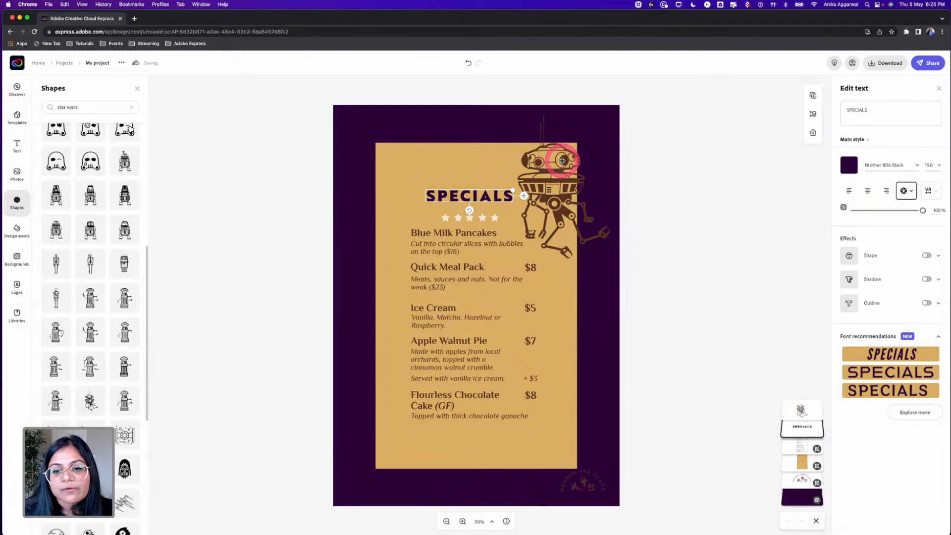
Recolour the probe droid with the palette's tan.
{"action": "left_click", "coordinate": [563, 160]}
{"action": "left_click", "coordinate": [849, 133]}
{"action": "left_click", "coordinate": [885, 172]}
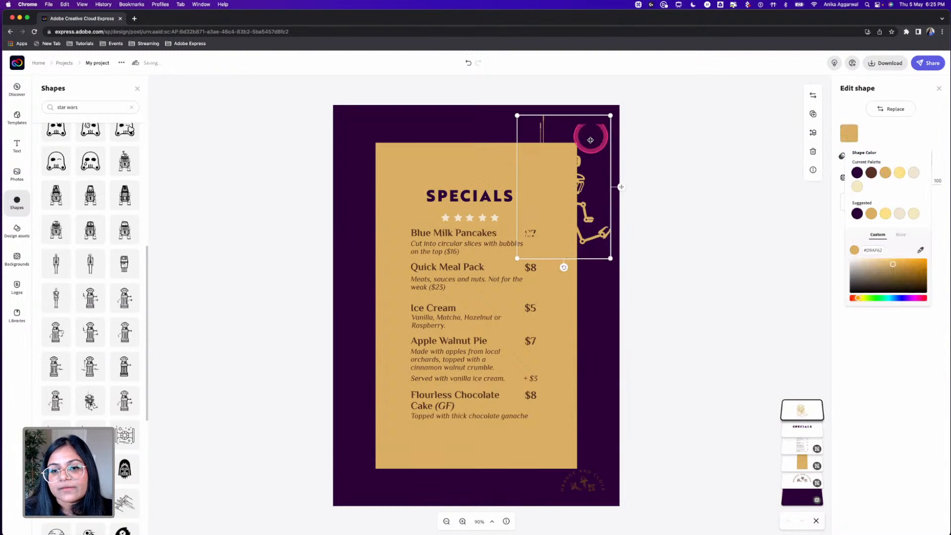
Enlarge the probe droid to span most of the page and move its layer behind the gold panel.
{"action": "left_click_drag", "start_coordinate": [610, 115], "coordinate": [617, 106]}
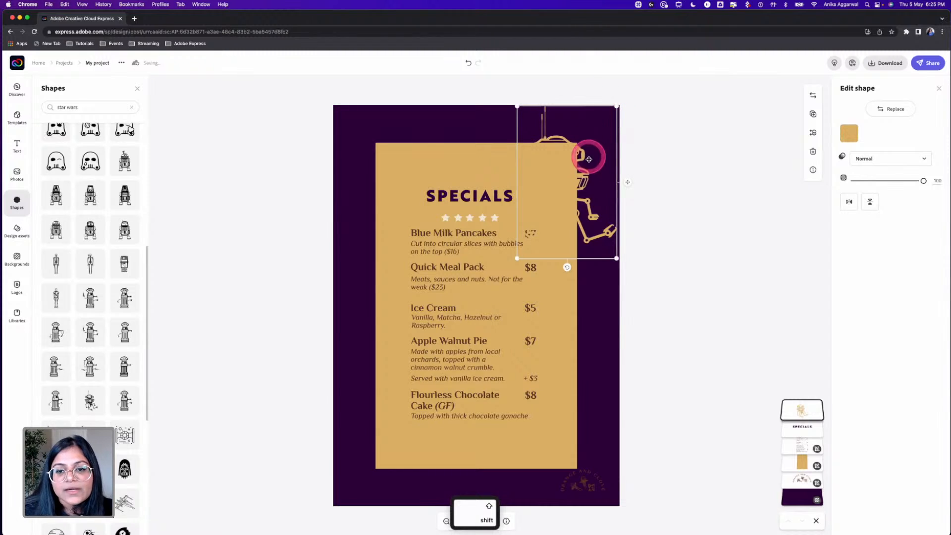
{"action": "left_click_drag", "start_coordinate": [523, 246], "coordinate": [330, 466]}
{"action": "left_click_drag", "start_coordinate": [794, 415], "coordinate": [794, 463]}
Delete the faint emblem in the page's lower-right corner, and recolour the probe droid with the palette's pale cream.
{"action": "left_click", "coordinate": [574, 485]}
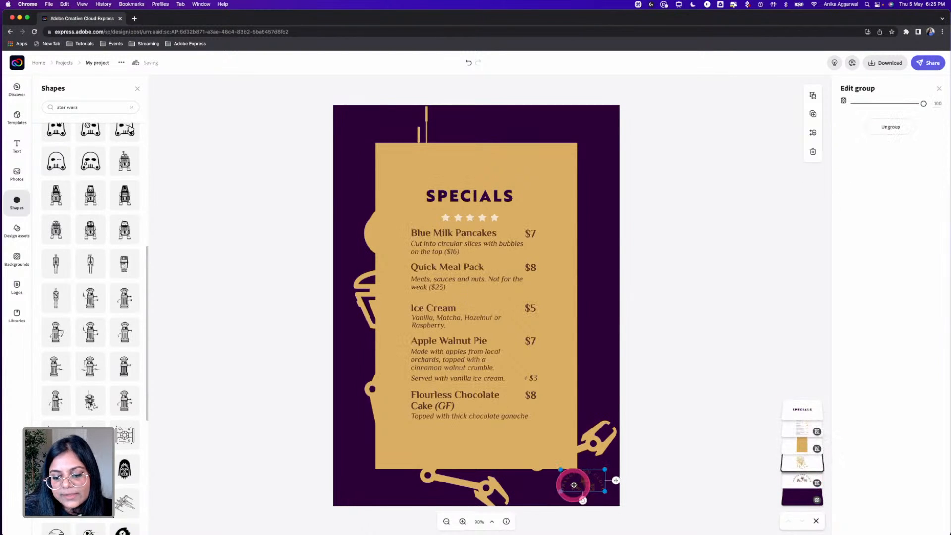
{"action": "key", "text": "BackSpace"}
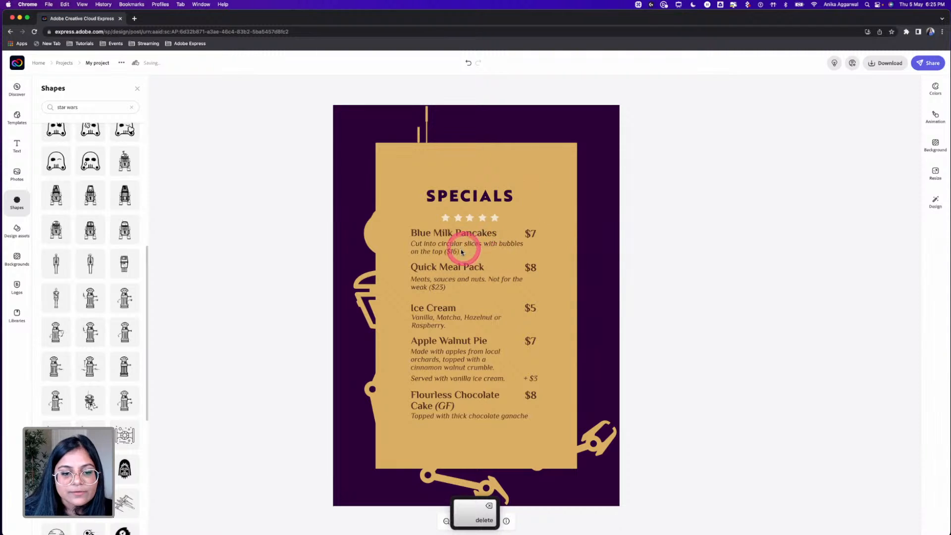
{"action": "left_click", "coordinate": [376, 237]}
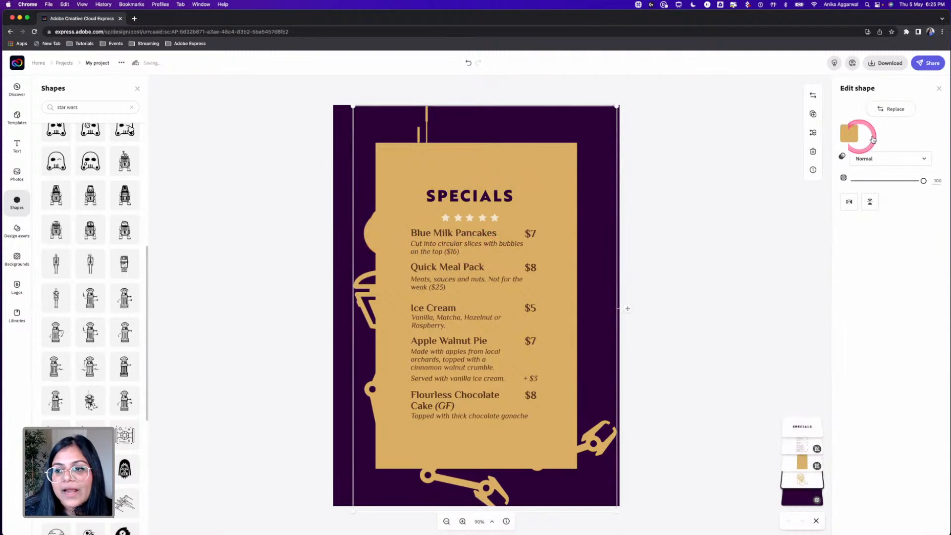
{"action": "left_click", "coordinate": [857, 135]}
{"action": "left_click", "coordinate": [857, 187]}
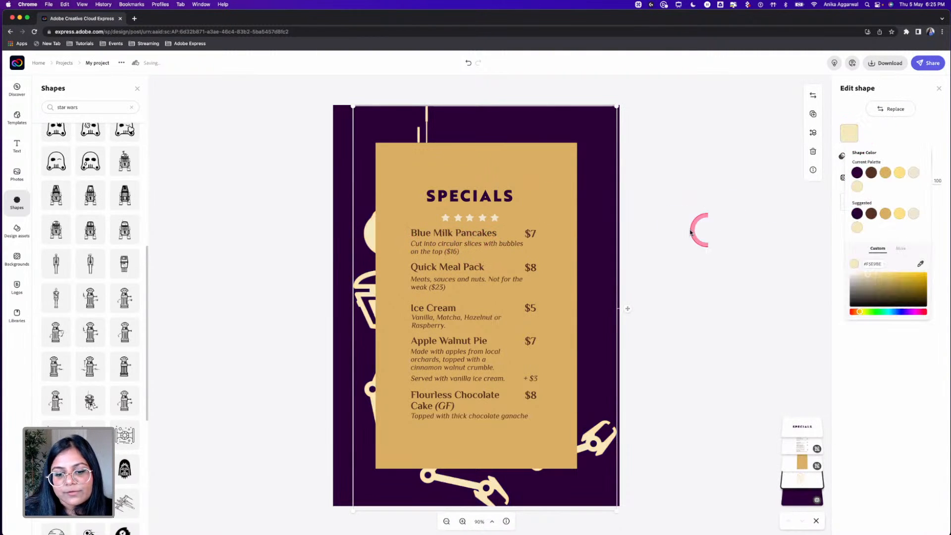
Shift the probe droid up and toward the page's left edge, and scale the gold panel down from its upper-right corner.
{"action": "left_click", "coordinate": [635, 363]}
{"action": "left_click_drag", "start_coordinate": [601, 444], "coordinate": [563, 422]}
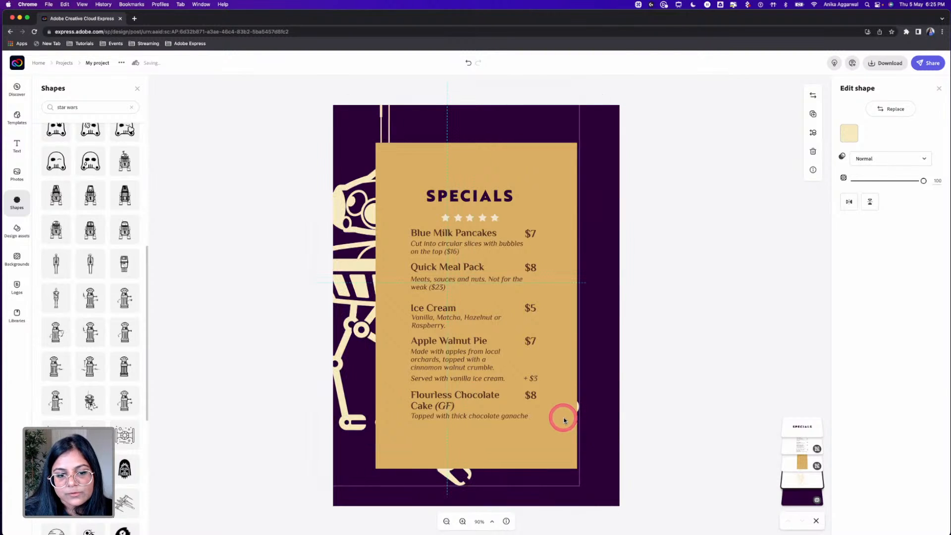
{"action": "left_click", "coordinate": [525, 149]}
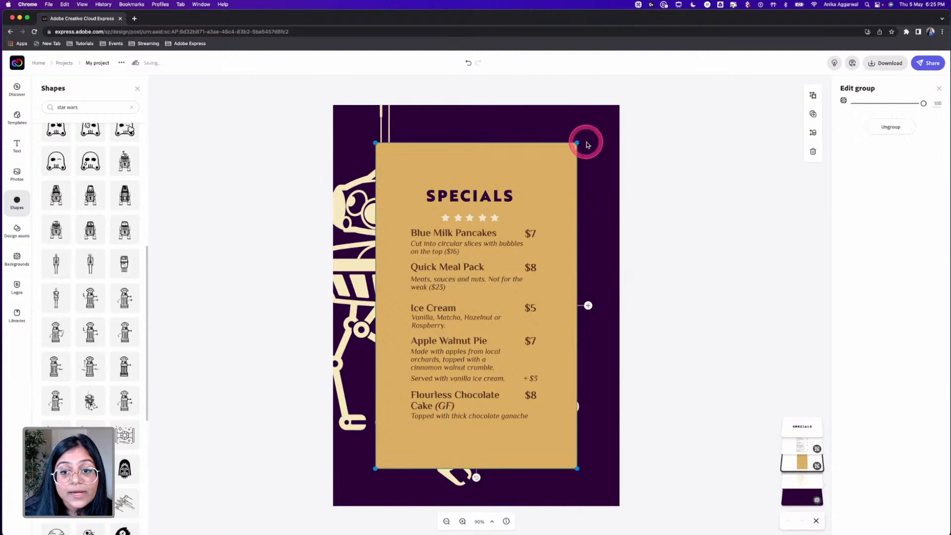
{"action": "left_click_drag", "start_coordinate": [572, 145], "coordinate": [540, 172]}
Reopen the cafe QR code poster for review, and open the takeaway menu project from the projects overview.
{"action": "left_click", "coordinate": [65, 63]}
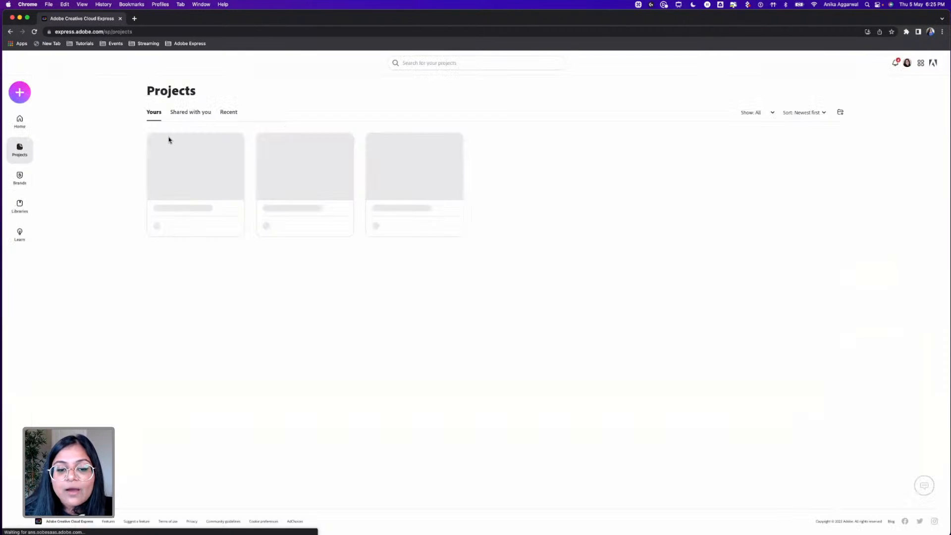
{"action": "left_click", "coordinate": [256, 161]}
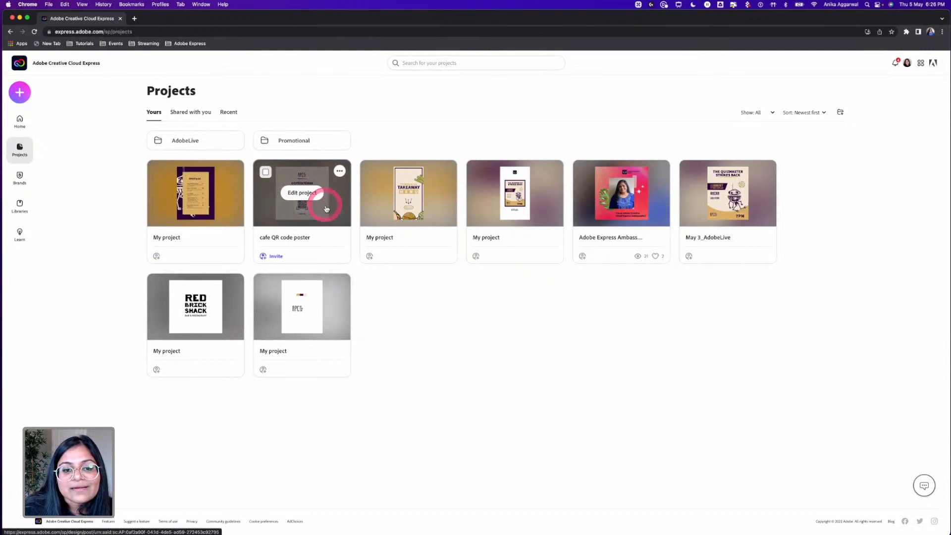
{"action": "left_click", "coordinate": [350, 219]}
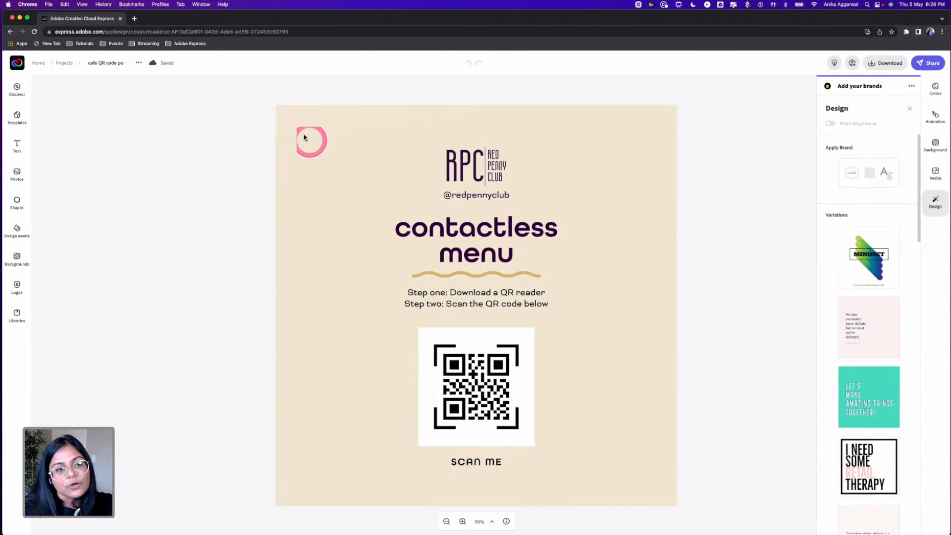
{"action": "left_click", "coordinate": [65, 63]}
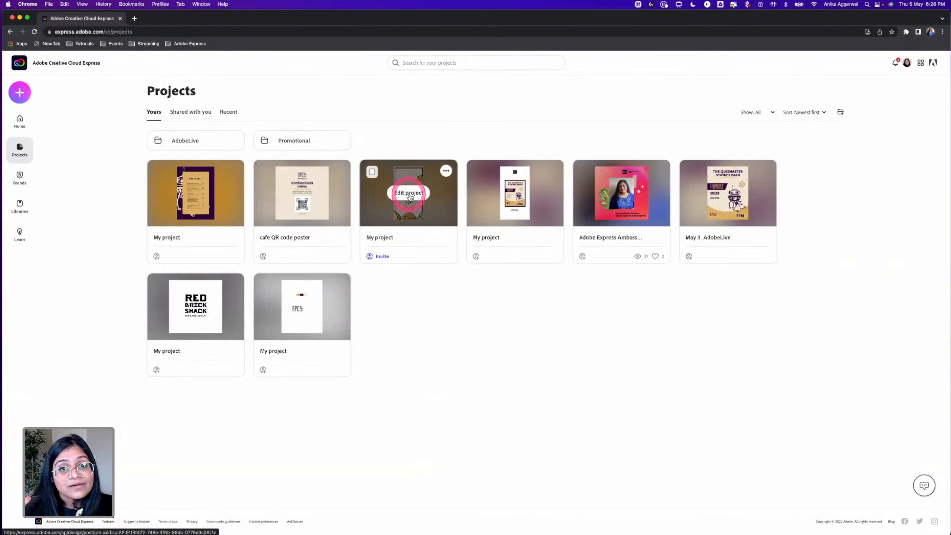
{"action": "left_click", "coordinate": [410, 197]}
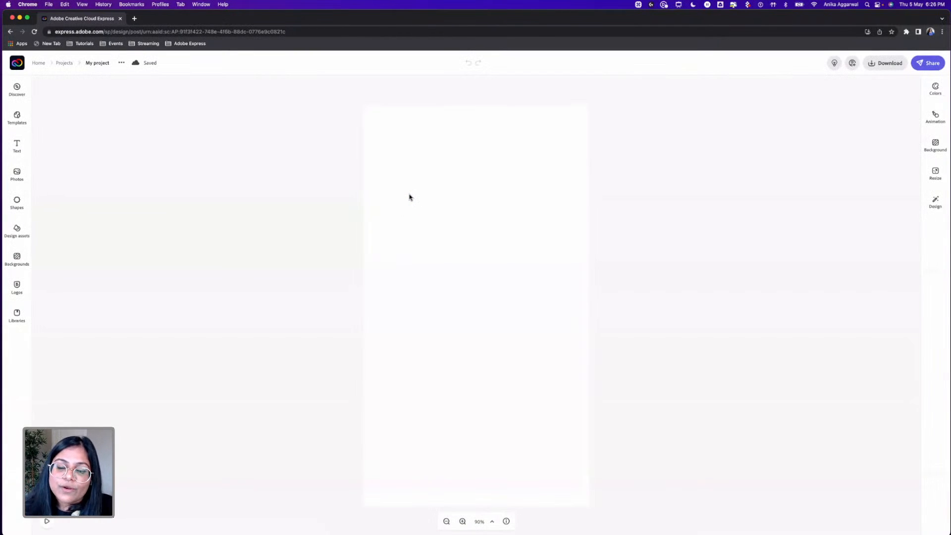